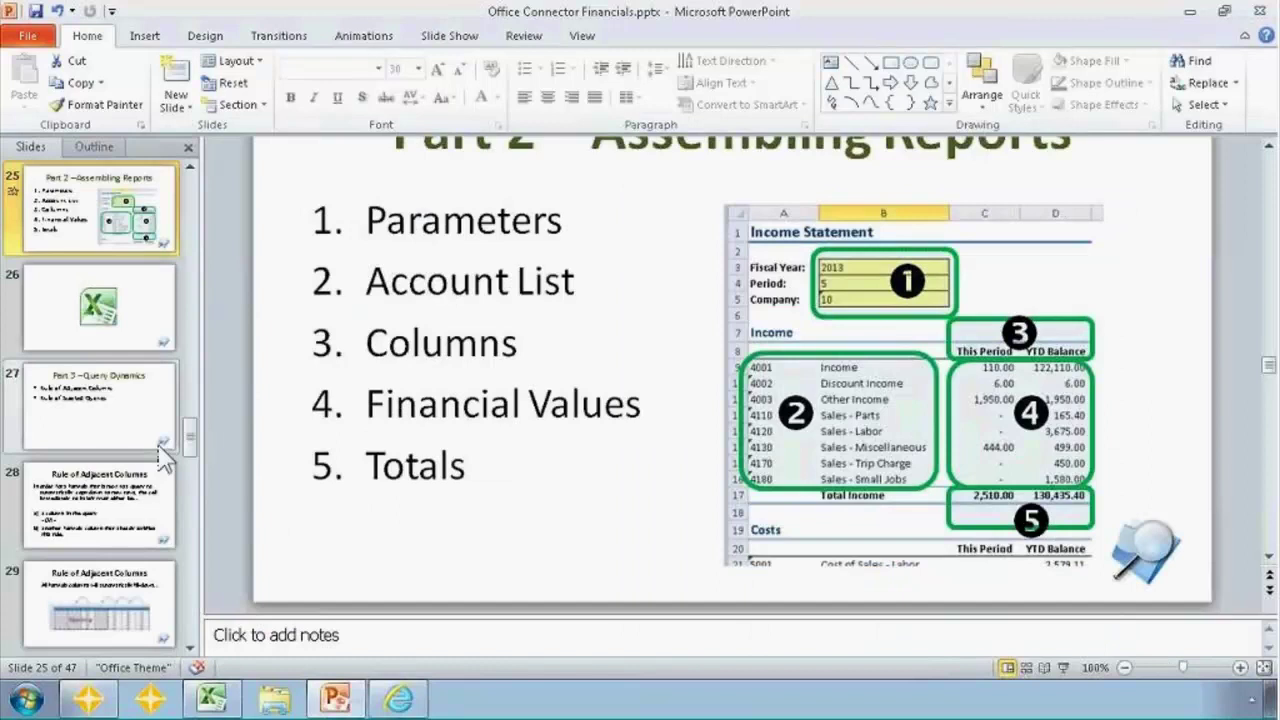
# Leave the account-list workbook and create a new blank workbook.
pyautogui.click(211, 698)
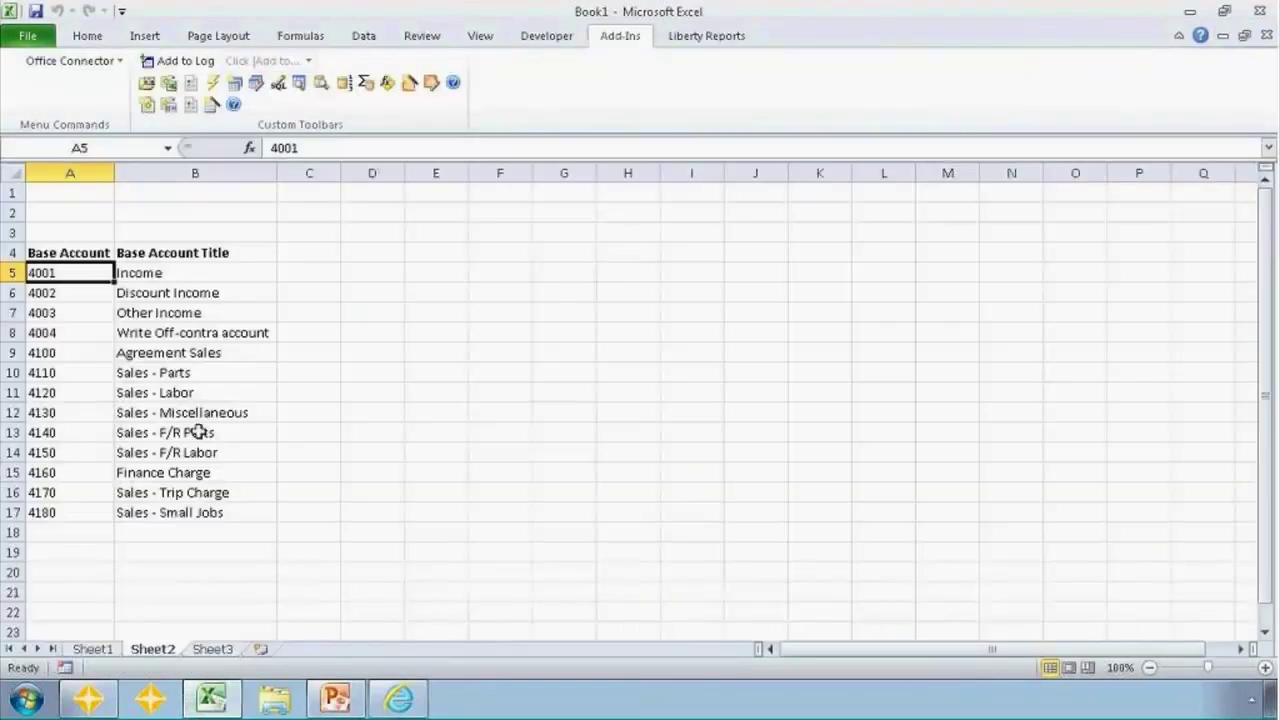
pyautogui.click(126, 272)
pyautogui.click(90, 268)
pyautogui.hotkey('ctrl', 'n')
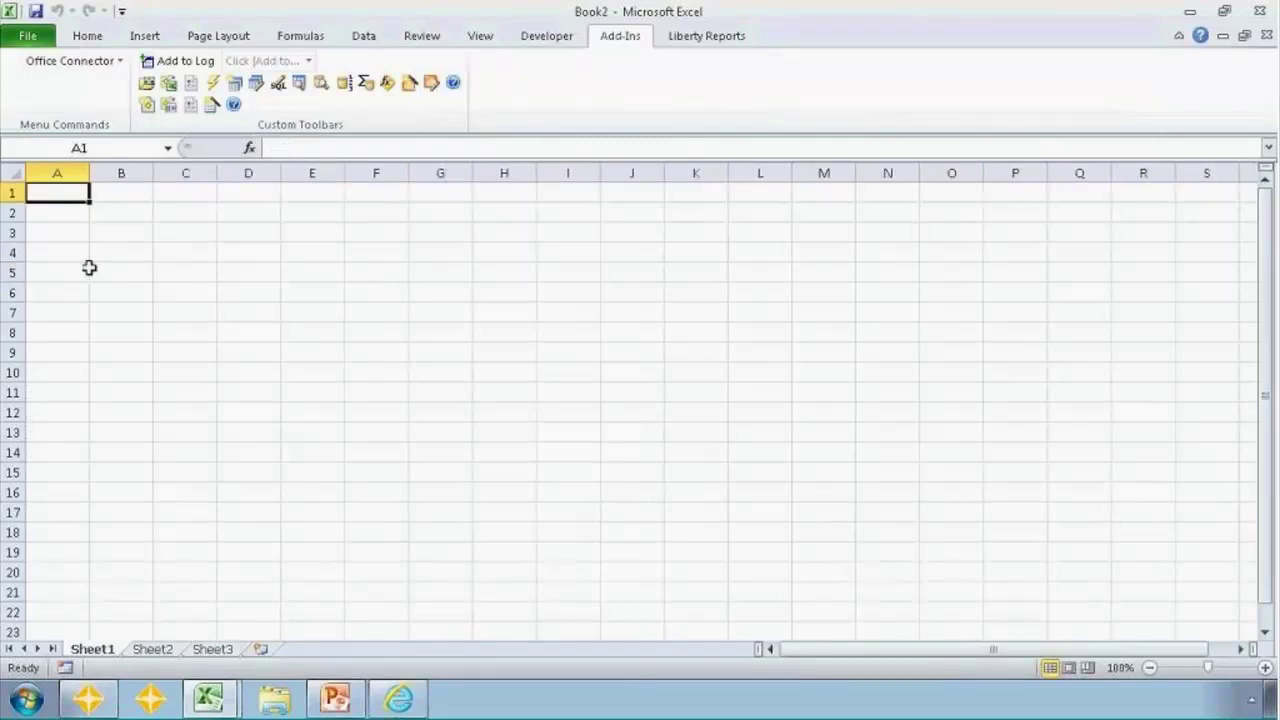
# Enter labels Fiscal Year:, Period: and Company: in A2:A4 and fit column A.
pyautogui.press('Down')
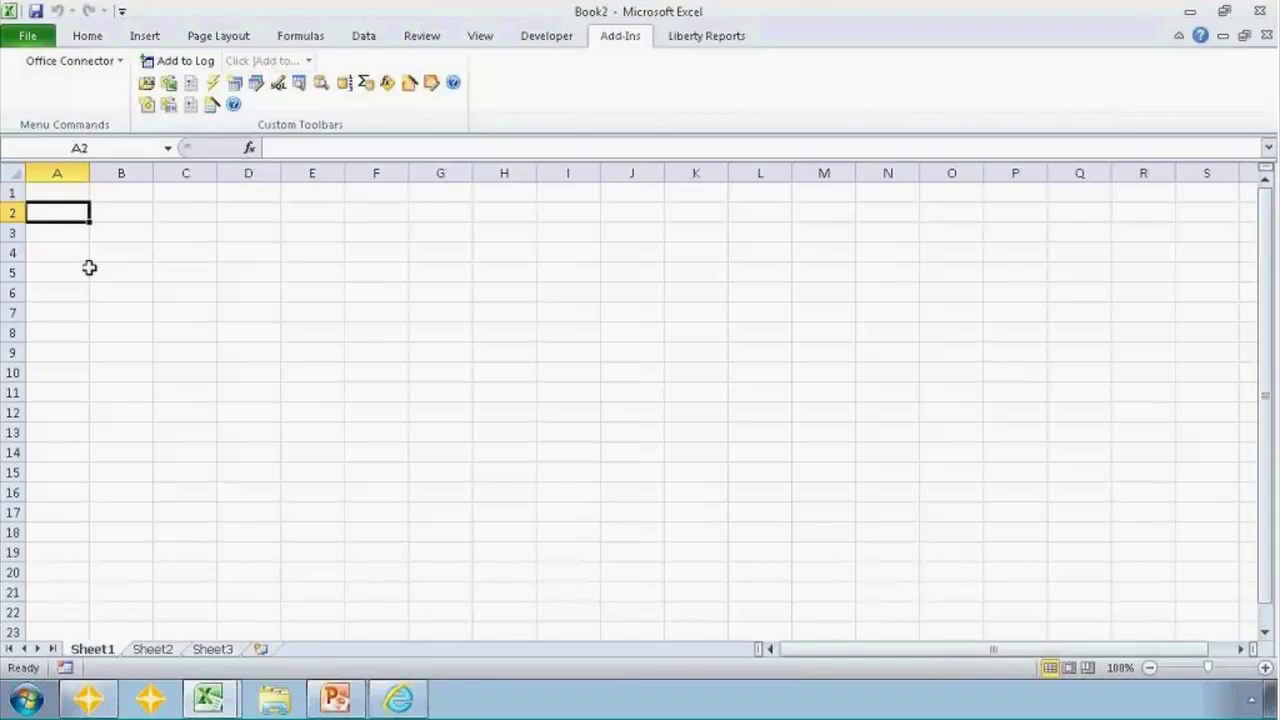
pyautogui.write('Fiscal')
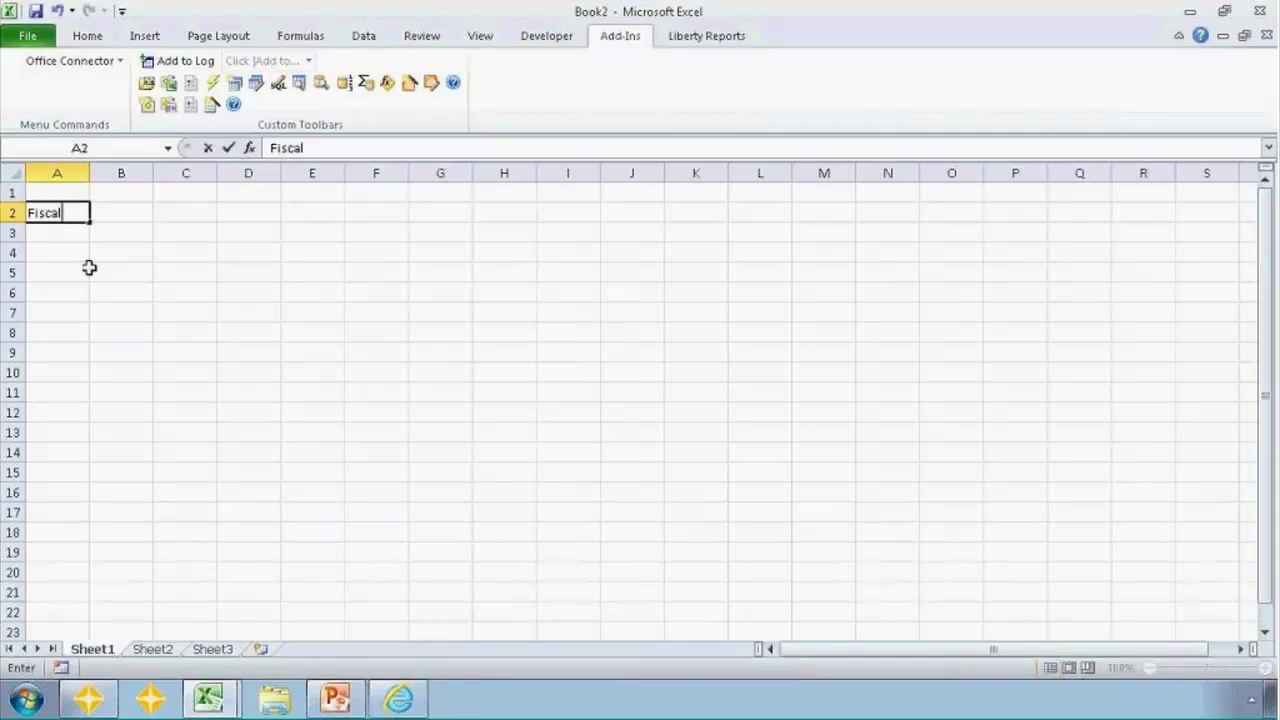
pyautogui.write(' Year:')
pyautogui.press('Return')
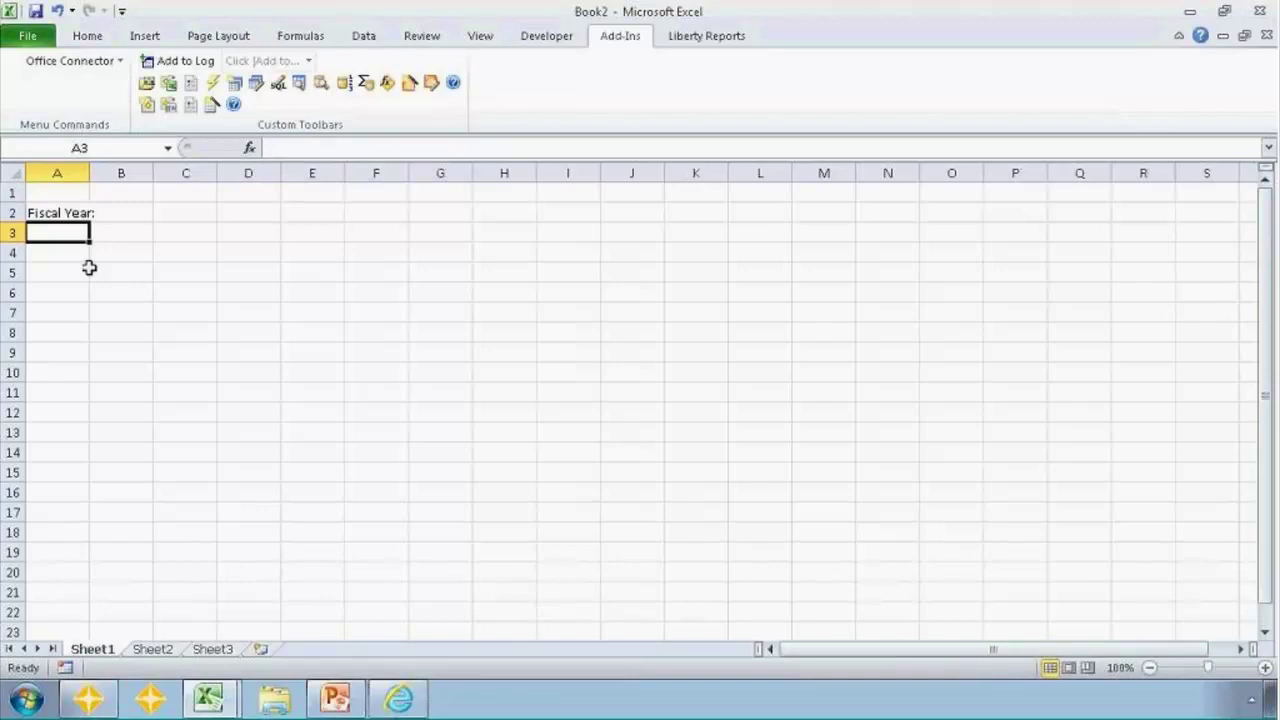
pyautogui.write('P')
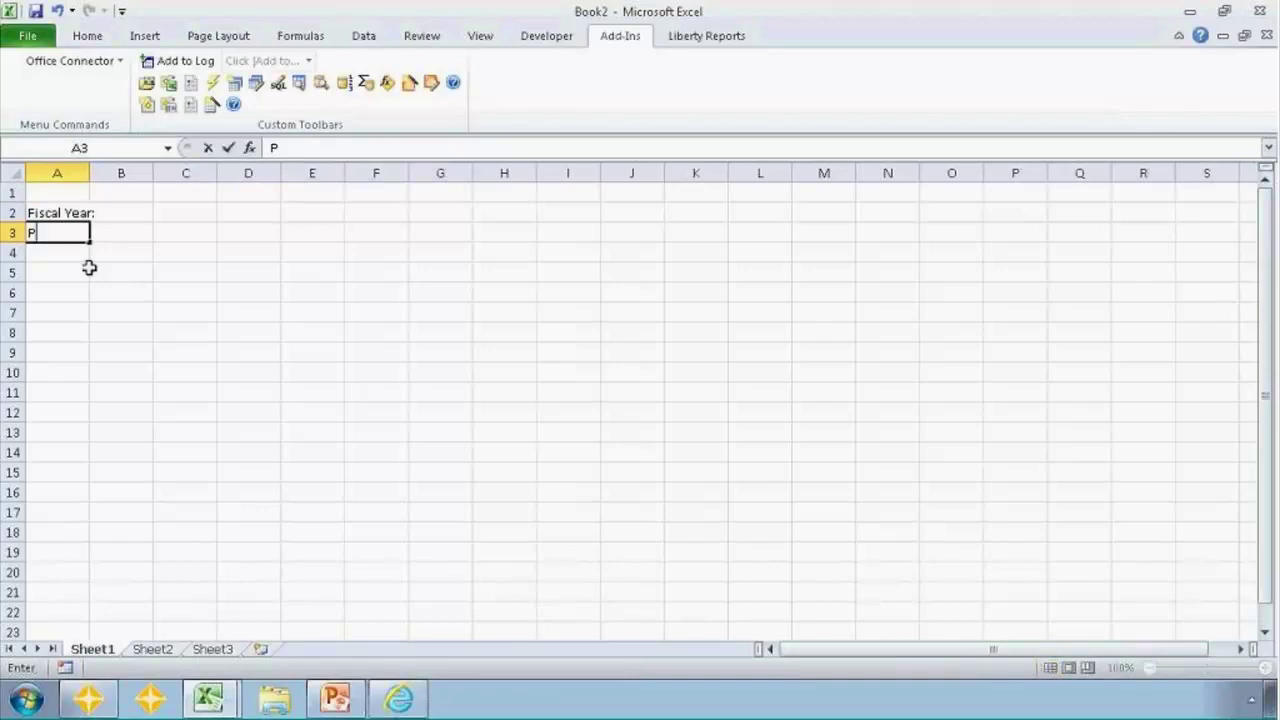
pyautogui.write('eriod:')
pyautogui.press('Return')
pyautogui.write('Company:')
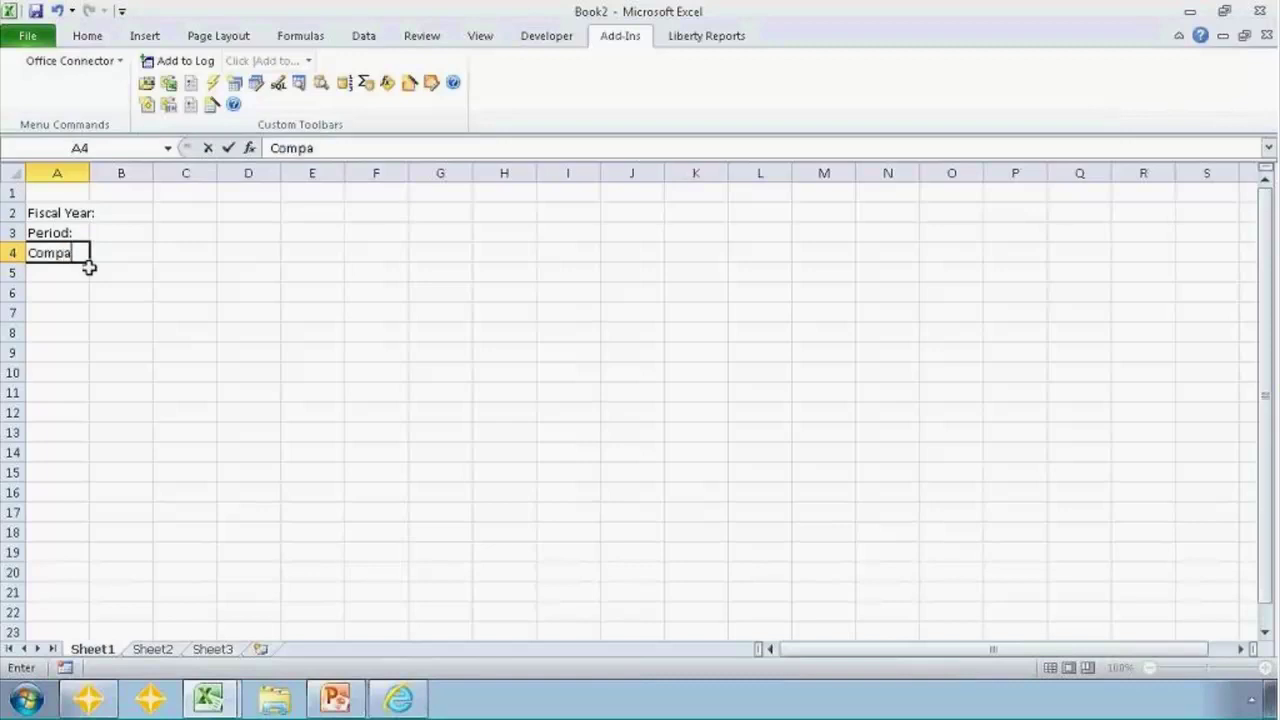
pyautogui.press('Return')
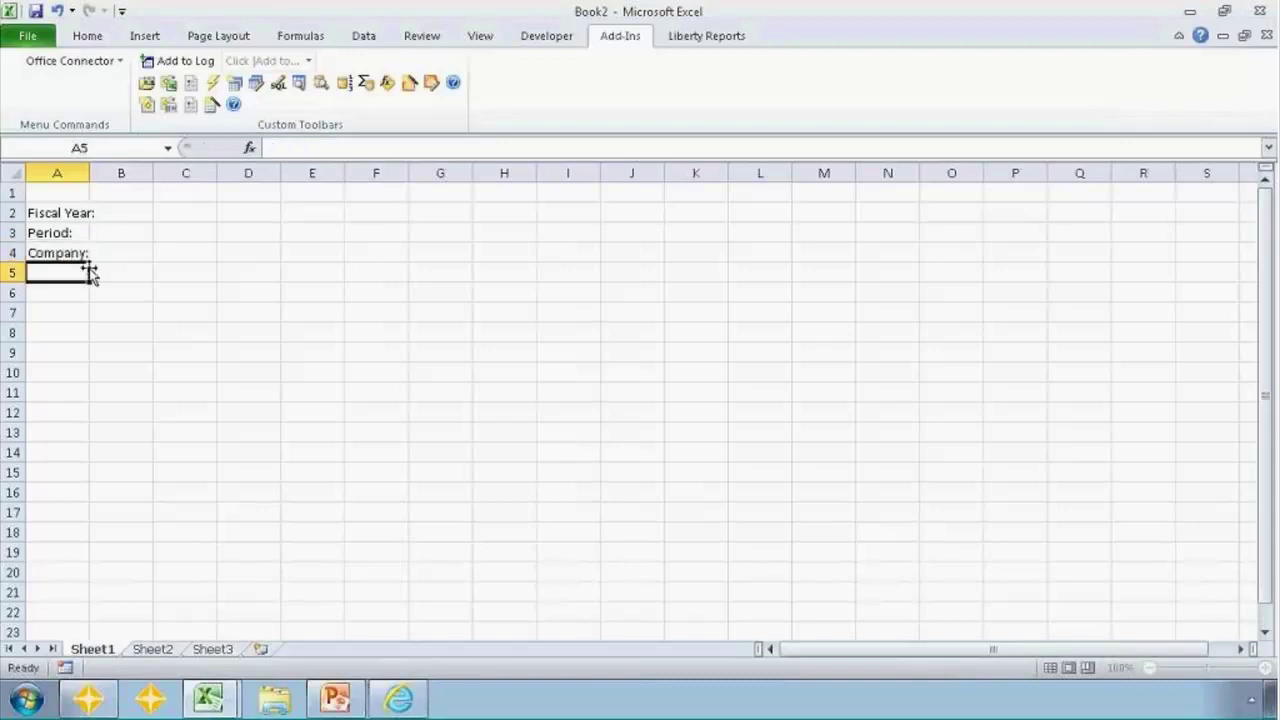
pyautogui.doubleClick(88, 174)
# Enter 2013, 5 and '10 (as text) in B2:B4.
pyautogui.click(140, 215)
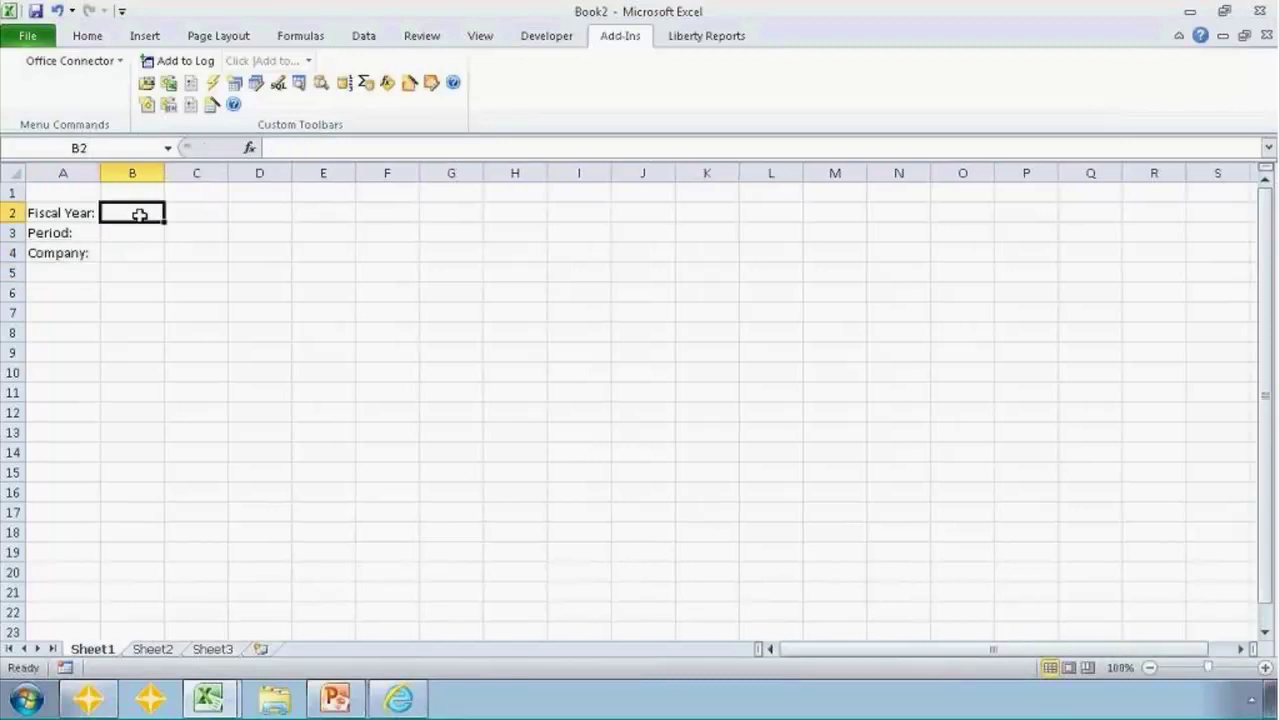
pyautogui.write('2013')
pyautogui.press('Return')
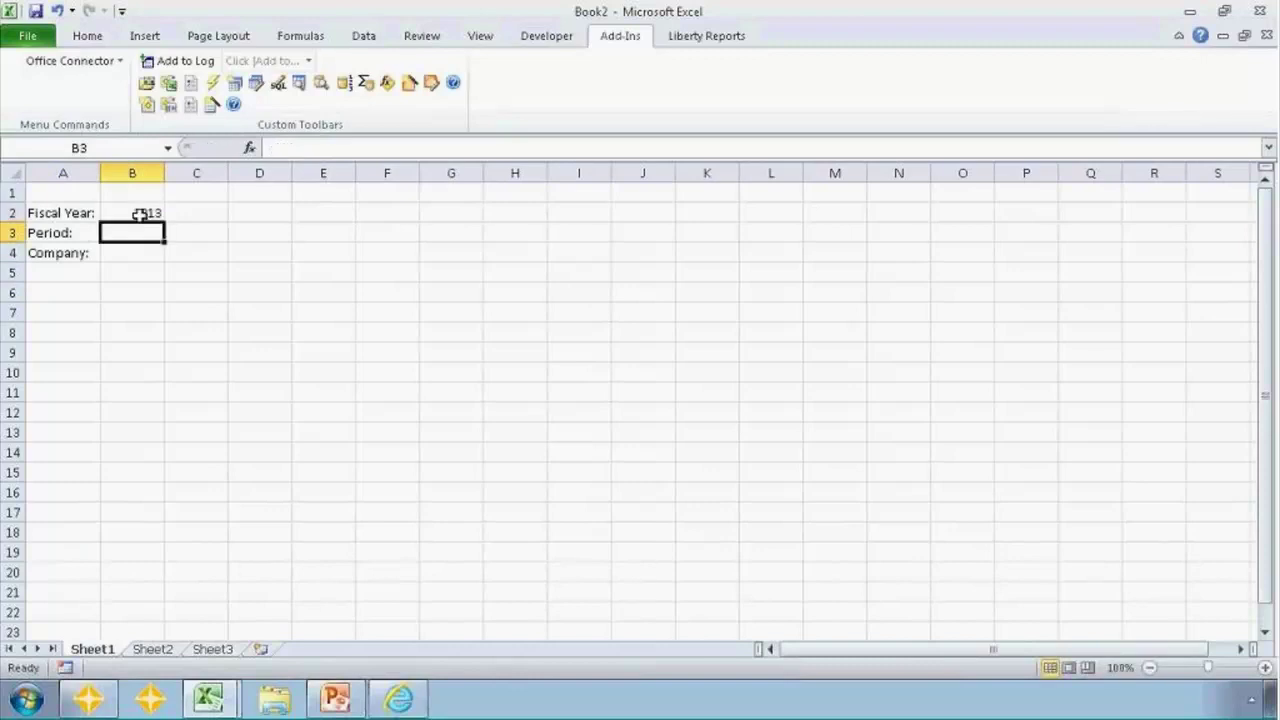
pyautogui.write('5')
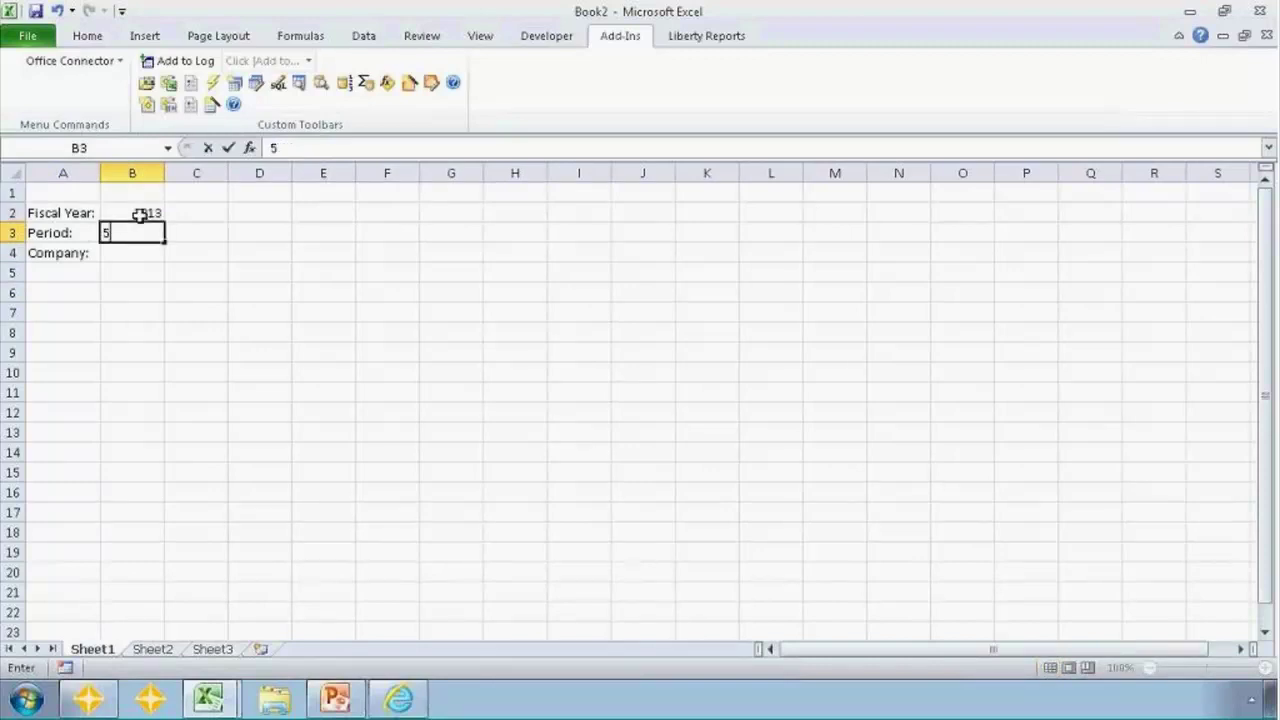
pyautogui.press('Return')
pyautogui.write("'10")
pyautogui.press('Return')
pyautogui.press('Return')
# Open the Query Wizard for a Sage company, then cancel it.
pyautogui.press('Left')
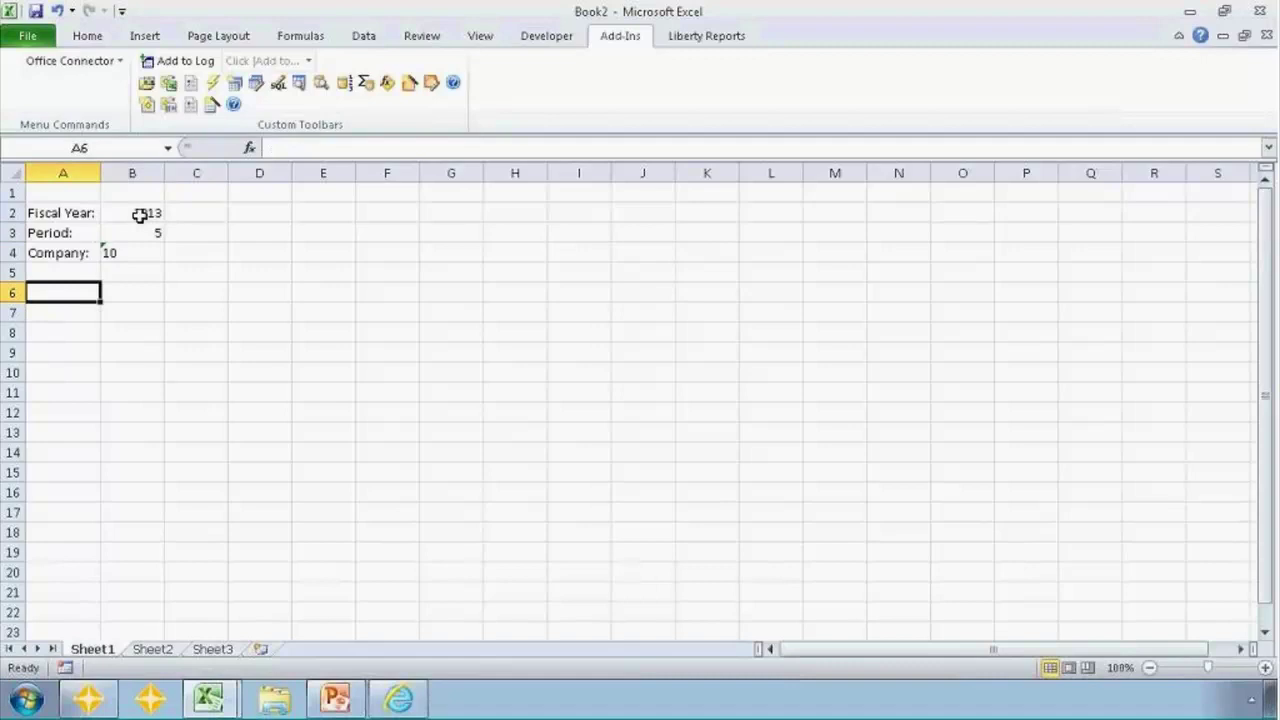
pyautogui.click(233, 82)
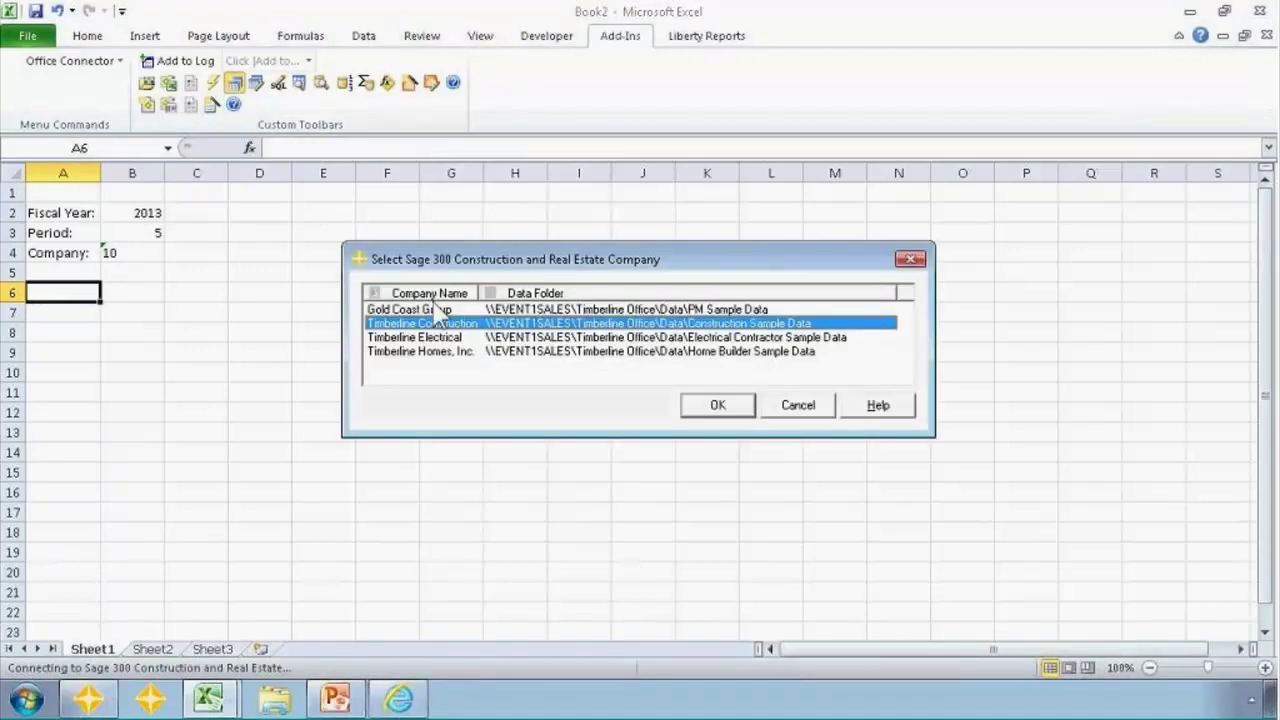
pyautogui.click(710, 408)
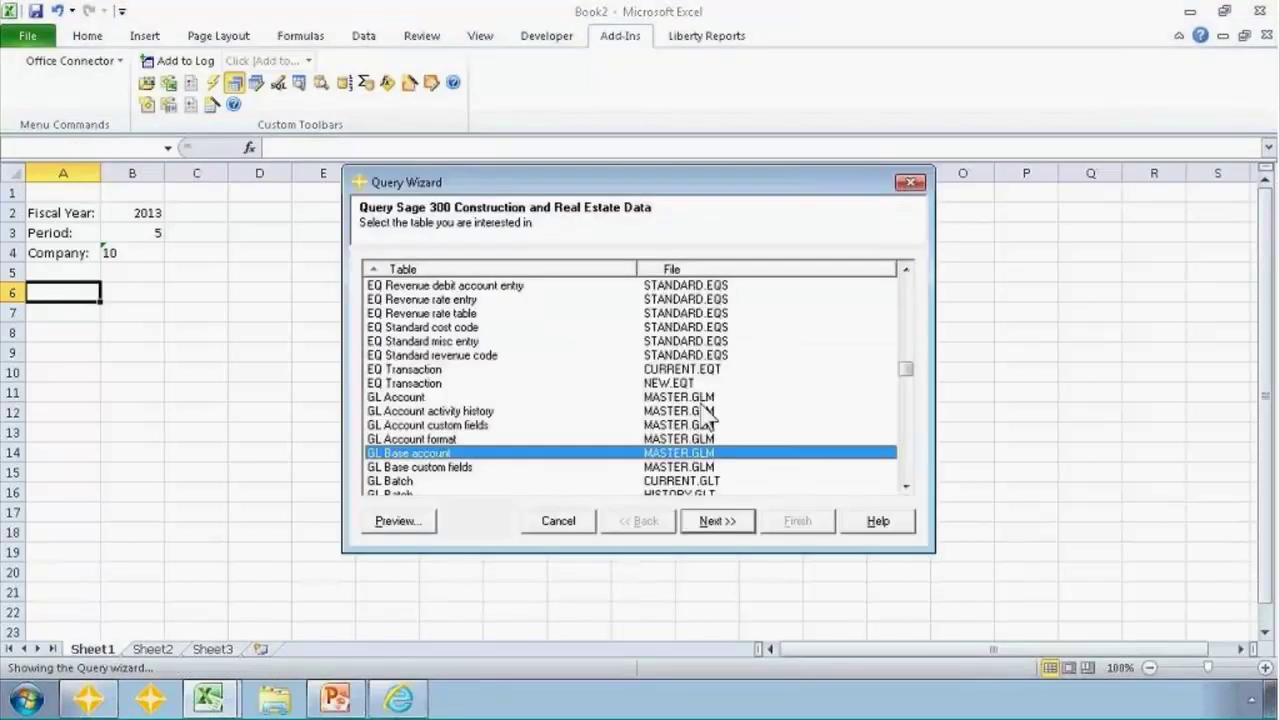
pyautogui.press('Escape')
# Make the parameter labels in A2:A4 bold.
pyautogui.press('Up')
pyautogui.press('Up')
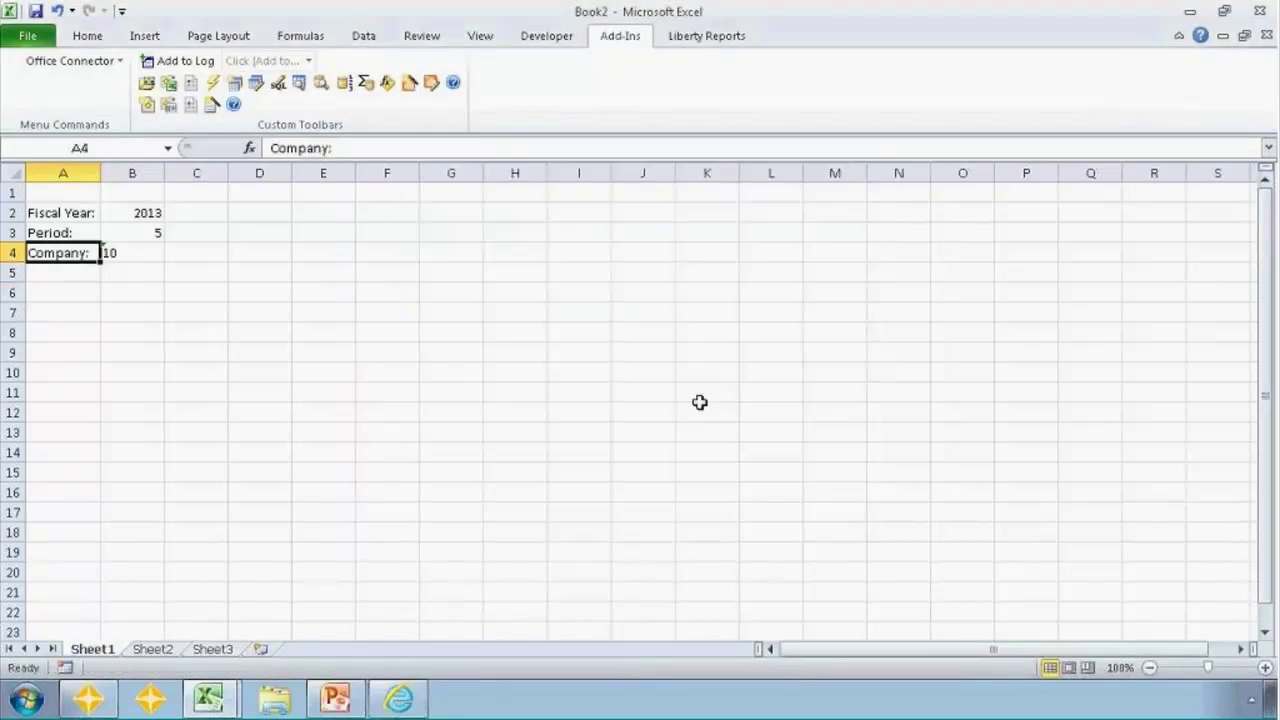
pyautogui.press('Up')
pyautogui.press('Up')
pyautogui.hotkey('shift', 'Down')
pyautogui.hotkey('shift', 'Down')
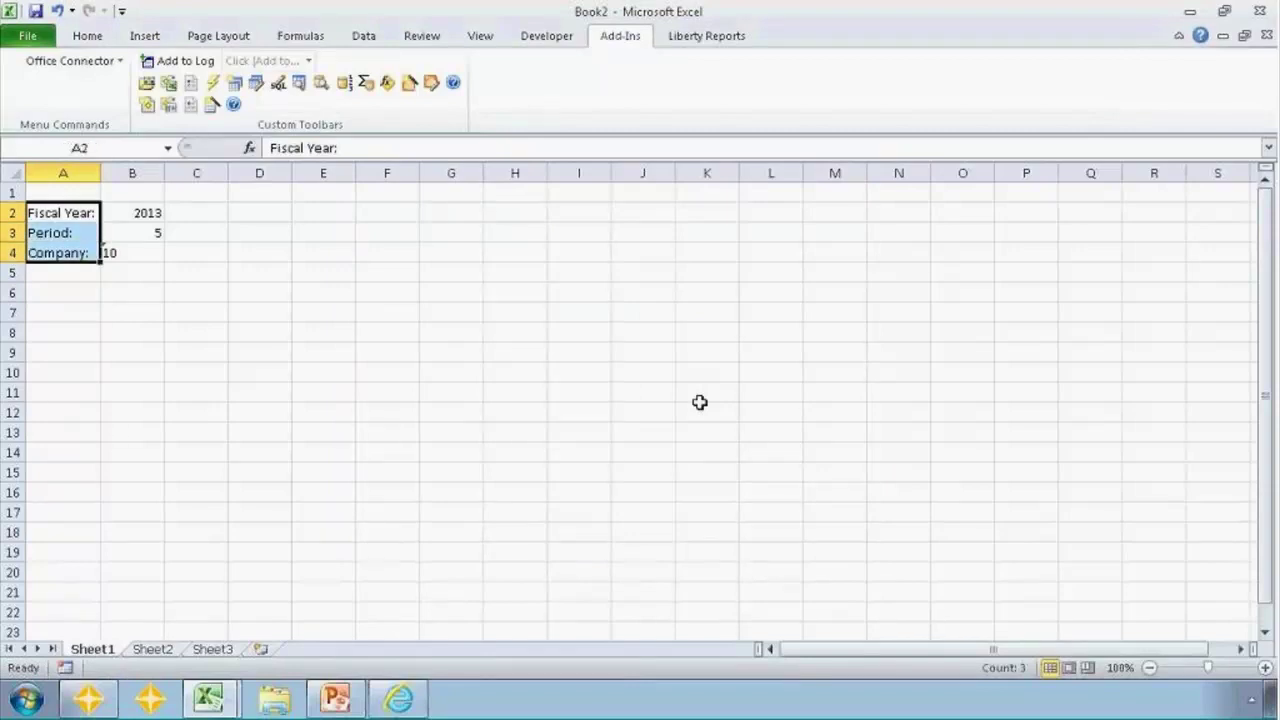
pyautogui.hotkey('ctrl', 'b')
# Left-align the values in B2:B4 and widen column A slightly.
pyautogui.press('Right')
pyautogui.hotkey('shift', 'Down')
pyautogui.hotkey('shift', 'Down')
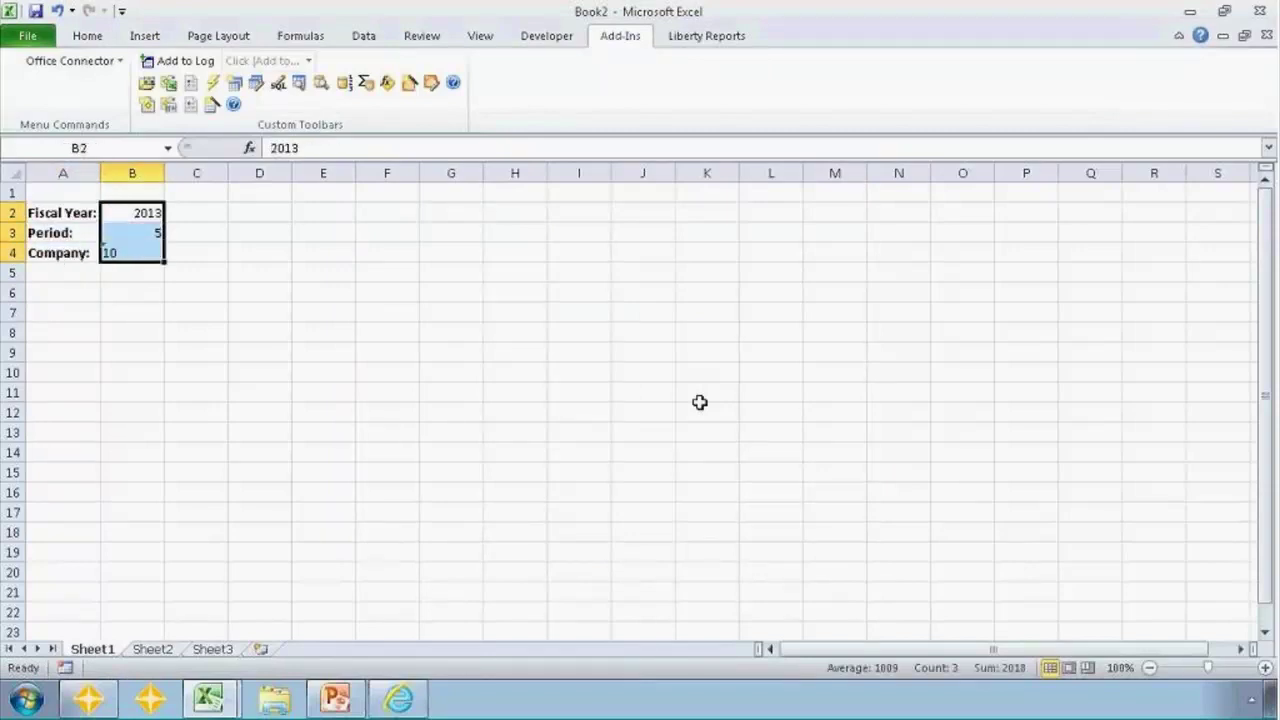
pyautogui.click(88, 38)
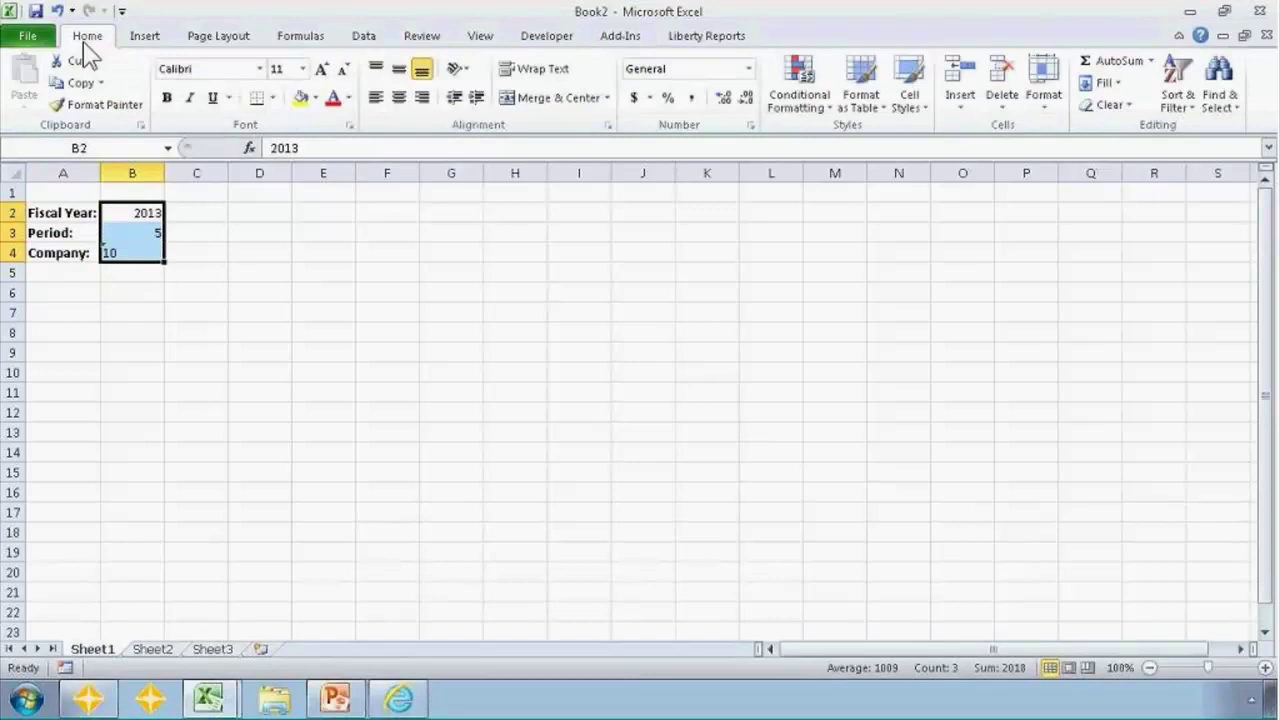
pyautogui.click(376, 99)
pyautogui.moveTo(101, 173); pyautogui.dragTo(115, 172)
# Give B2:B4 a light yellow fill chosen from More Colors.
pyautogui.click(147, 212)
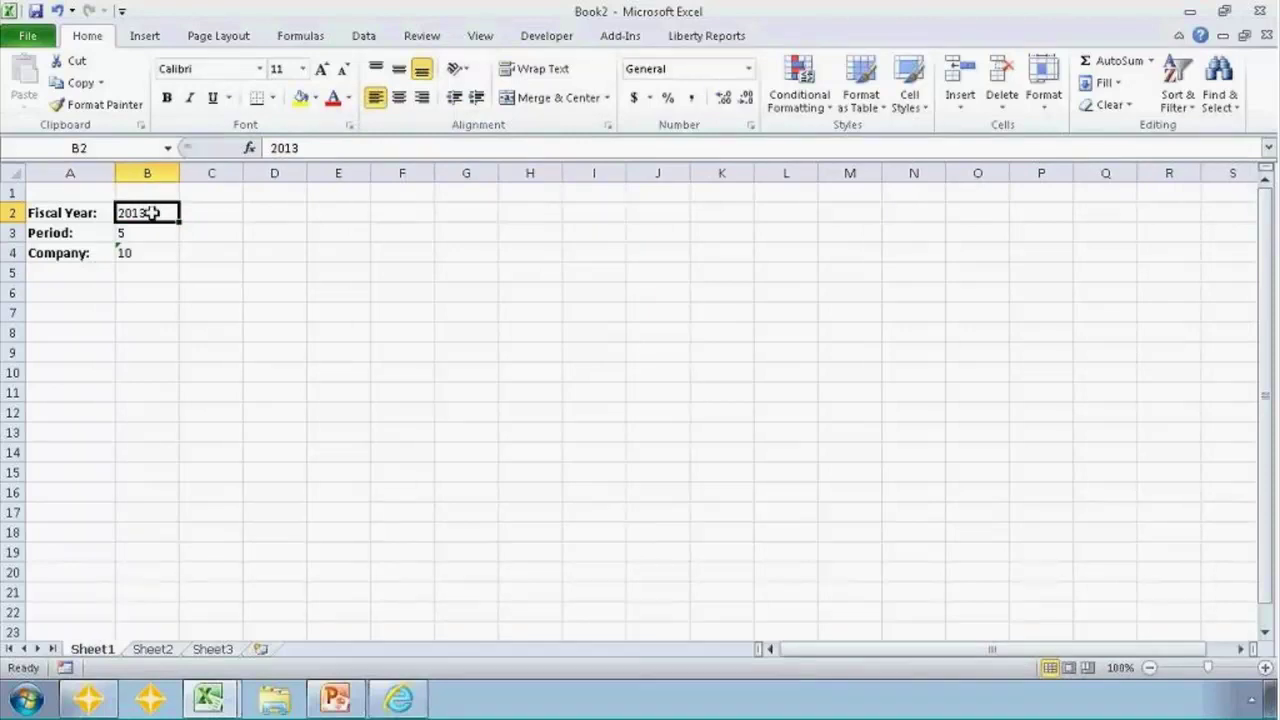
pyautogui.hotkey('shift', 'Down')
pyautogui.hotkey('shift', 'Down')
pyautogui.click(150, 212)
pyautogui.press('Down')
pyautogui.press('Down')
pyautogui.press('Up')
pyautogui.press('Up')
pyautogui.hotkey('shift', 'Down')
pyautogui.hotkey('shift', 'Down')
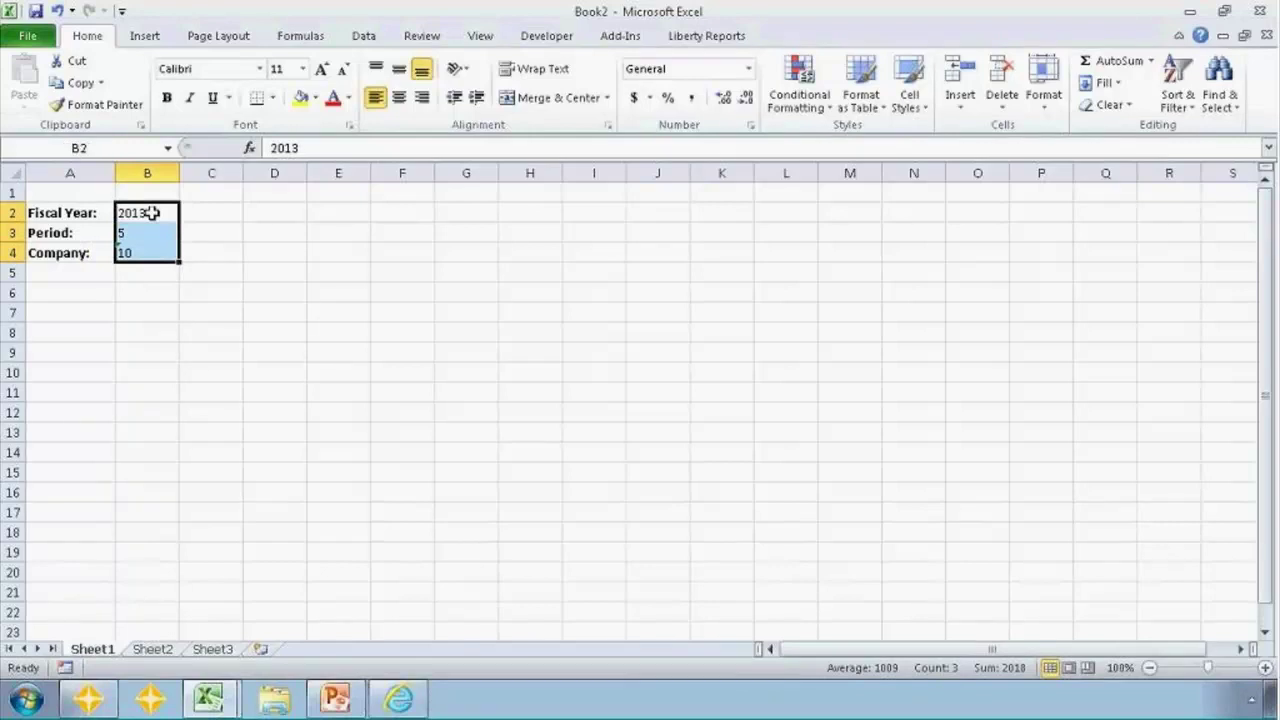
pyautogui.click(315, 97)
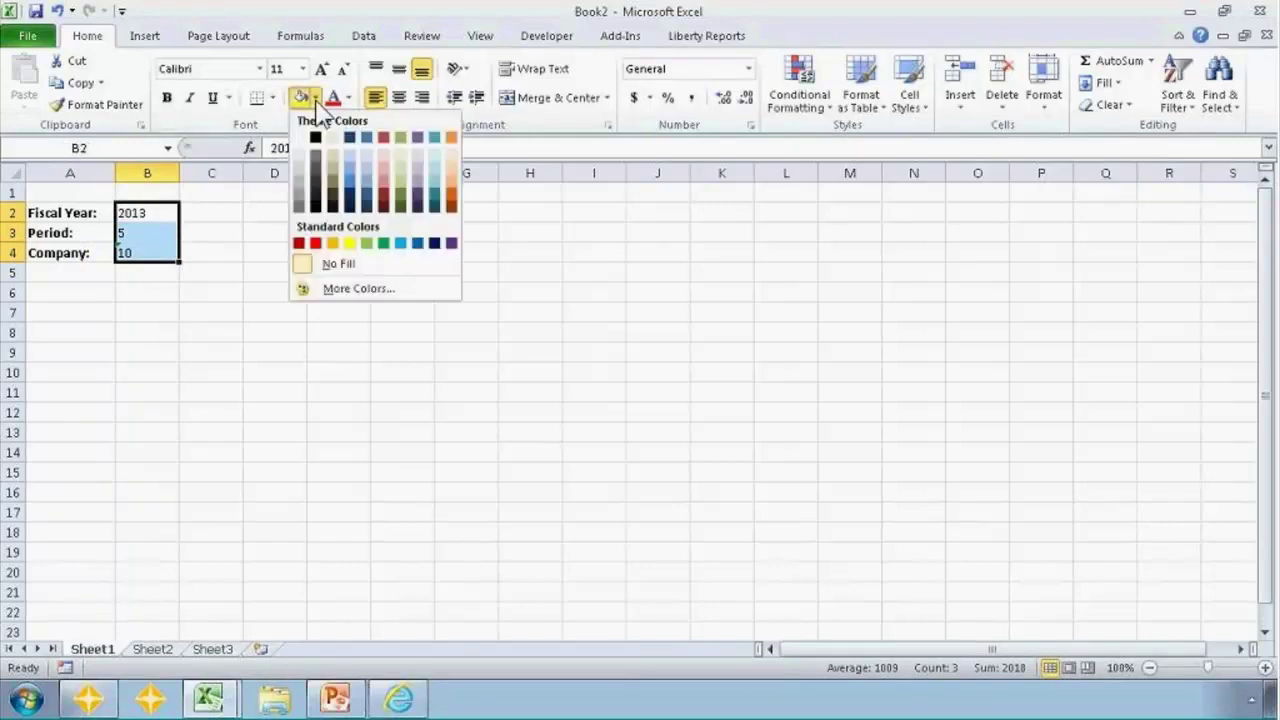
pyautogui.click(352, 290)
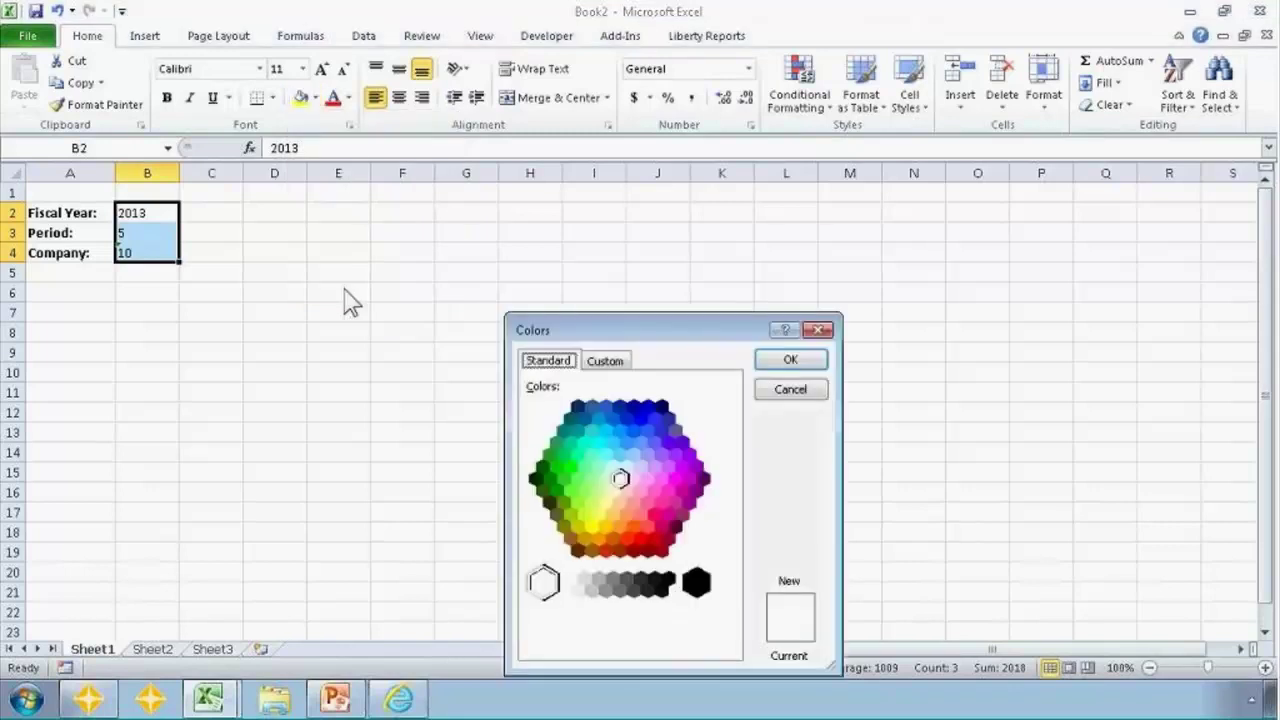
pyautogui.click(605, 503)
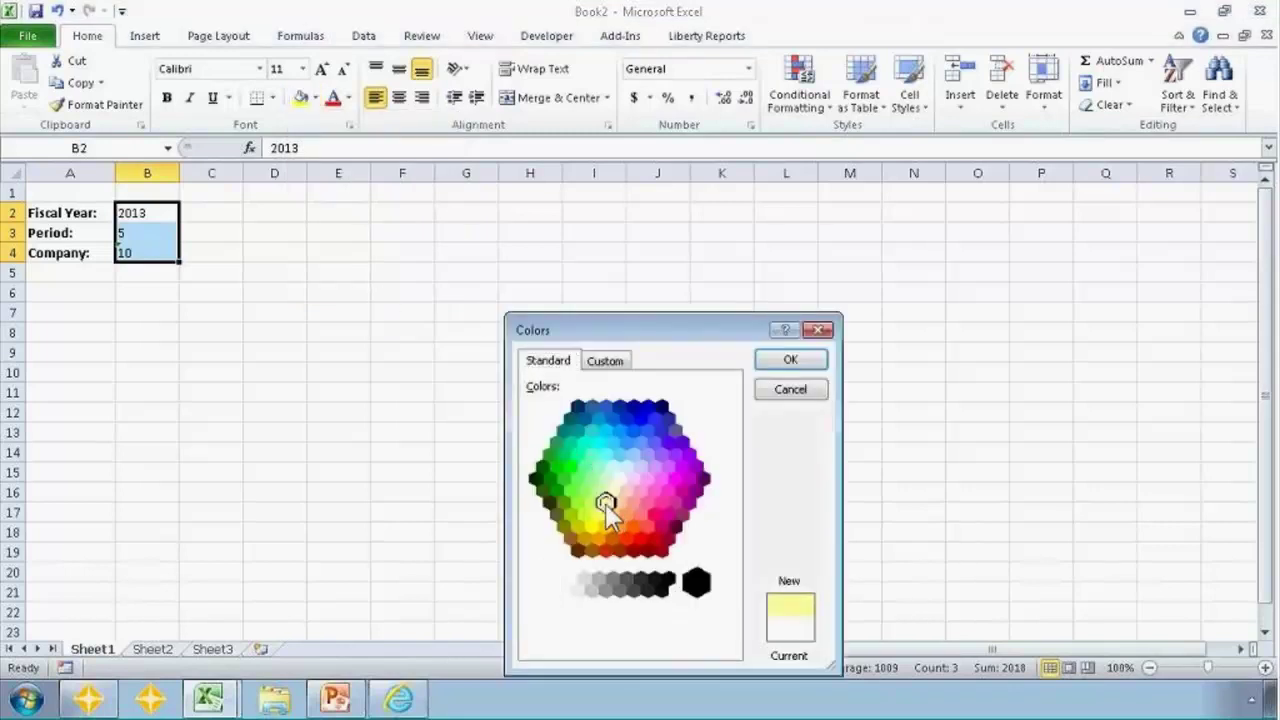
pyautogui.click(780, 362)
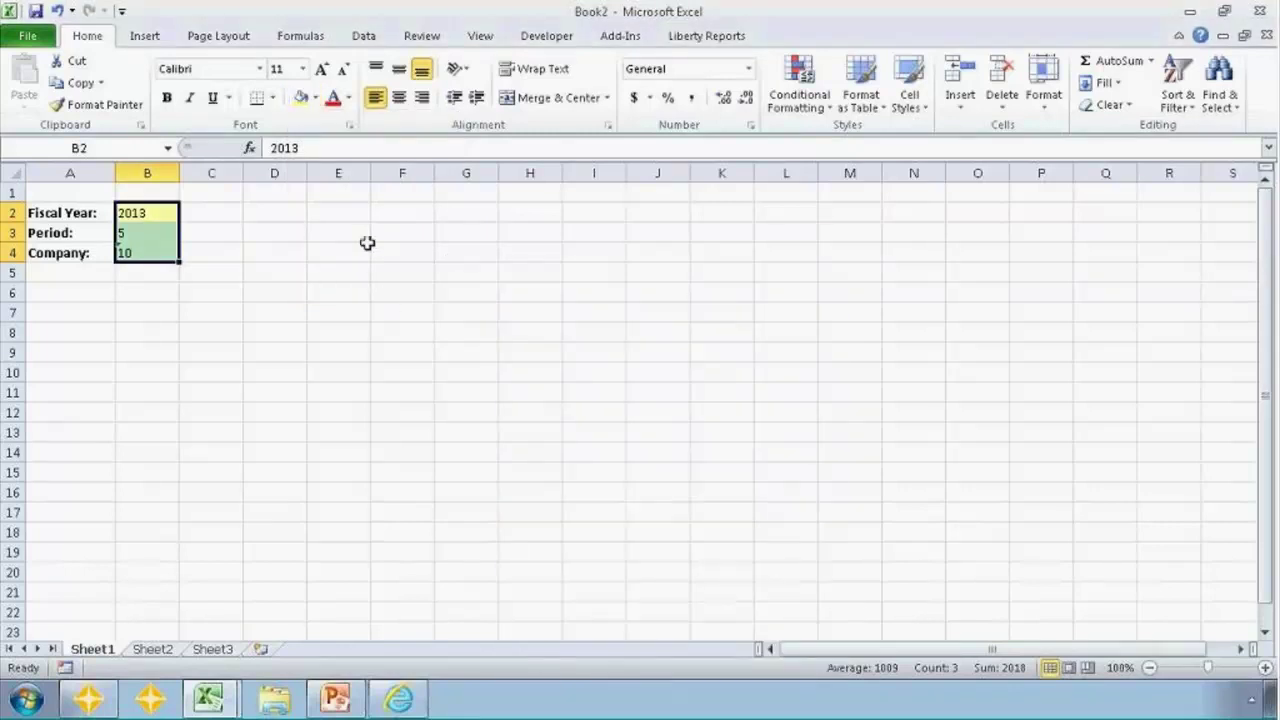
# Apply All Borders to B2:B4, then reselect B2.
pyautogui.click(272, 97)
pyautogui.click(287, 257)
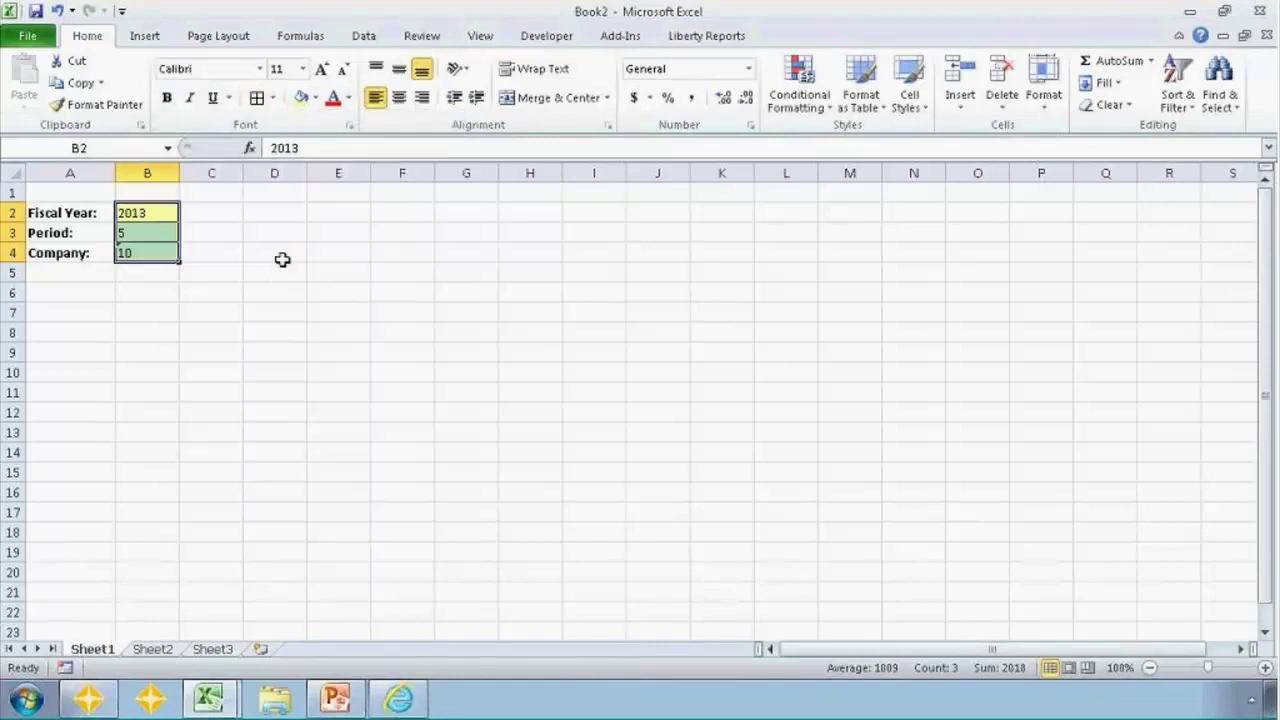
pyautogui.click(210, 236)
pyautogui.click(159, 213)
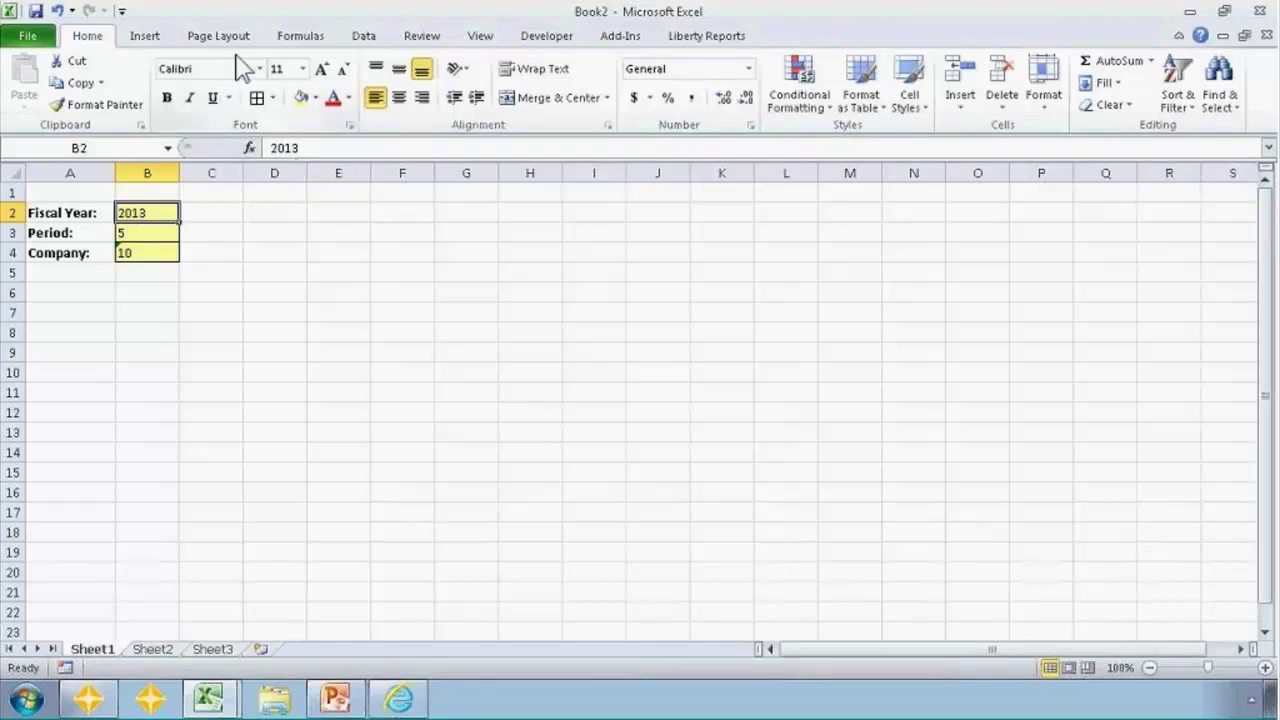
# Add data validation allowing whole numbers between 2000 and 2050 in B2.
pyautogui.click(364, 40)
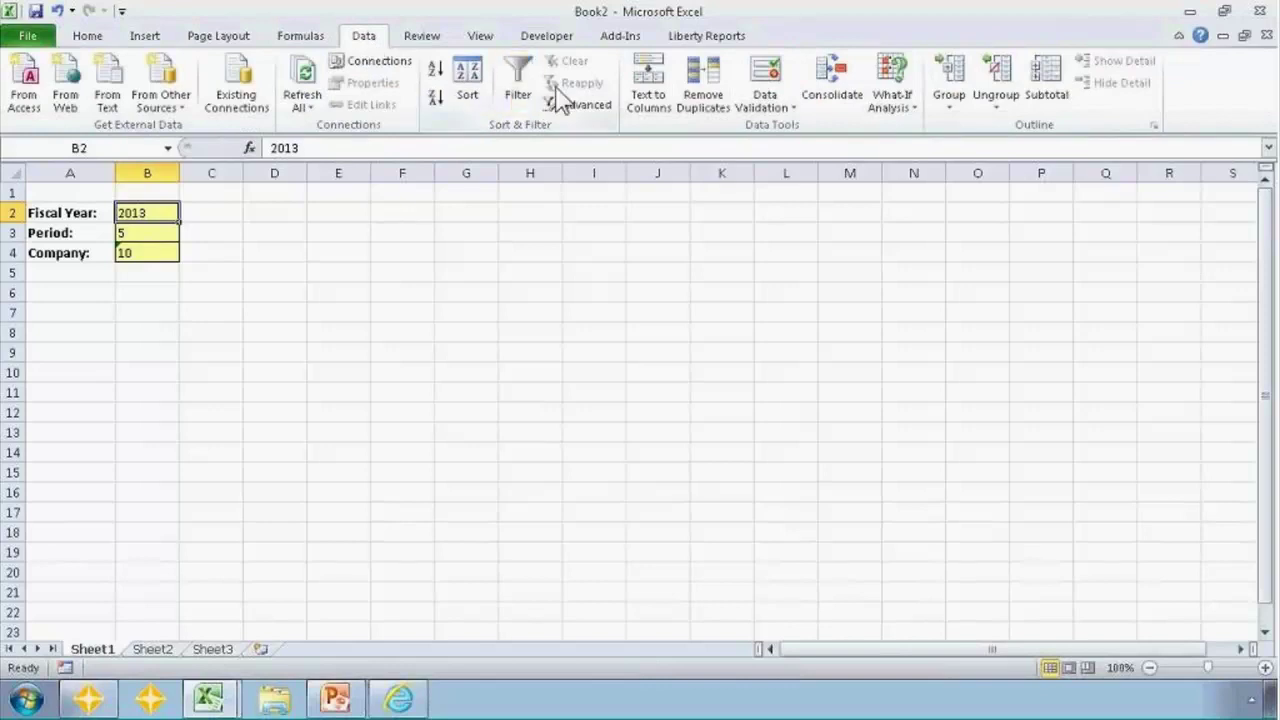
pyautogui.click(775, 85)
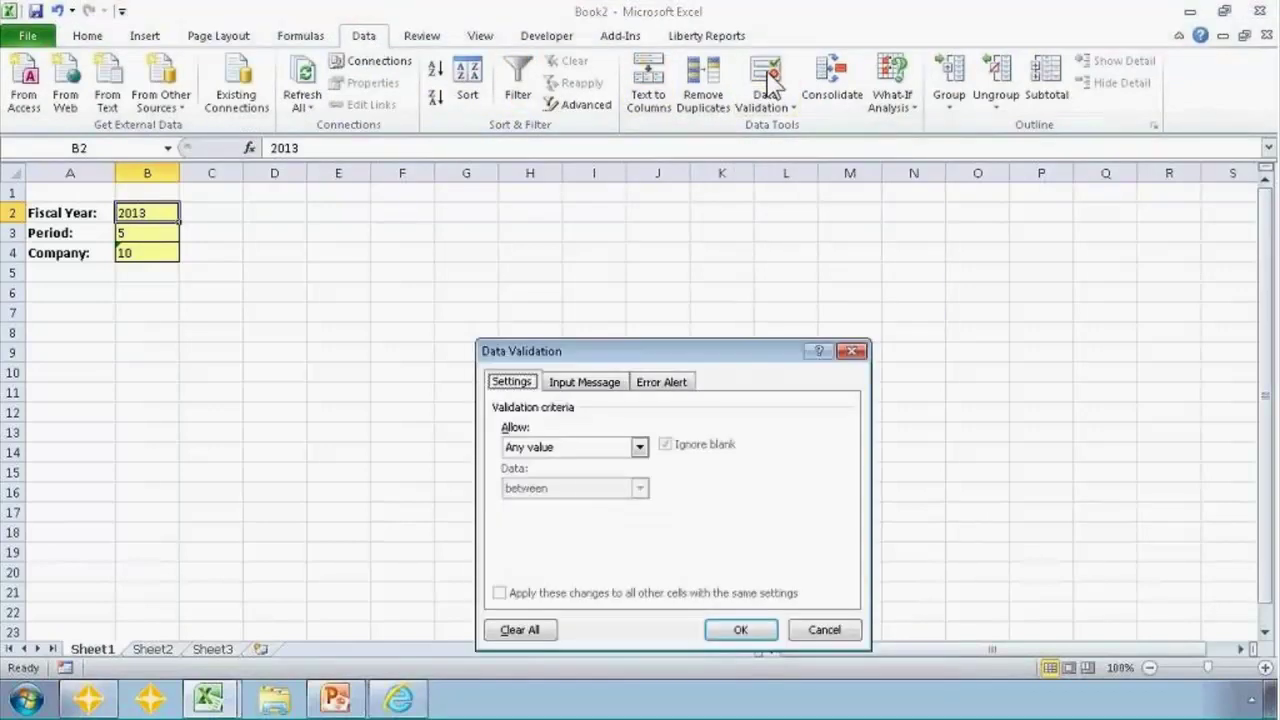
pyautogui.click(639, 447)
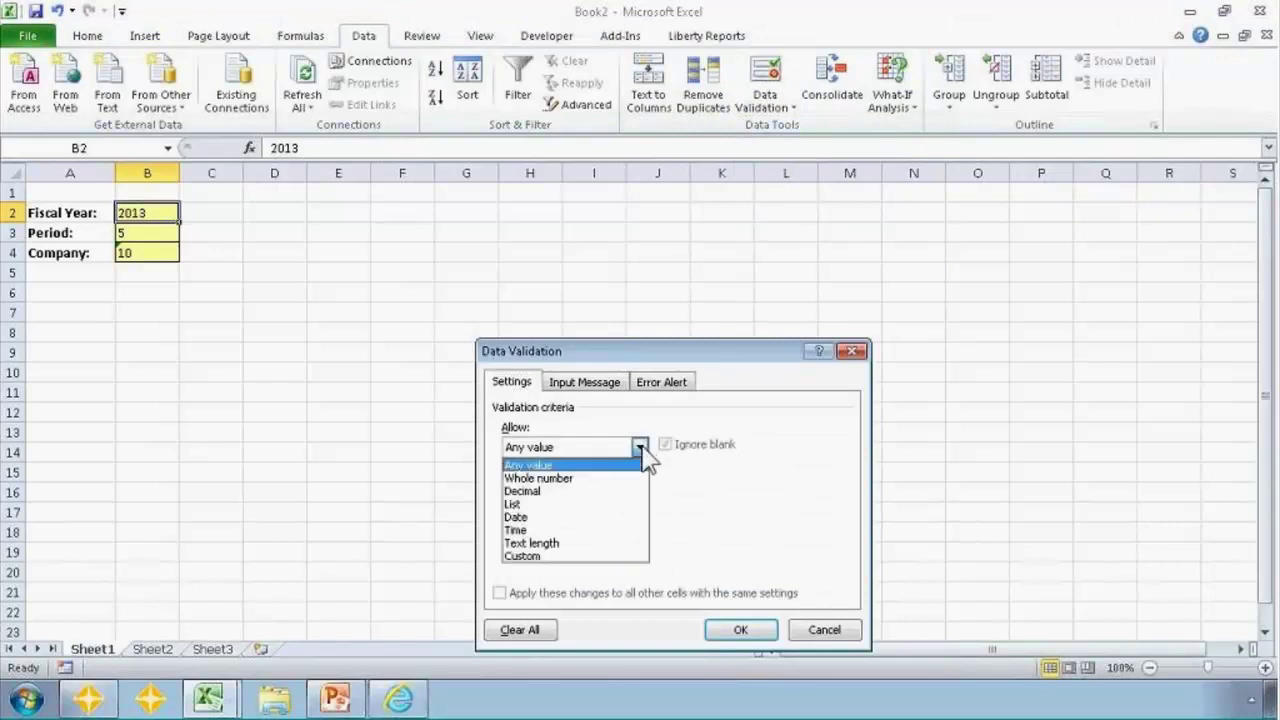
pyautogui.click(578, 479)
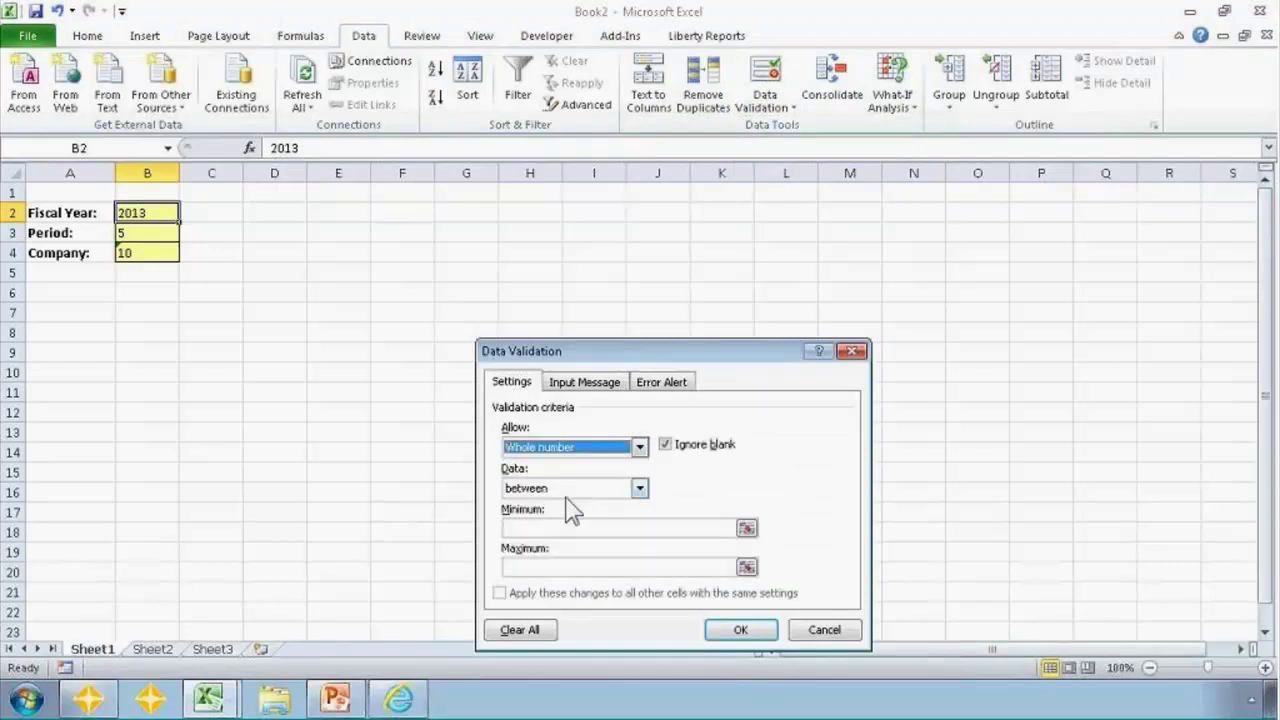
pyautogui.click(540, 528)
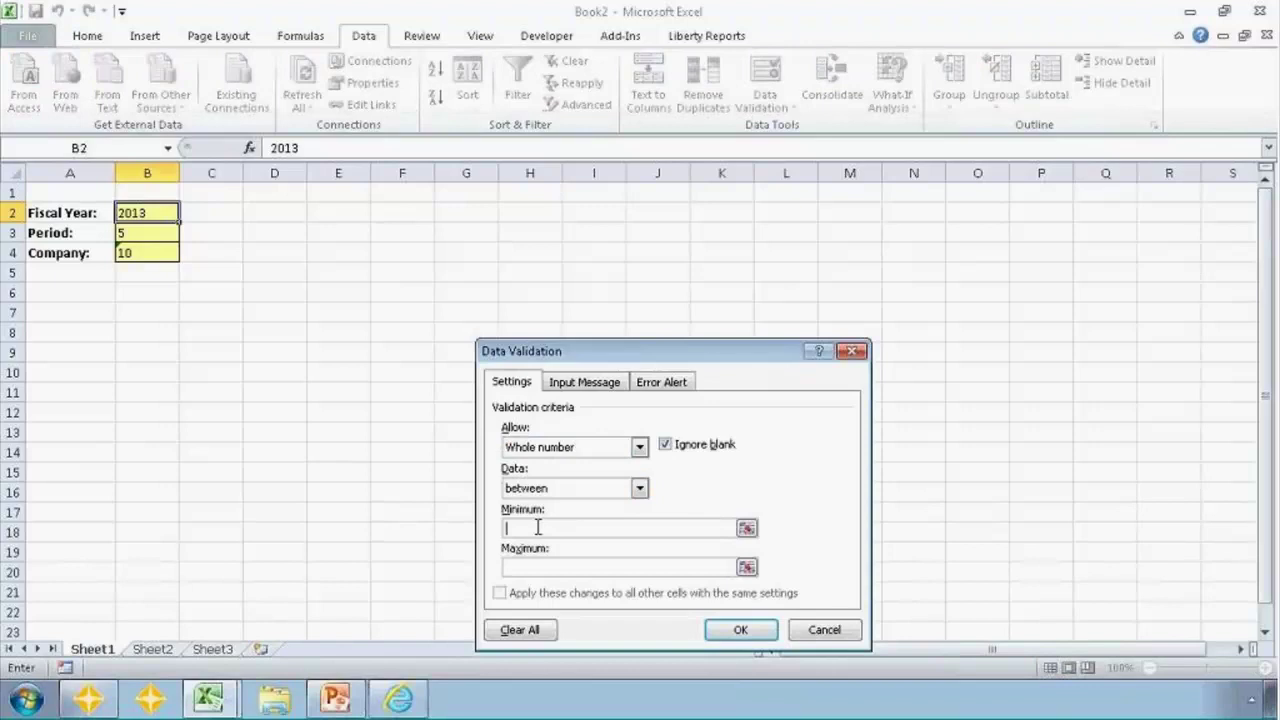
pyautogui.write('2000')
pyautogui.press('Tab')
pyautogui.write('2050')
pyautogui.click(741, 630)
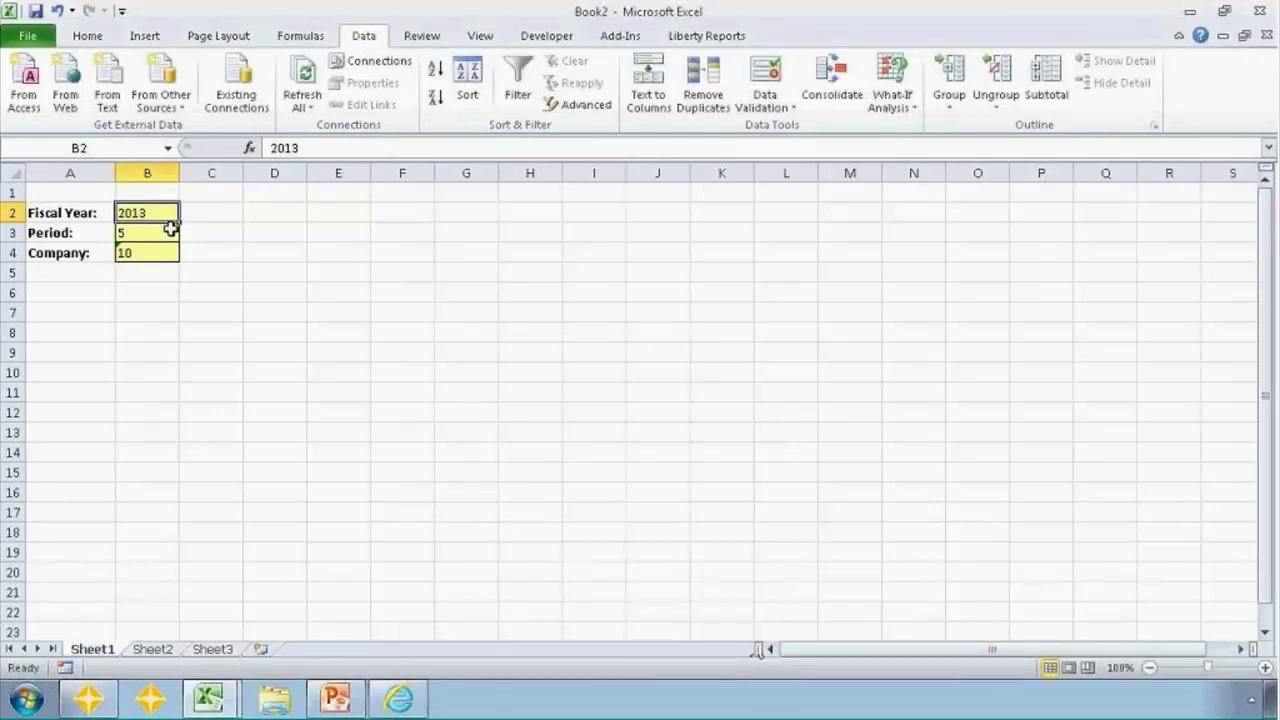
# Add input message titled 'Fiscal Year' reading 'Enter the four-digit fiscal year'.
pyautogui.click(754, 102)
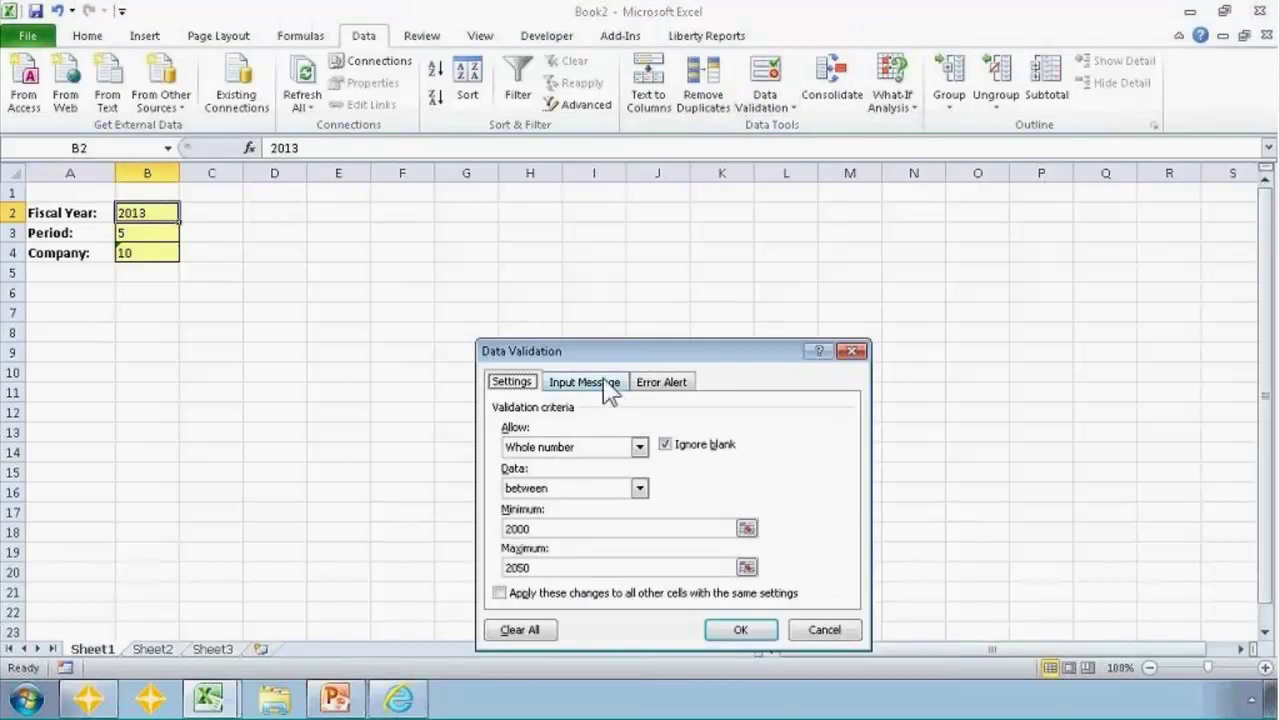
pyautogui.click(608, 386)
pyautogui.click(549, 472)
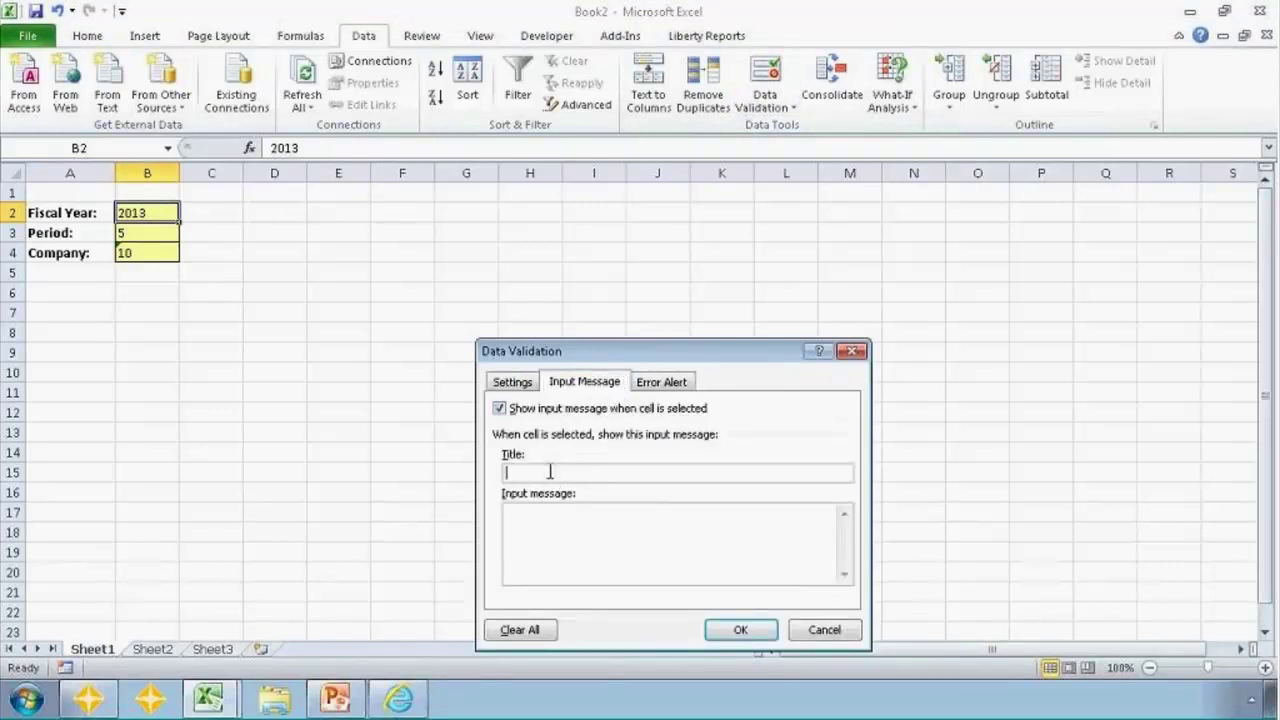
pyautogui.write('Fiscal Year')
pyautogui.press('Tab')
pyautogui.write('Enter the four')
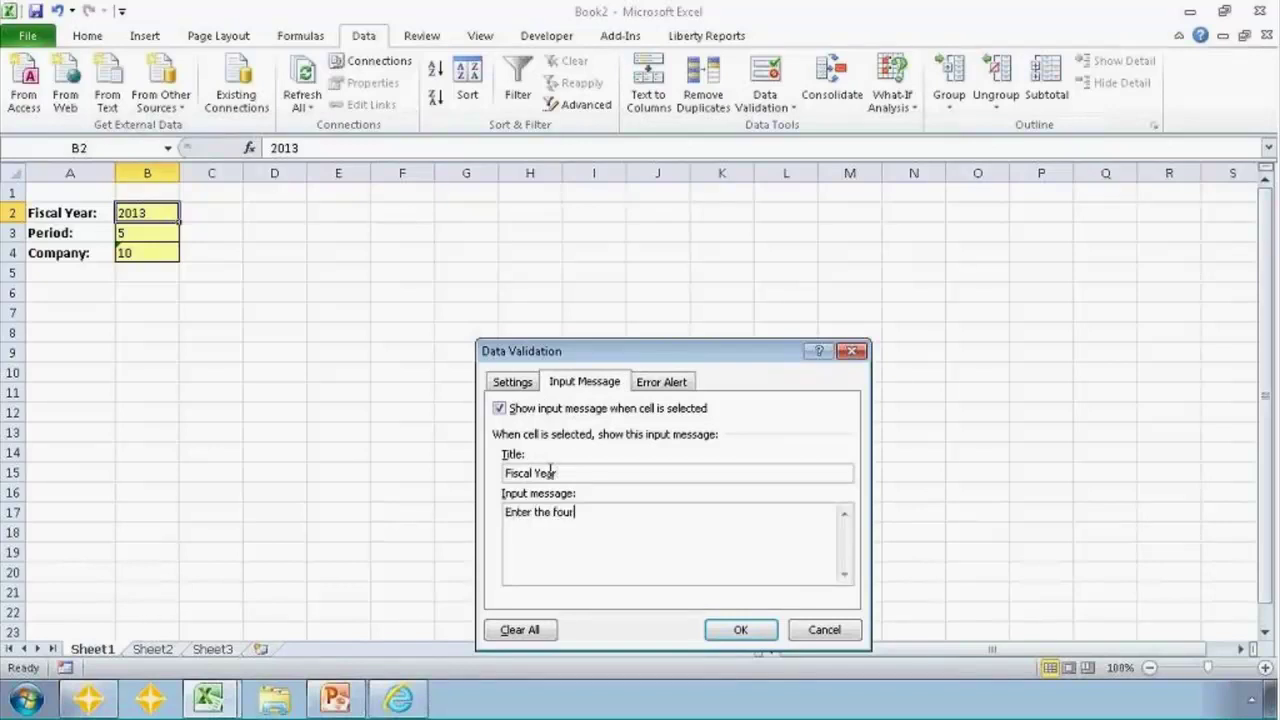
pyautogui.write('-digit fiscal year')
pyautogui.click(740, 632)
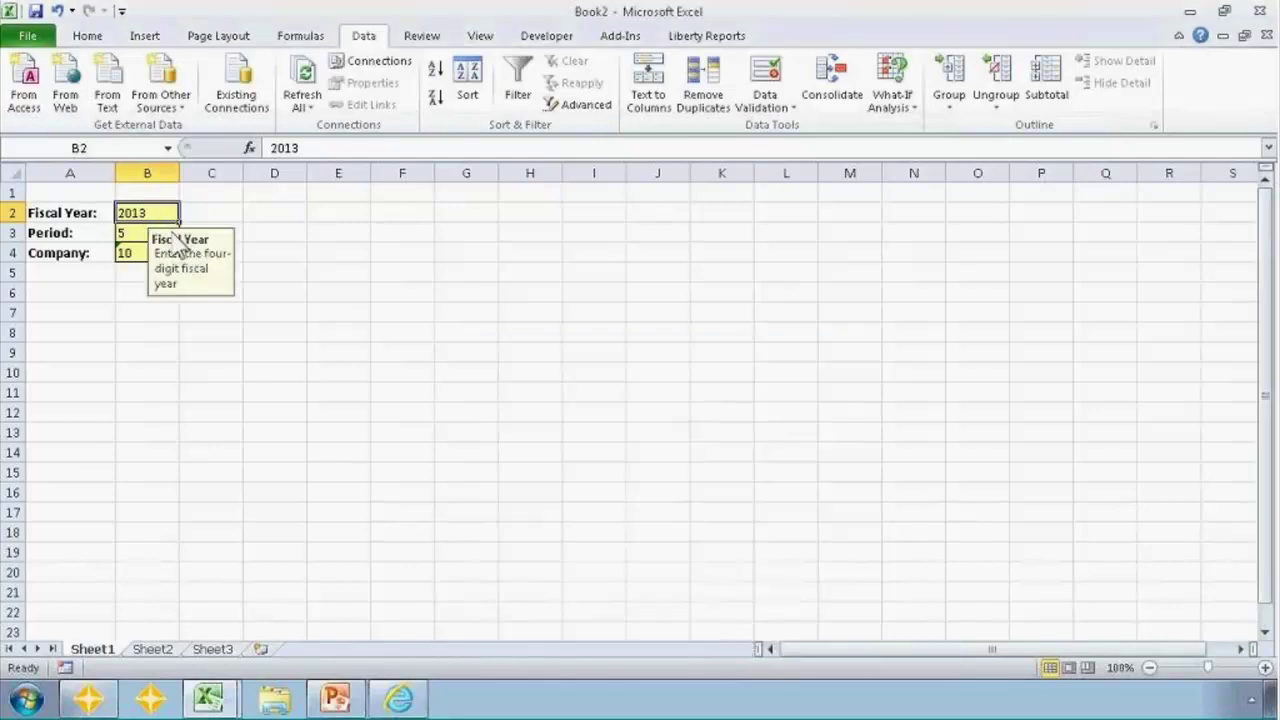
# Apply the Text number format to Company cell B4 through Format Cells.
pyautogui.click(125, 233)
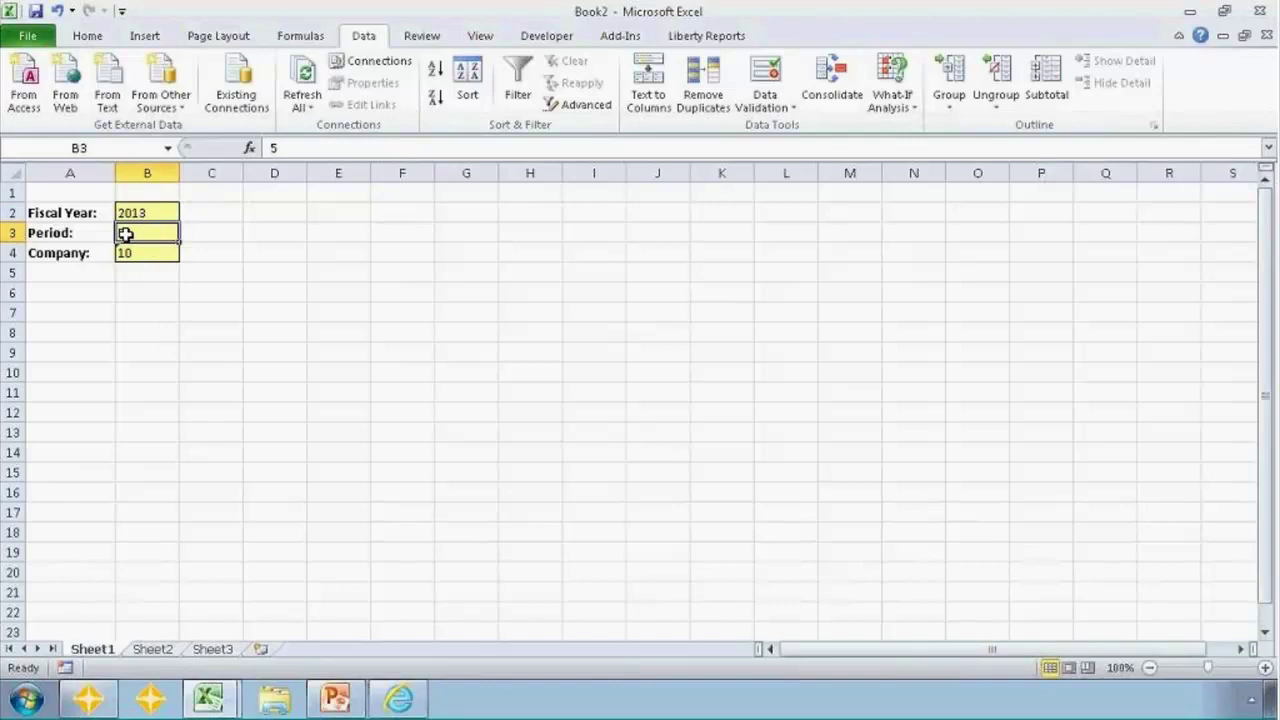
pyautogui.press('Down')
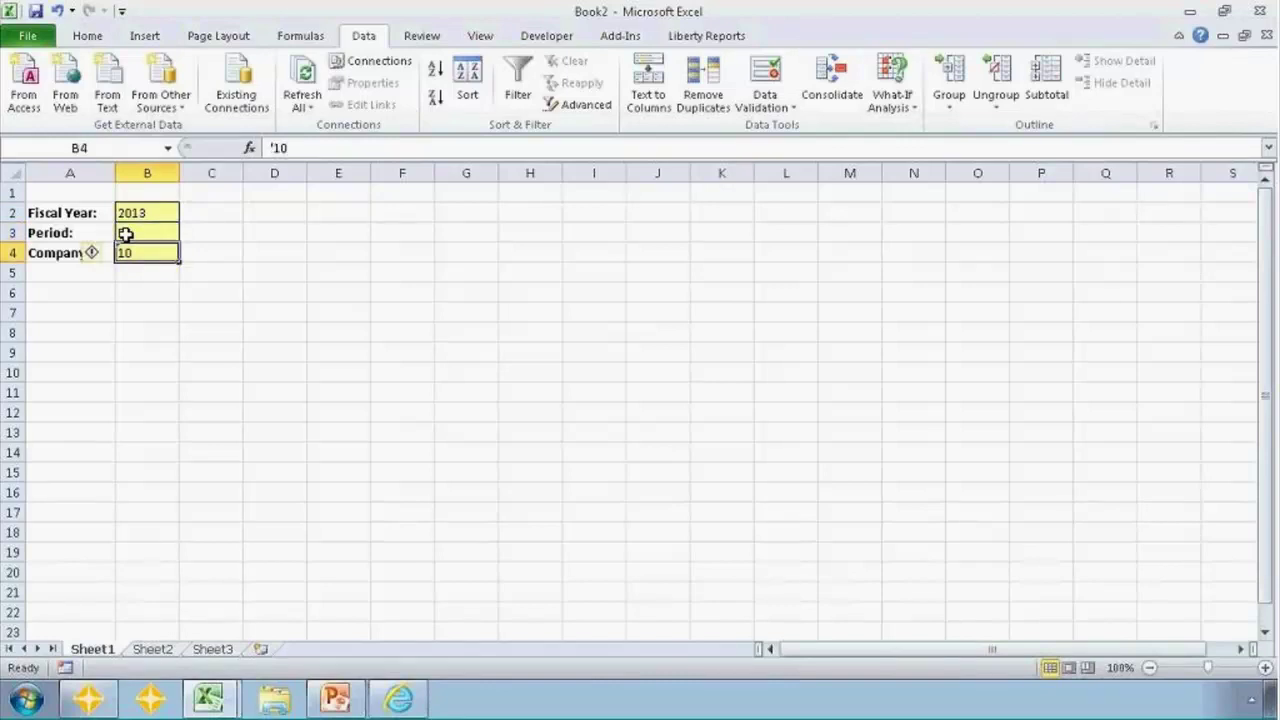
pyautogui.click(125, 233)
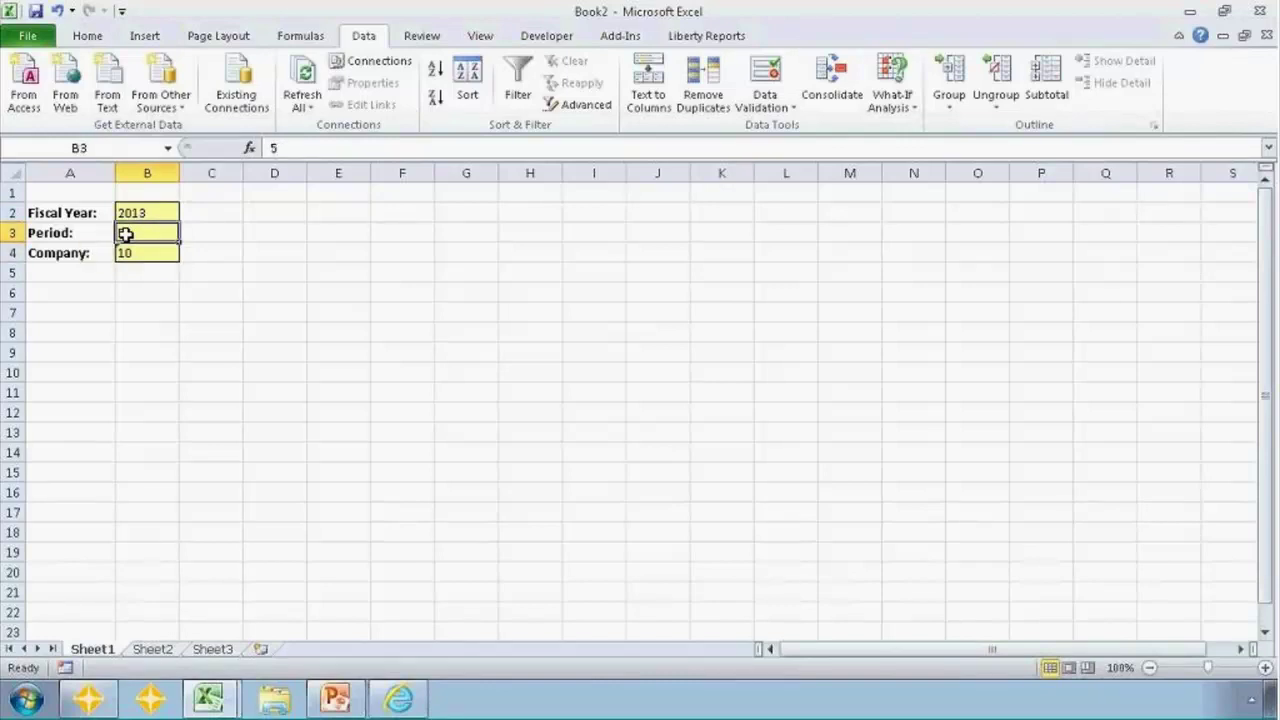
pyautogui.press('Down')
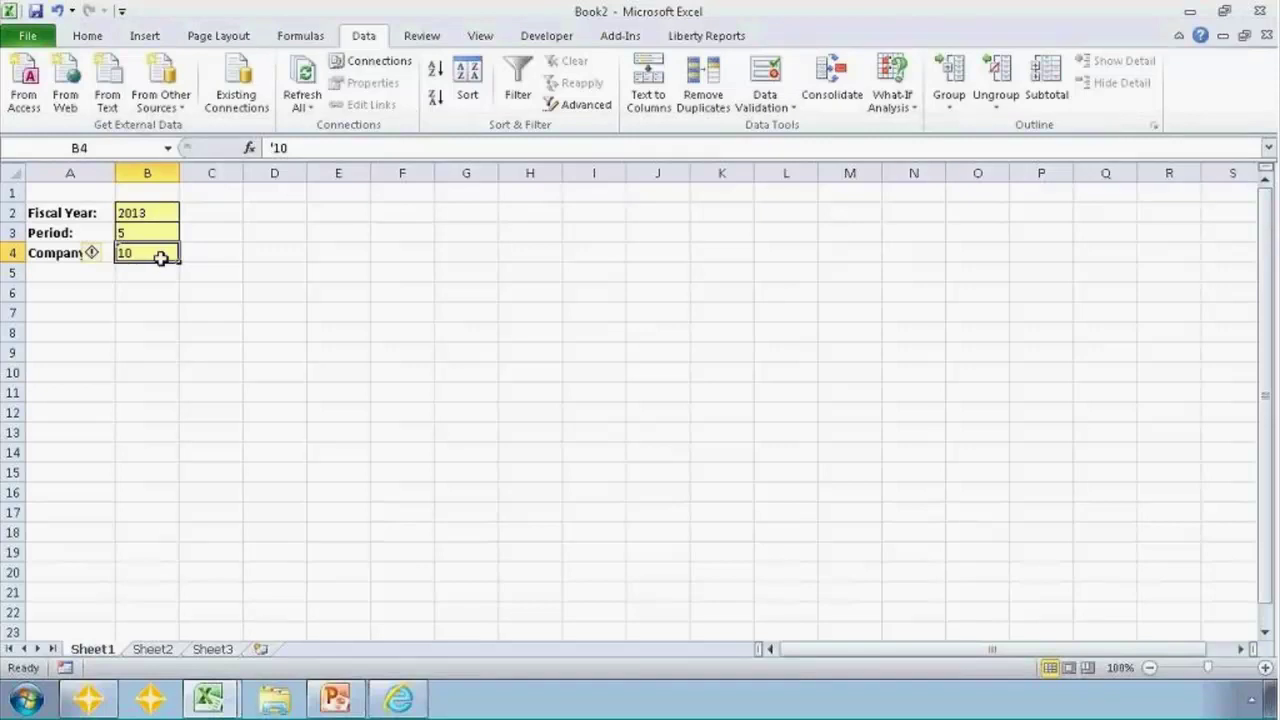
pyautogui.rightClick(152, 254)
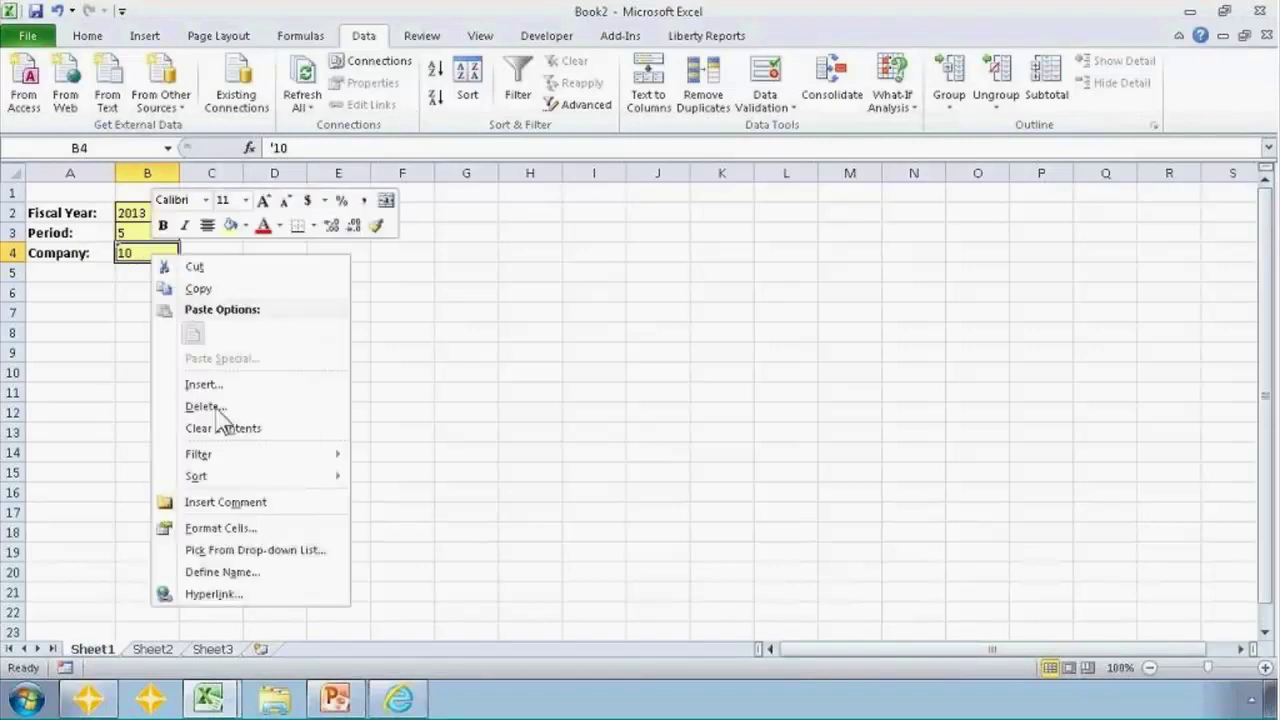
pyautogui.click(244, 529)
pyautogui.click(38, 423)
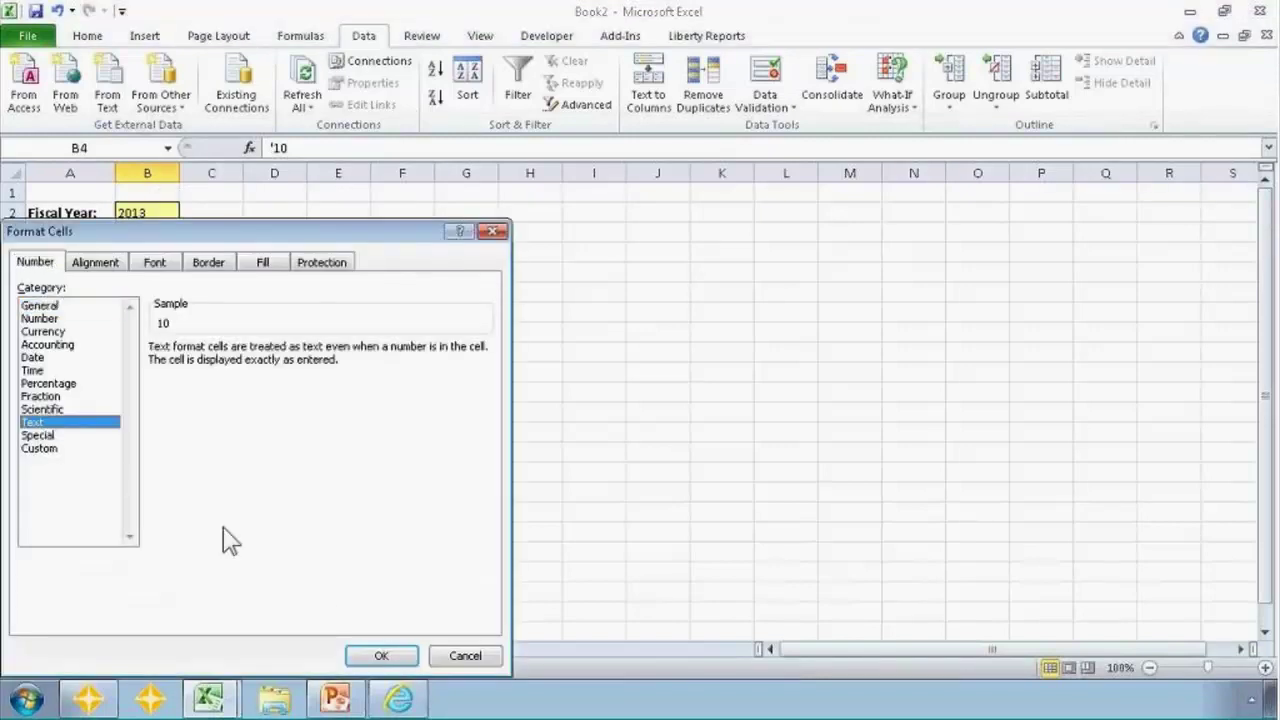
pyautogui.click(381, 656)
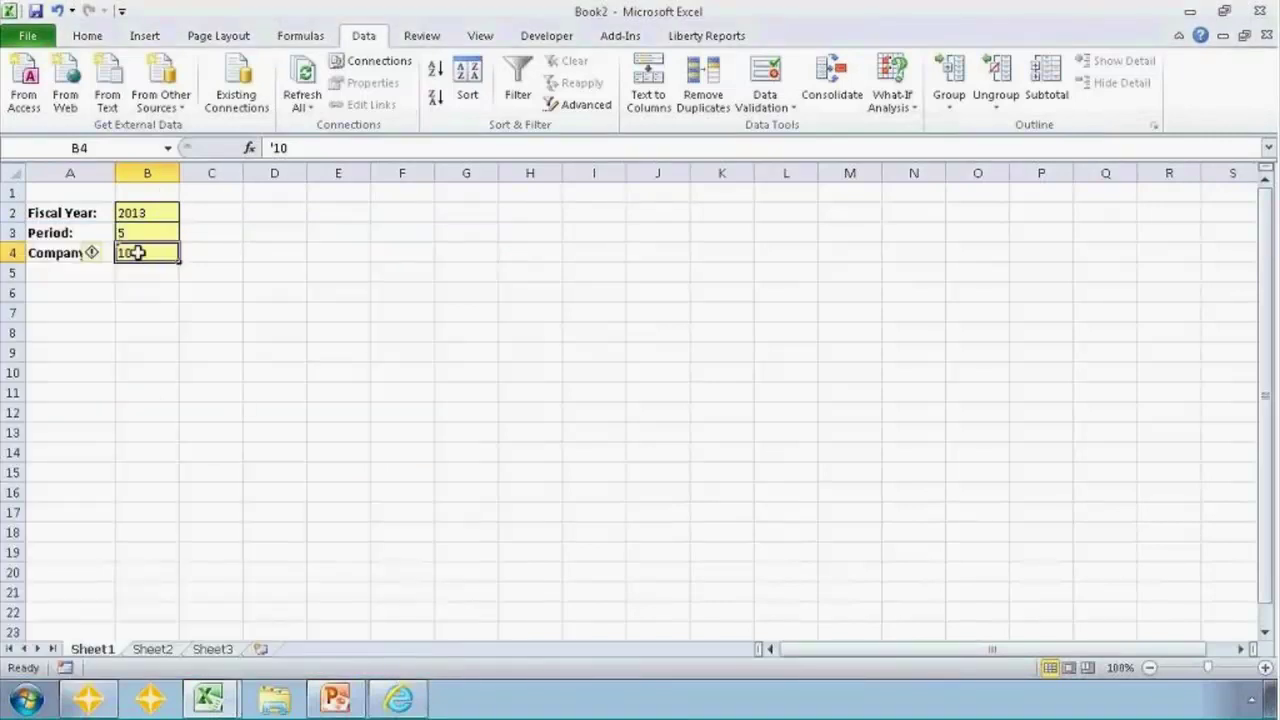
pyautogui.click(87, 291)
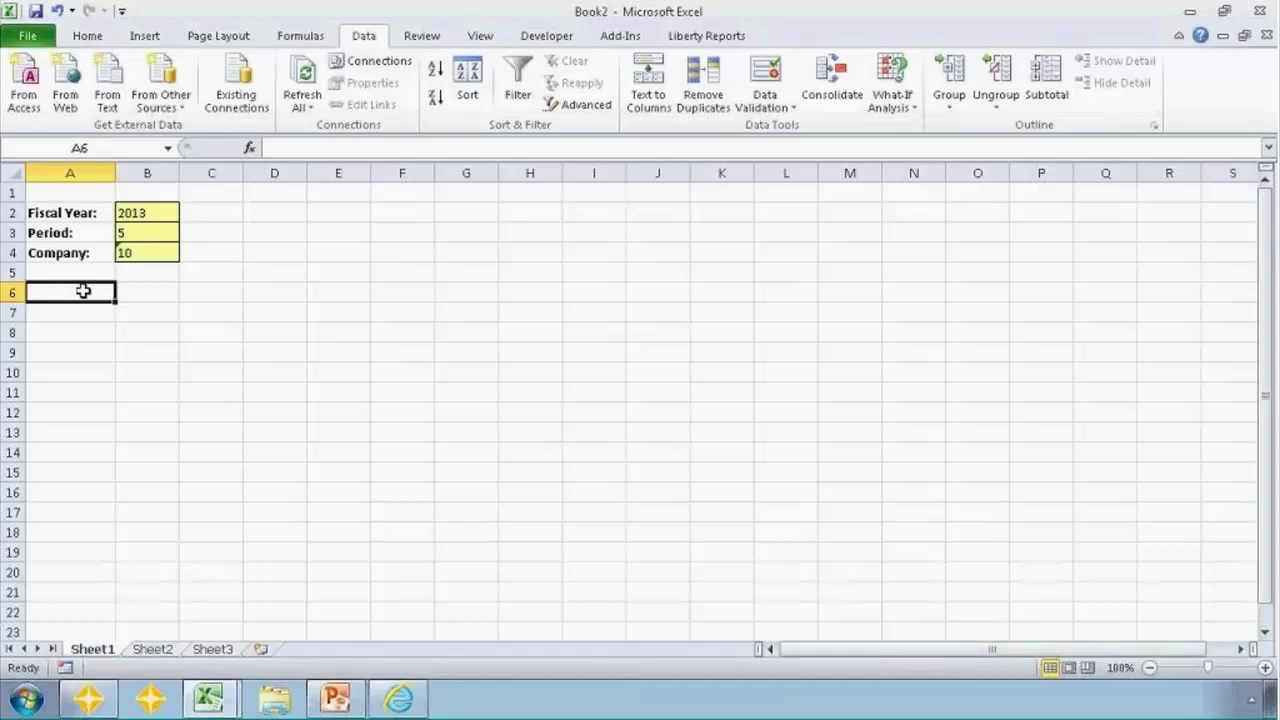
pyautogui.click(149, 213)
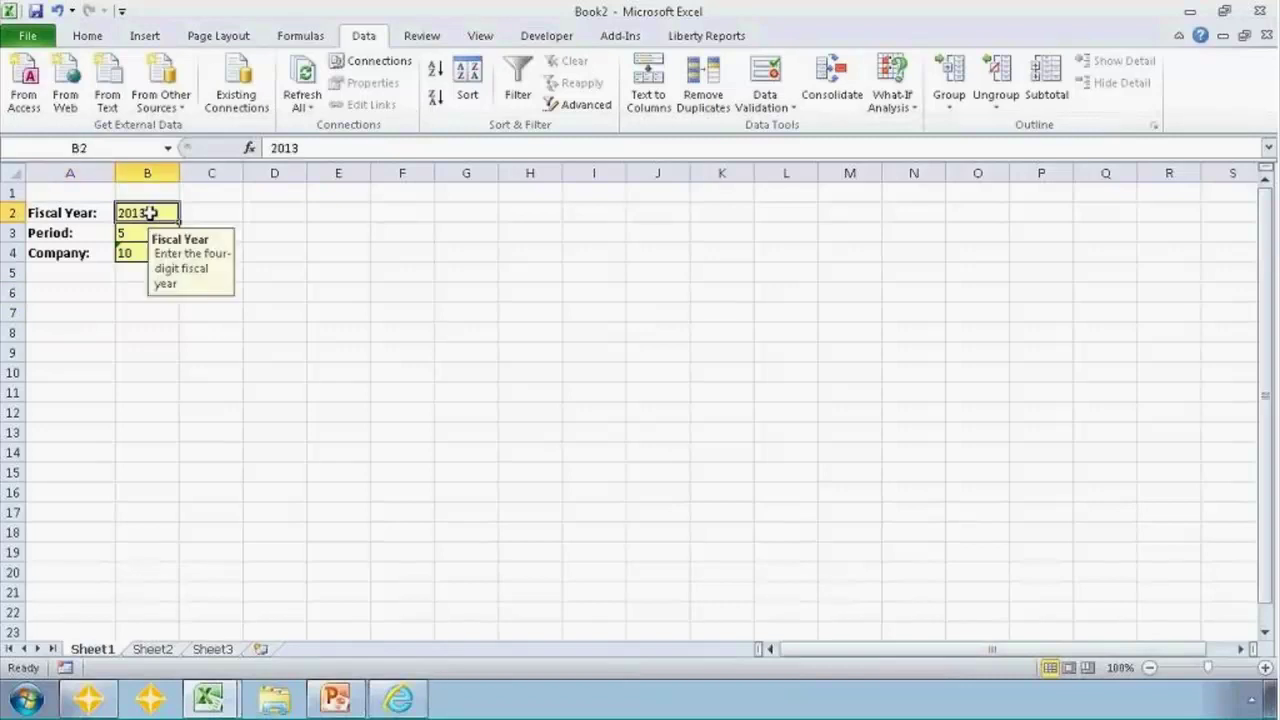
pyautogui.click(87, 37)
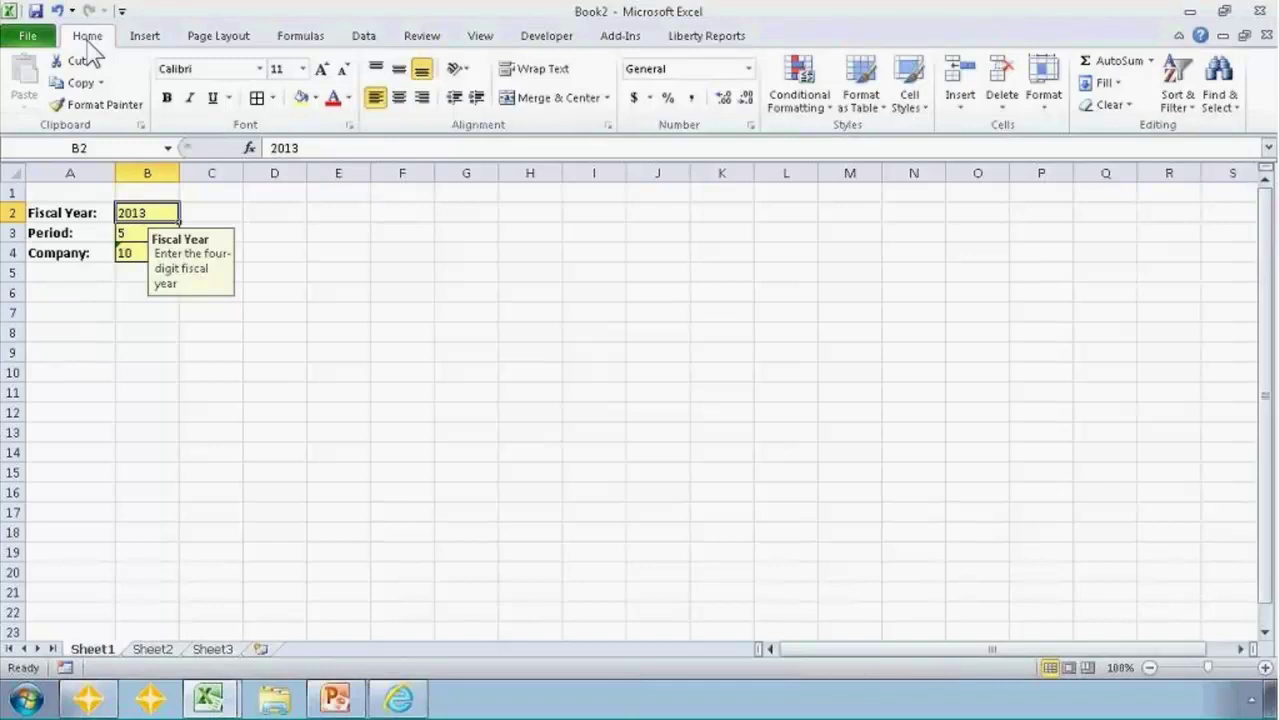
pyautogui.moveTo(218, 702)
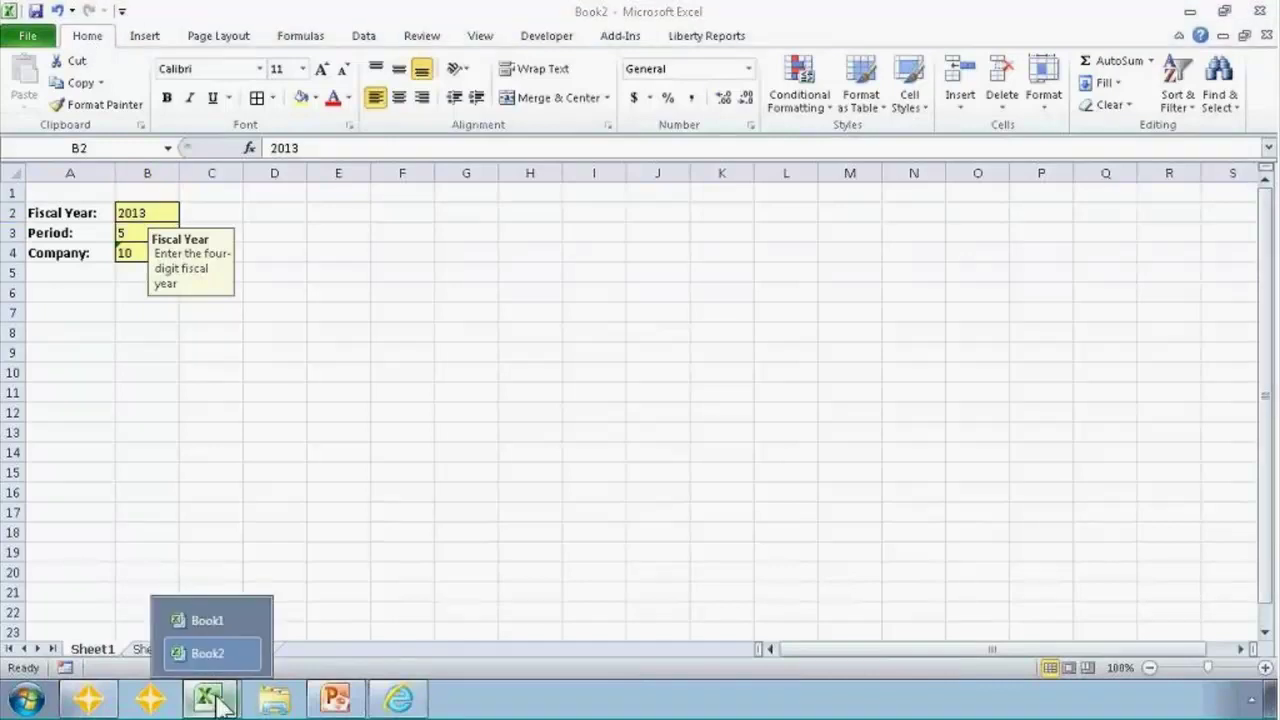
pyautogui.click(210, 622)
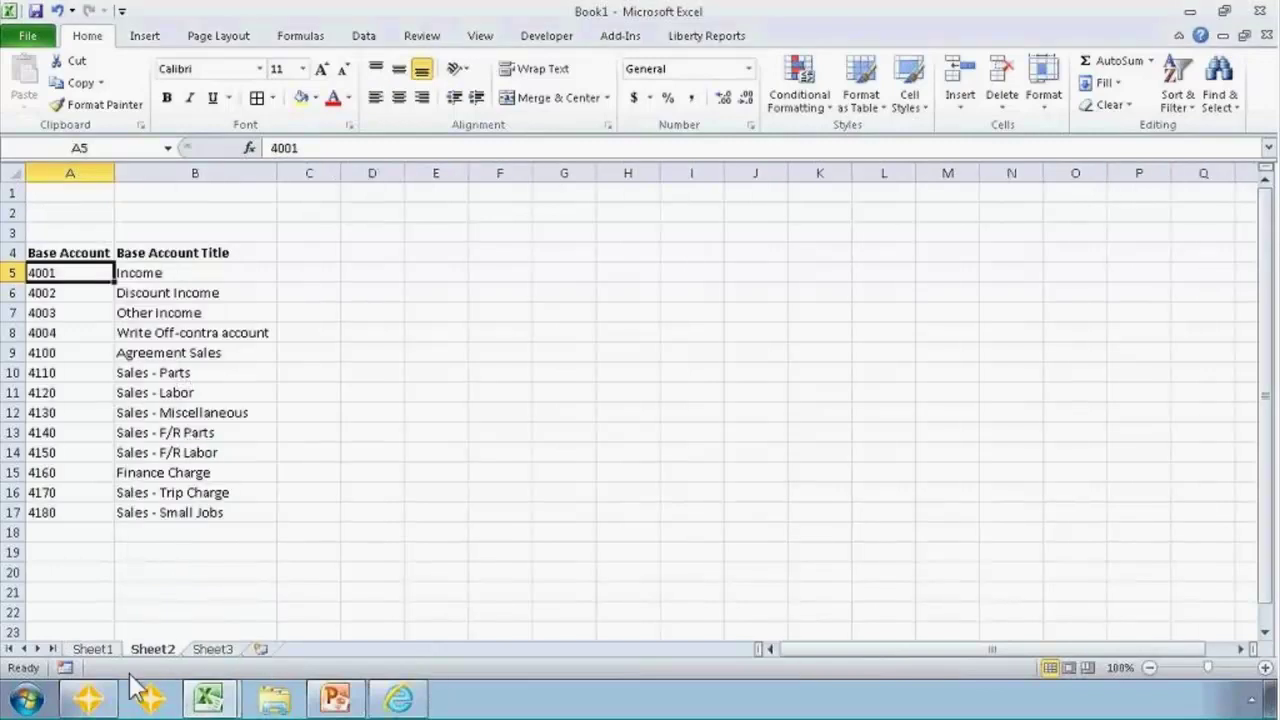
pyautogui.click(92, 649)
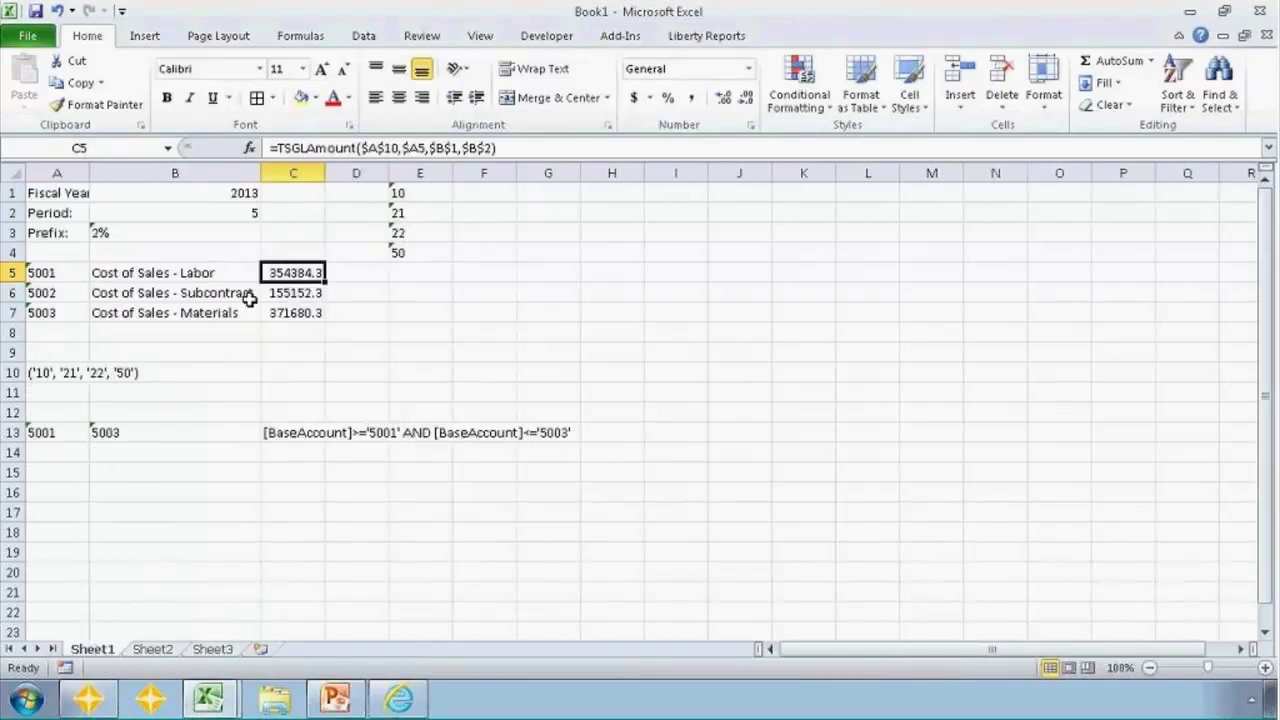
pyautogui.click(497, 147)
pyautogui.moveTo(497, 147); pyautogui.dragTo(268, 148)
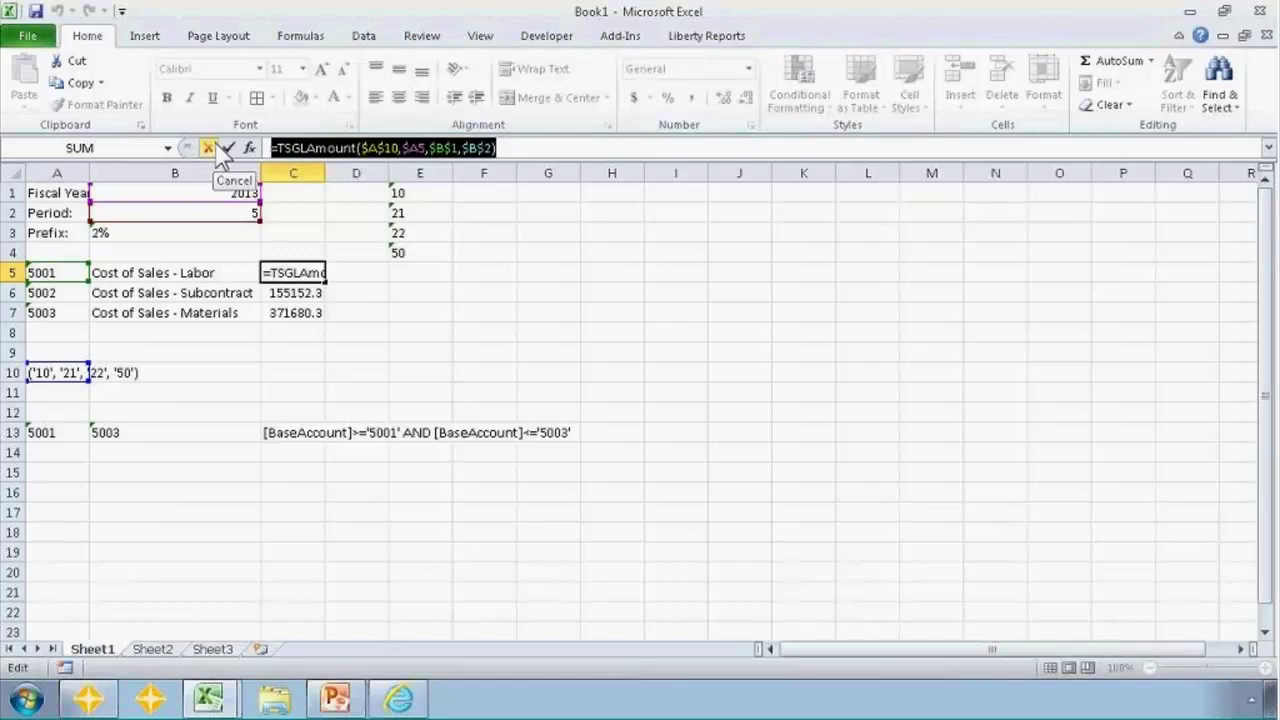
pyautogui.click(216, 146)
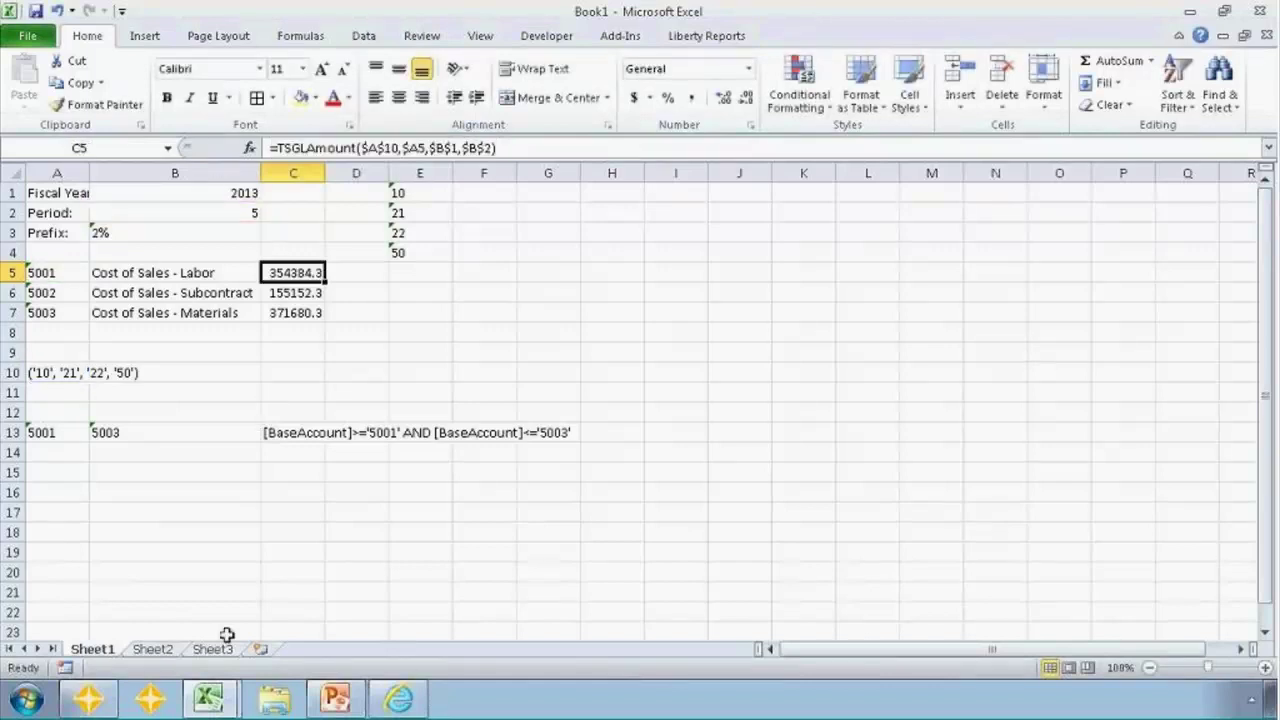
pyautogui.click(220, 702)
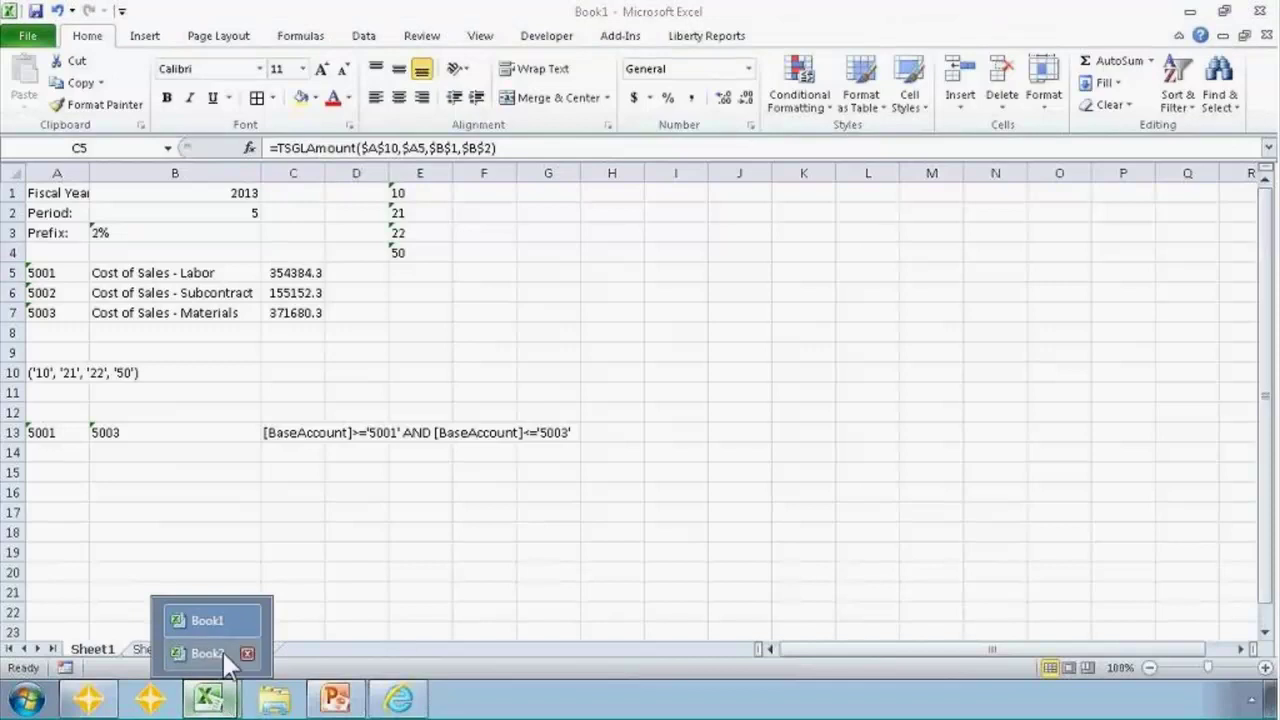
pyautogui.click(207, 653)
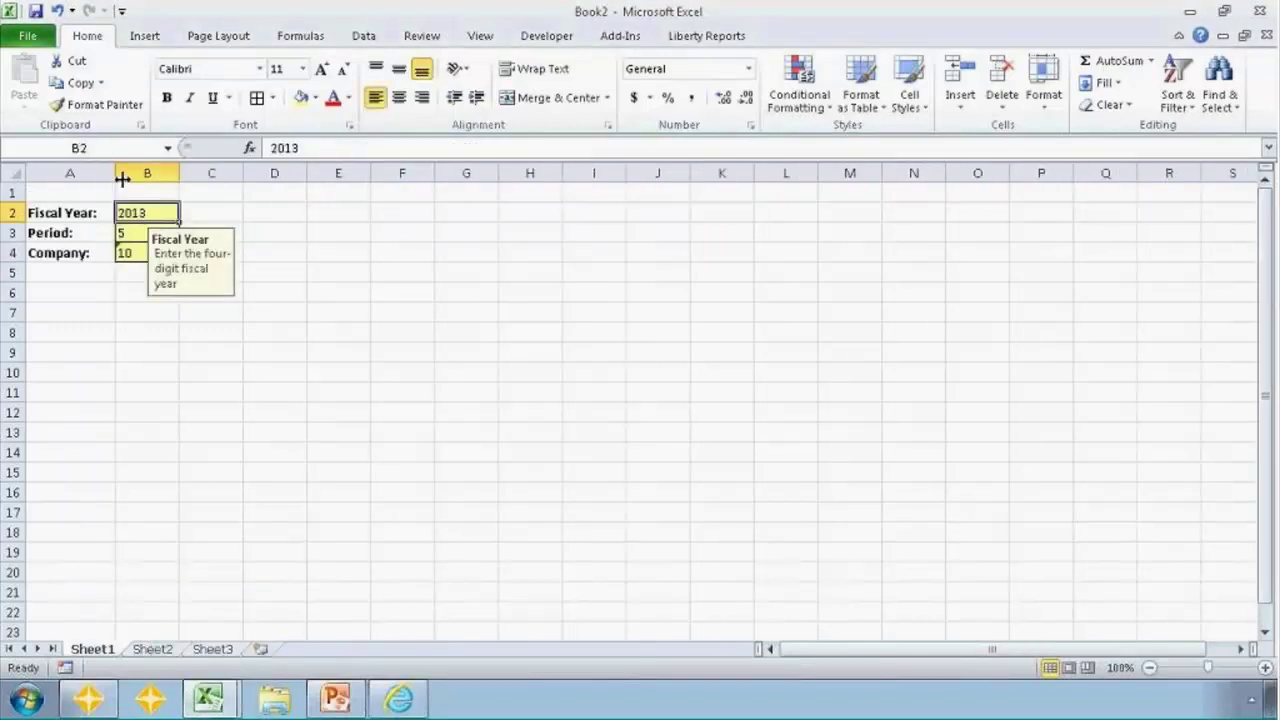
pyautogui.click(102, 146)
pyautogui.write('FiscalYear')
pyautogui.press('Return')
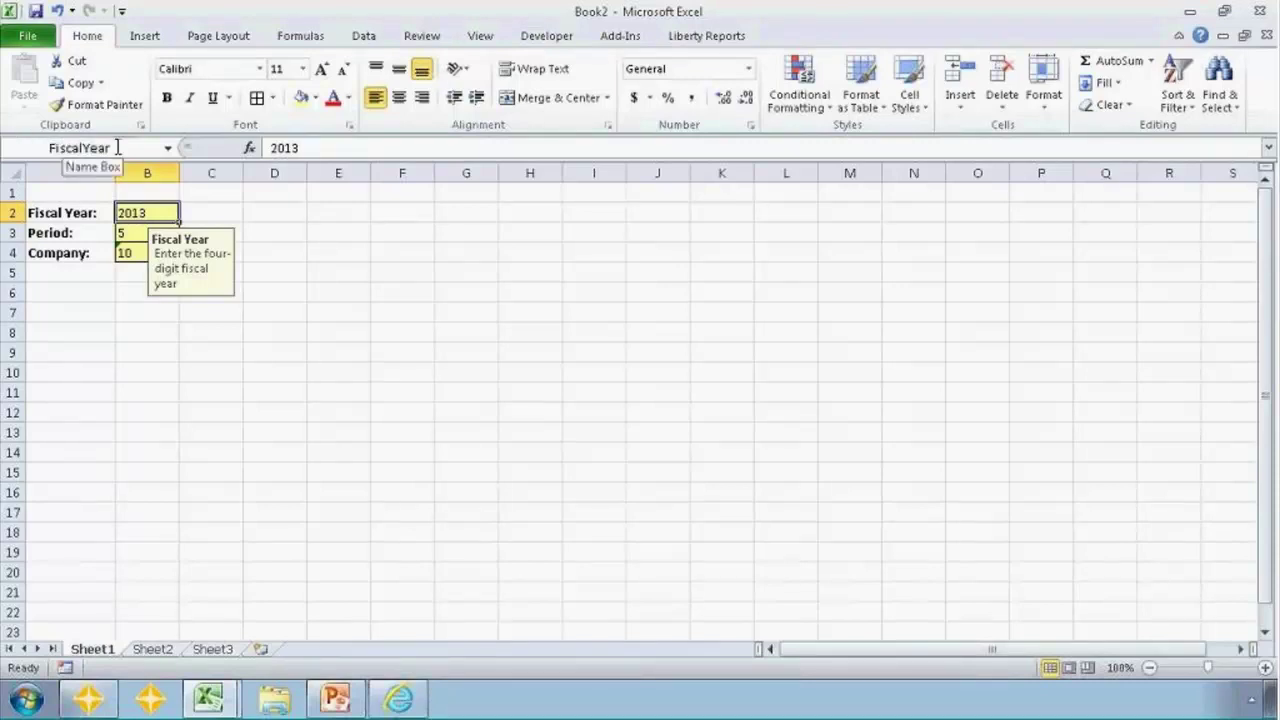
pyautogui.click(135, 236)
pyautogui.click(109, 145)
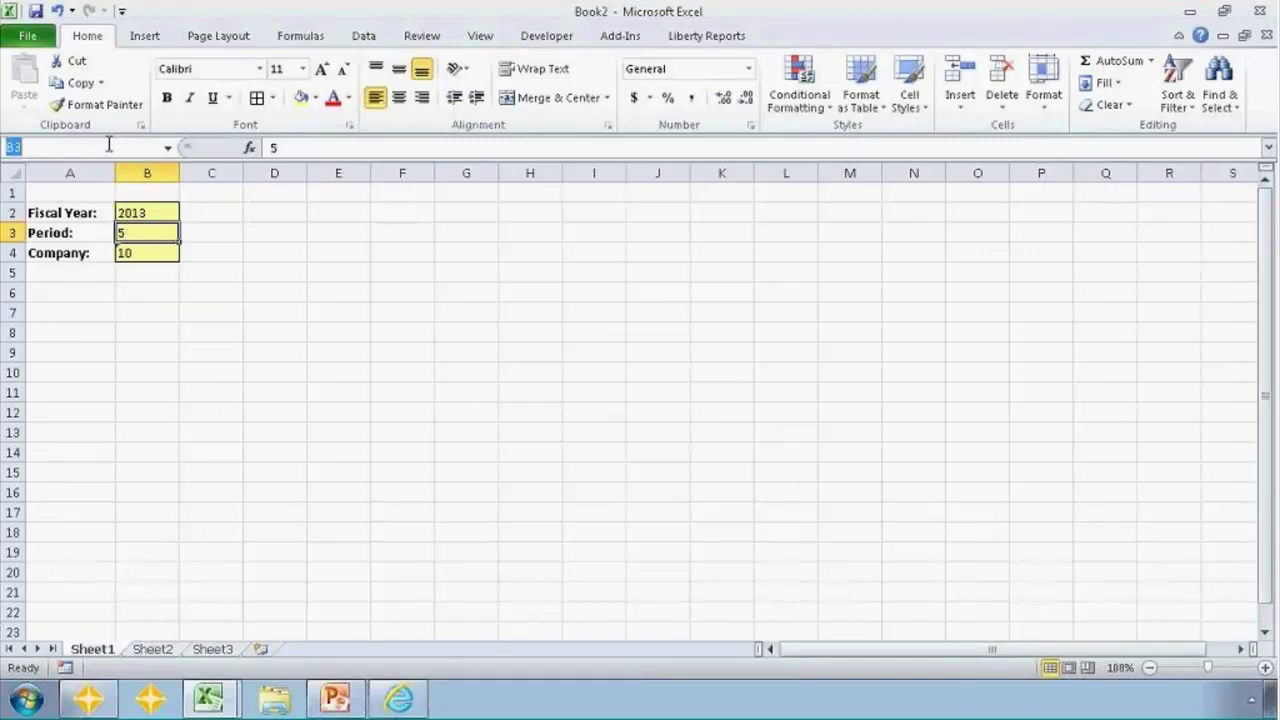
pyautogui.write('Period')
pyautogui.press('Return')
pyautogui.click(132, 252)
pyautogui.click(95, 147)
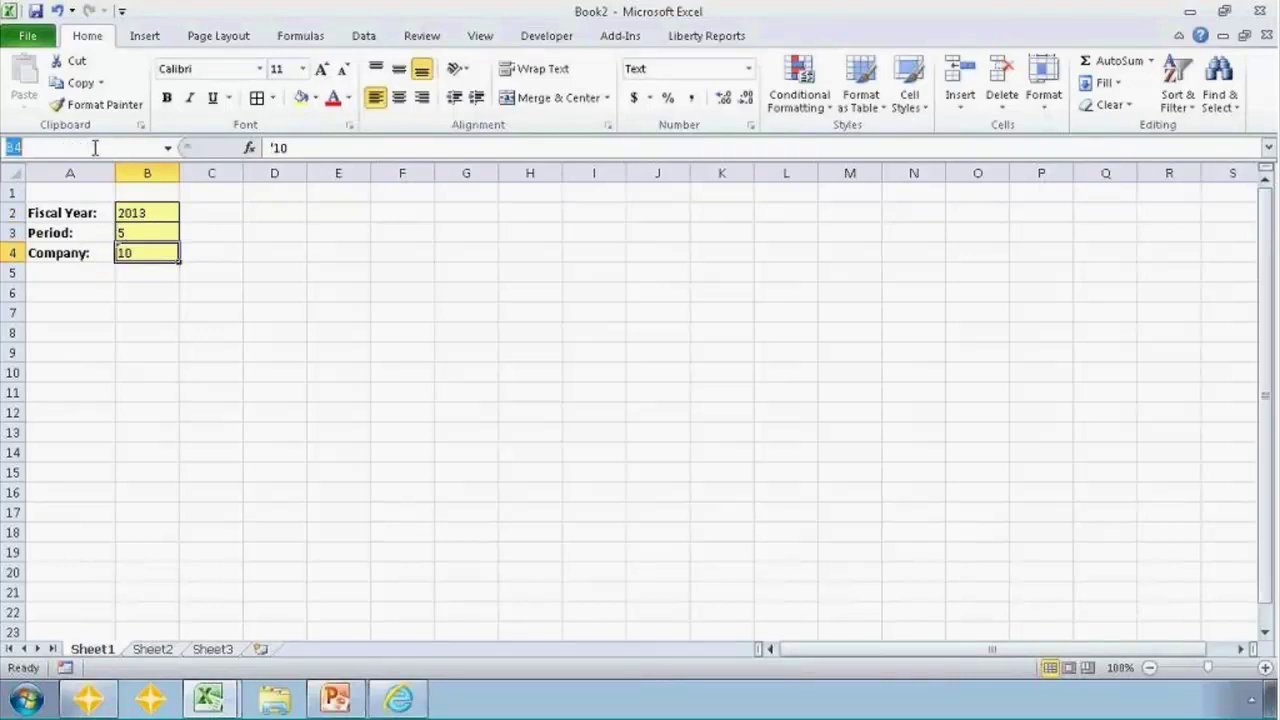
pyautogui.write('Prefix')
pyautogui.press('Return')
pyautogui.press('Down')
pyautogui.press('Down')
pyautogui.press('Left')
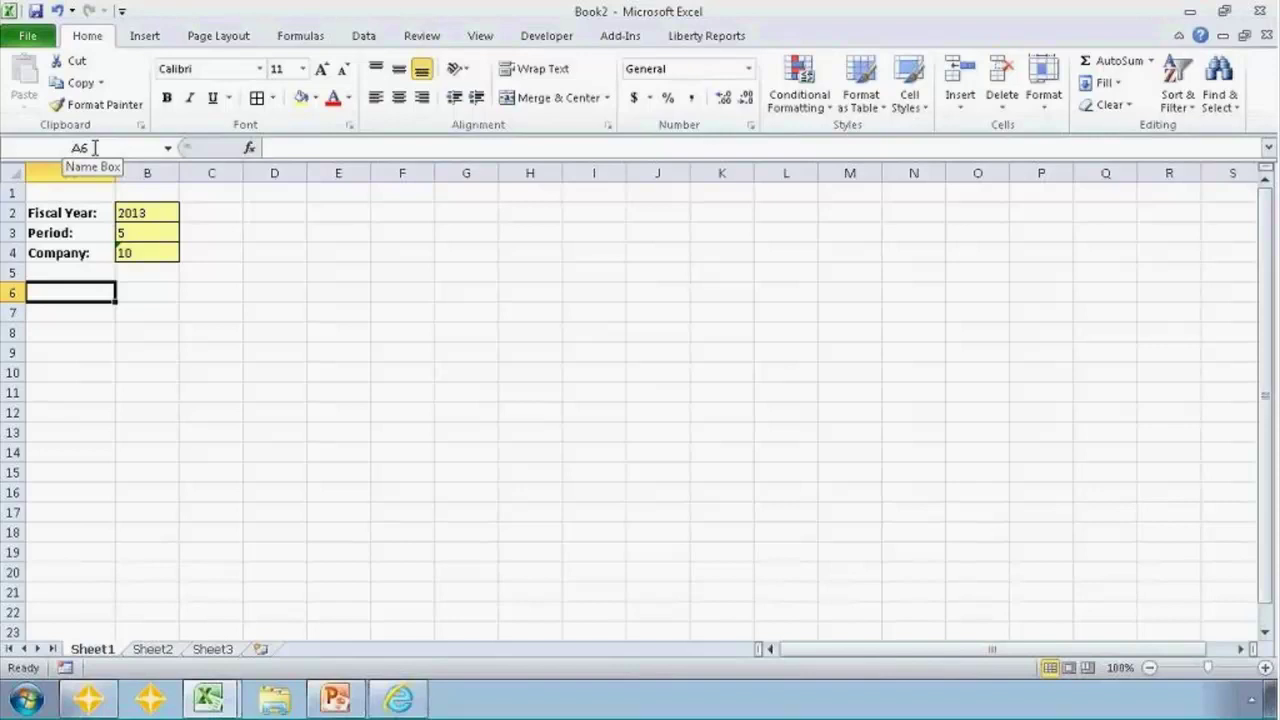
# Start a Query Wizard on GL Base account with Base Account and Base Account Title fields.
pyautogui.click(620, 36)
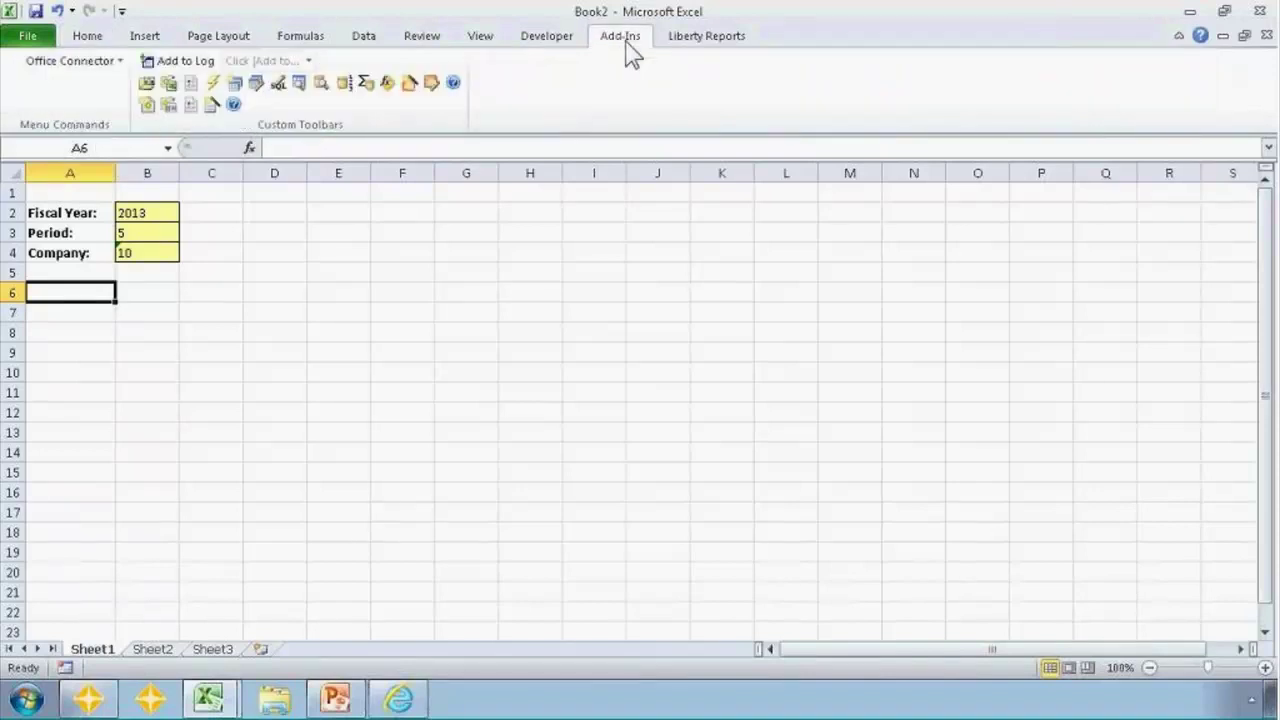
pyautogui.click(235, 87)
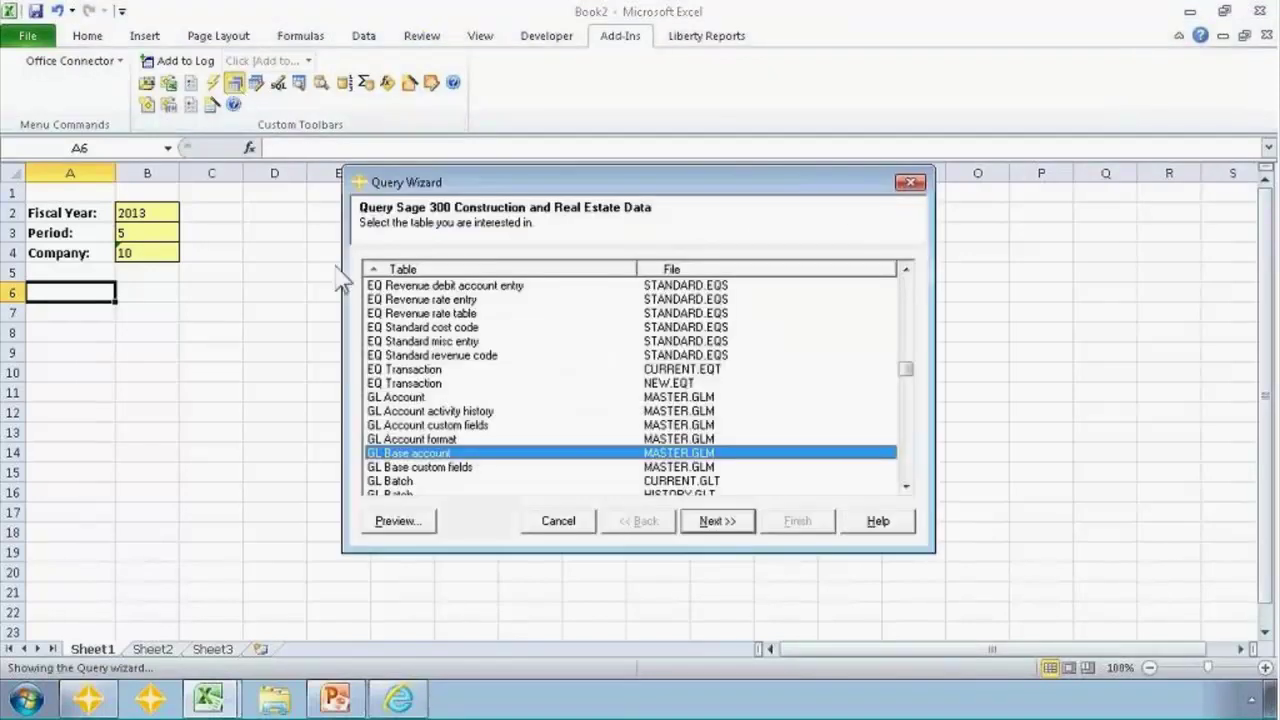
pyautogui.click(712, 528)
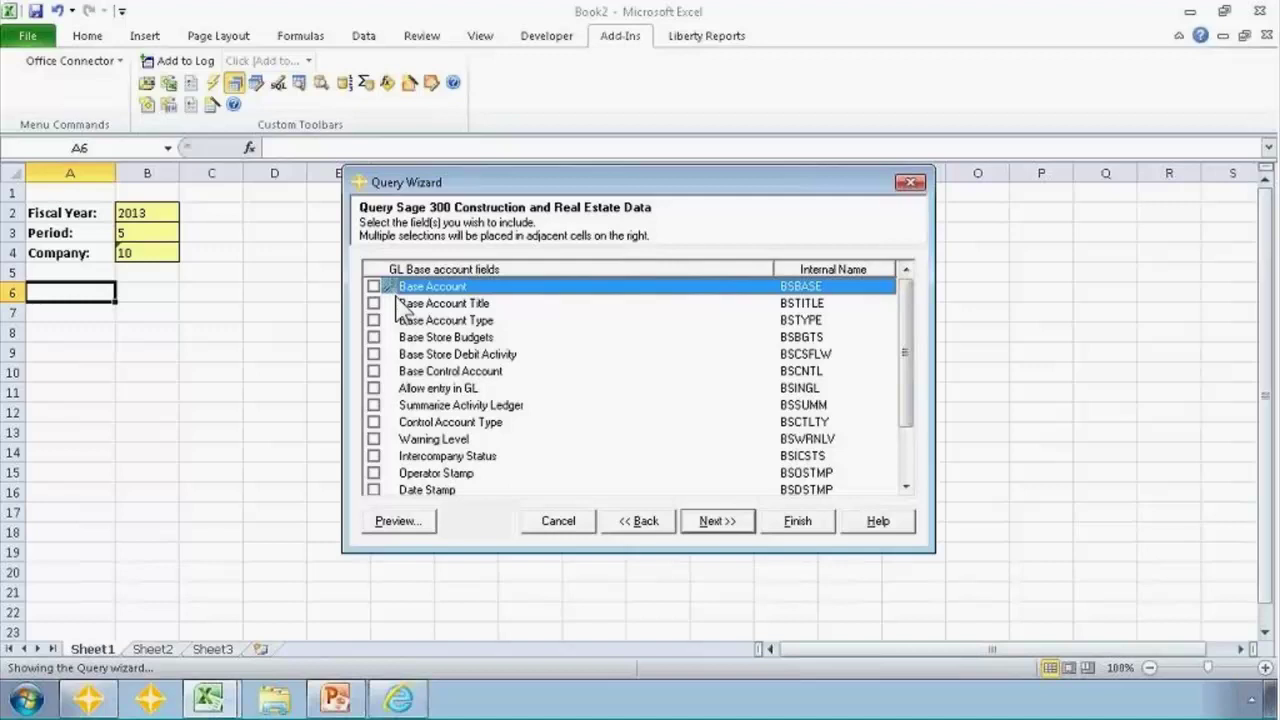
pyautogui.click(375, 287)
pyautogui.click(374, 304)
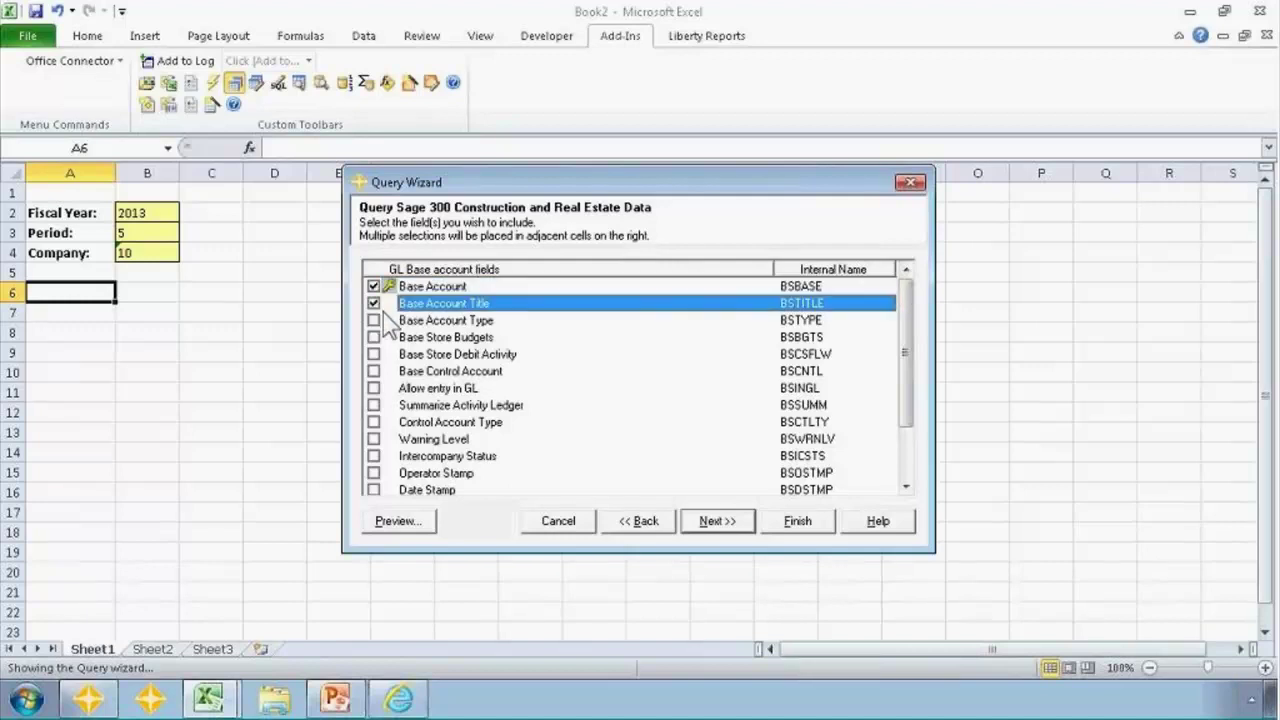
pyautogui.click(720, 522)
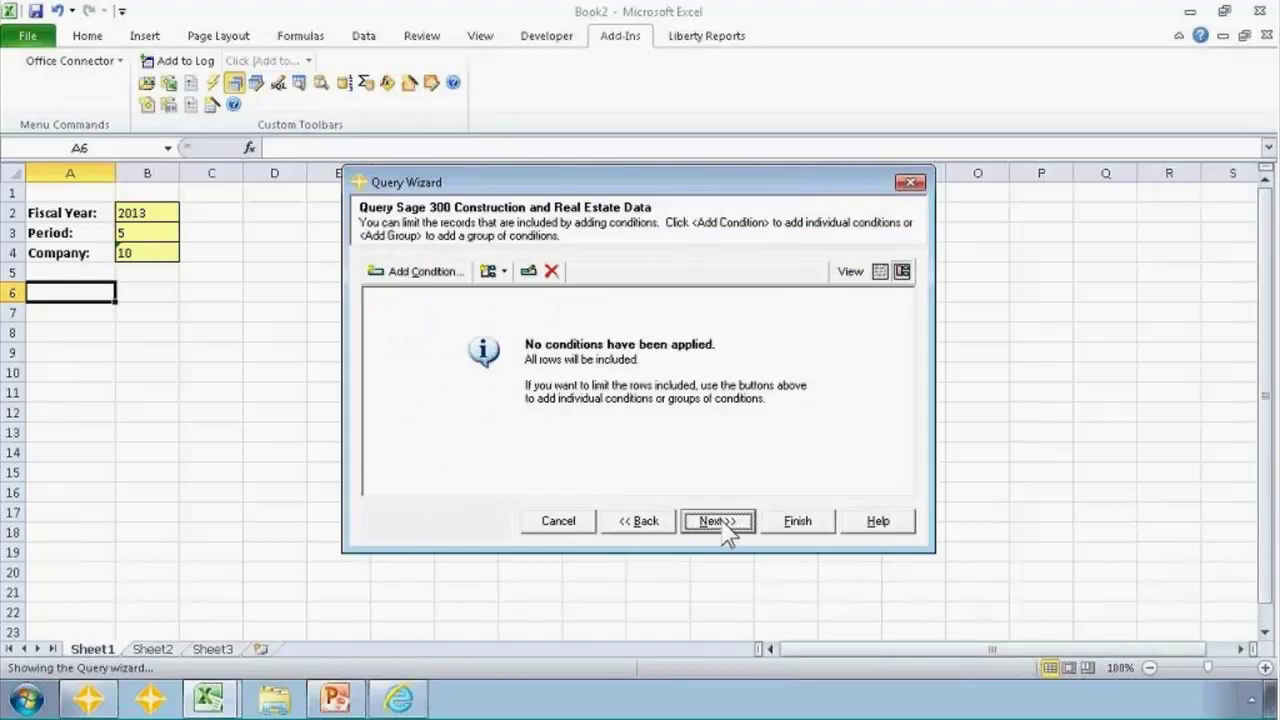
# Add the condition Base Account Type Is Income and finish the query.
pyautogui.click(420, 272)
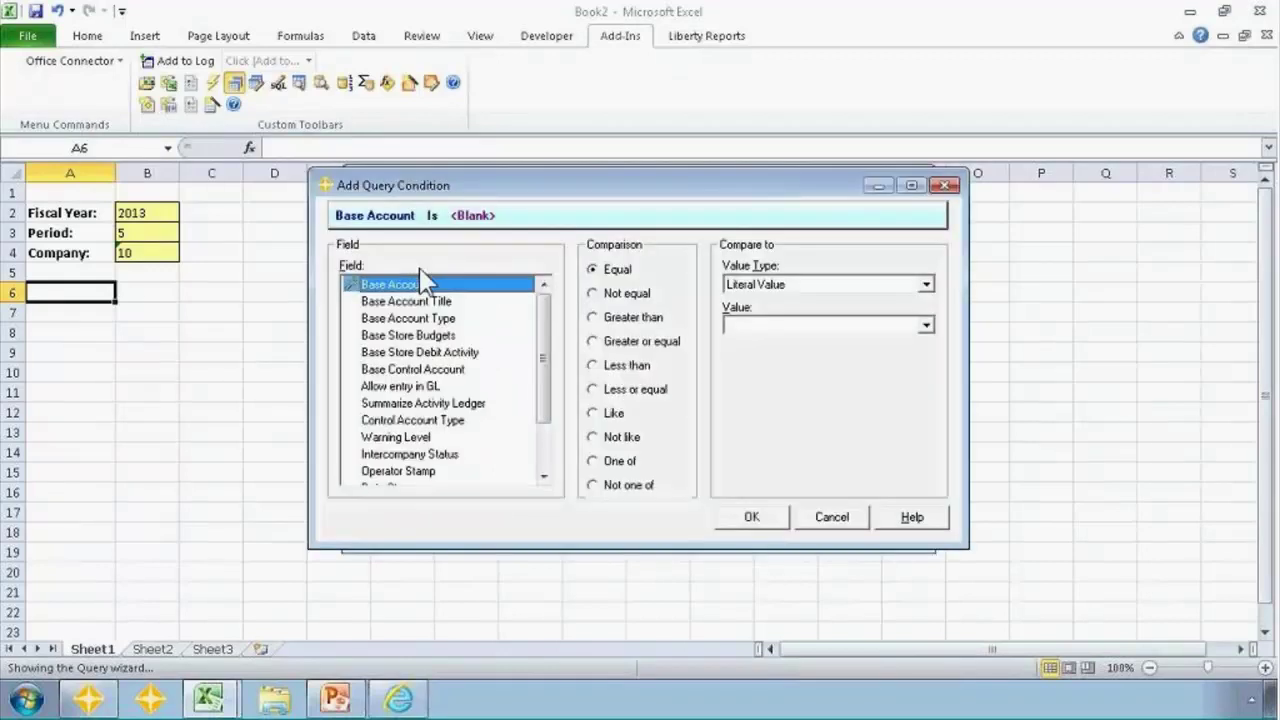
pyautogui.click(449, 319)
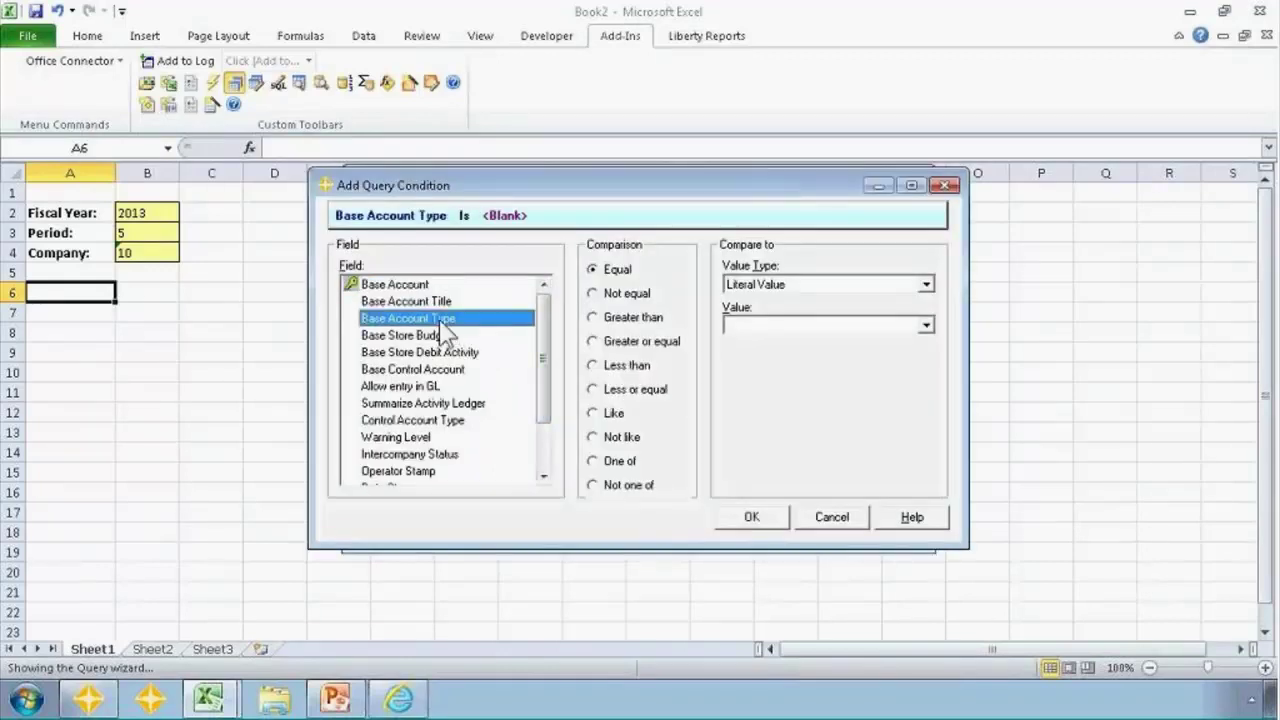
pyautogui.click(926, 326)
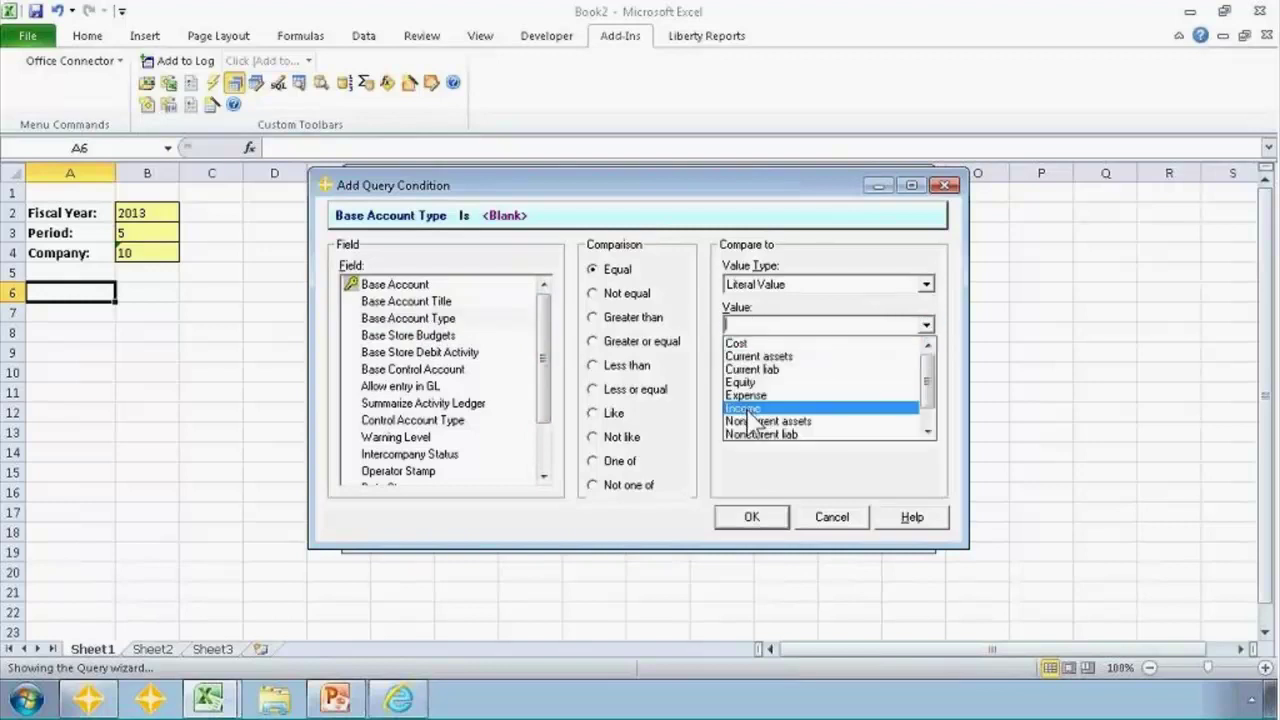
pyautogui.click(750, 408)
pyautogui.click(752, 517)
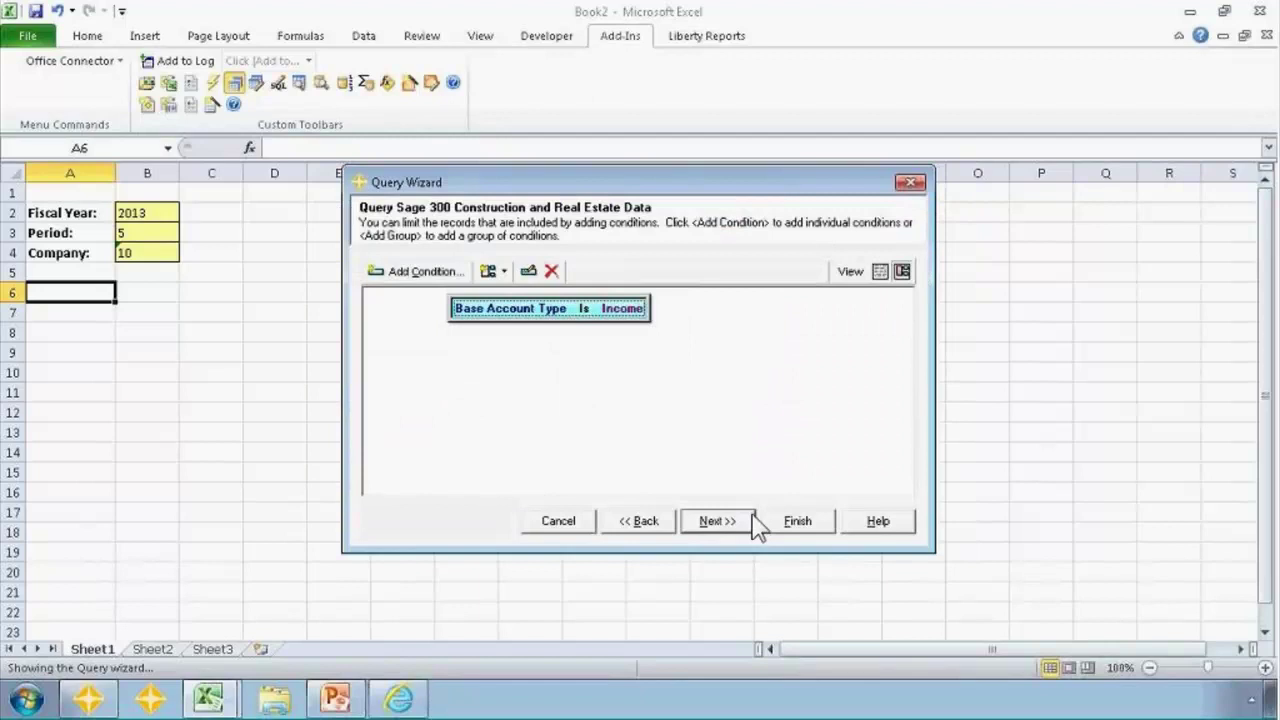
pyautogui.click(716, 521)
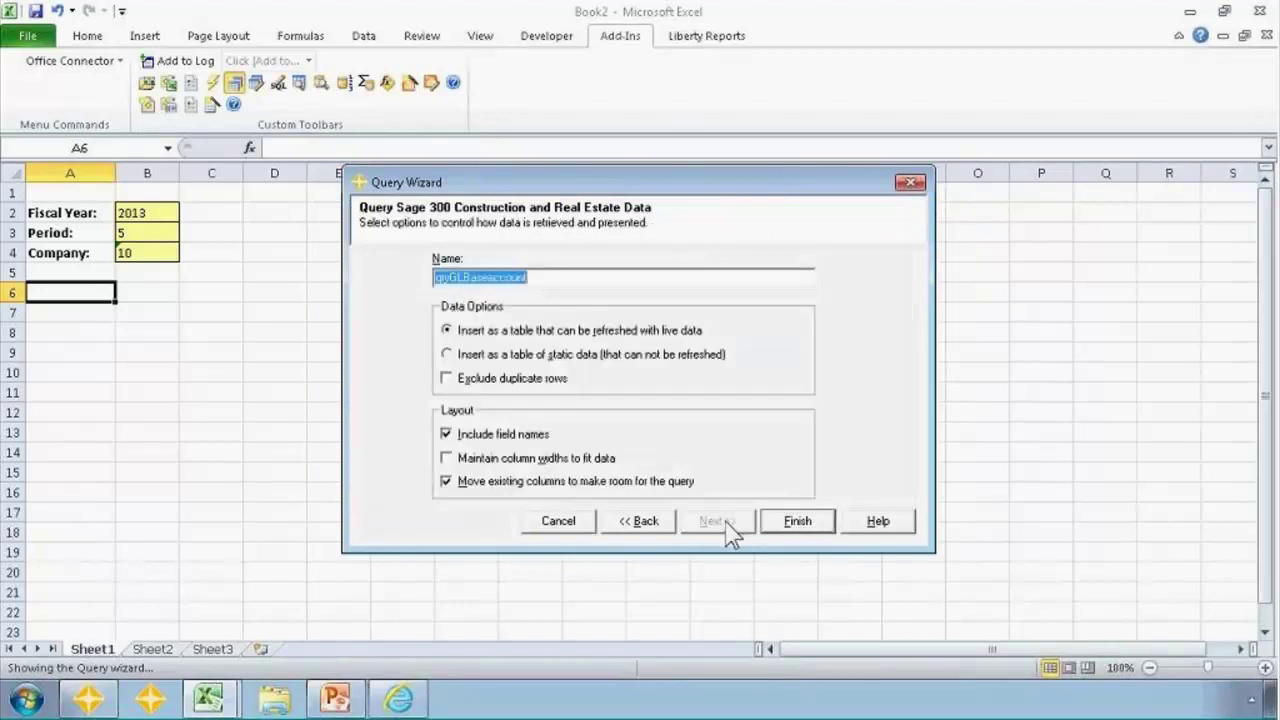
pyautogui.click(797, 521)
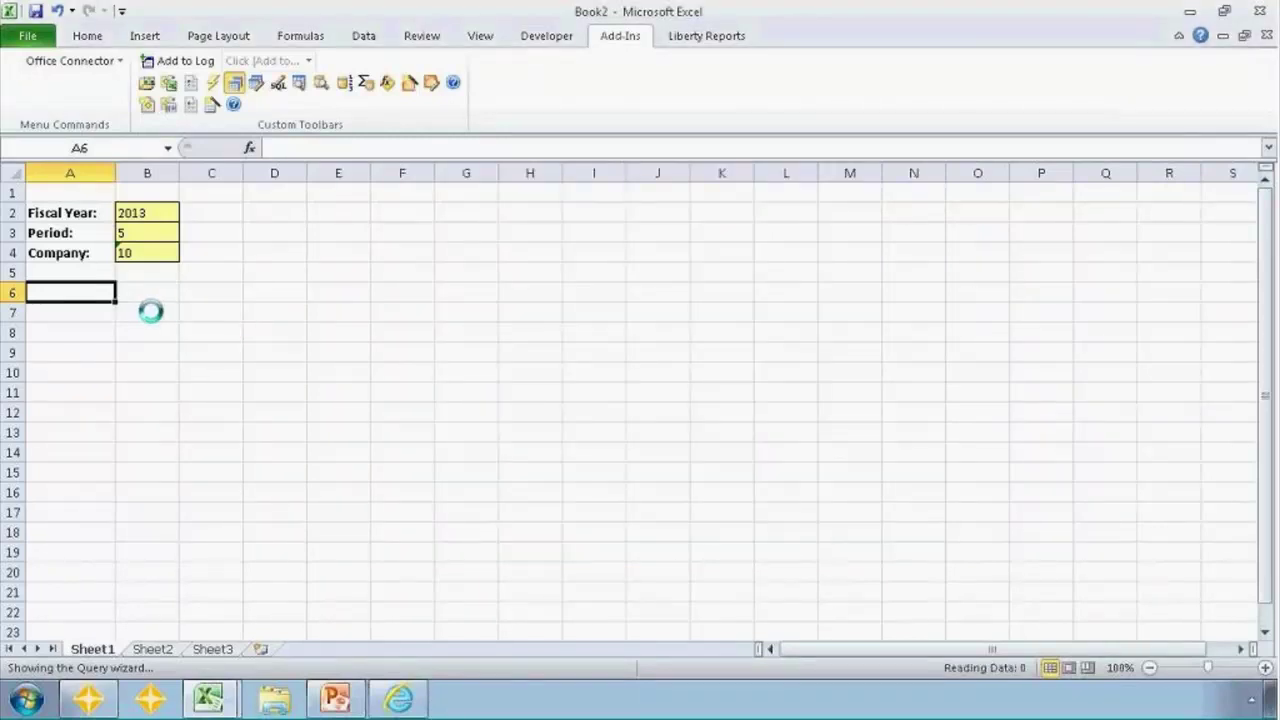
# Enter This Period in C6 and YTD Balance in D6, and bold both headings.
pyautogui.click(300, 296)
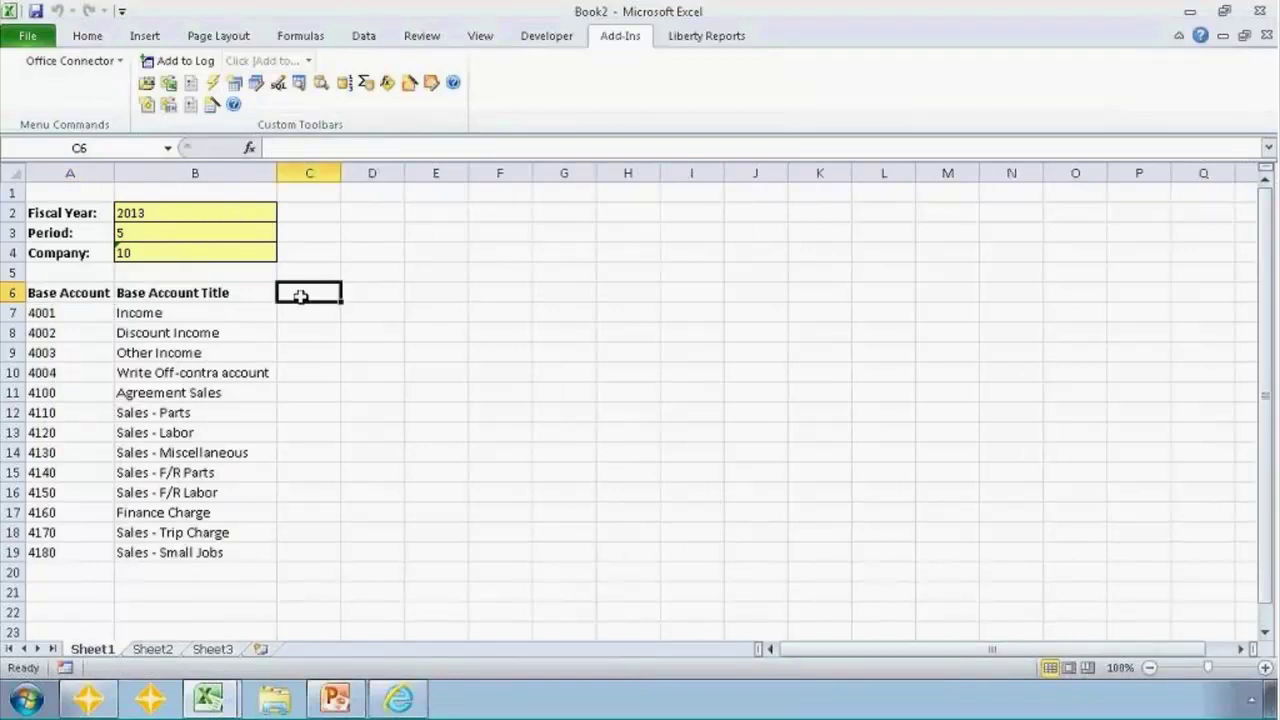
pyautogui.write('This Period')
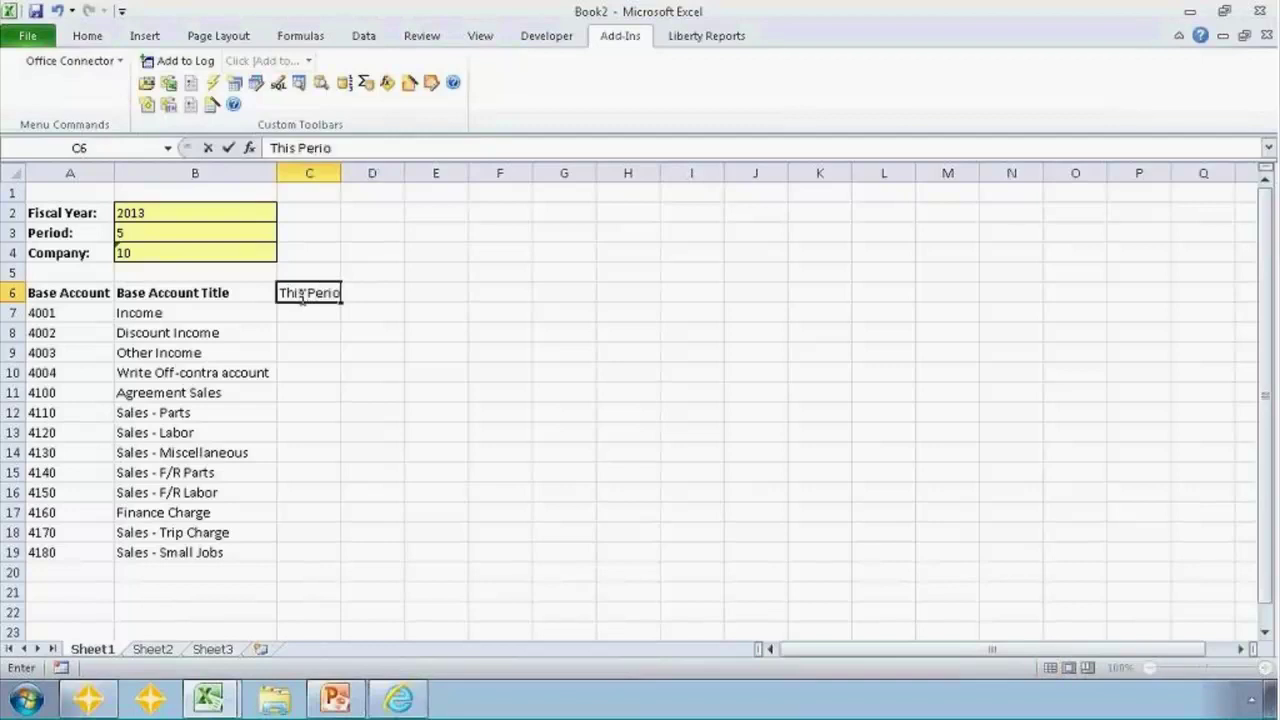
pyautogui.press('Tab')
pyautogui.write('YTD')
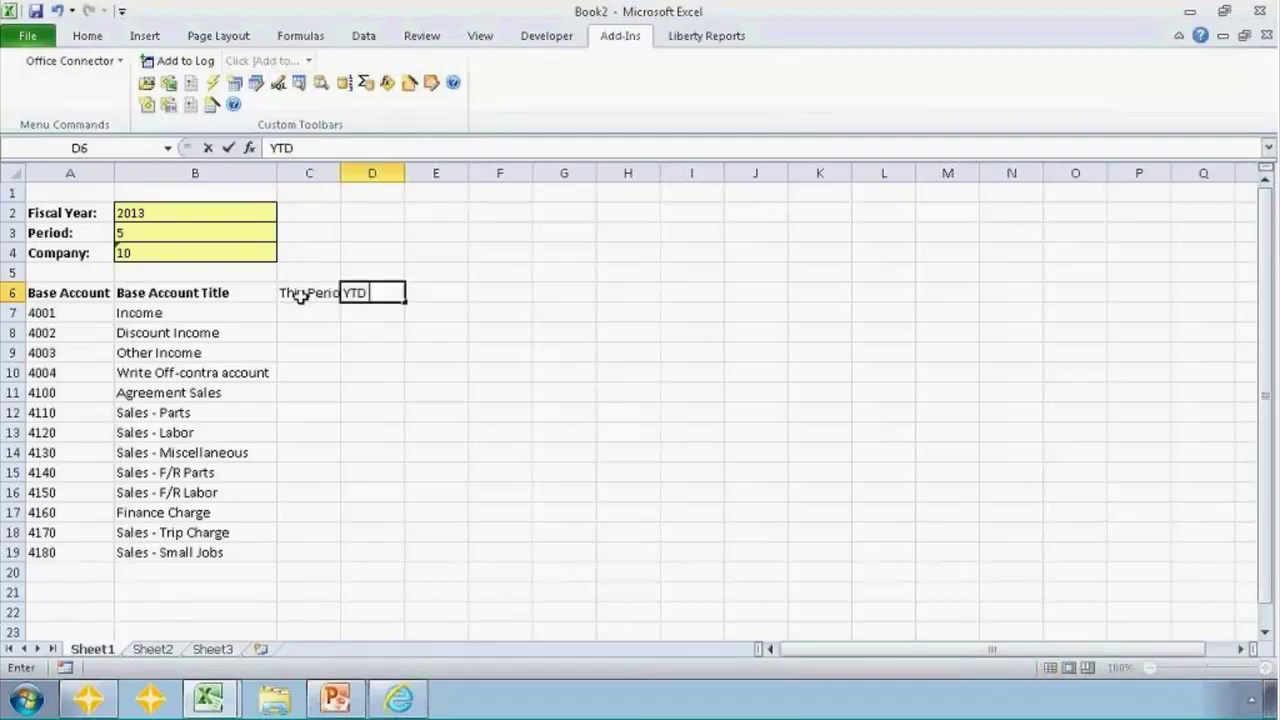
pyautogui.write(' Balance')
pyautogui.press('Return')
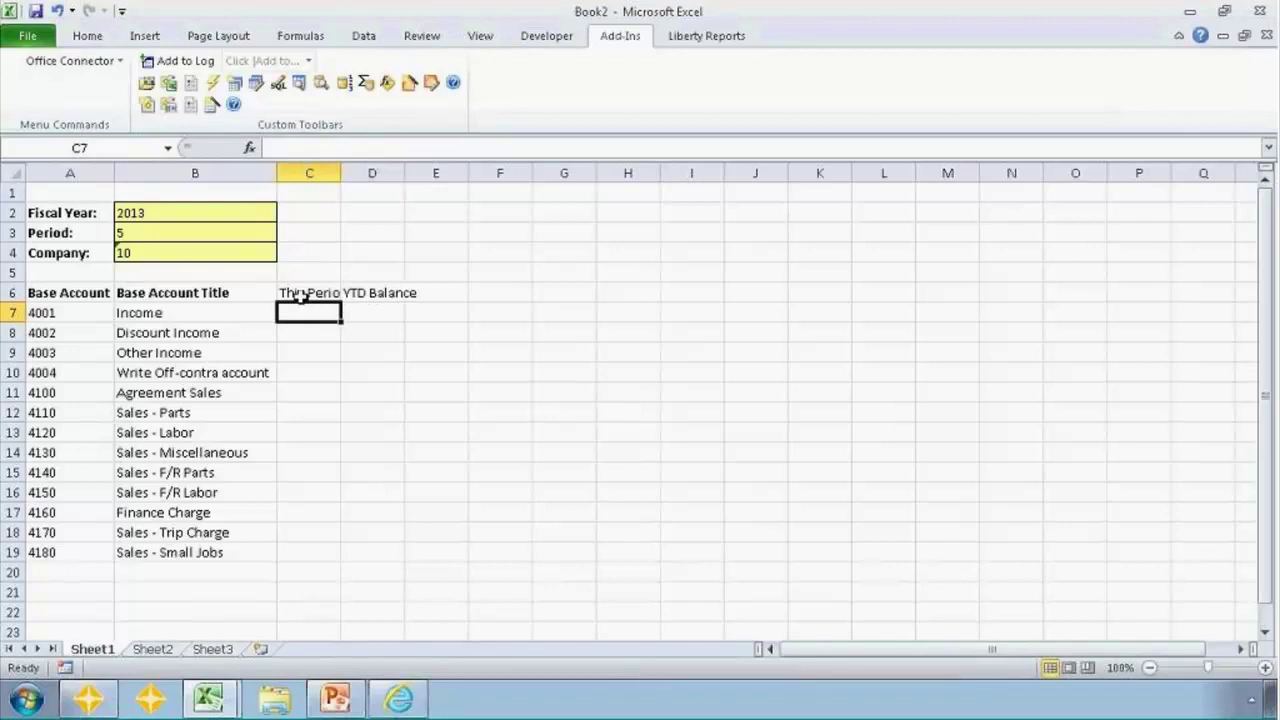
pyautogui.click(300, 297)
pyautogui.hotkey('shift', 'Right')
pyautogui.hotkey('ctrl', 'b')
pyautogui.press('Down')
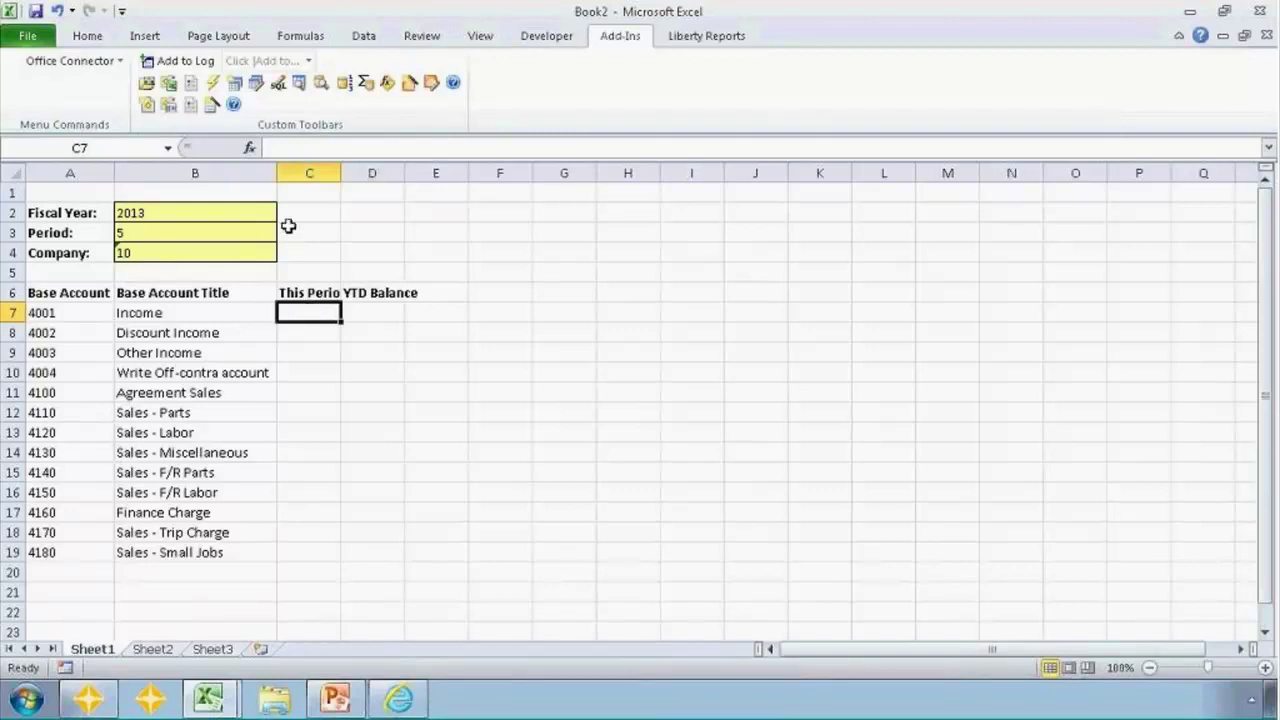
pyautogui.click(388, 84)
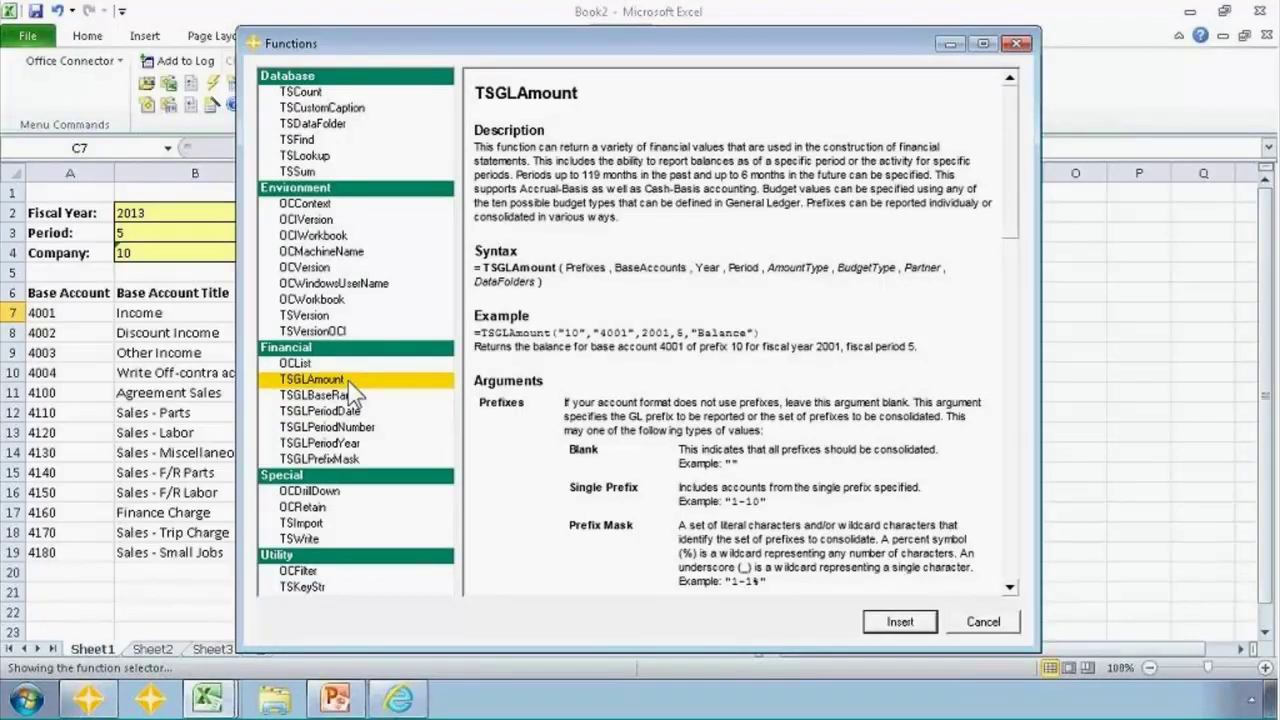
pyautogui.click(985, 623)
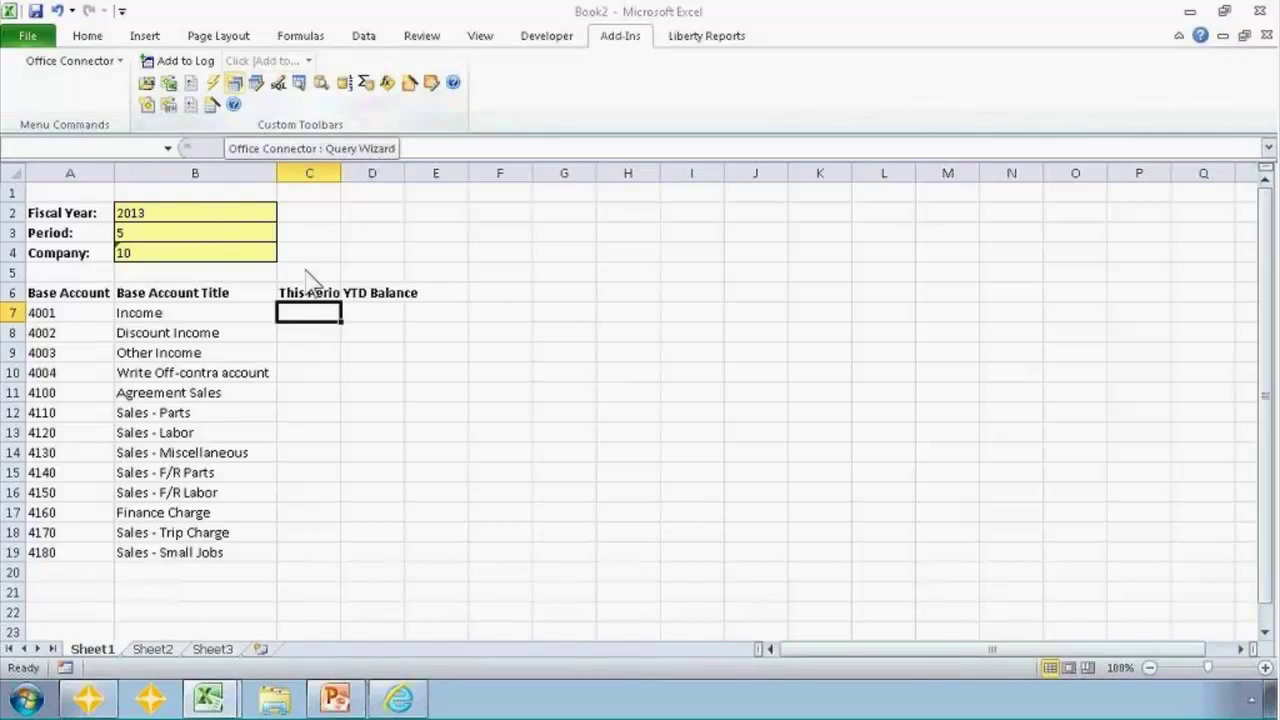
pyautogui.click(313, 313)
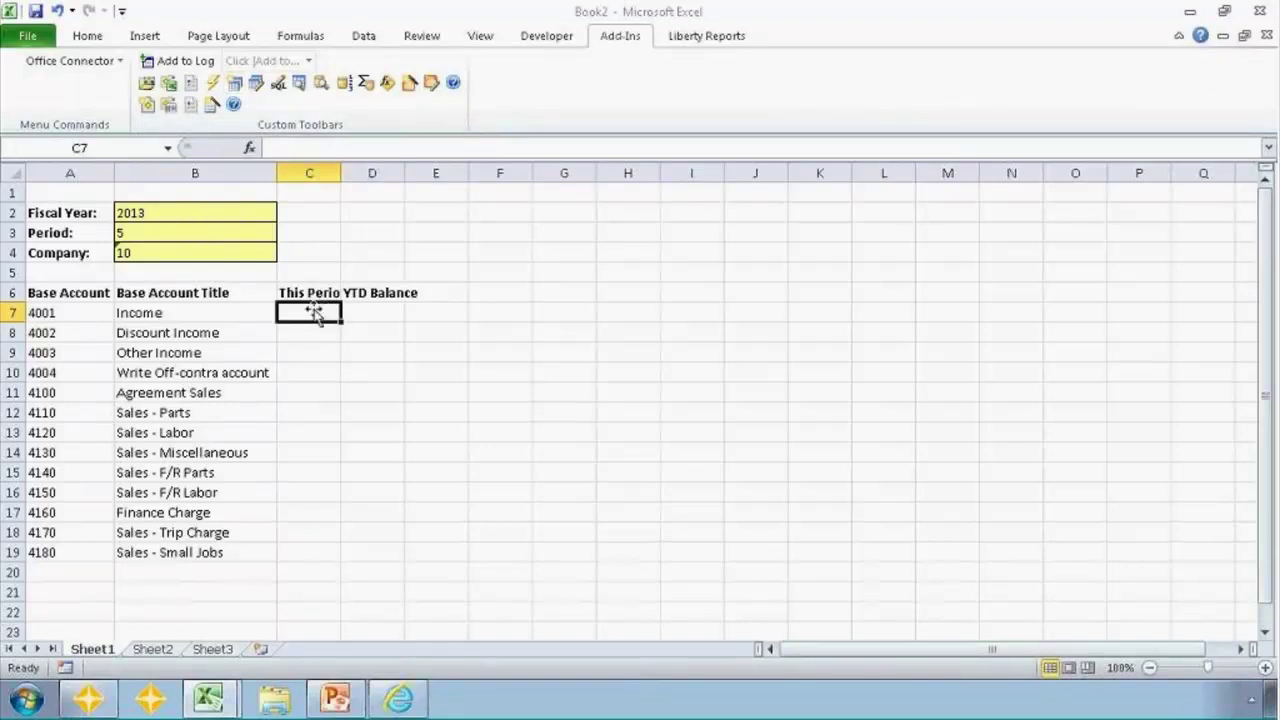
# Start =TSGLAmount in C7 with the Company cell as Prefixes and $A7 as BaseAccount.
pyautogui.write('=')
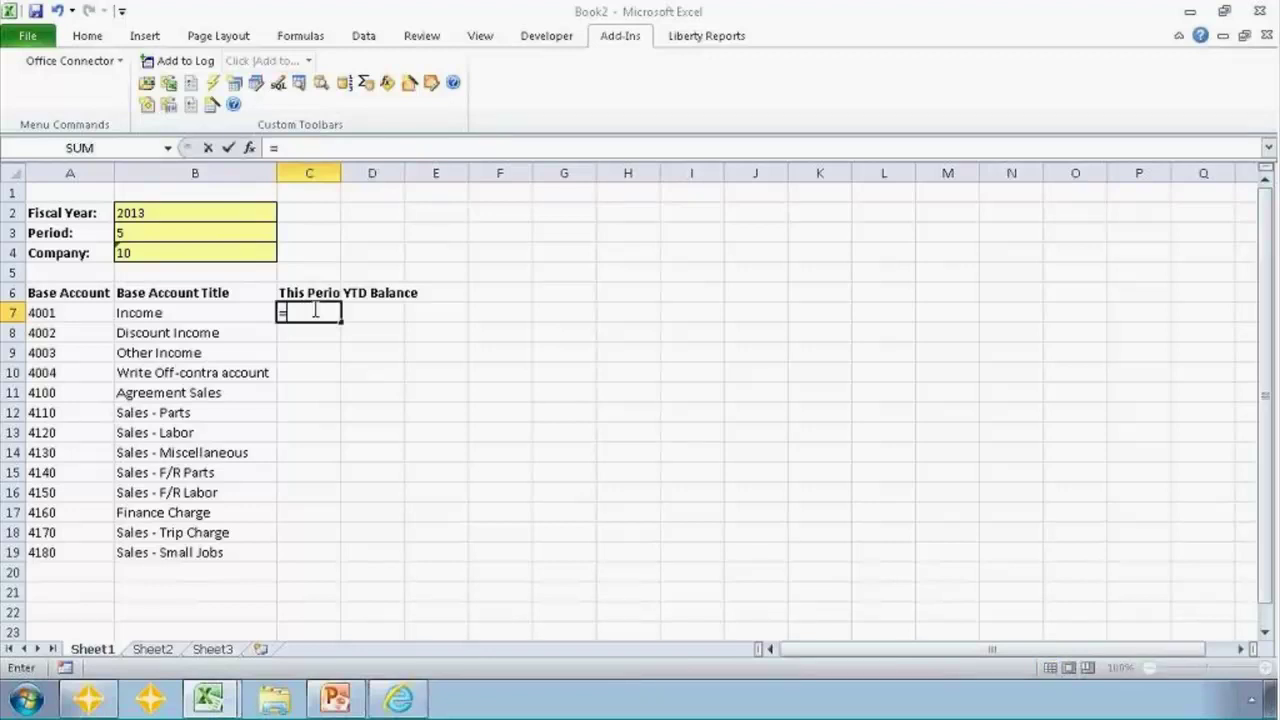
pyautogui.write('TSGLA')
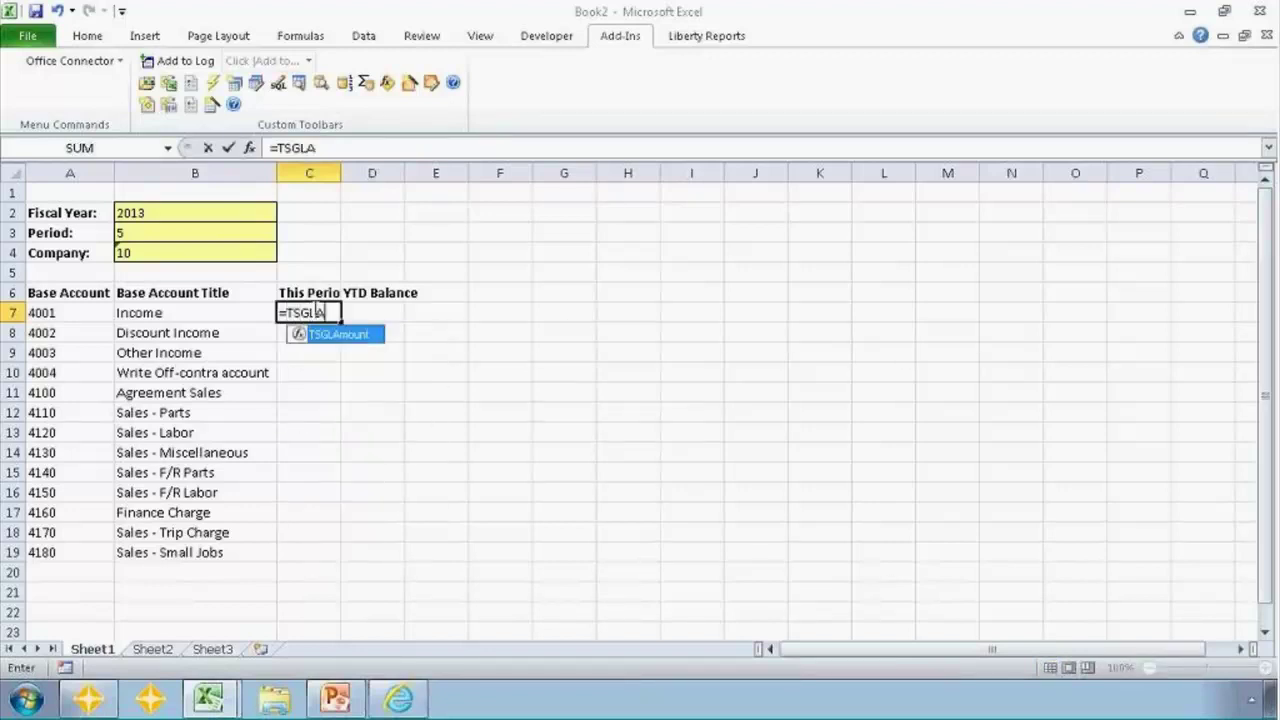
pyautogui.press('Tab')
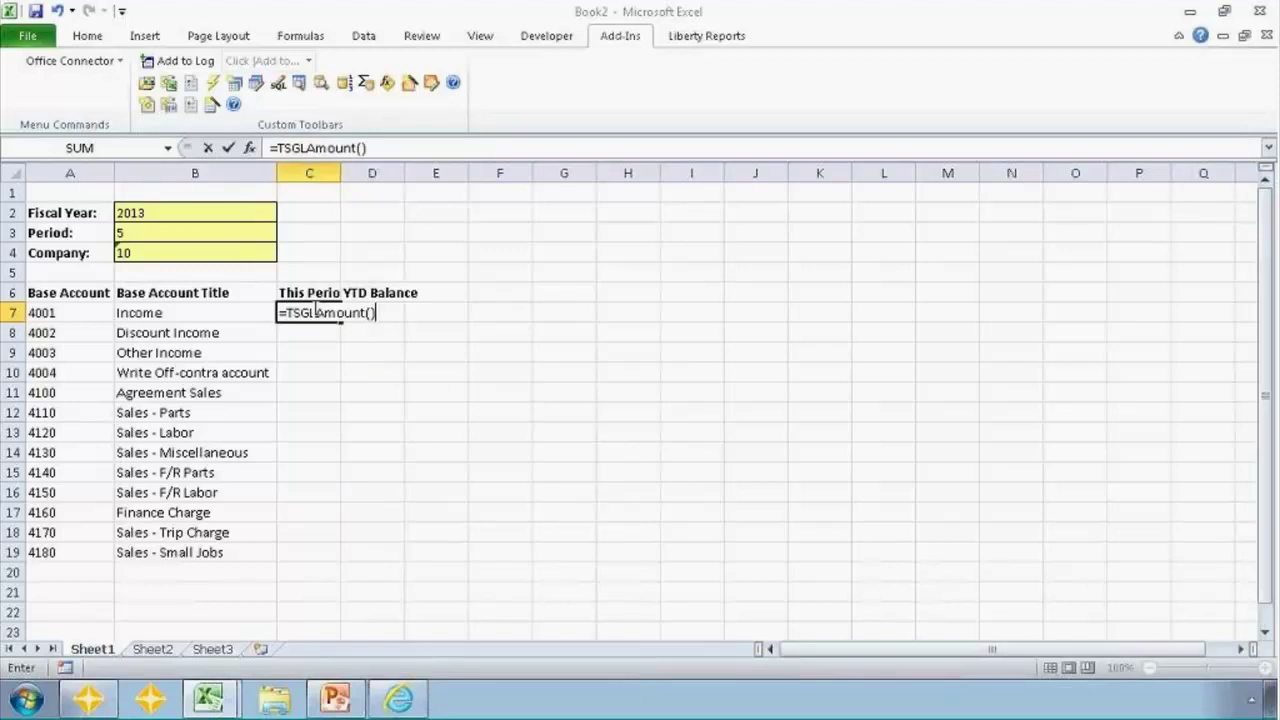
pyautogui.click(251, 150)
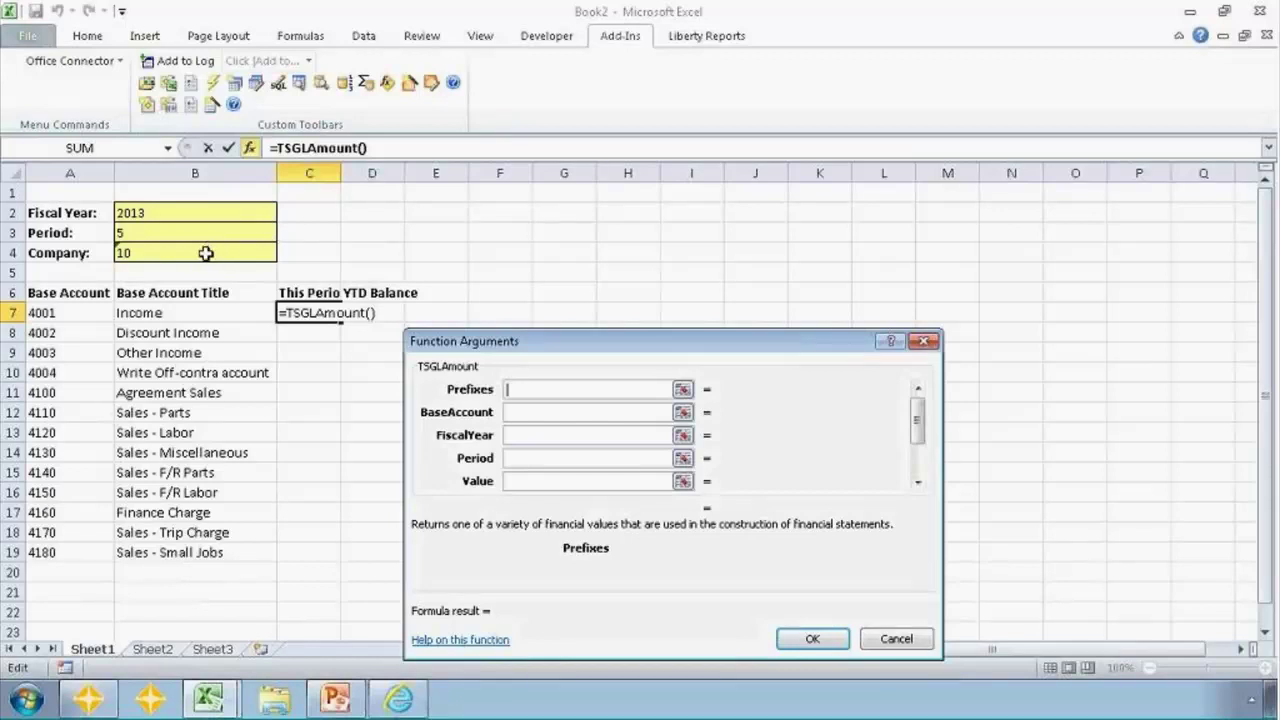
pyautogui.click(205, 253)
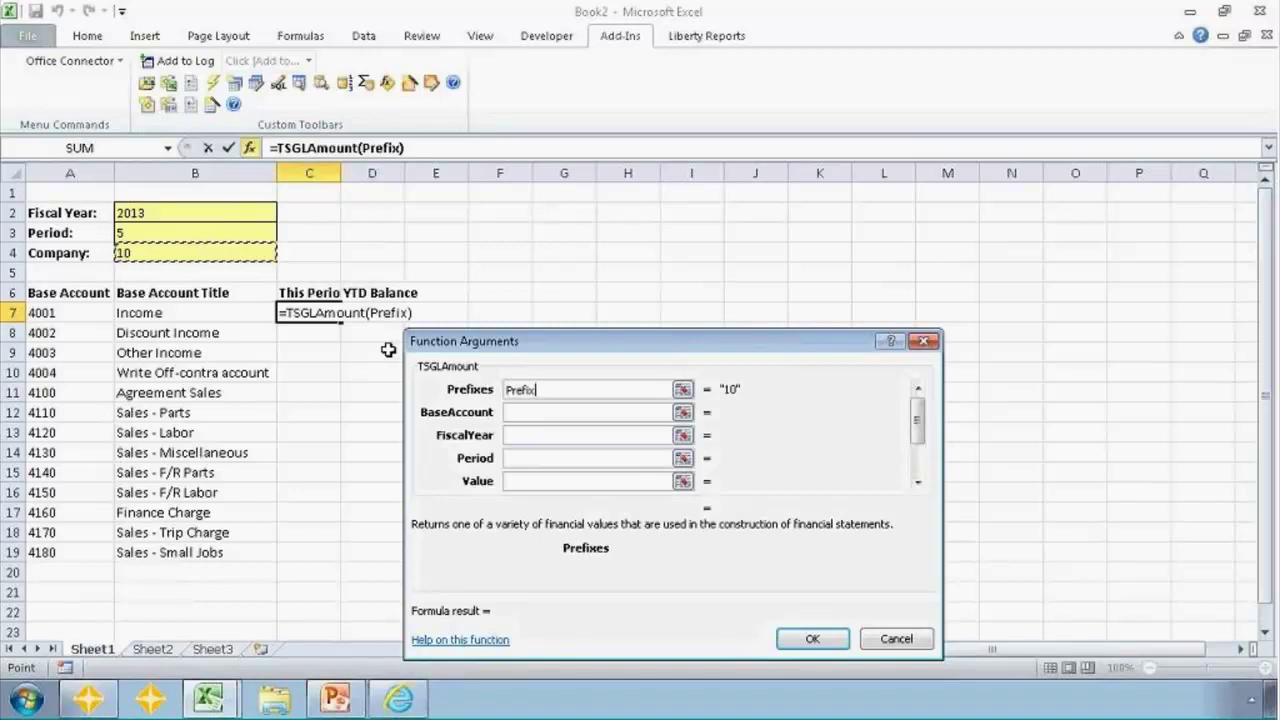
pyautogui.click(530, 412)
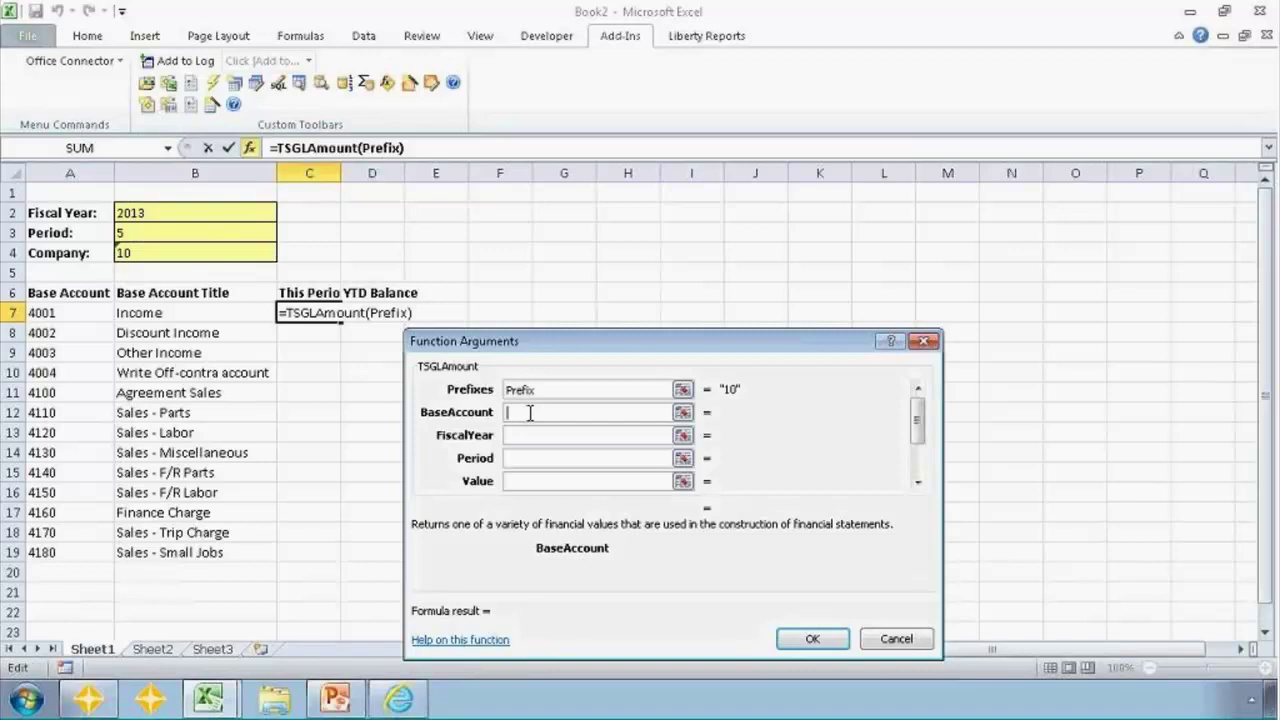
pyautogui.moveTo(536, 389); pyautogui.dragTo(507, 391)
pyautogui.press('Tab')
pyautogui.click(57, 313)
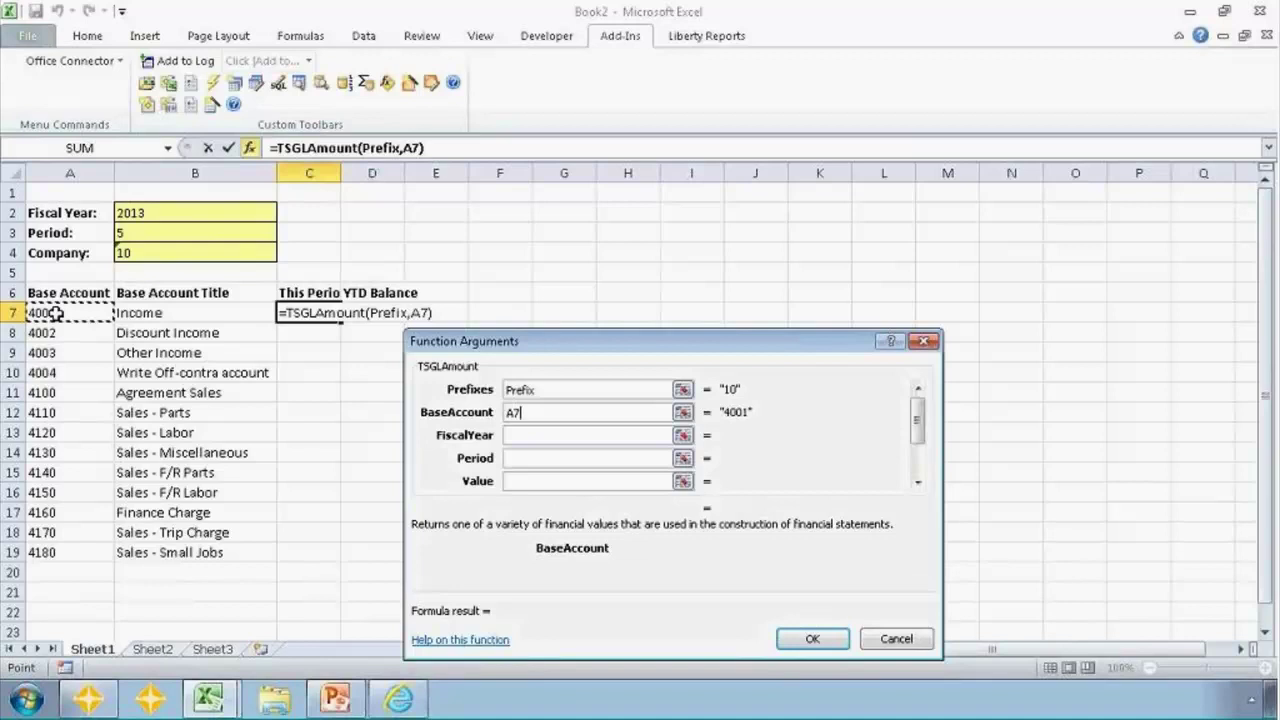
pyautogui.press('F4')
pyautogui.press('F4')
pyautogui.press('F4')
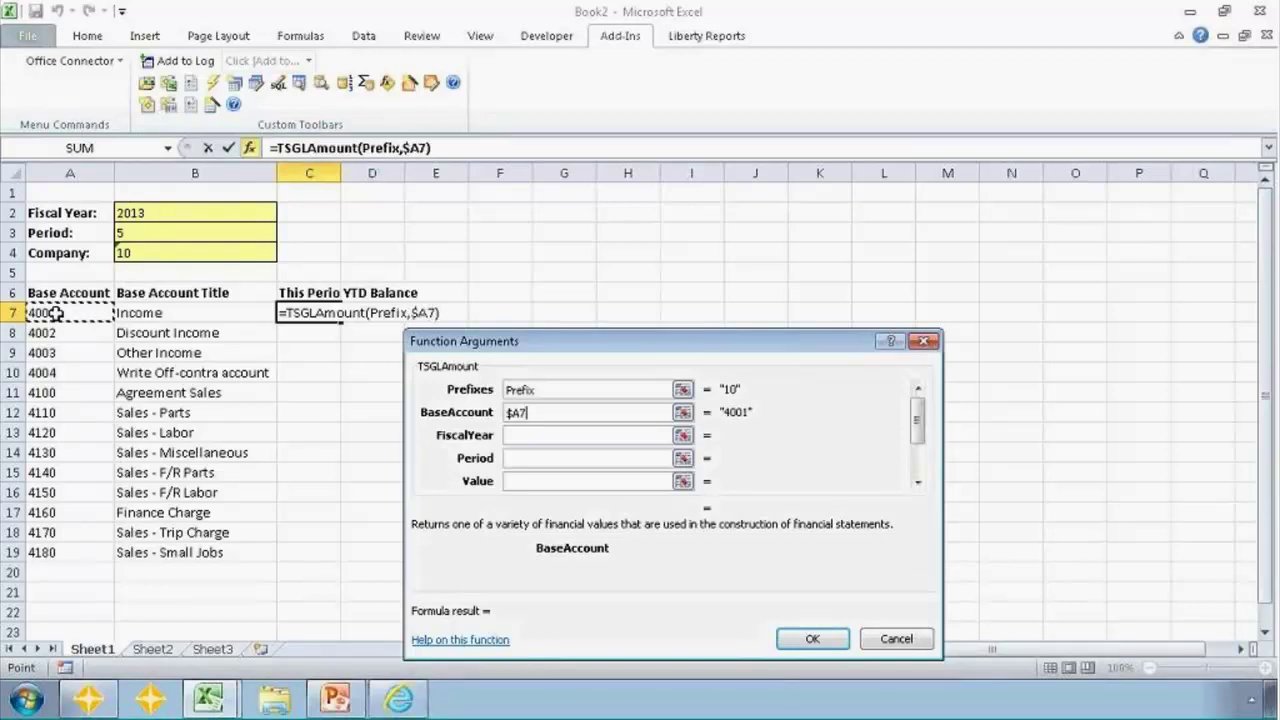
# Set FiscalYear and Period to the parameter cells and Value to "PeriodActivity", then confirm.
pyautogui.click(529, 436)
pyautogui.click(190, 214)
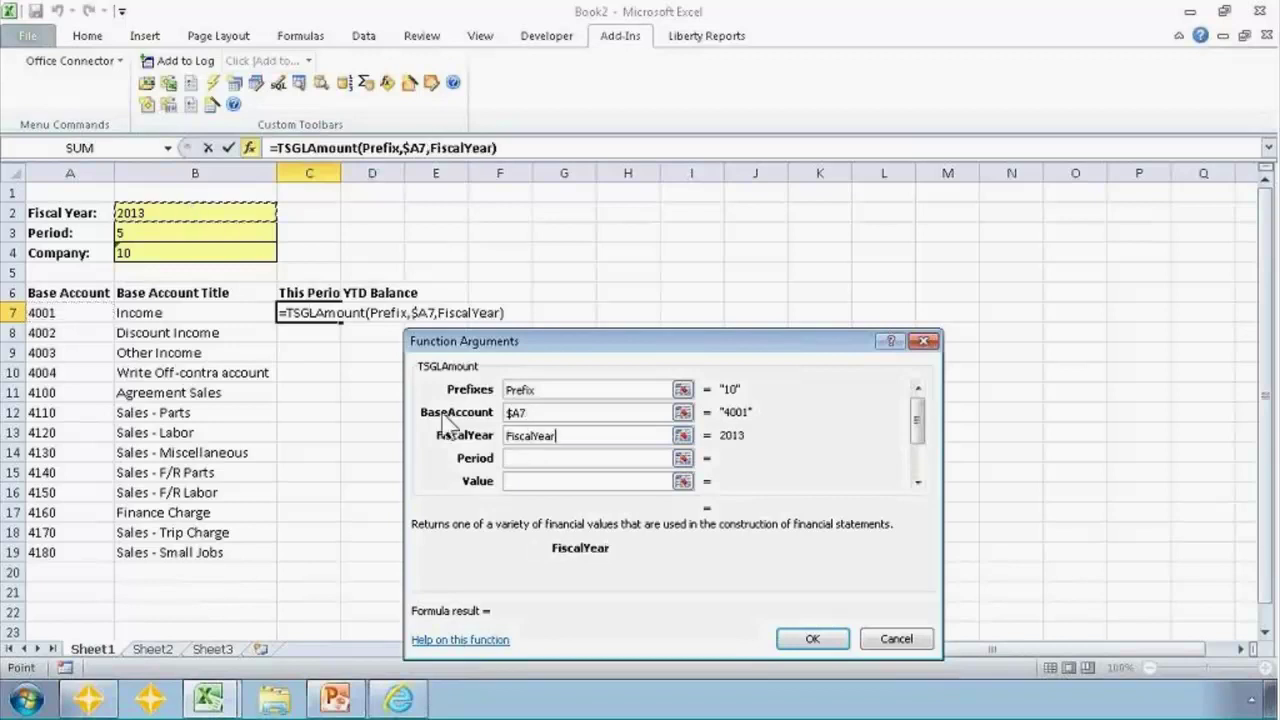
pyautogui.click(540, 459)
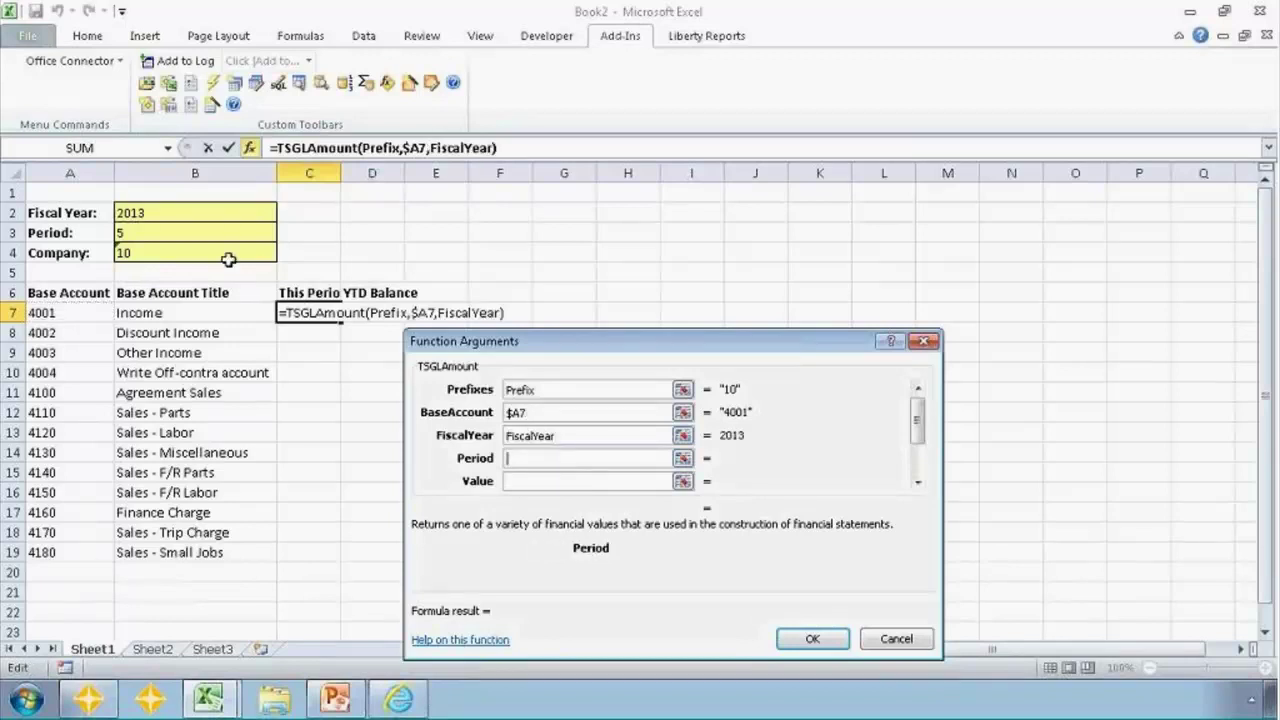
pyautogui.click(190, 233)
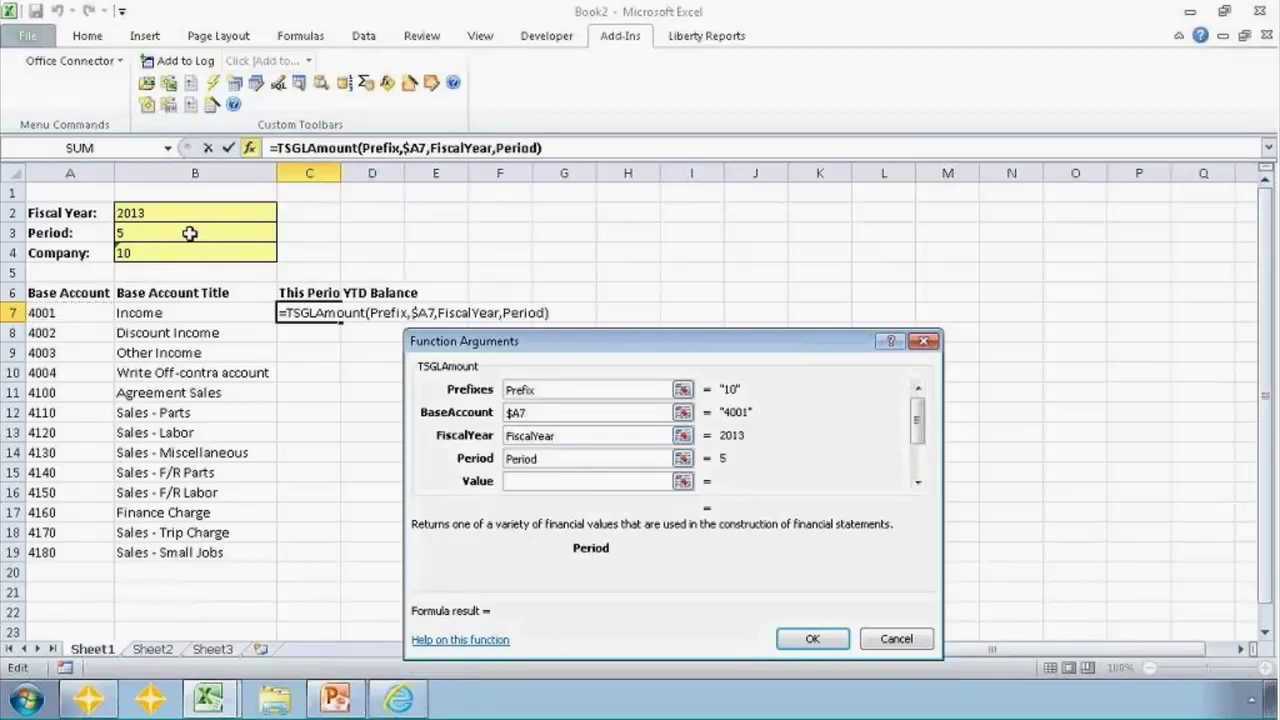
pyautogui.click(539, 481)
pyautogui.write('"')
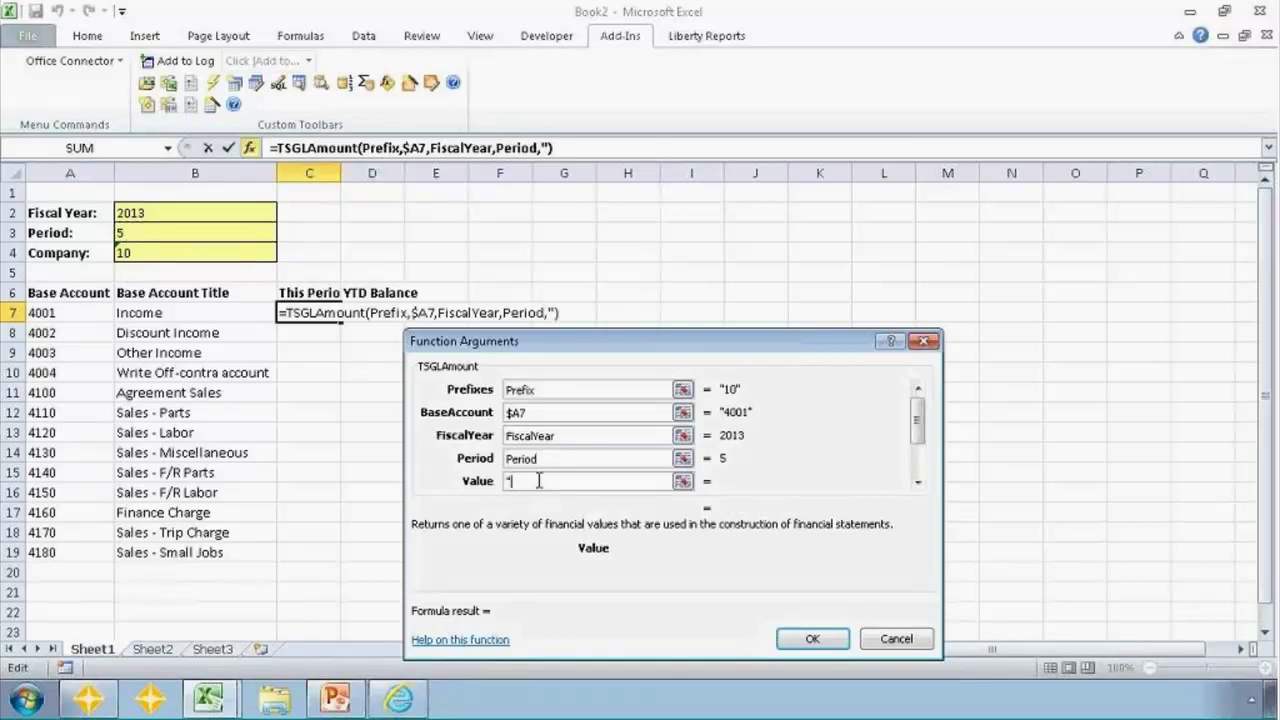
pyautogui.write('Period')
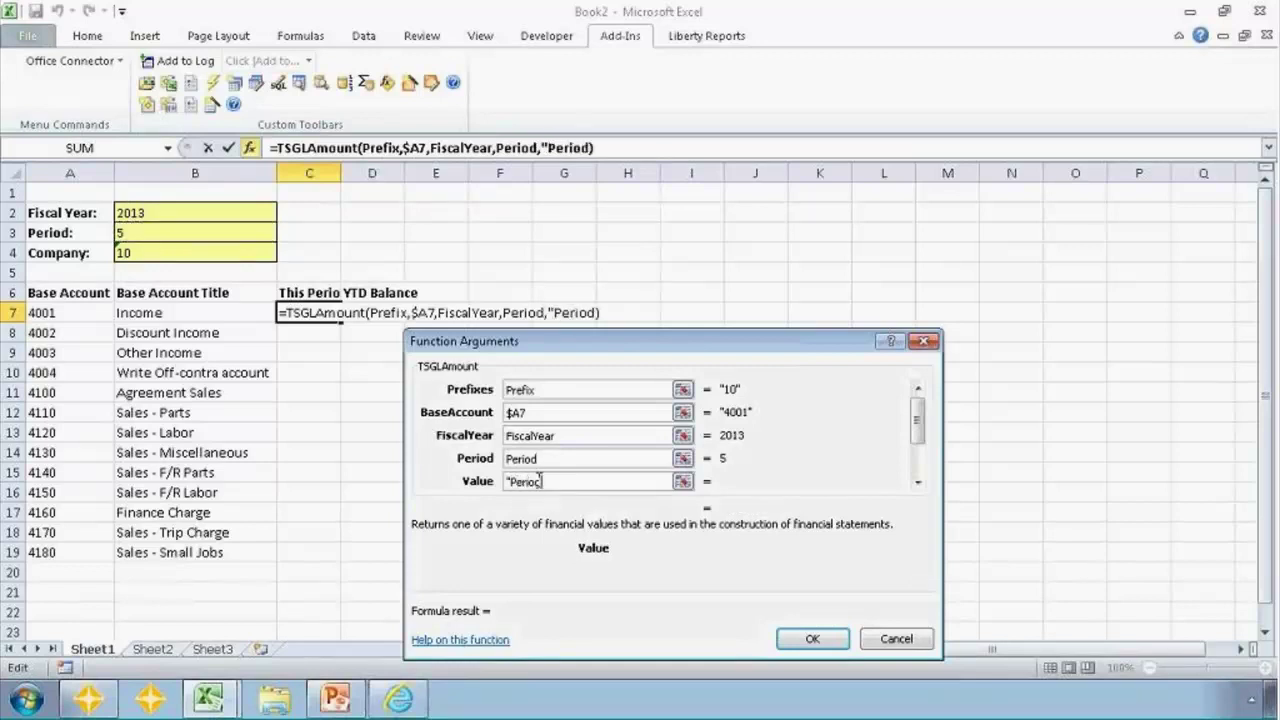
pyautogui.write('Activity"')
pyautogui.press('Tab')
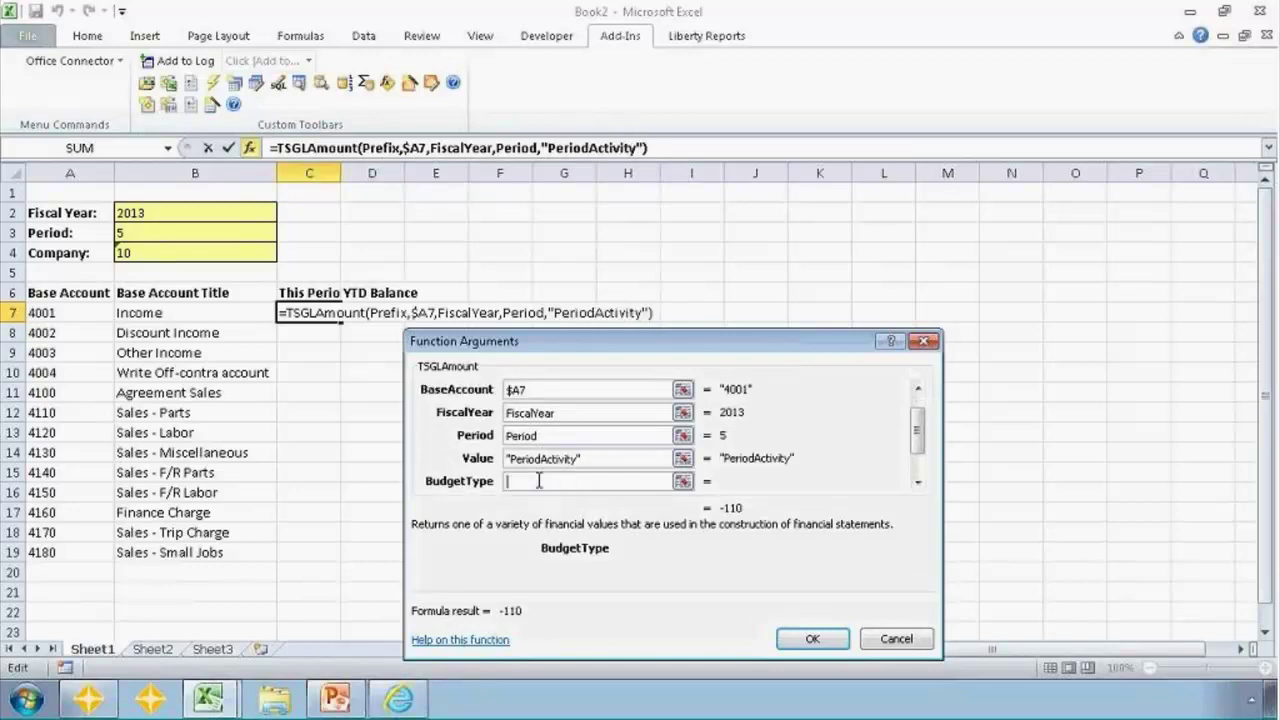
pyautogui.moveTo(592, 460); pyautogui.dragTo(510, 470)
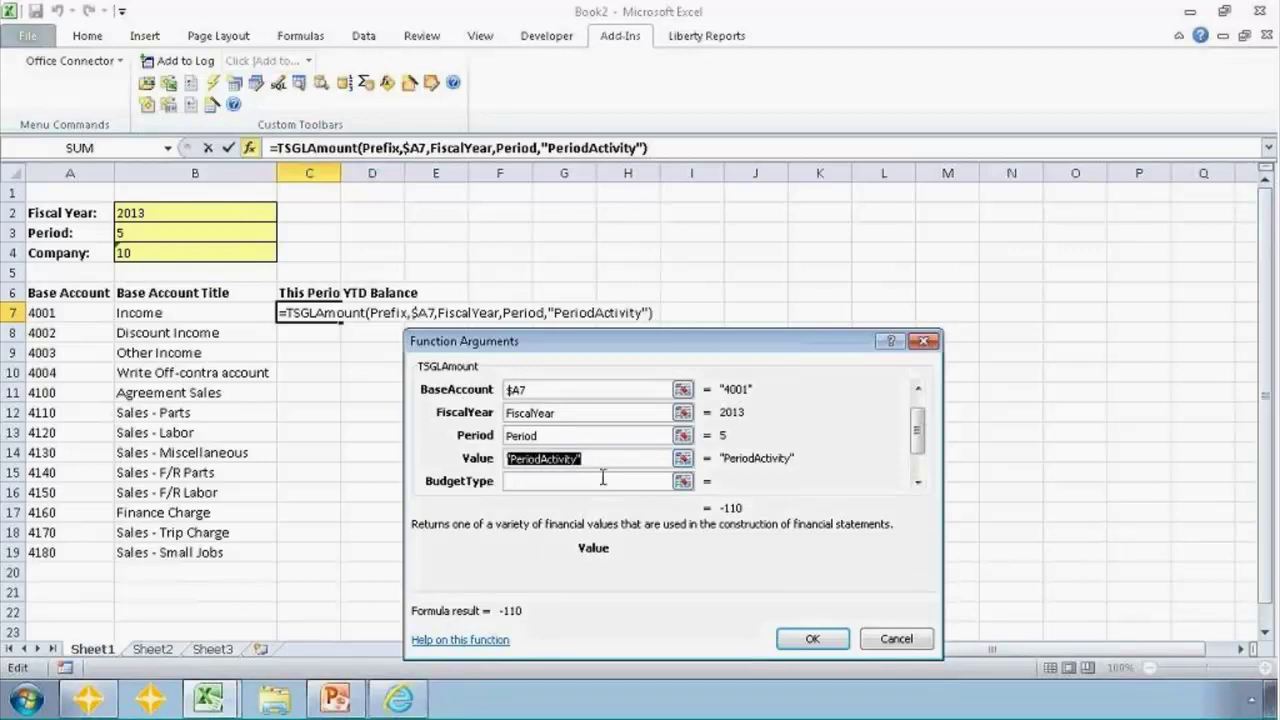
pyautogui.click(588, 481)
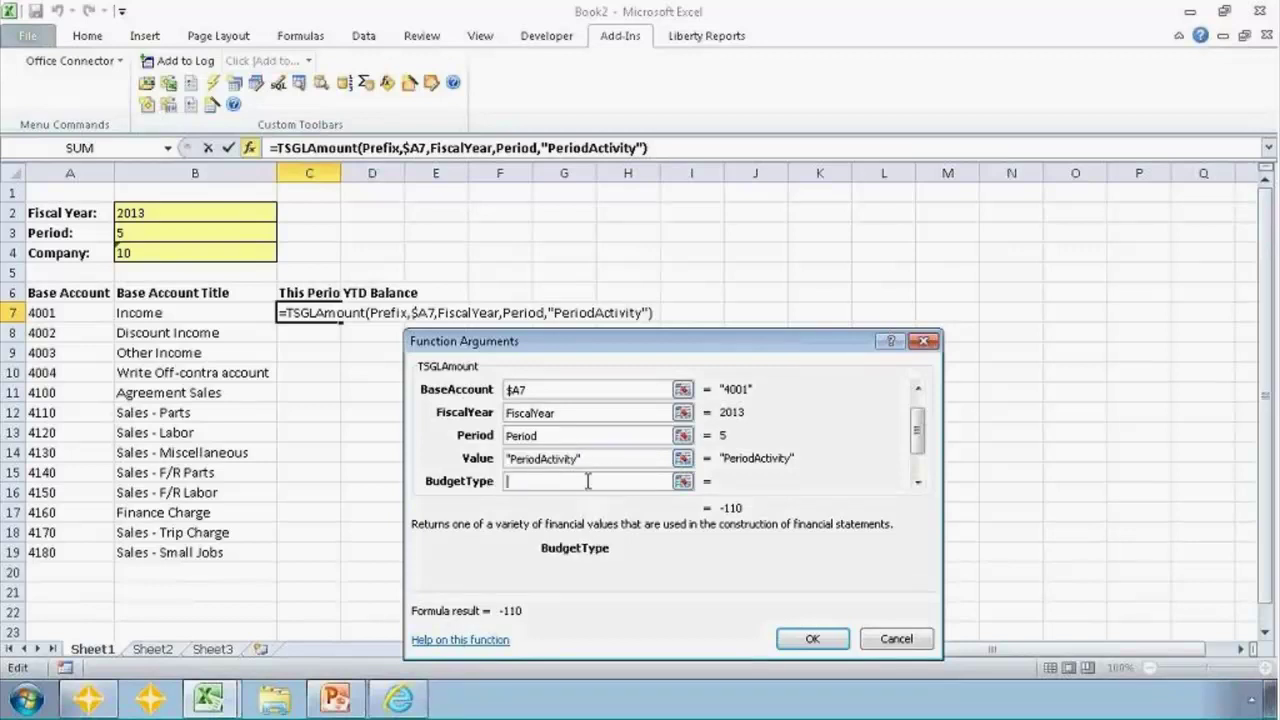
pyautogui.click(812, 640)
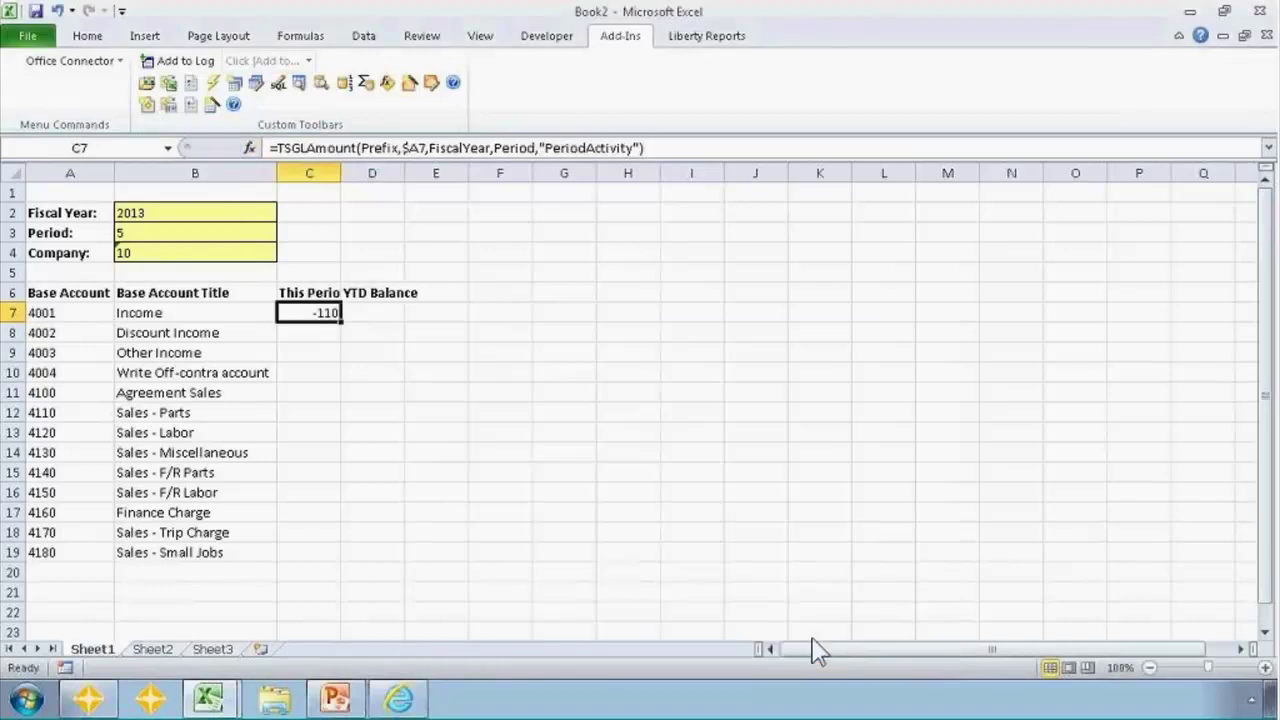
# Negate the C7 formula to =-TSGLAmount(...) so Income shows 110.
pyautogui.click(334, 334)
pyautogui.click(316, 314)
pyautogui.press('F2')
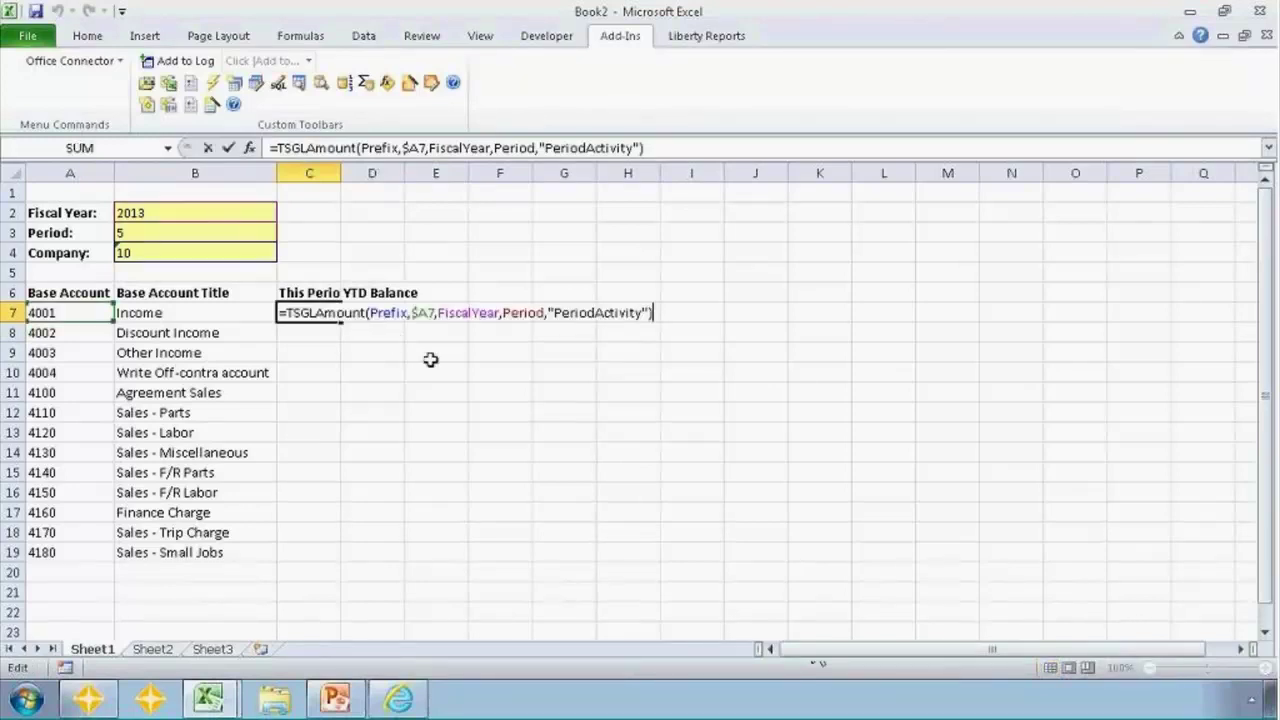
pyautogui.press('Home')
pyautogui.press('Right')
pyautogui.write('-')
pyautogui.press('Return')
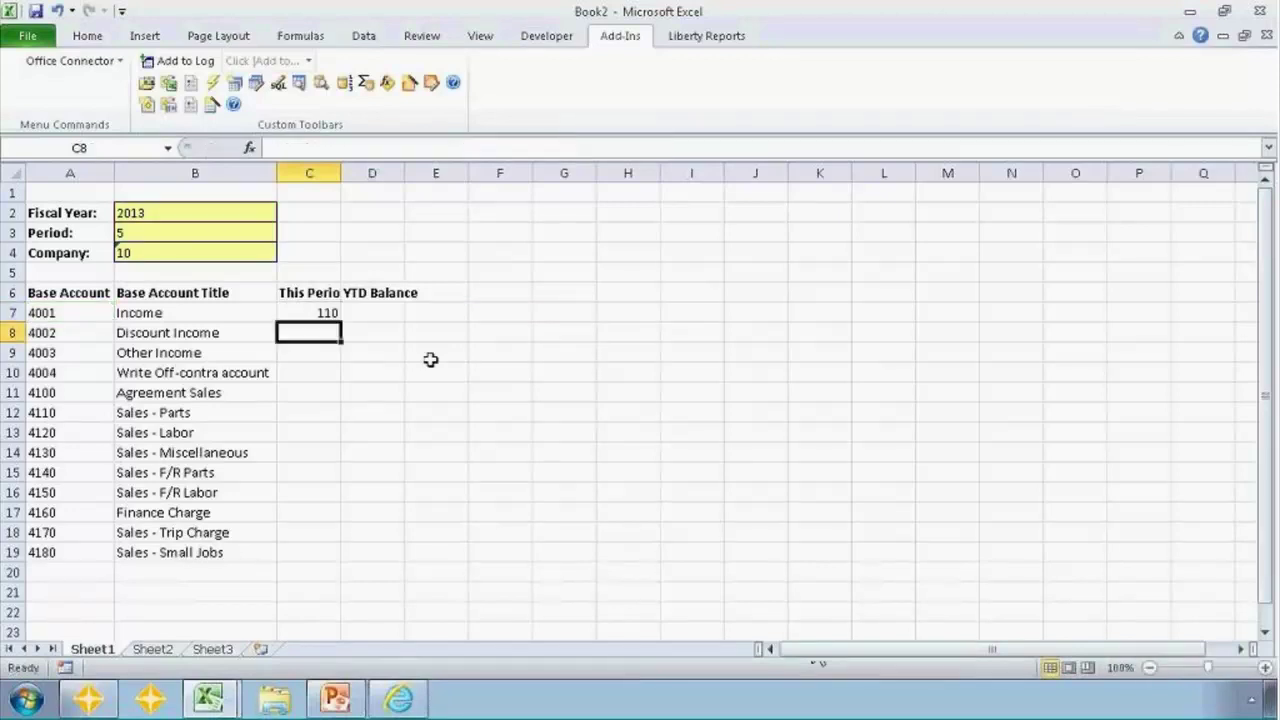
pyautogui.press('Up')
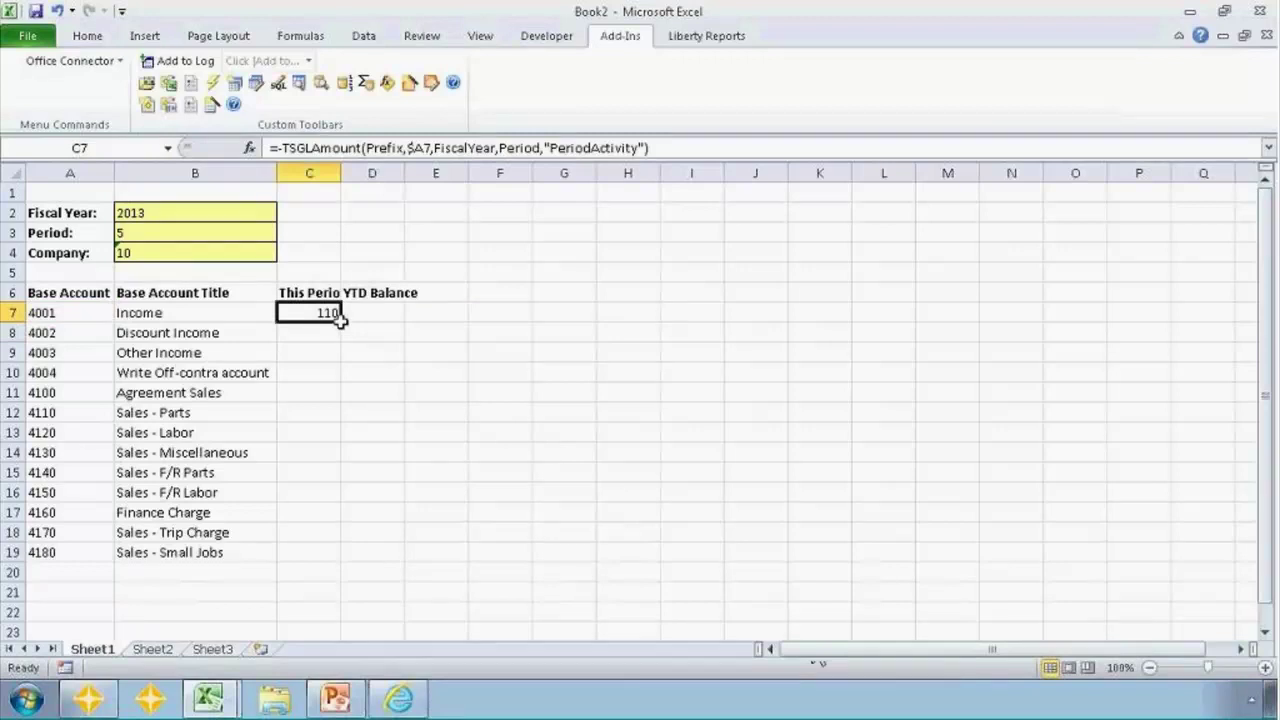
# Fill the C7 formula down to C19 and clear the extra copy in C20.
pyautogui.moveTo(342, 320); pyautogui.dragTo(340, 578)
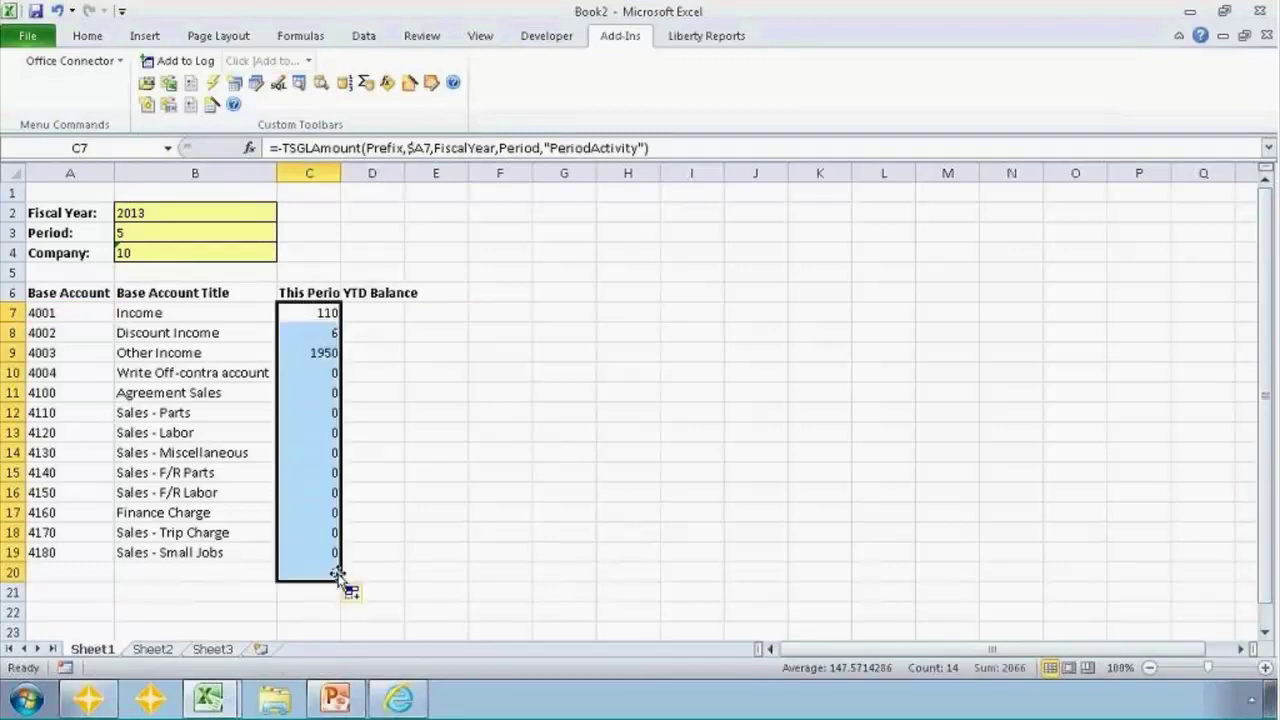
pyautogui.press('Down')
pyautogui.press('Down')
pyautogui.press('Down')
pyautogui.press('Down')
pyautogui.press('Down')
pyautogui.press('Down')
pyautogui.press('Down')
pyautogui.press('Down')
pyautogui.press('Down')
pyautogui.press('Down')
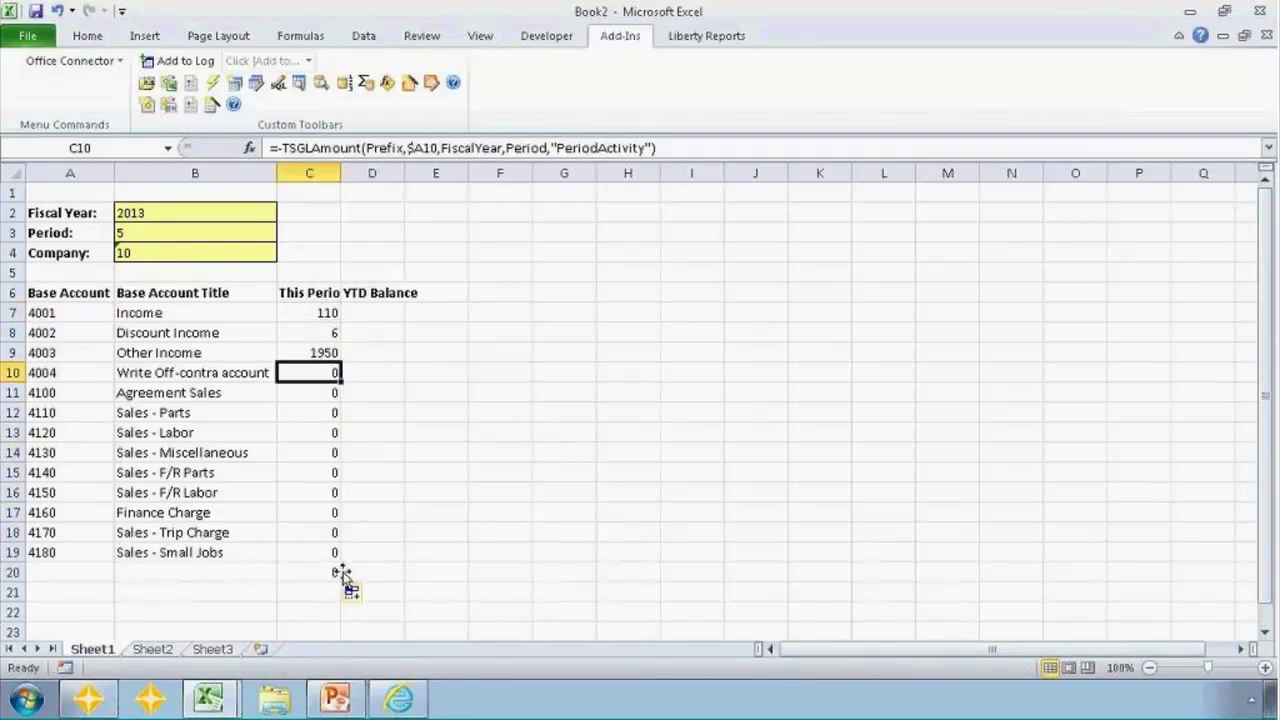
pyautogui.press('Down')
pyautogui.press('Down')
pyautogui.press('Down')
pyautogui.press('Delete')
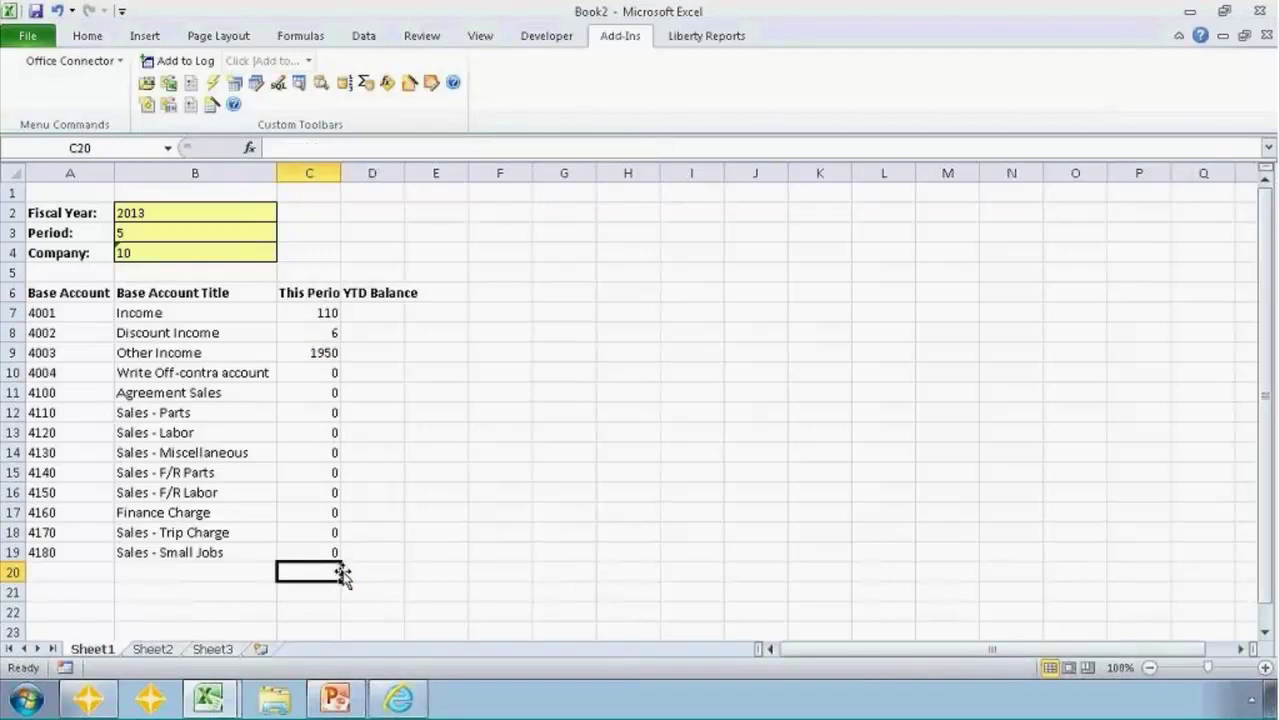
# Apply Accounting number format to column C and widen it.
pyautogui.click(316, 172)
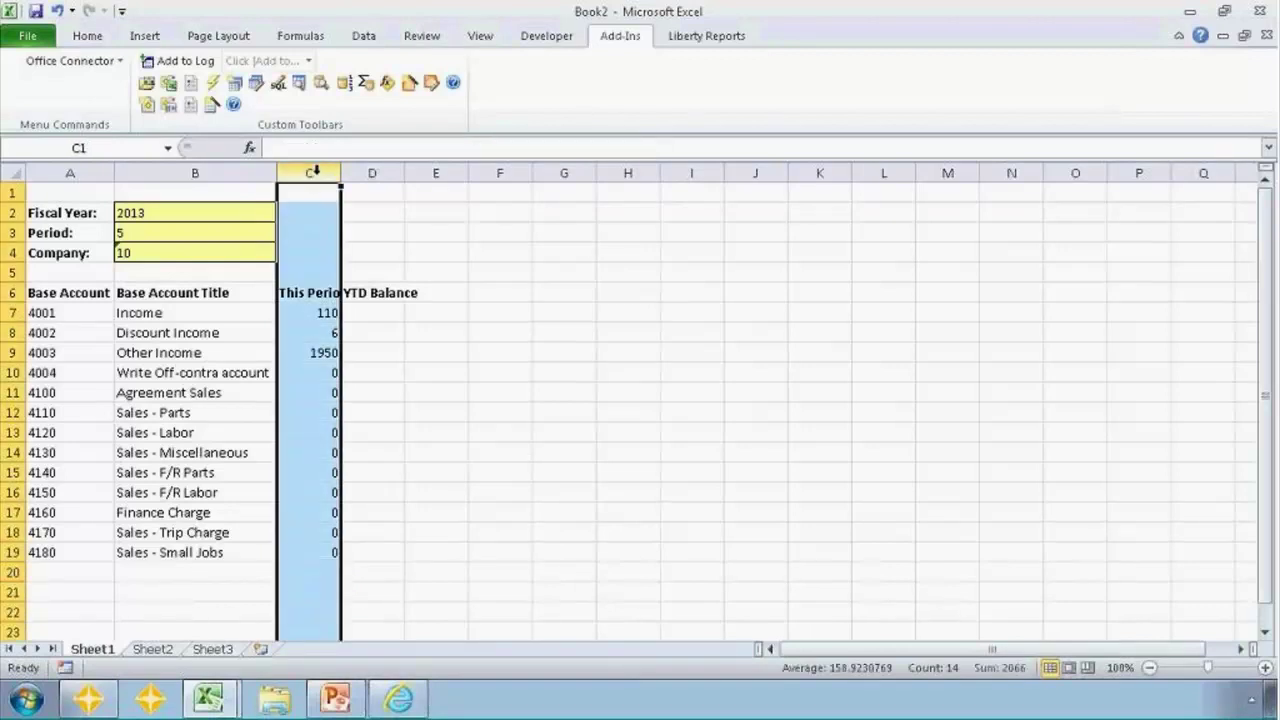
pyautogui.click(88, 36)
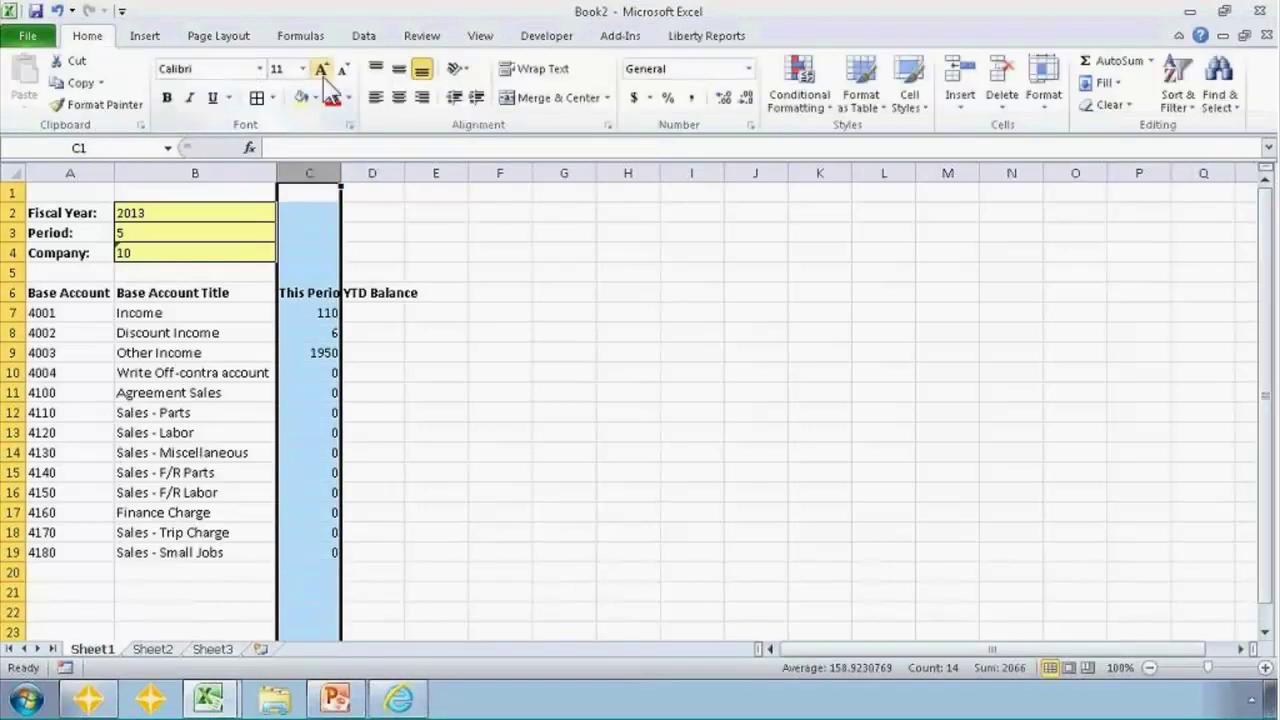
pyautogui.click(690, 97)
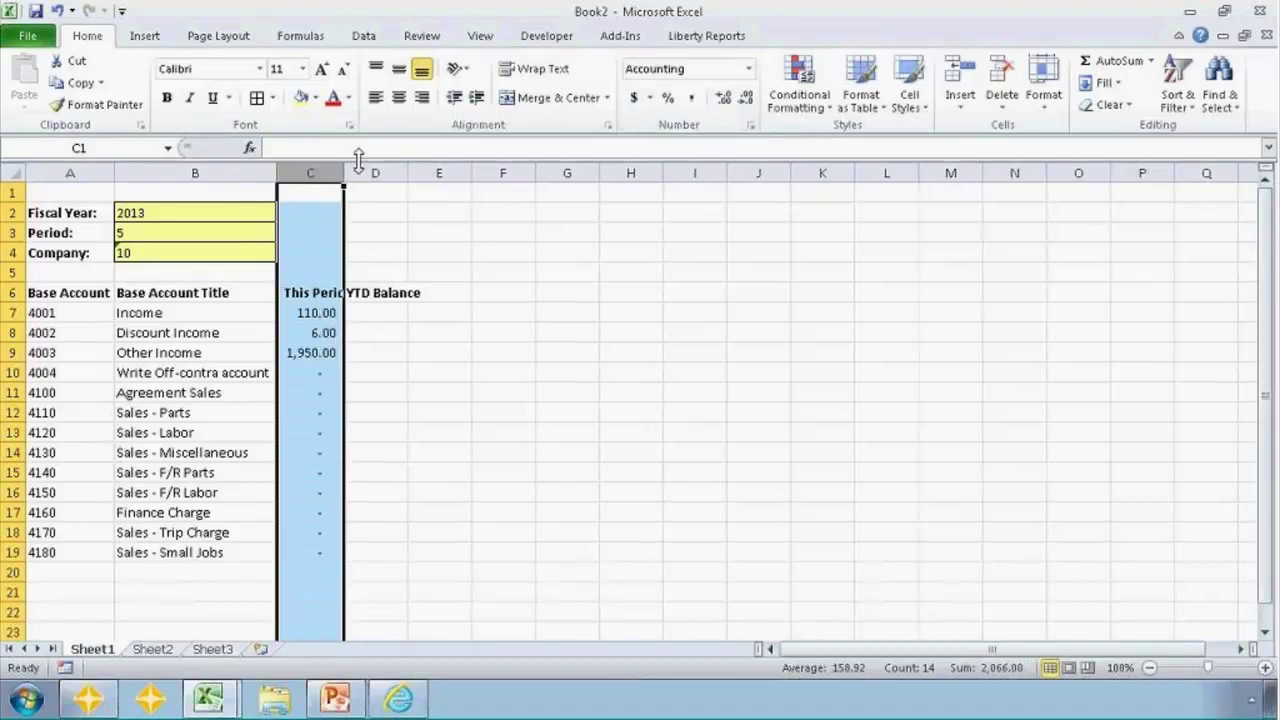
pyautogui.moveTo(346, 165); pyautogui.dragTo(356, 166)
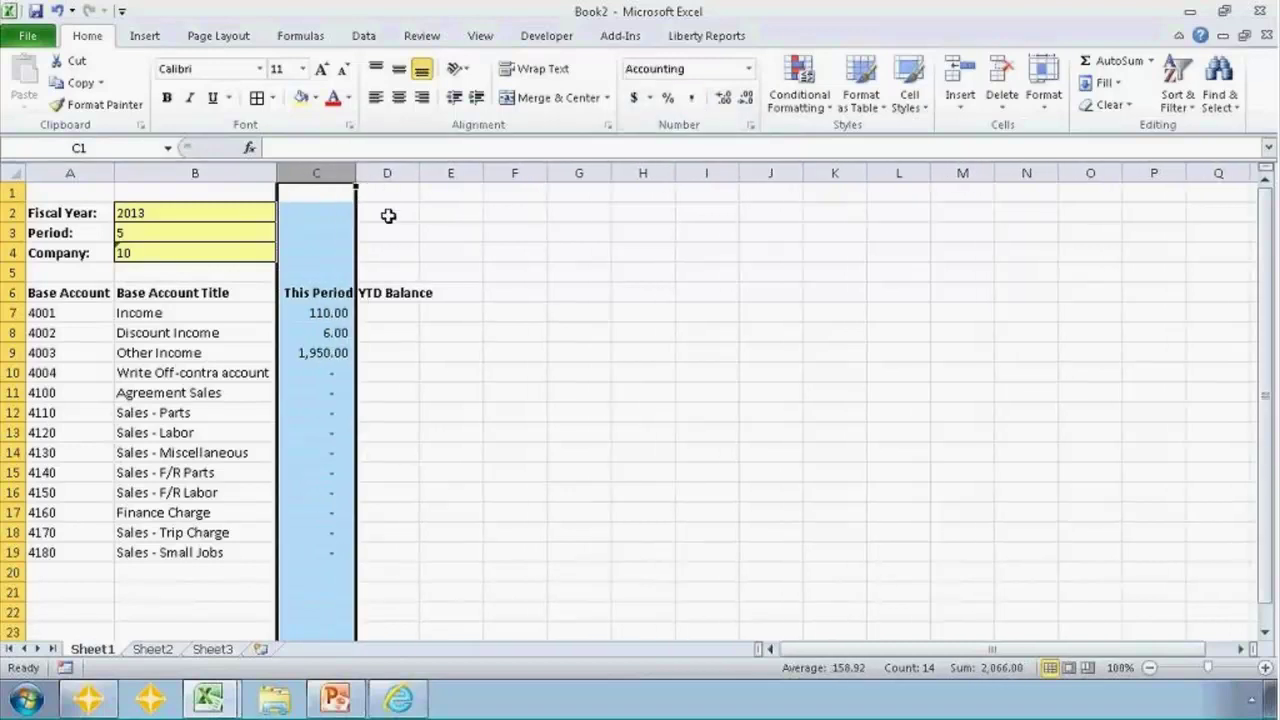
pyautogui.click(388, 312)
# Copy the This Period TSGLAmount formula from C7 into D7.
pyautogui.press('Left')
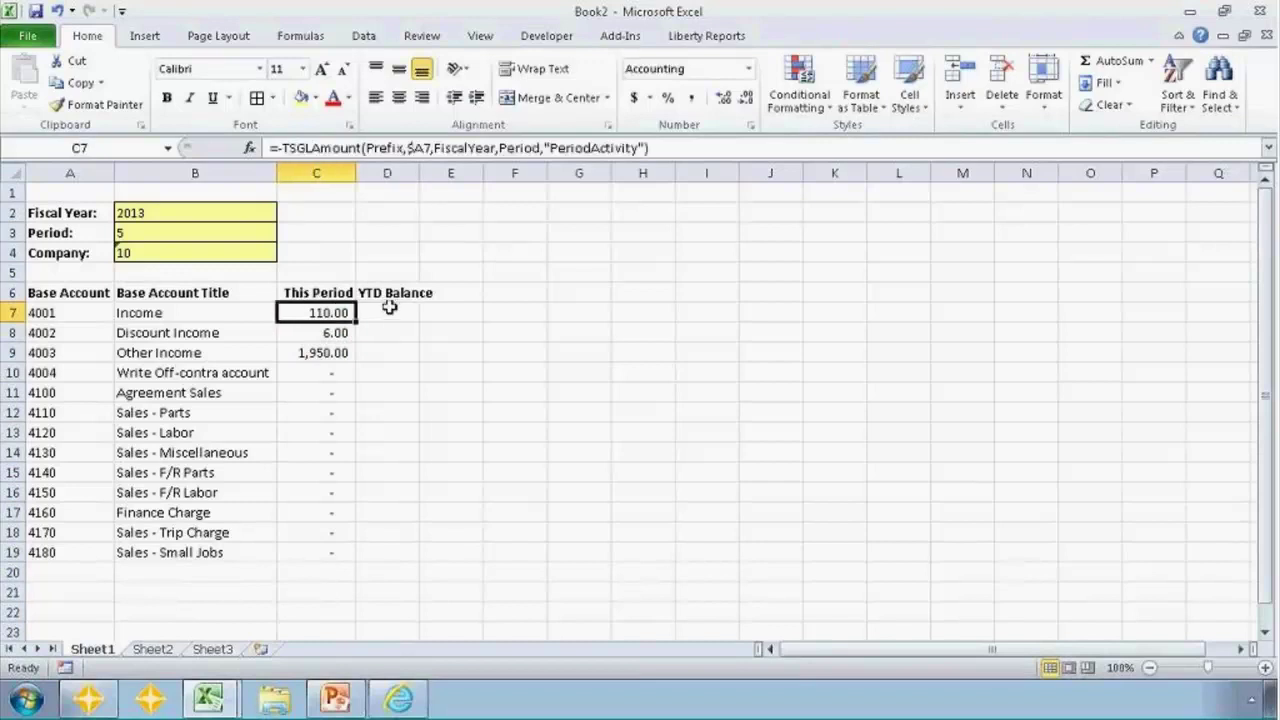
pyautogui.press('F2')
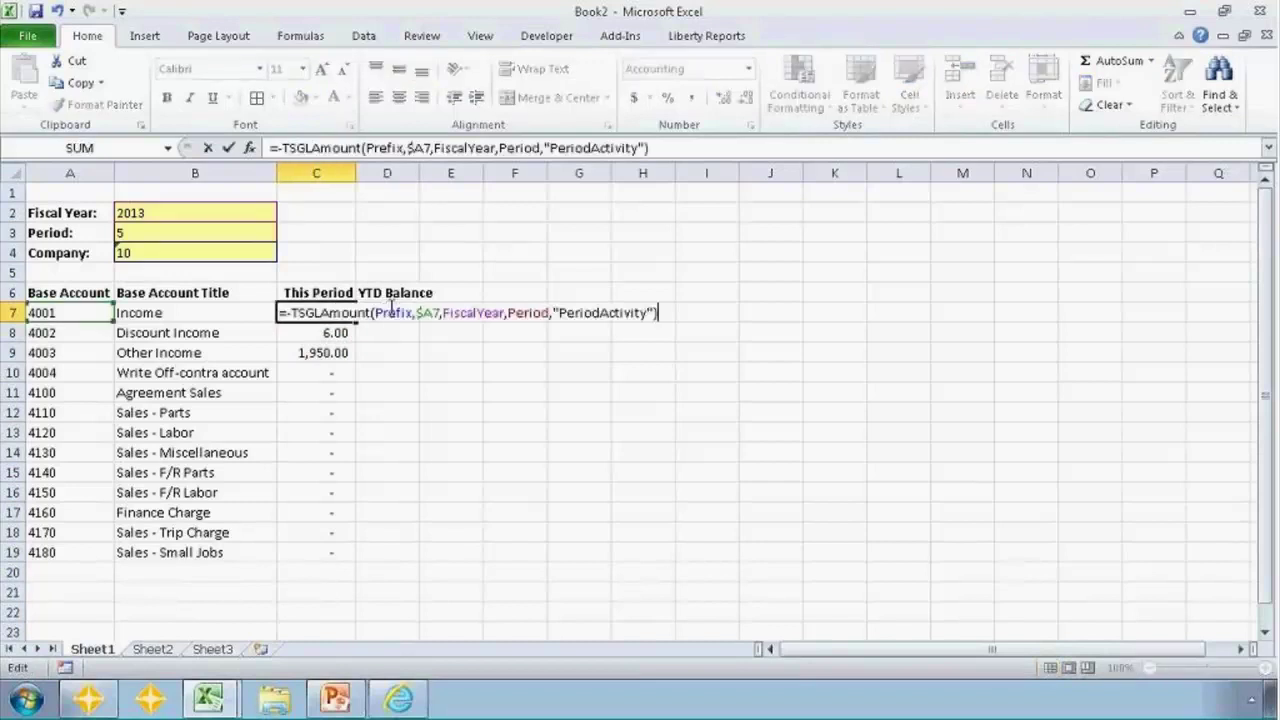
pyautogui.hotkey('shift', 'Home')
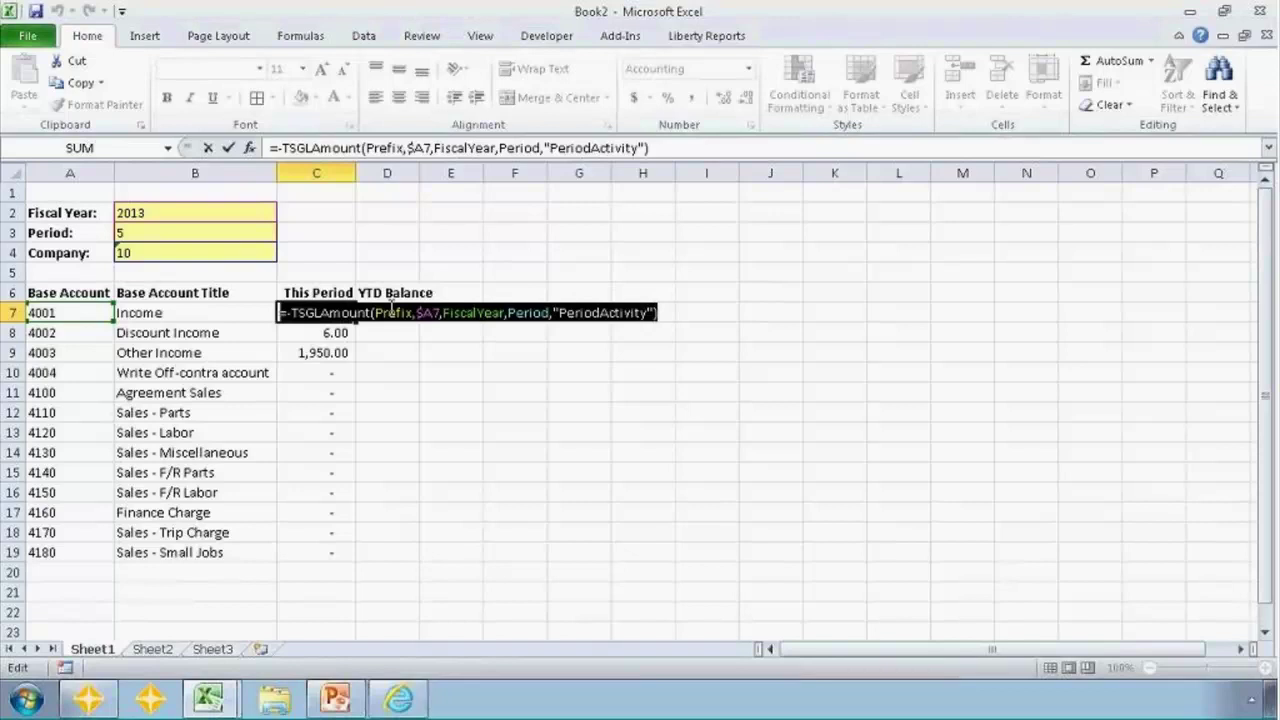
pyautogui.hotkey('ctrl', 'c')
pyautogui.press('Escape')
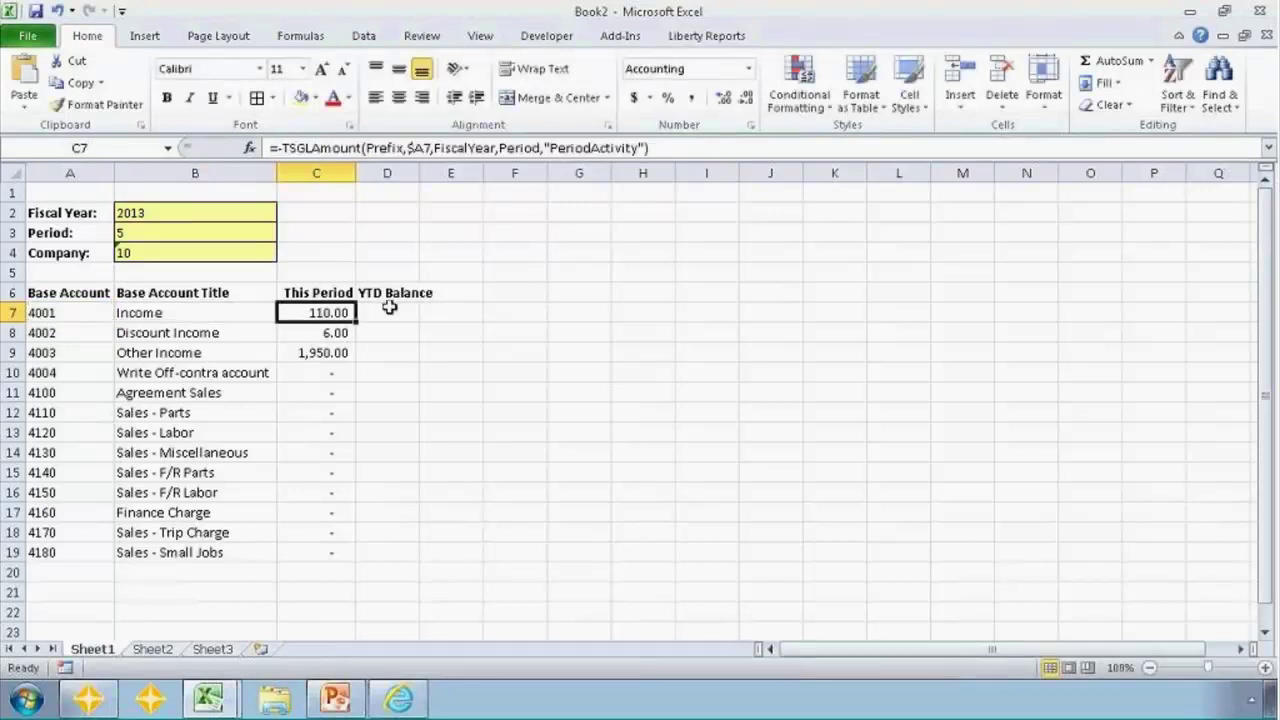
pyautogui.hotkey('ctrl', 'c')
pyautogui.click(389, 311)
pyautogui.hotkey('ctrl', 'v')
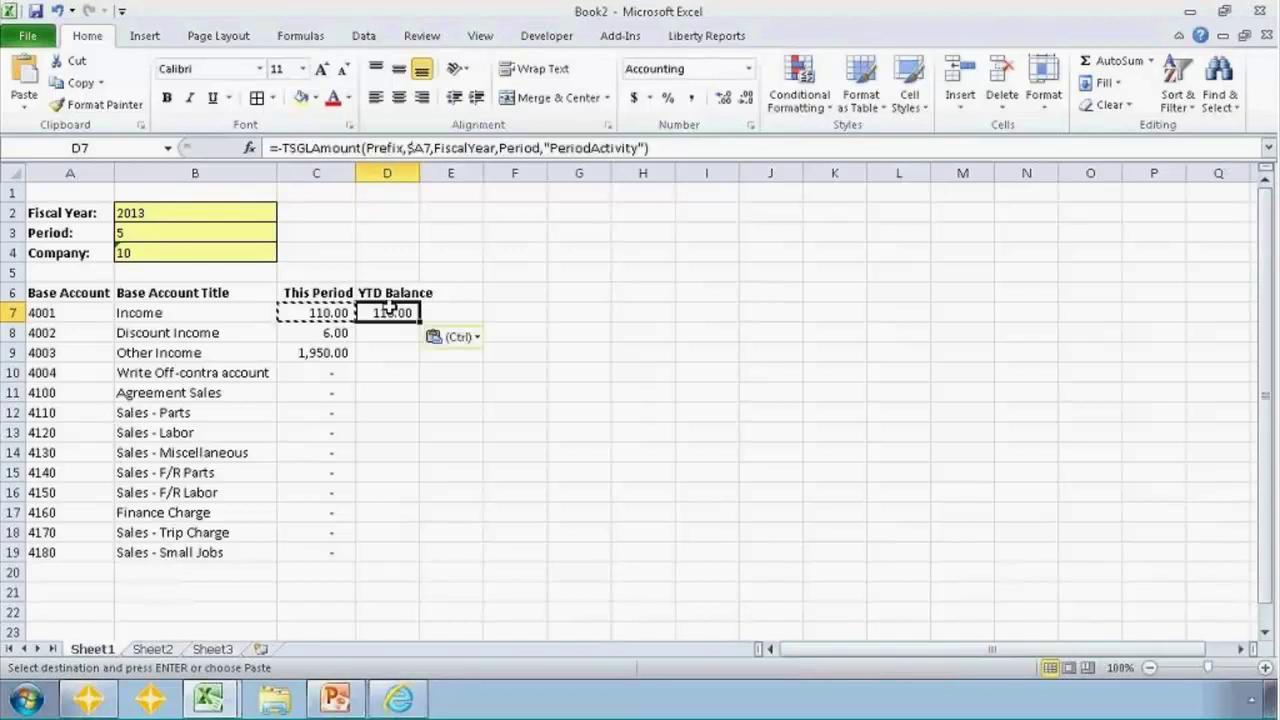
# Change D7's PeriodActivity argument to "Balance" and fill the YTD formula down to row 19.
pyautogui.click(636, 147)
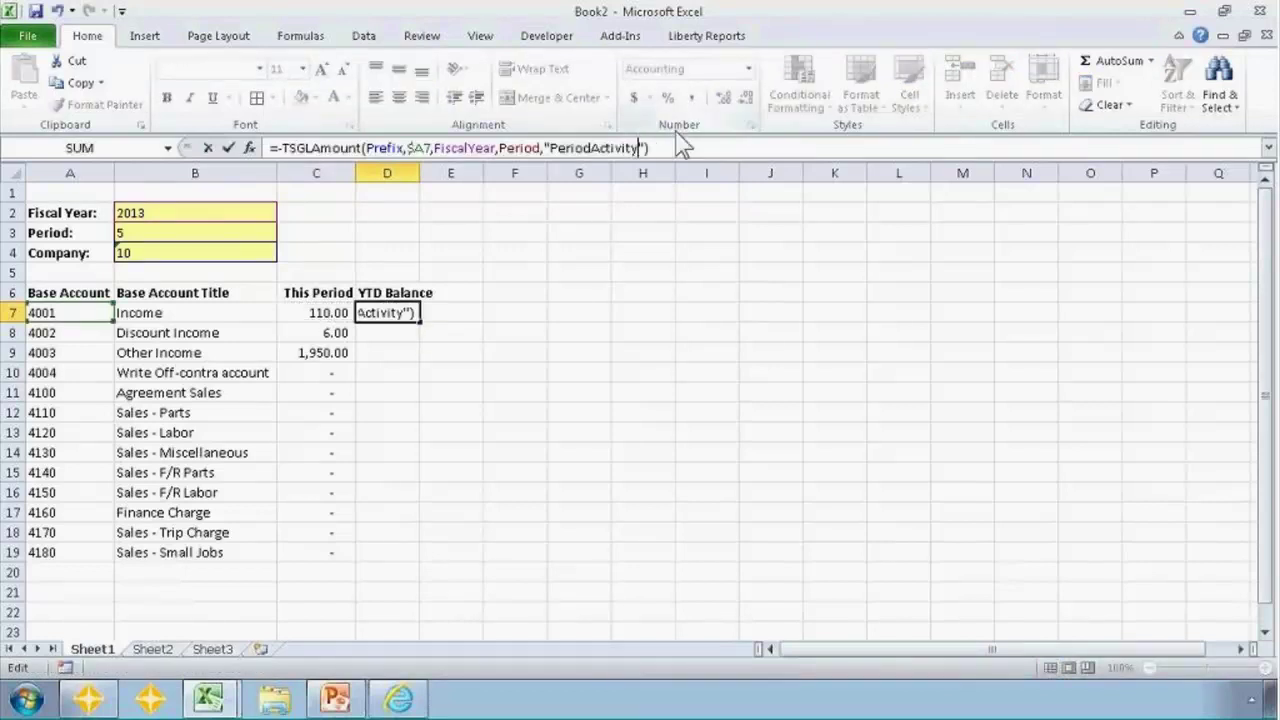
pyautogui.press('BackSpace')
pyautogui.press('BackSpace')
pyautogui.press('BackSpace')
pyautogui.press('BackSpace')
pyautogui.press('BackSpace')
pyautogui.press('BackSpace')
pyautogui.press('BackSpace')
pyautogui.press('BackSpace')
pyautogui.press('BackSpace')
pyautogui.press('BackSpace')
pyautogui.press('BackSpace')
pyautogui.press('BackSpace')
pyautogui.press('BackSpace')
pyautogui.press('BackSpace')
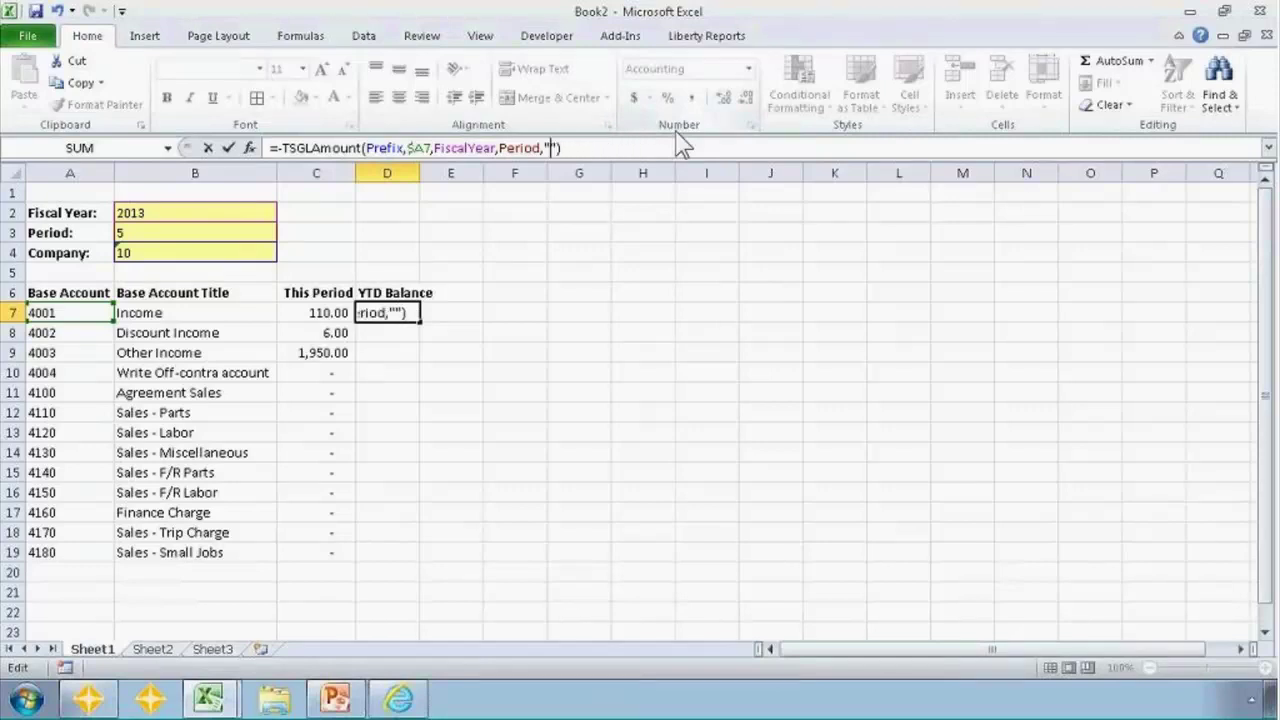
pyautogui.write('Balance')
pyautogui.press('Return')
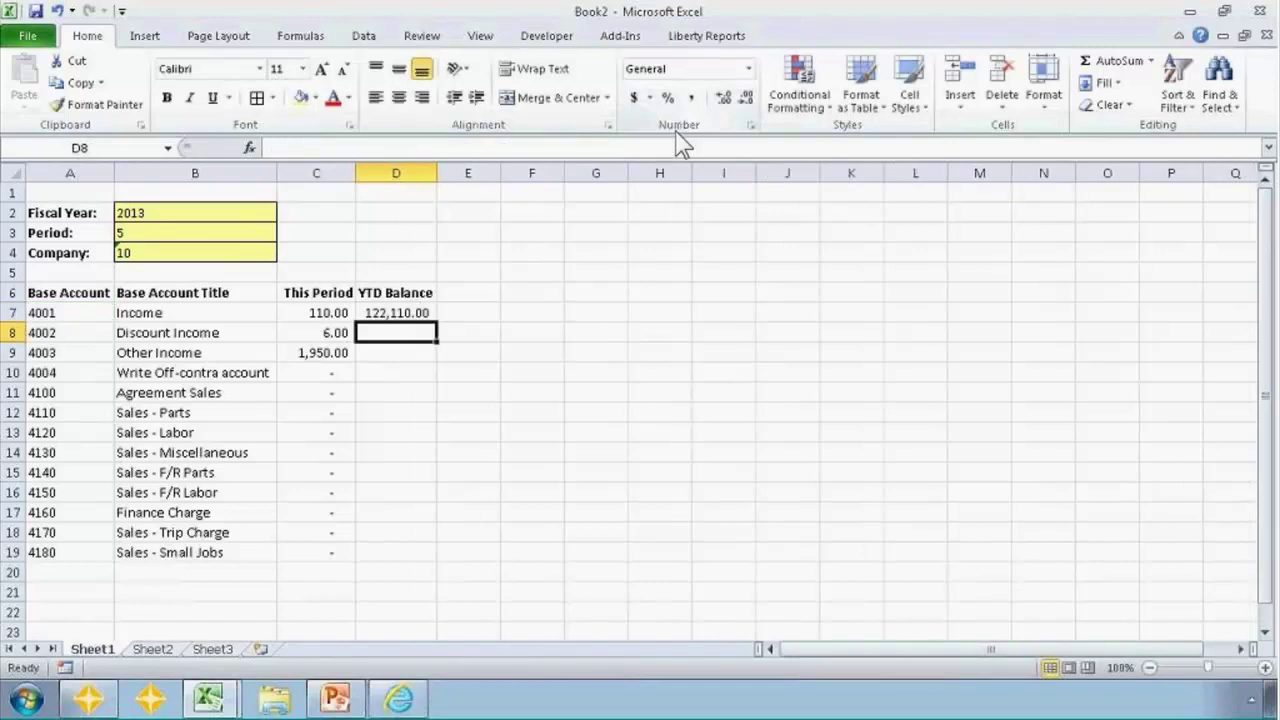
pyautogui.press('Up')
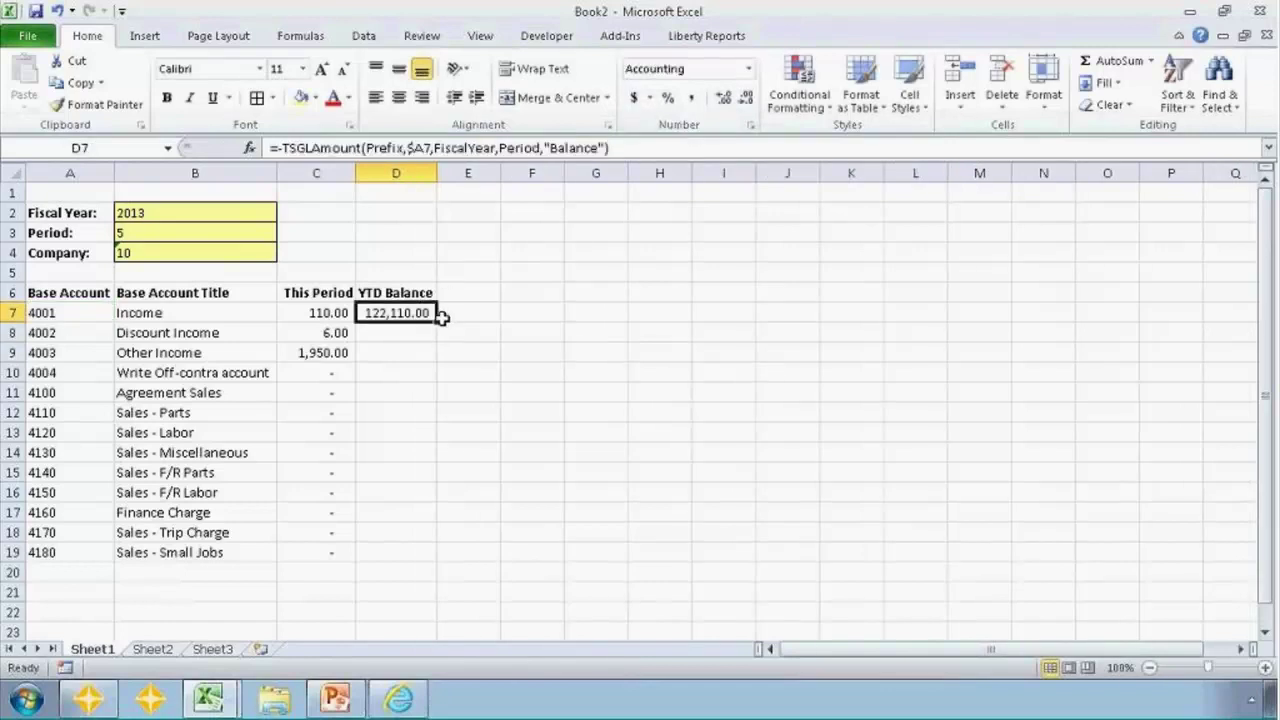
pyautogui.moveTo(433, 319); pyautogui.dragTo(441, 566)
# Review the Period reference in C7's TSGLAmount formula, then move down column C.
pyautogui.click(316, 313)
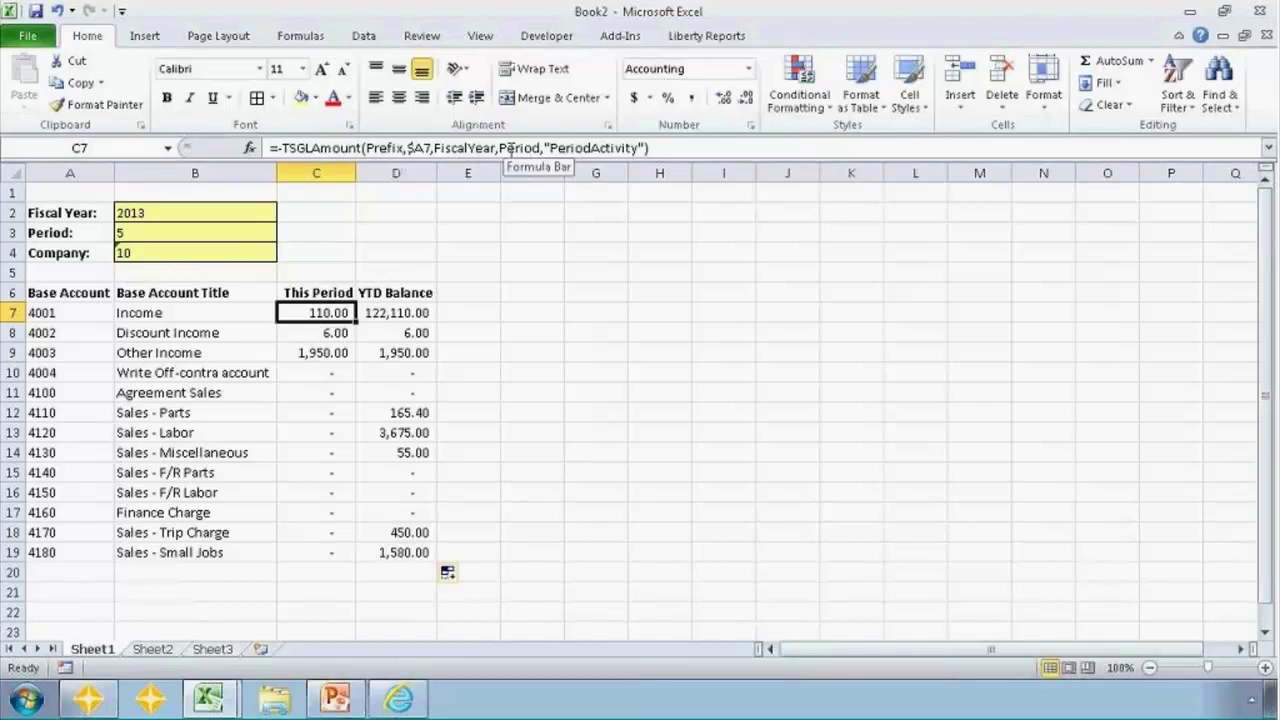
pyautogui.moveTo(500, 148); pyautogui.dragTo(541, 150)
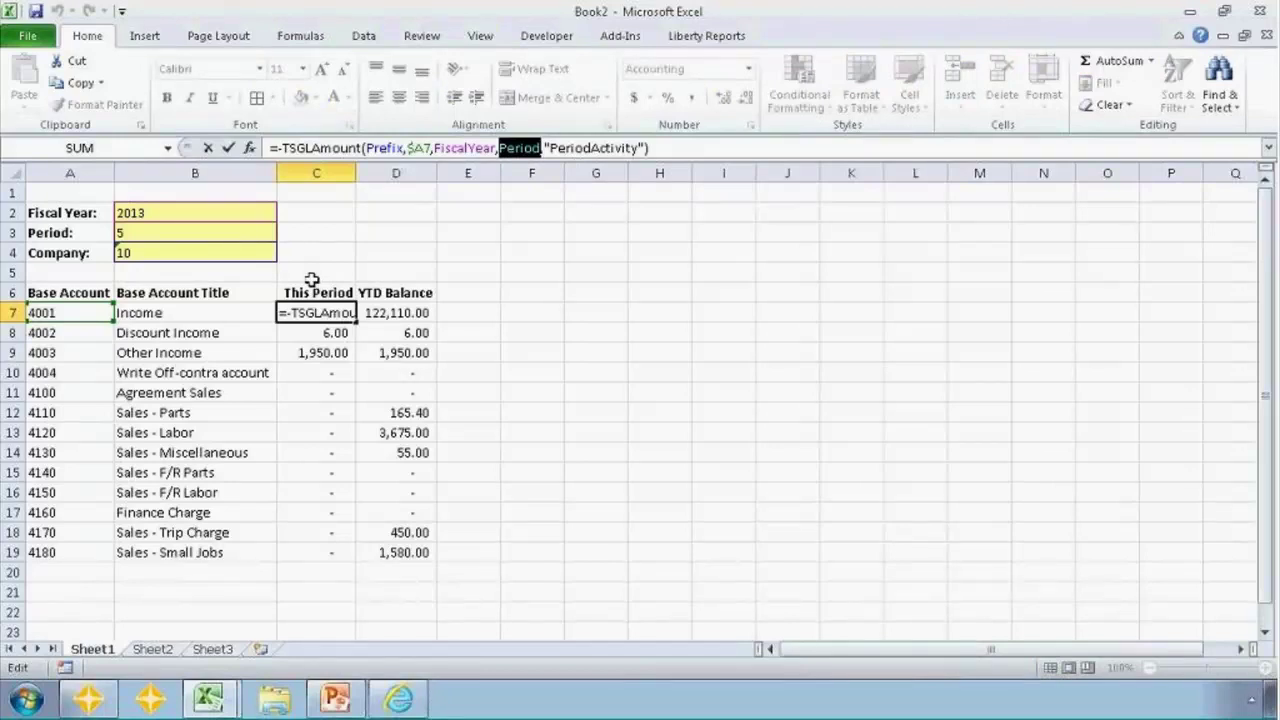
pyautogui.press('Escape')
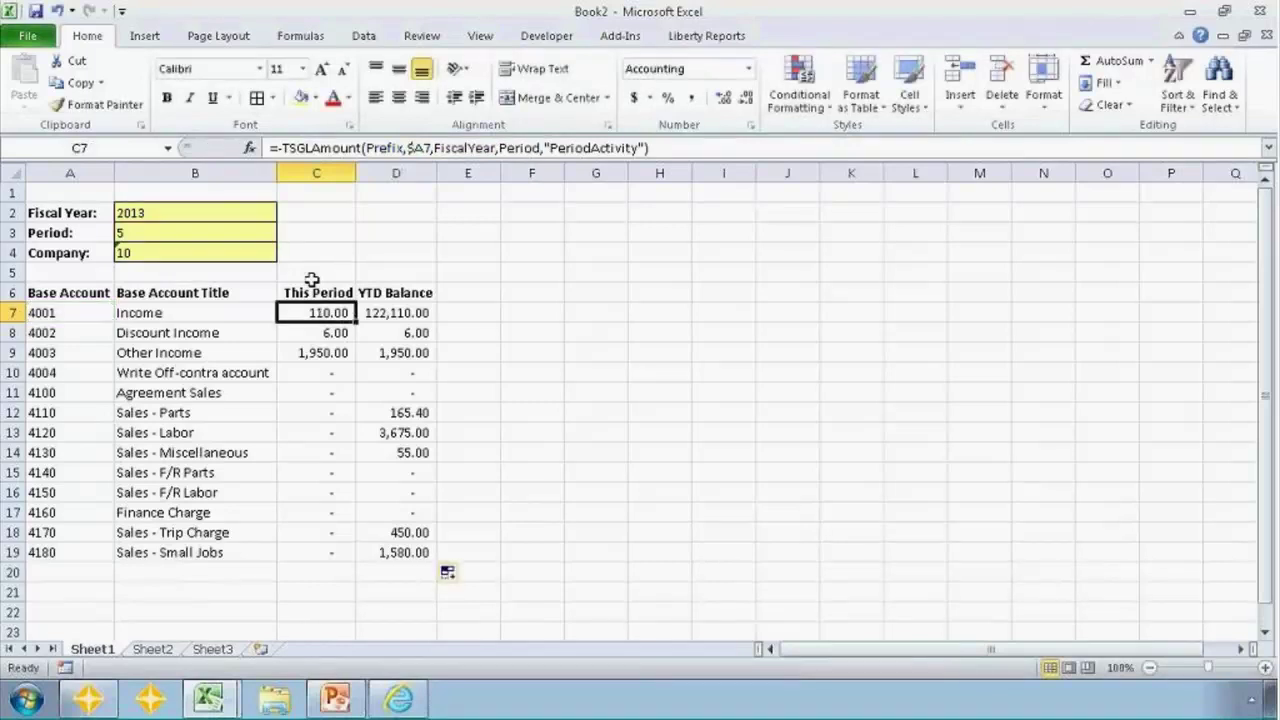
pyautogui.press('Down')
pyautogui.press('Down')
pyautogui.press('Down')
pyautogui.press('Down')
pyautogui.press('Down')
pyautogui.press('Down')
pyautogui.press('Down')
pyautogui.press('Down')
pyautogui.press('Down')
pyautogui.press('Down')
pyautogui.press('Down')
pyautogui.press('Down')
pyautogui.press('Down')
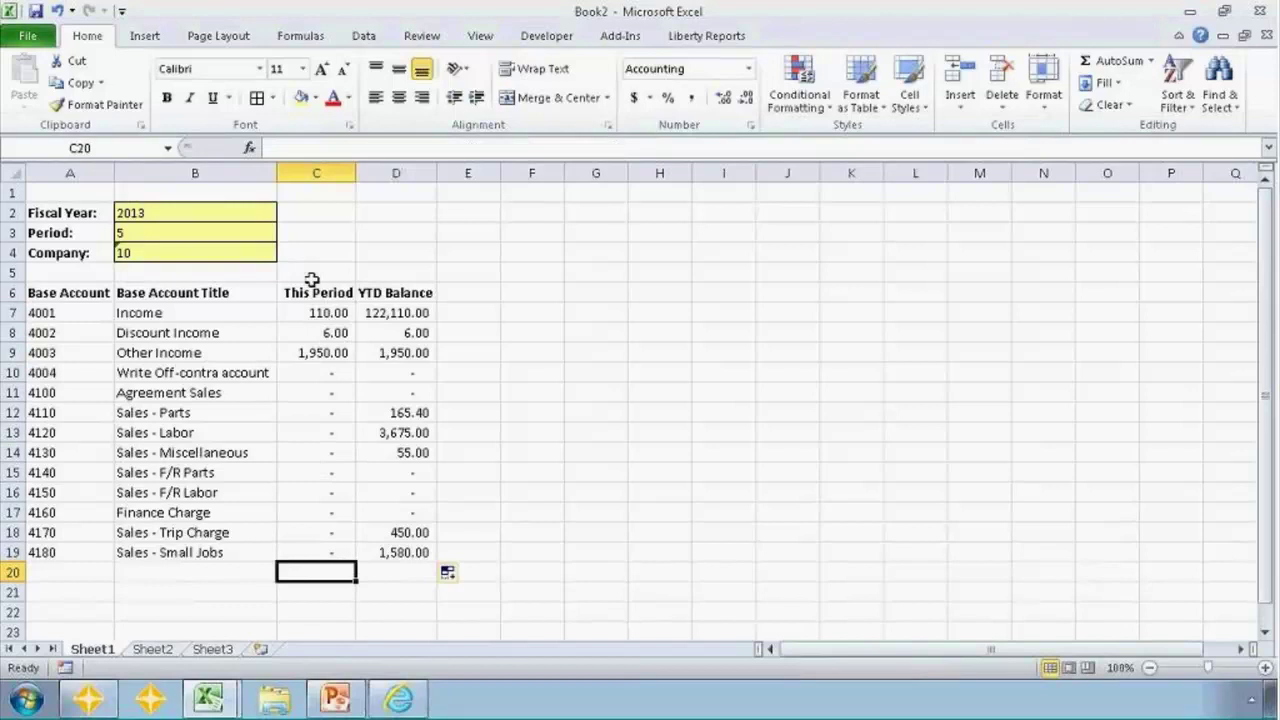
# Enter =SUM(C7:C19) in C20 to total the This Period amounts.
pyautogui.write('=SU')
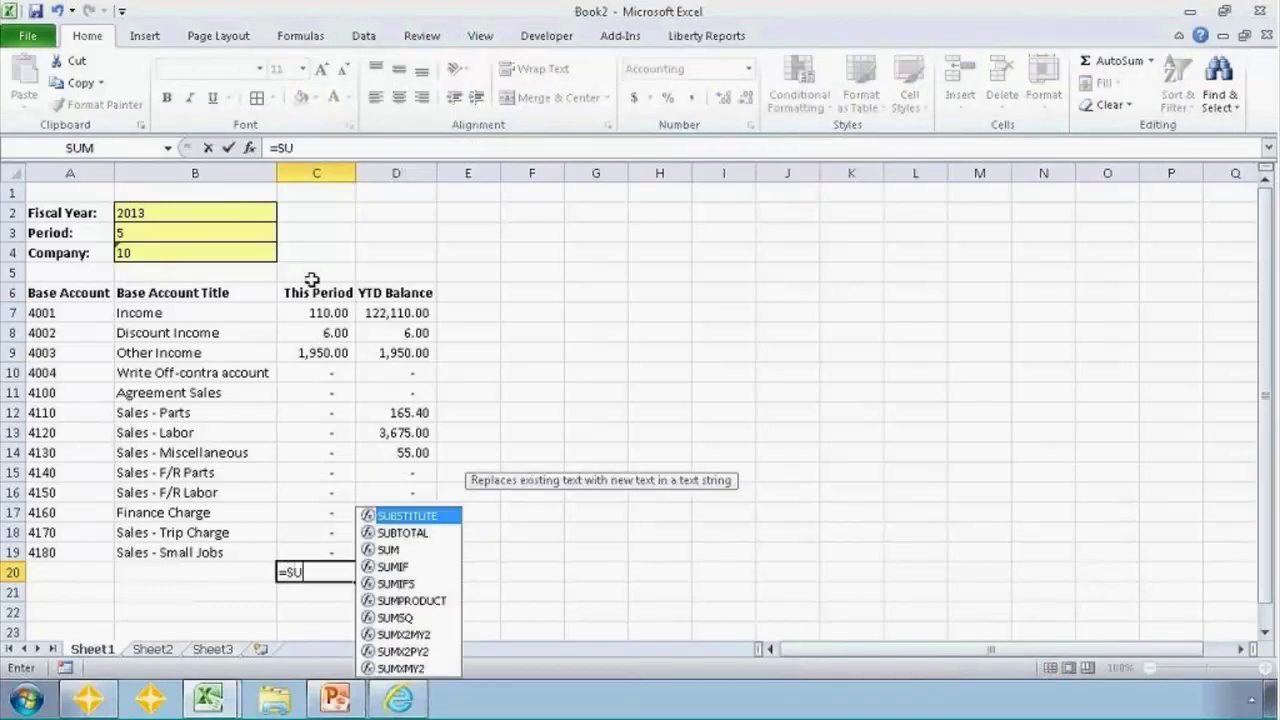
pyautogui.write('M')
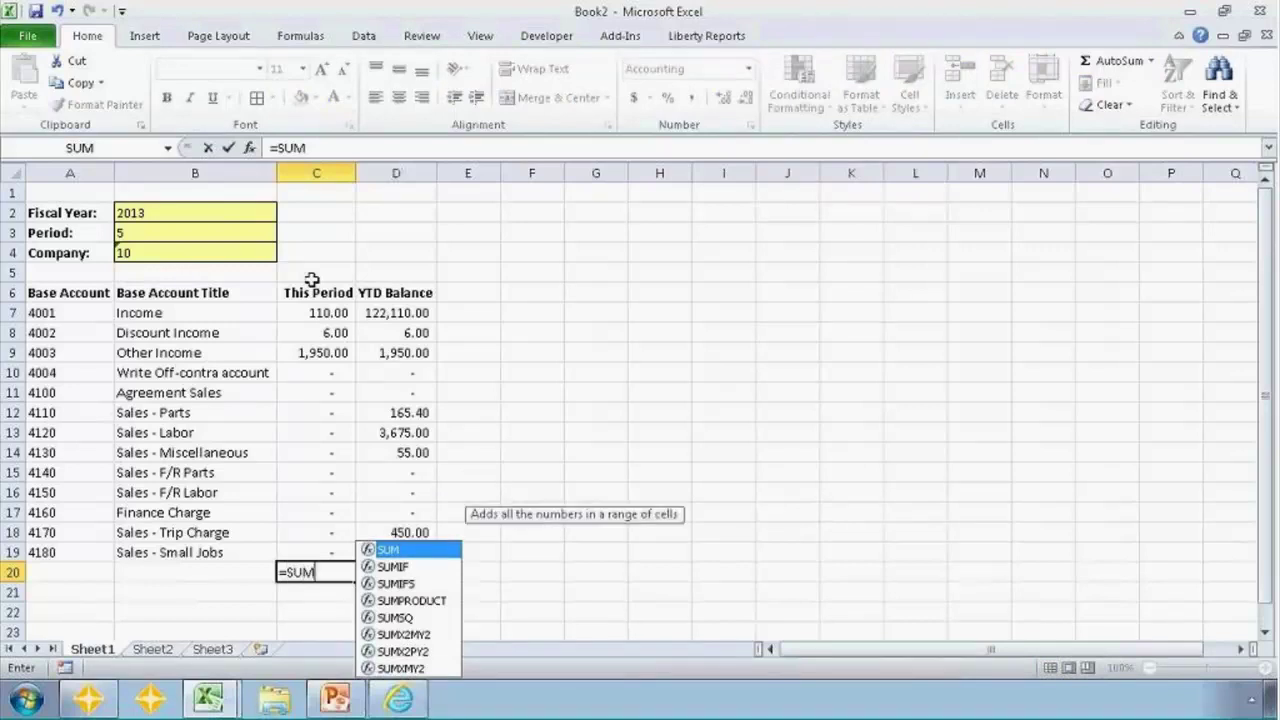
pyautogui.write('()')
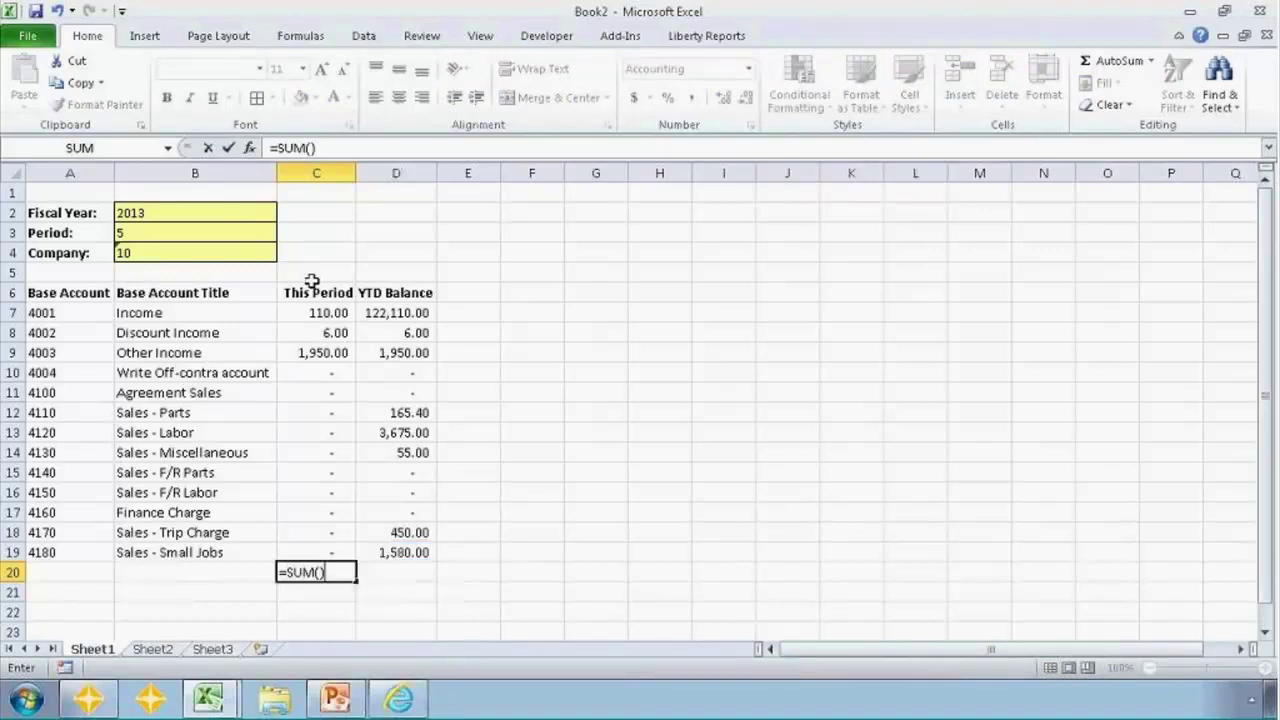
pyautogui.press('Return')
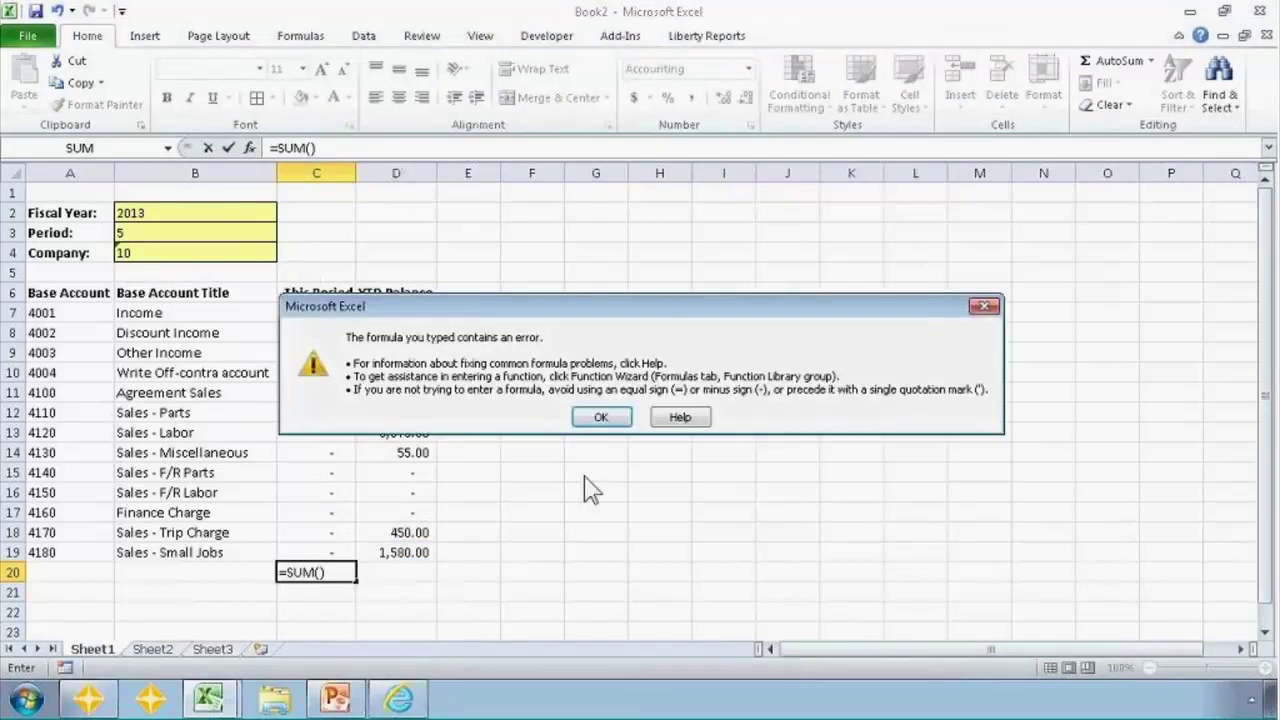
pyautogui.press('Return')
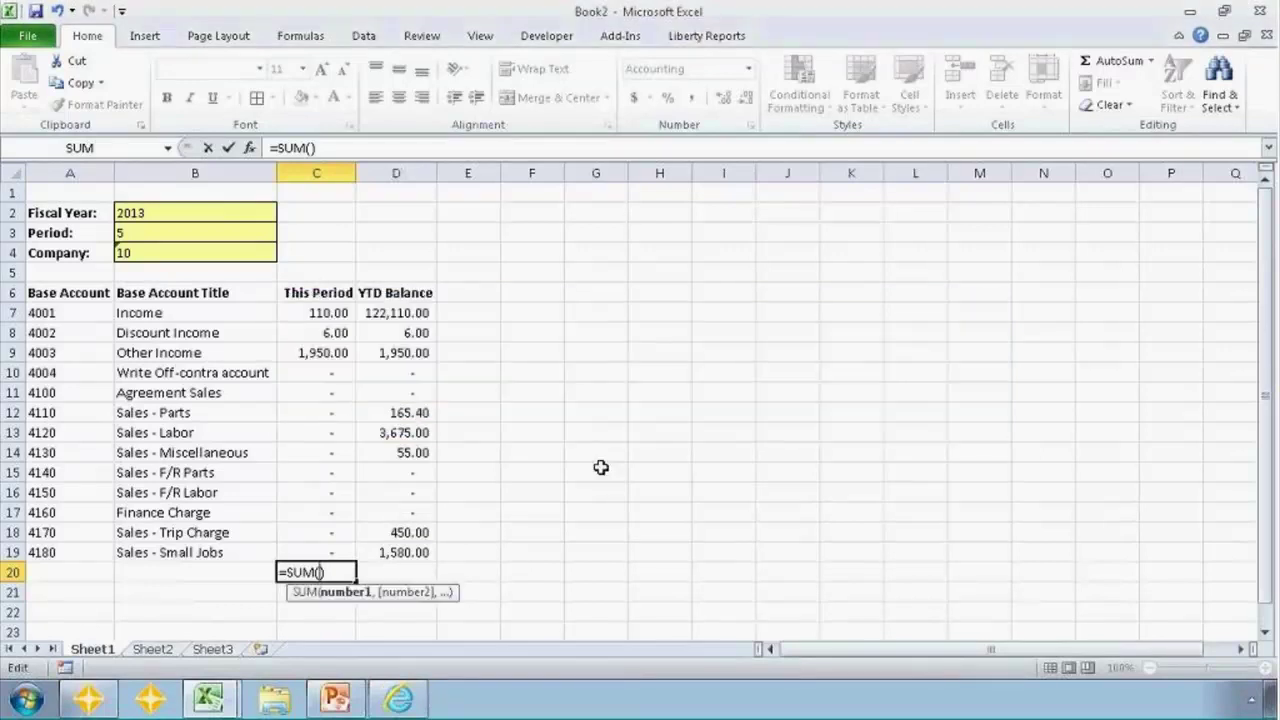
pyautogui.press('BackSpace')
pyautogui.press('BackSpace')
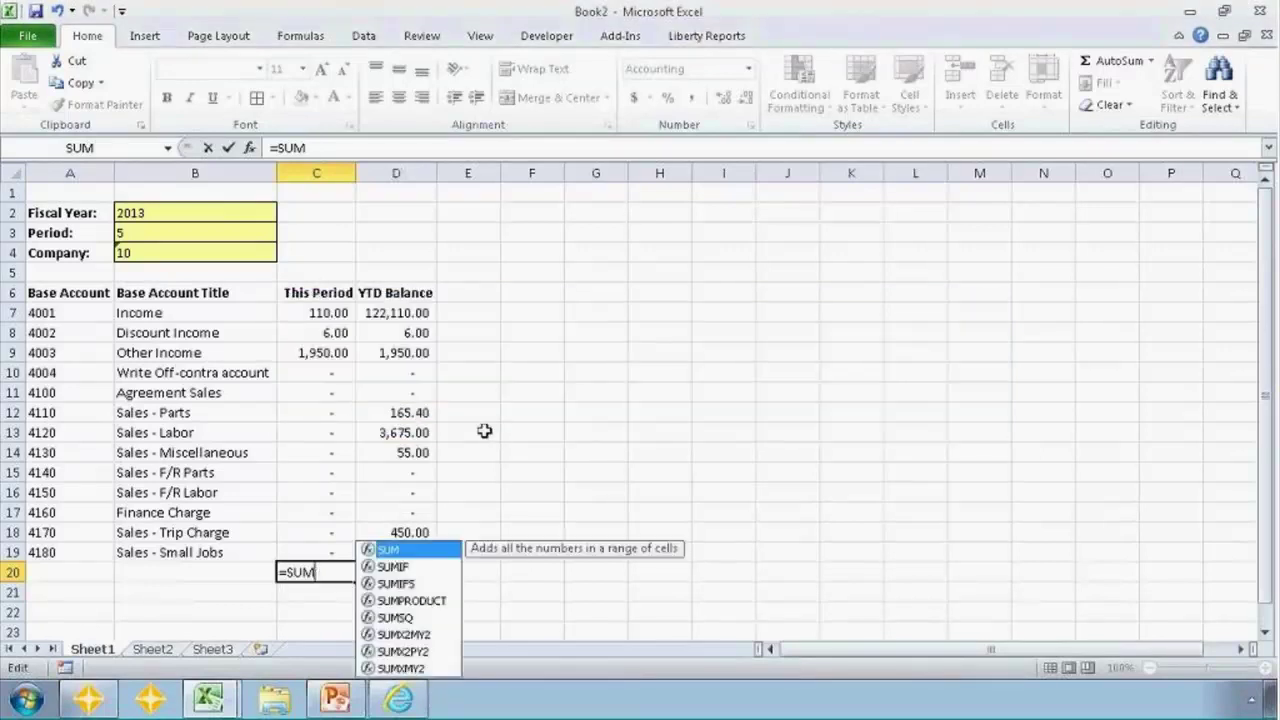
pyautogui.write('(')
pyautogui.click(328, 313)
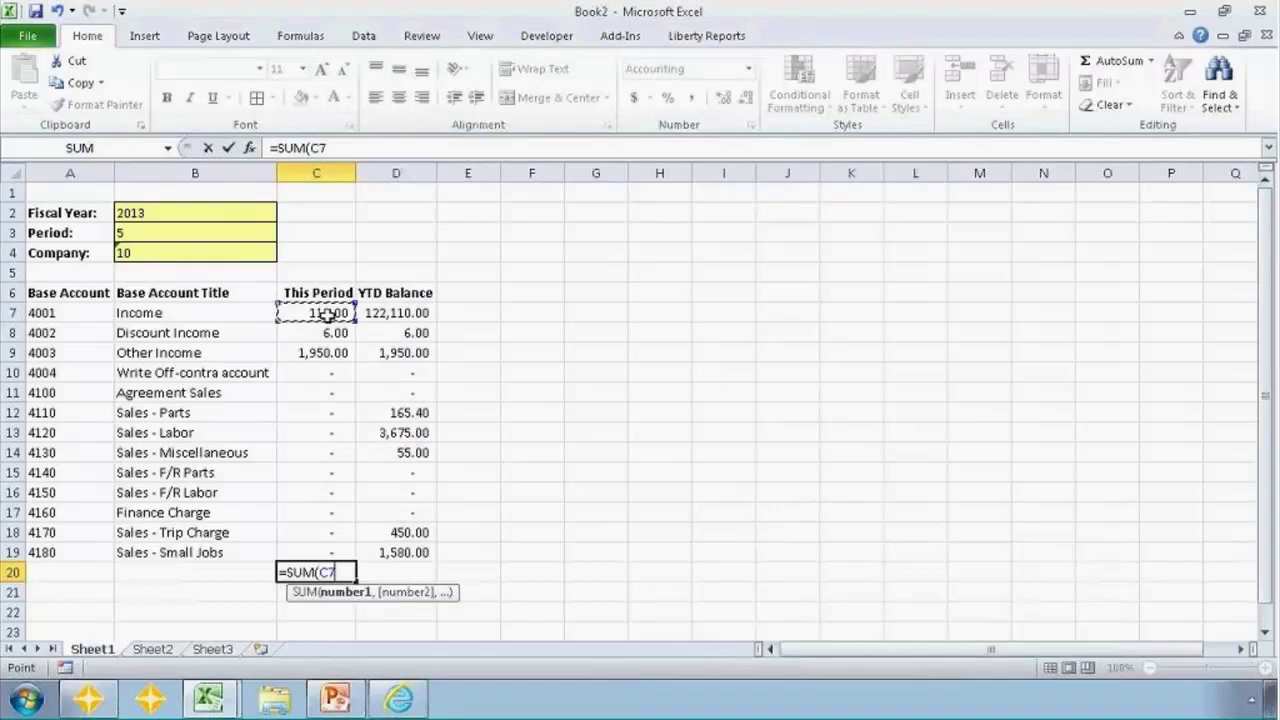
pyautogui.moveTo(328, 313); pyautogui.dragTo(328, 543)
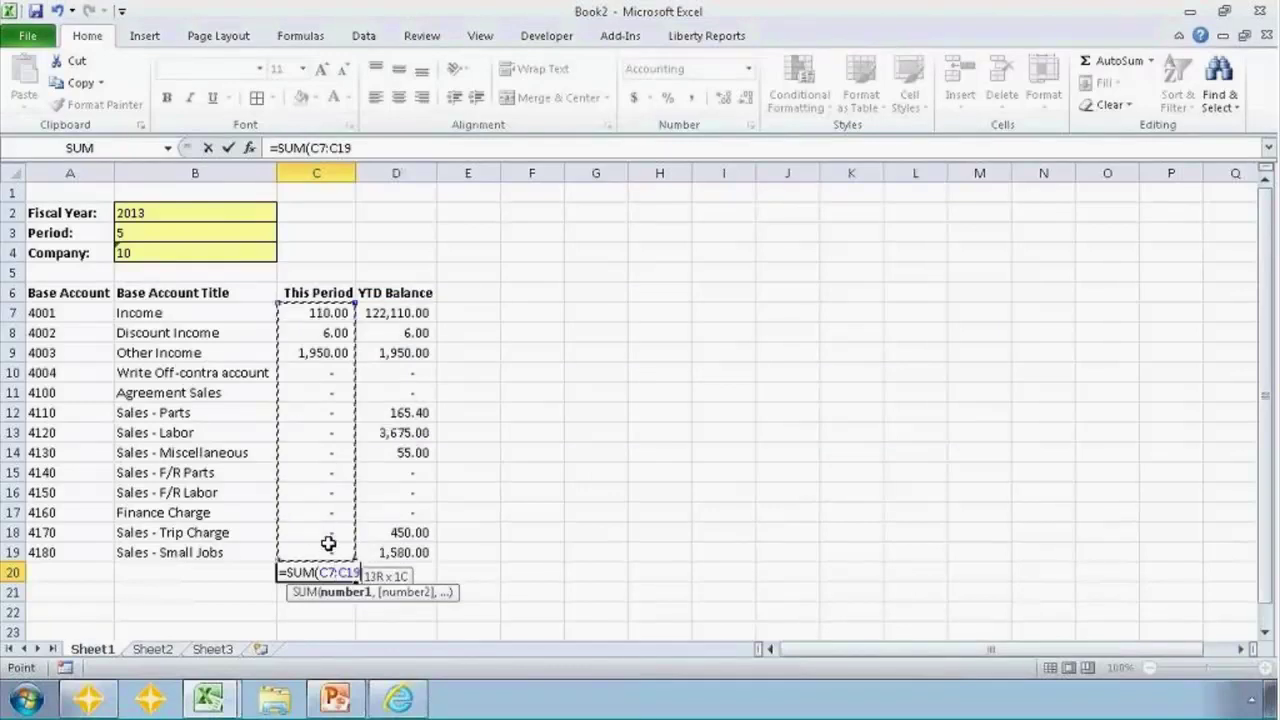
pyautogui.press('Return')
pyautogui.press('Return')
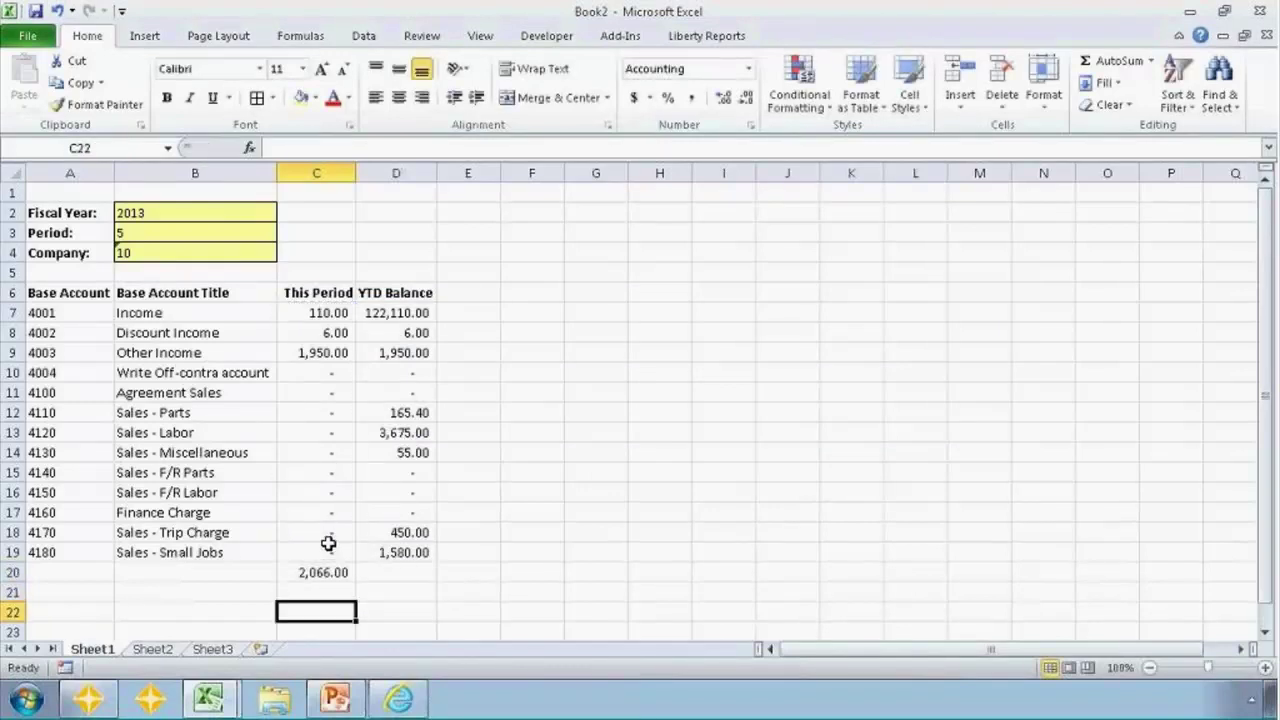
# Review the This Period amounts and check the 2,066.00 total in C20.
pyautogui.press('Home')
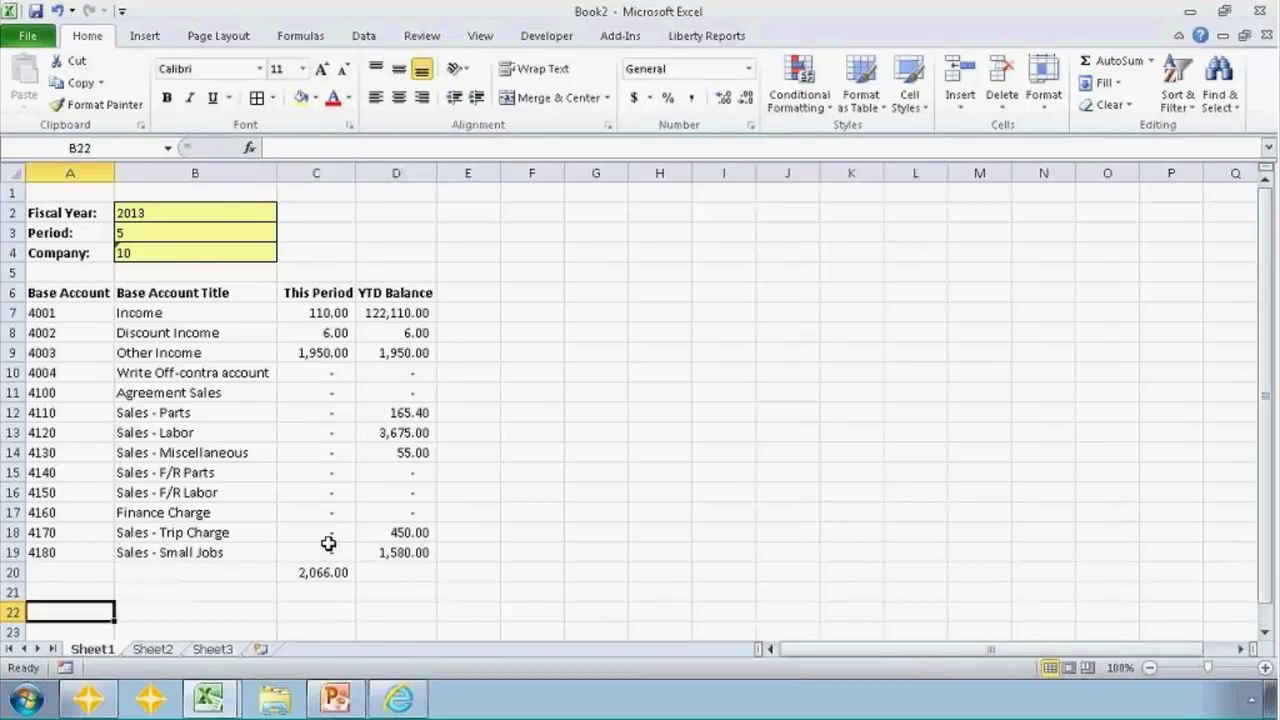
pyautogui.hotkey('shift', 'Right')
pyautogui.hotkey('shift', 'Right')
pyautogui.hotkey('shift', 'Right')
pyautogui.hotkey('shift', 'Down')
pyautogui.hotkey('shift', 'Down')
pyautogui.hotkey('shift', 'Down')
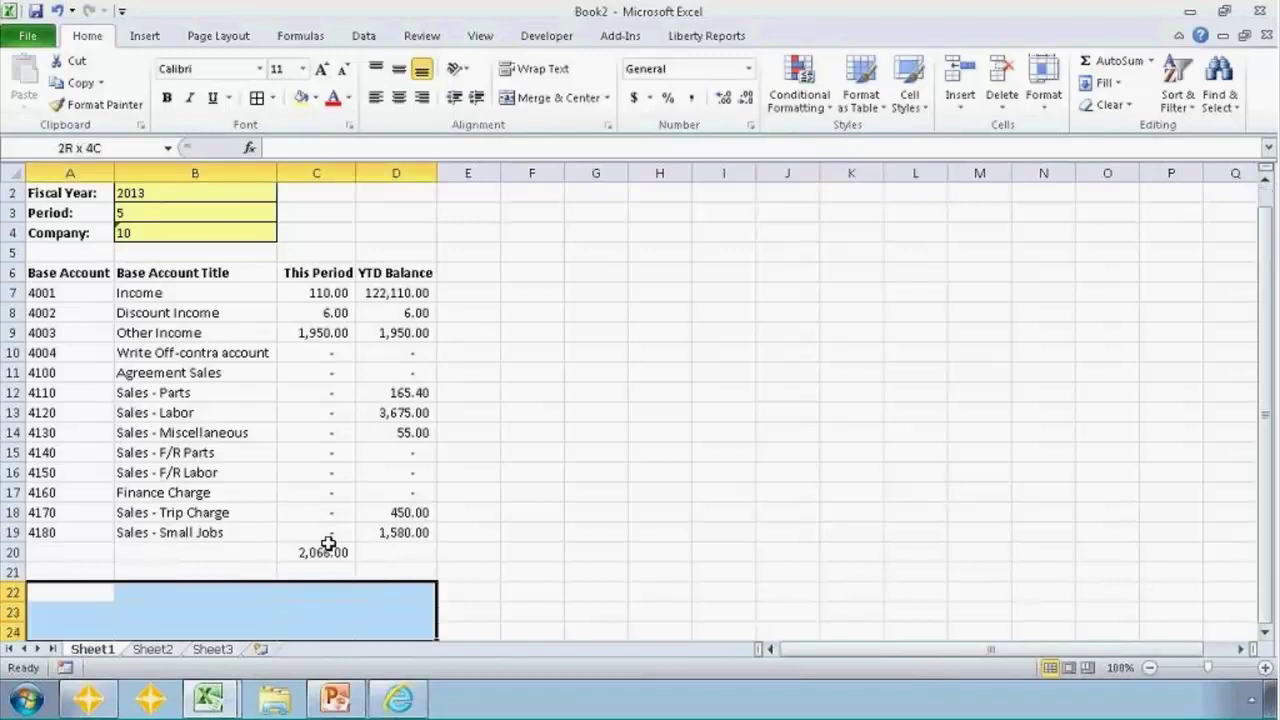
pyautogui.press('Down')
pyautogui.press('Down')
pyautogui.press('Down')
pyautogui.press('Down')
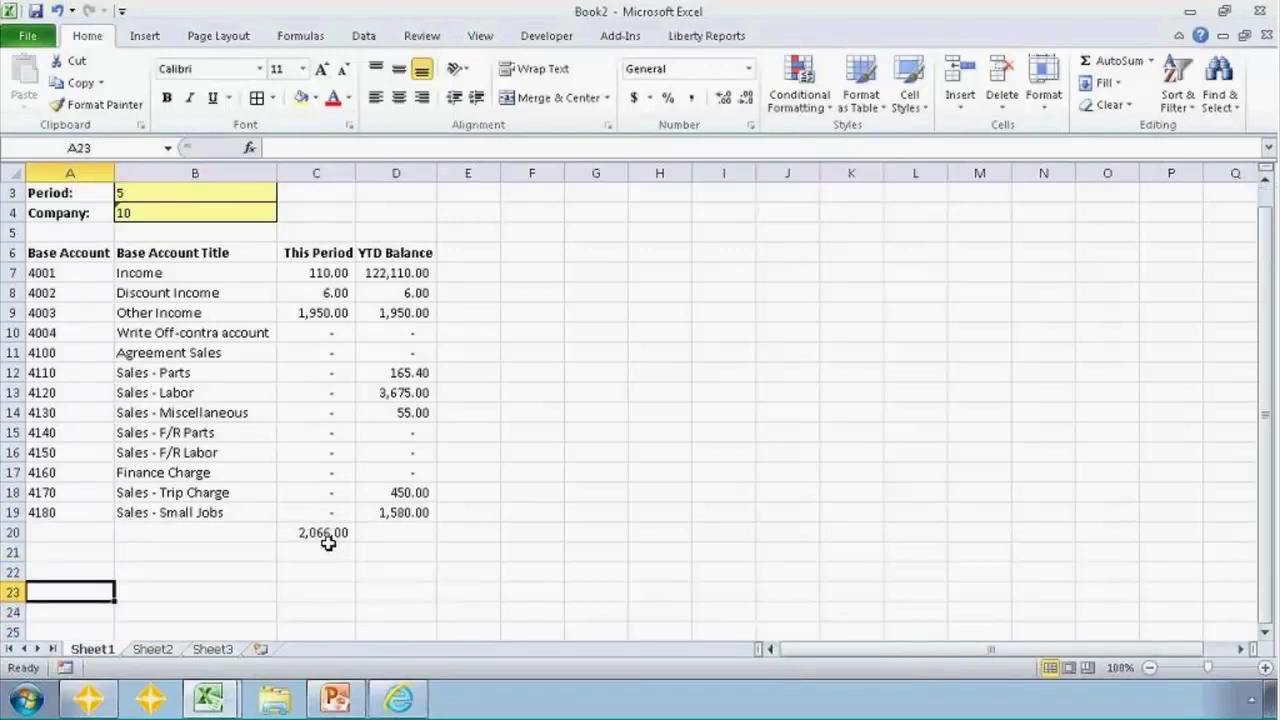
pyautogui.press('Right')
pyautogui.press('Right')
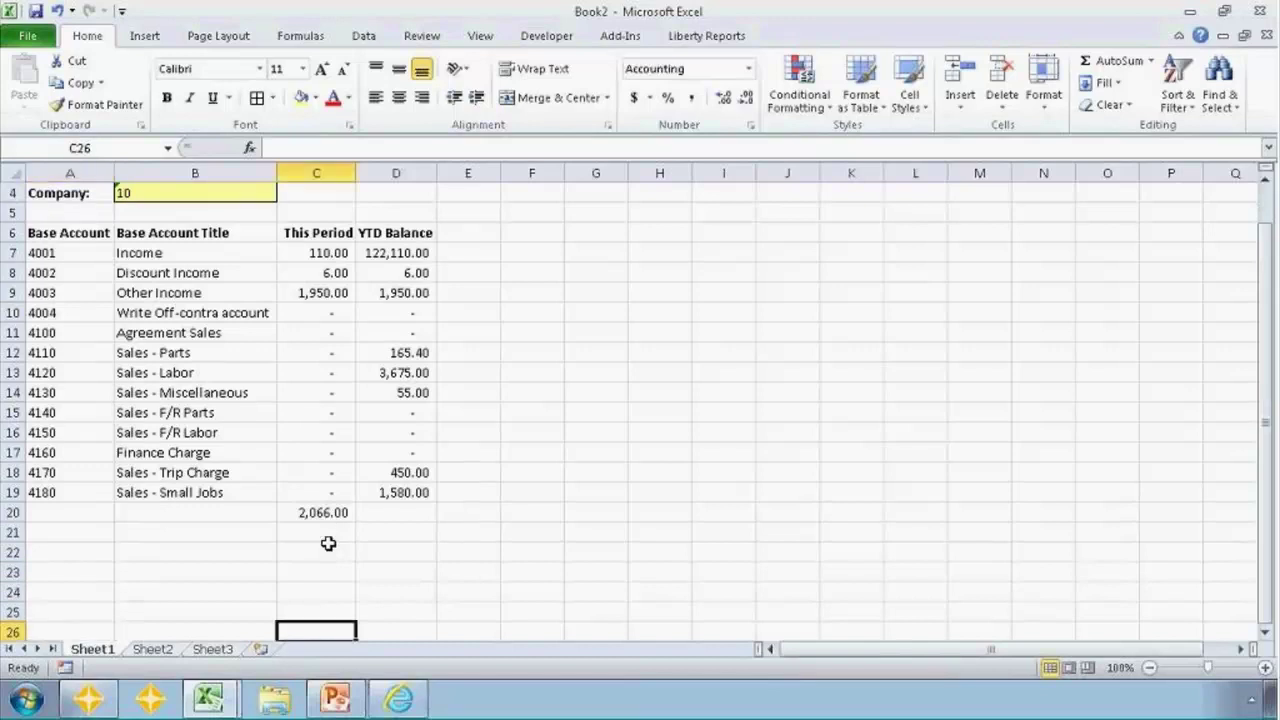
pyautogui.moveTo(311, 251); pyautogui.dragTo(309, 601)
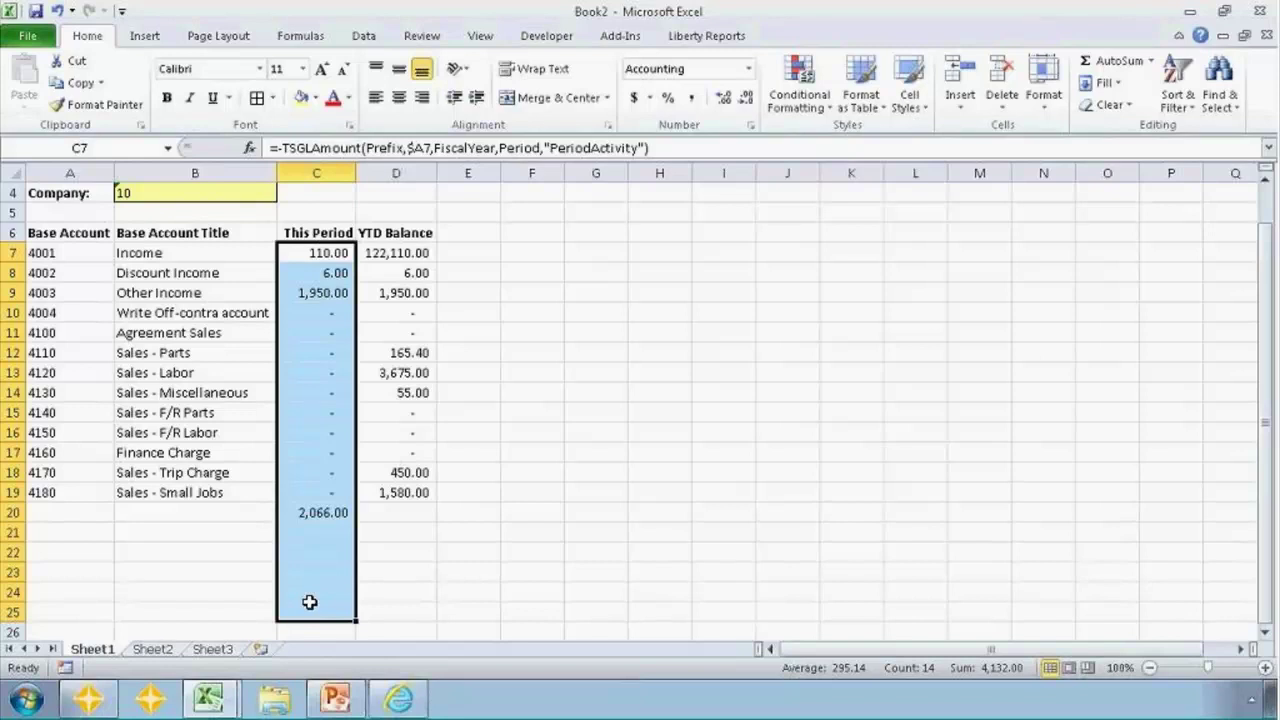
pyautogui.press('Up')
pyautogui.press('Down')
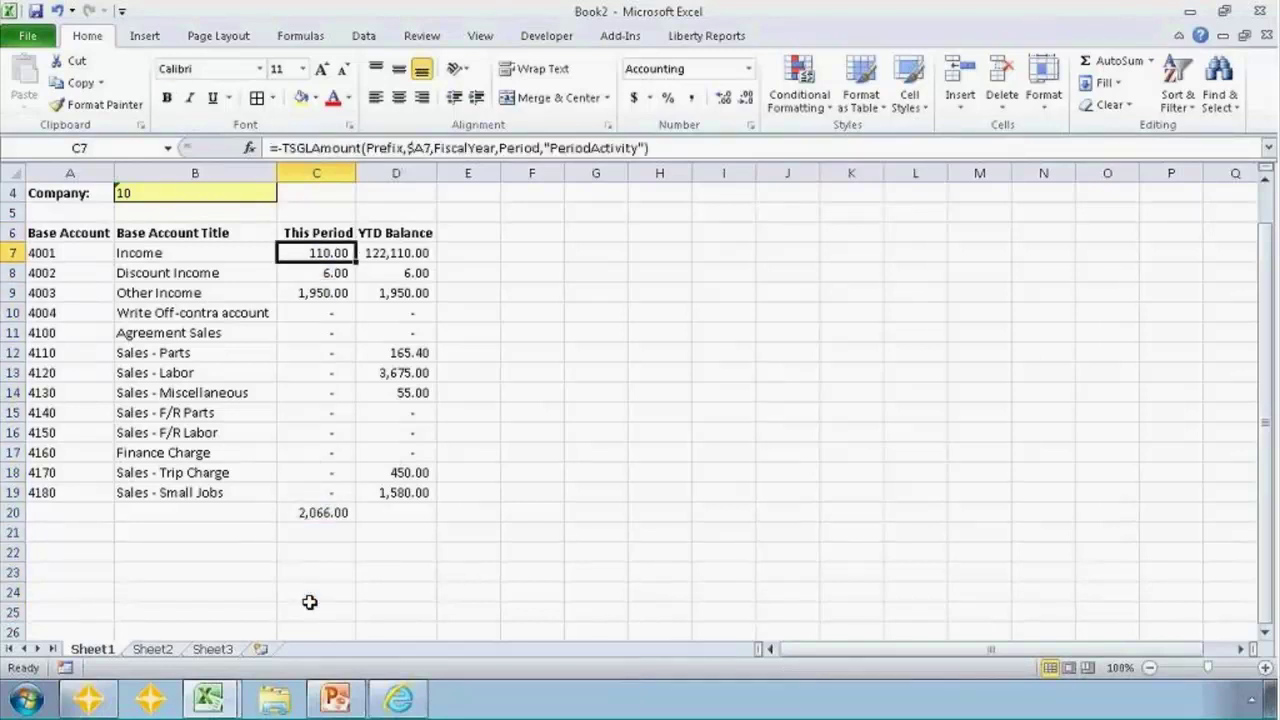
pyautogui.press('Up')
pyautogui.press('Up')
pyautogui.press('Up')
pyautogui.press('Up')
pyautogui.press('Up')
pyautogui.press('Up')
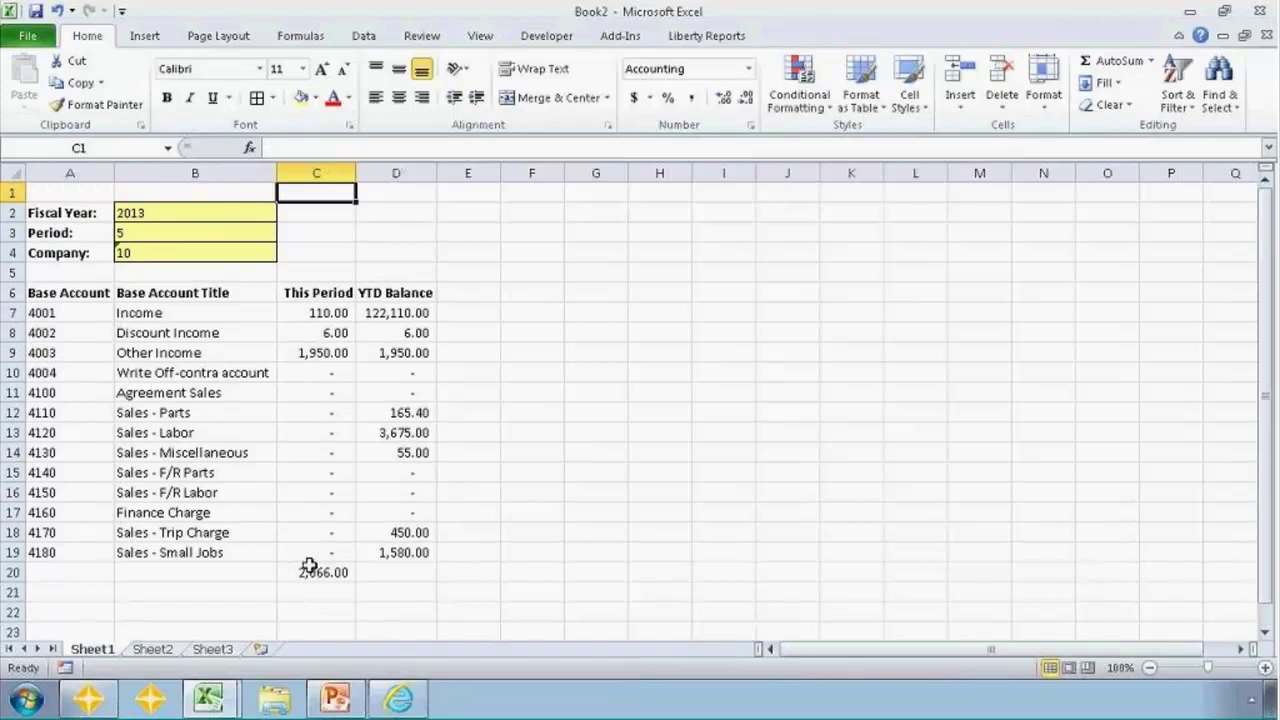
pyautogui.click(310, 573)
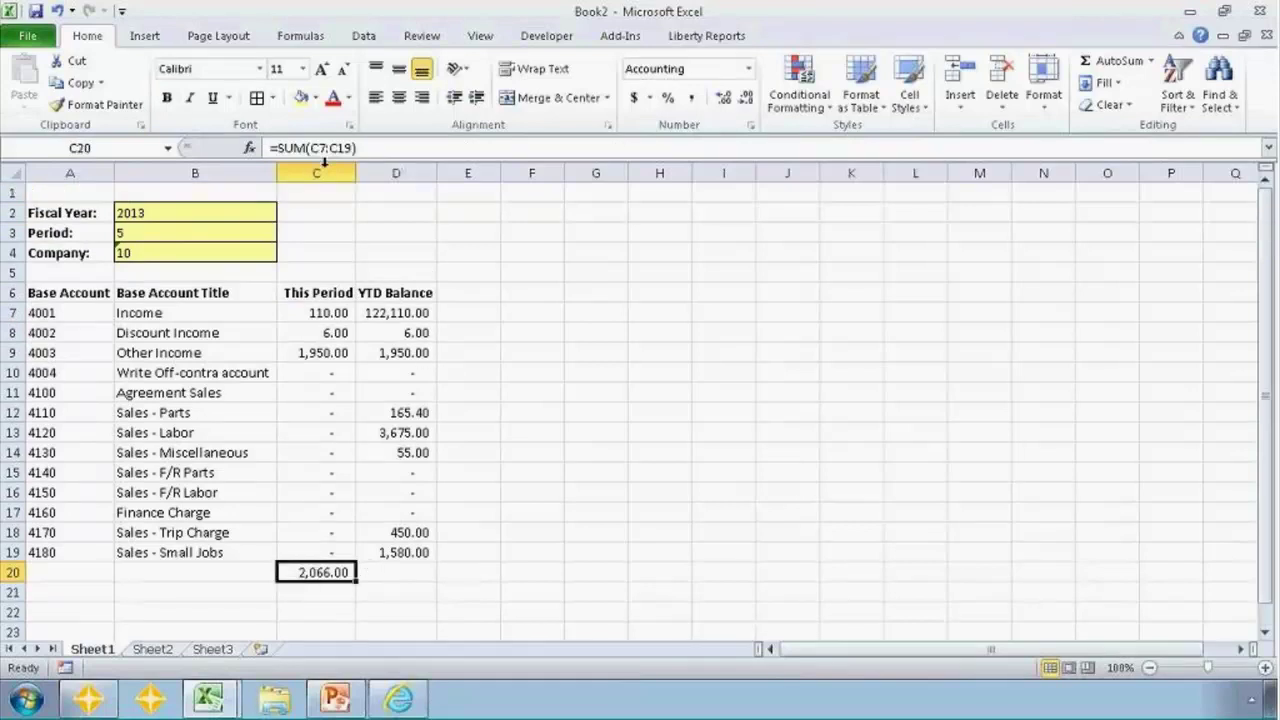
pyautogui.moveTo(364, 148); pyautogui.dragTo(260, 147)
pyautogui.write('=')
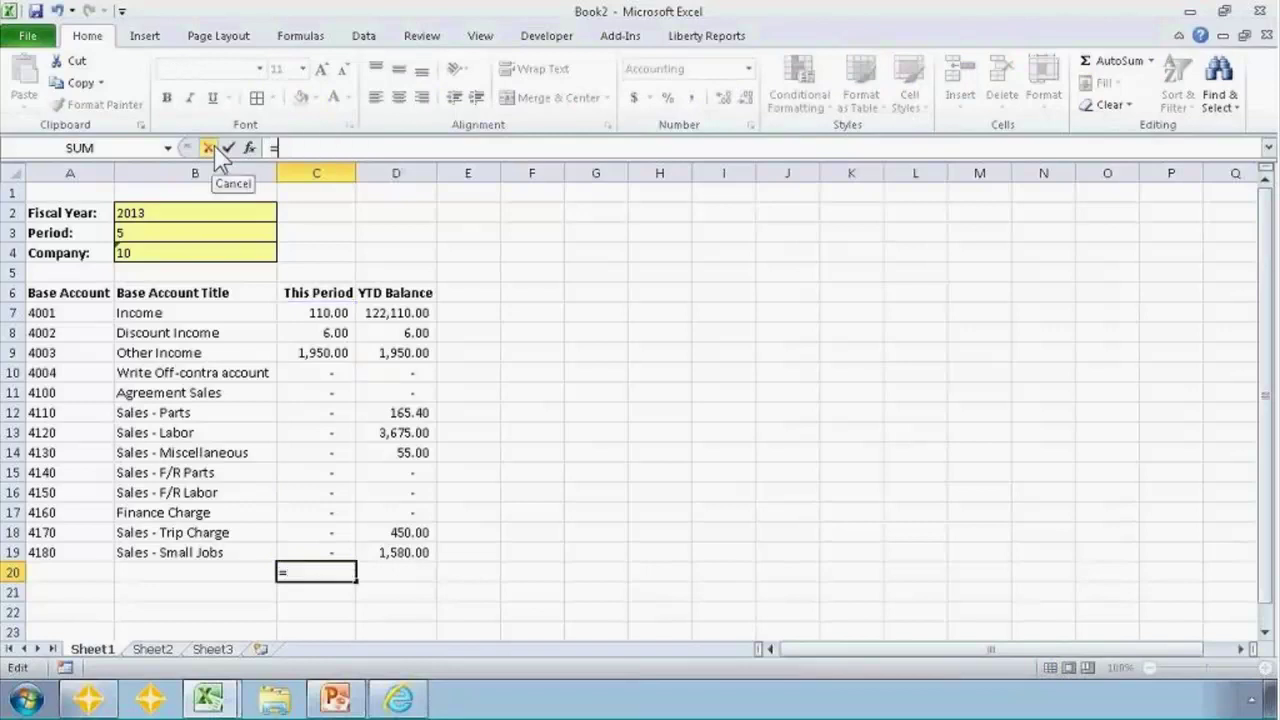
pyautogui.write('SUBTOTAL(9')
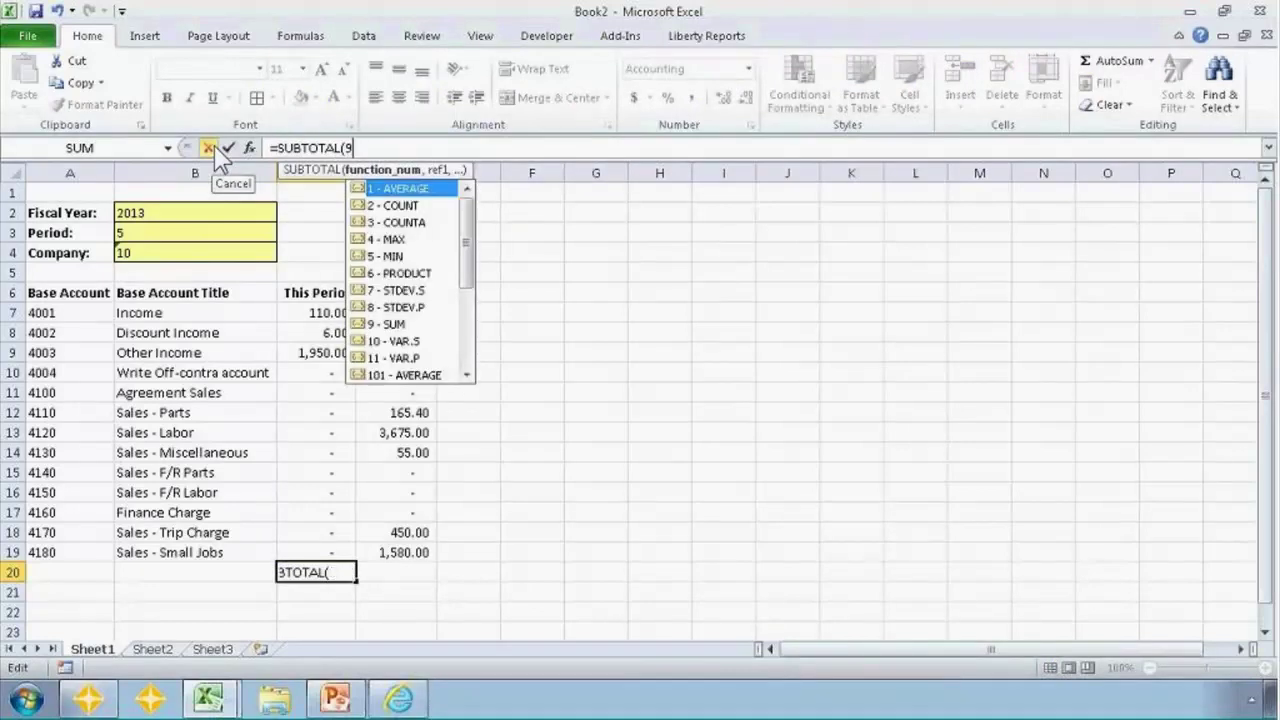
pyautogui.click(214, 146)
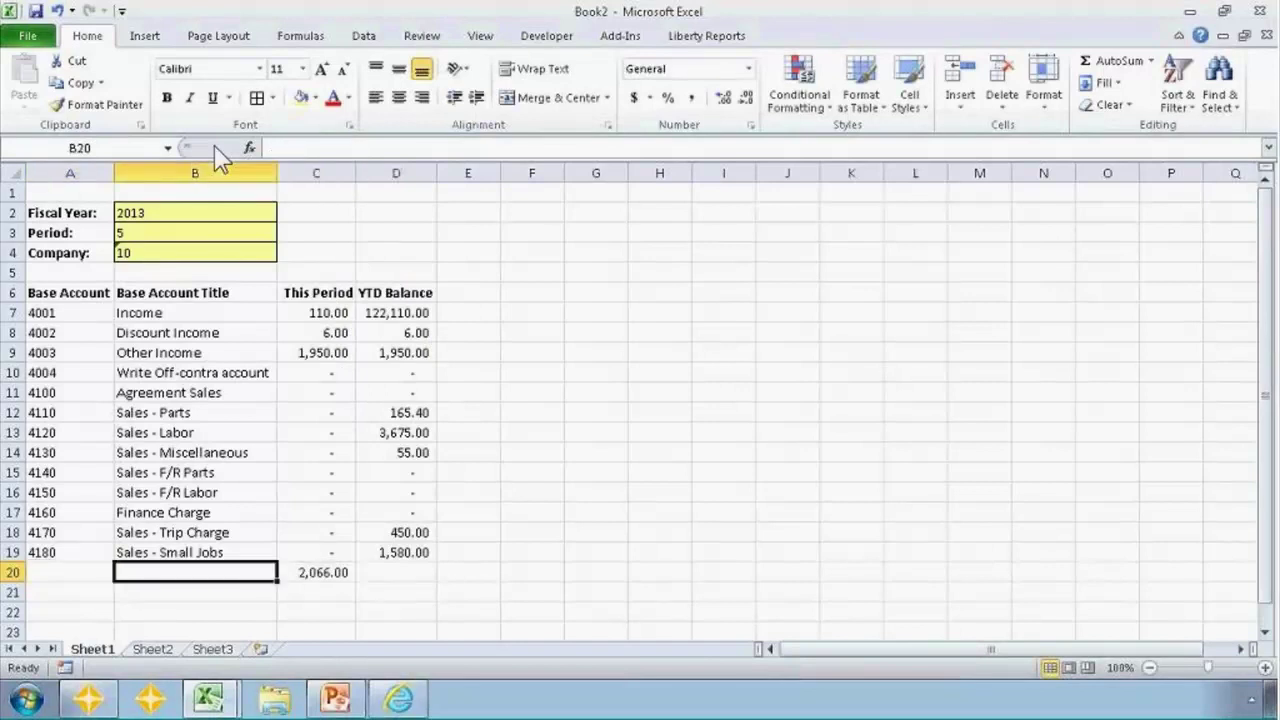
# Delete the SUM total from C20 and move to A21.
pyautogui.press('Delete')
pyautogui.press('Return')
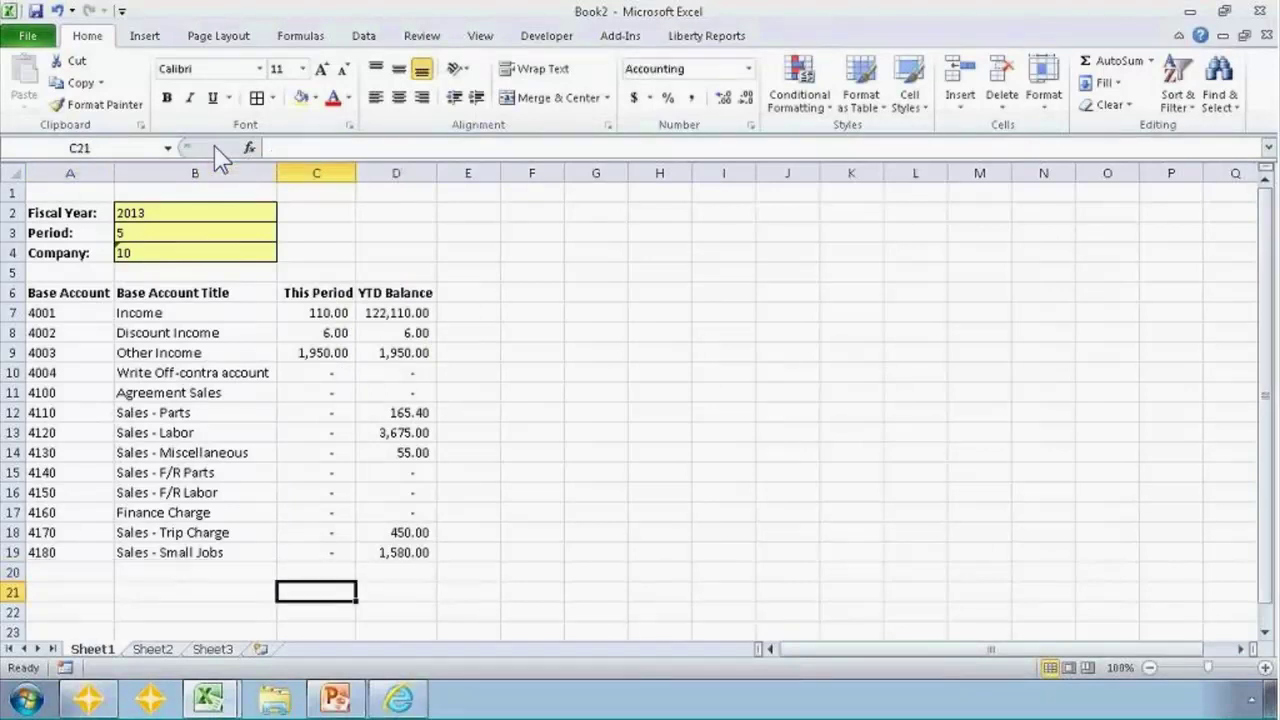
pyautogui.press('Home')
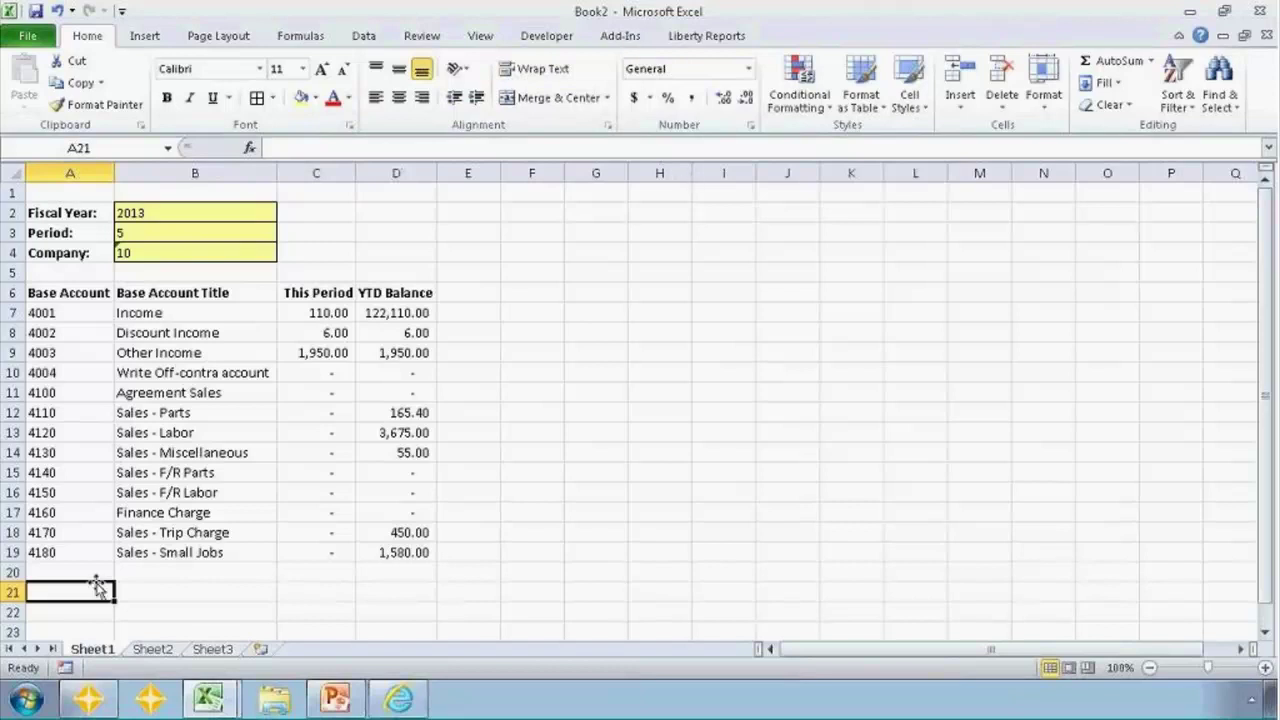
# Start a Sage query on the GL Base account table with Base Account and Base Account Title fields.
pyautogui.click(619, 36)
pyautogui.click(234, 82)
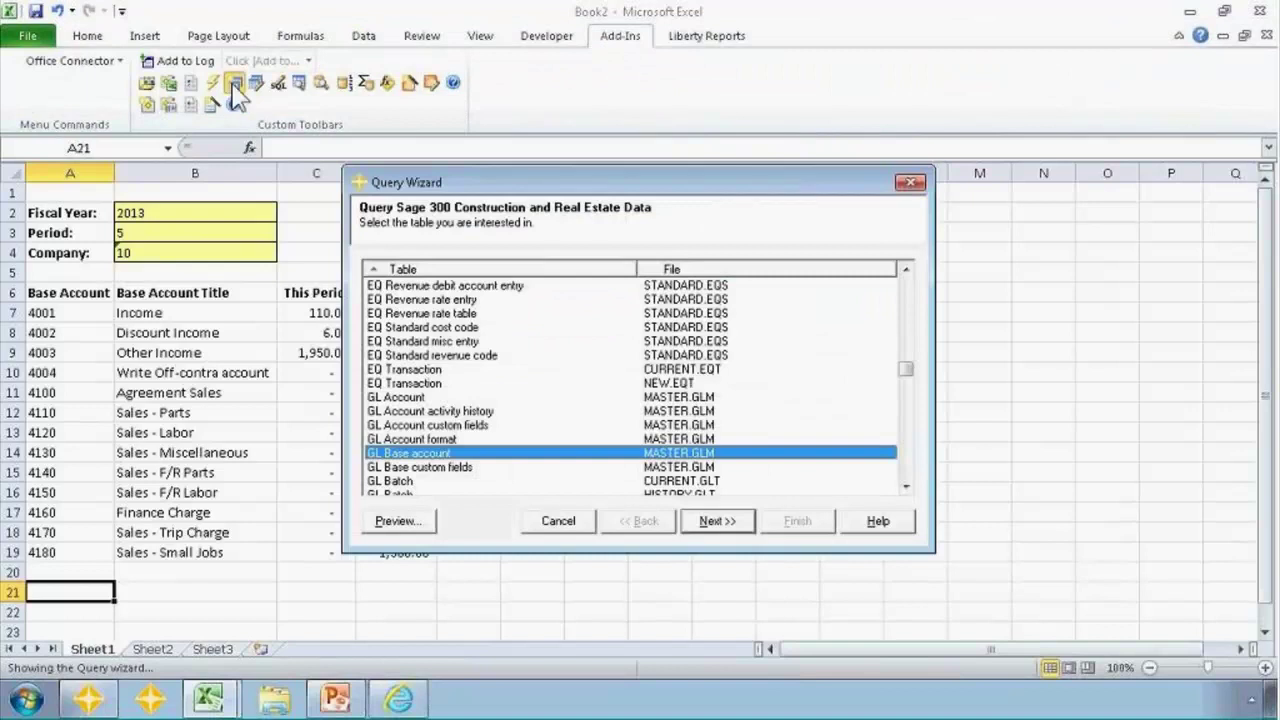
pyautogui.press('Return')
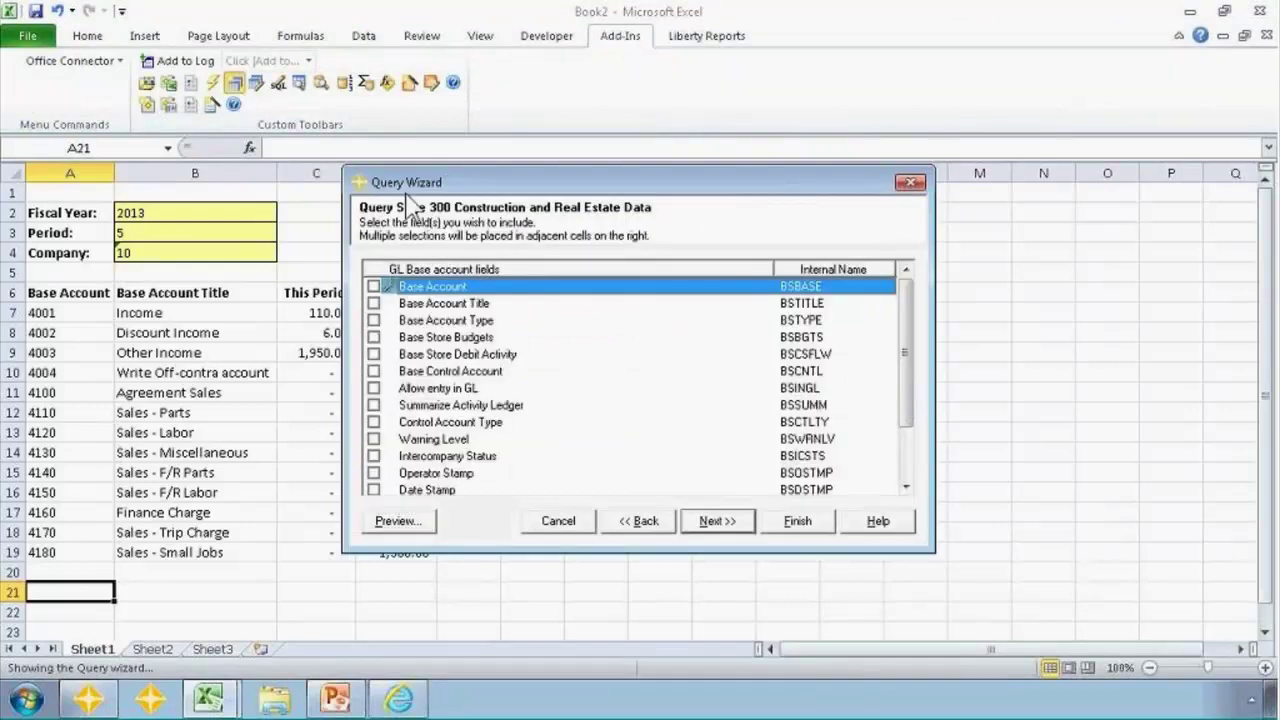
pyautogui.press('Return')
pyautogui.press('Return')
pyautogui.press('space')
pyautogui.press('Down')
pyautogui.press('space')
pyautogui.press('Down')
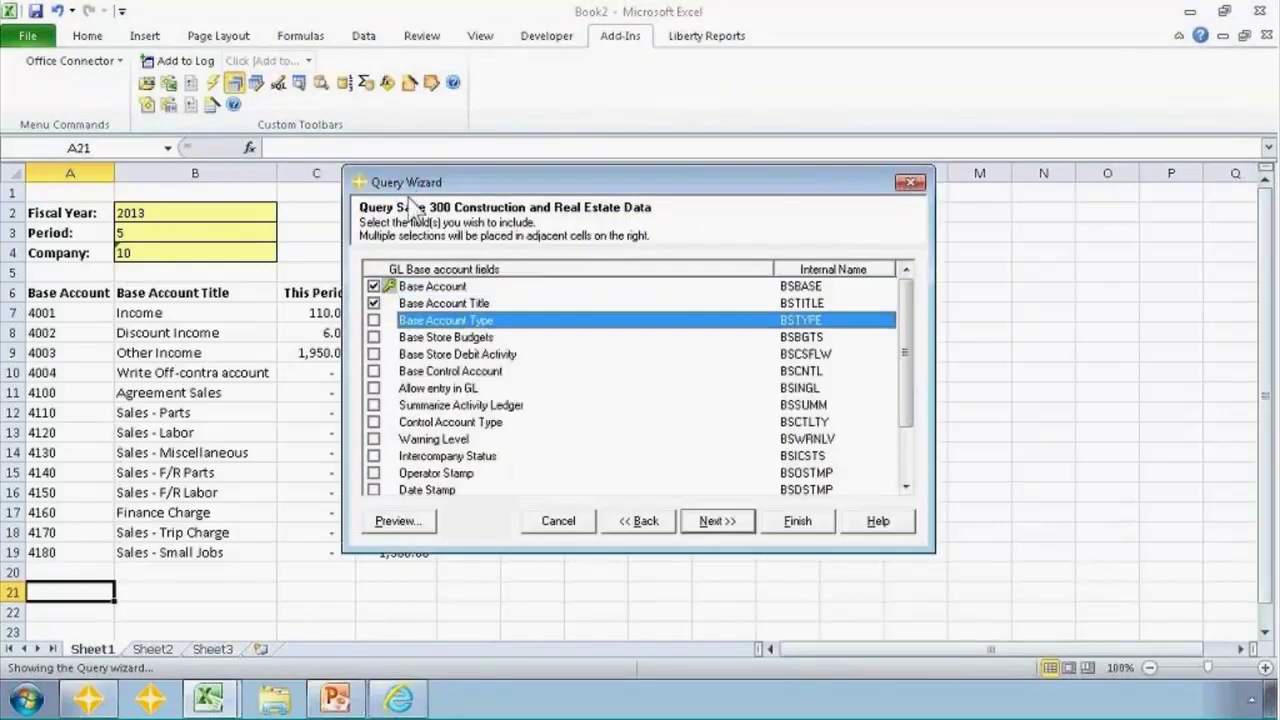
# Add the condition Base Account Type is Cost and finish the query.
pyautogui.click(707, 521)
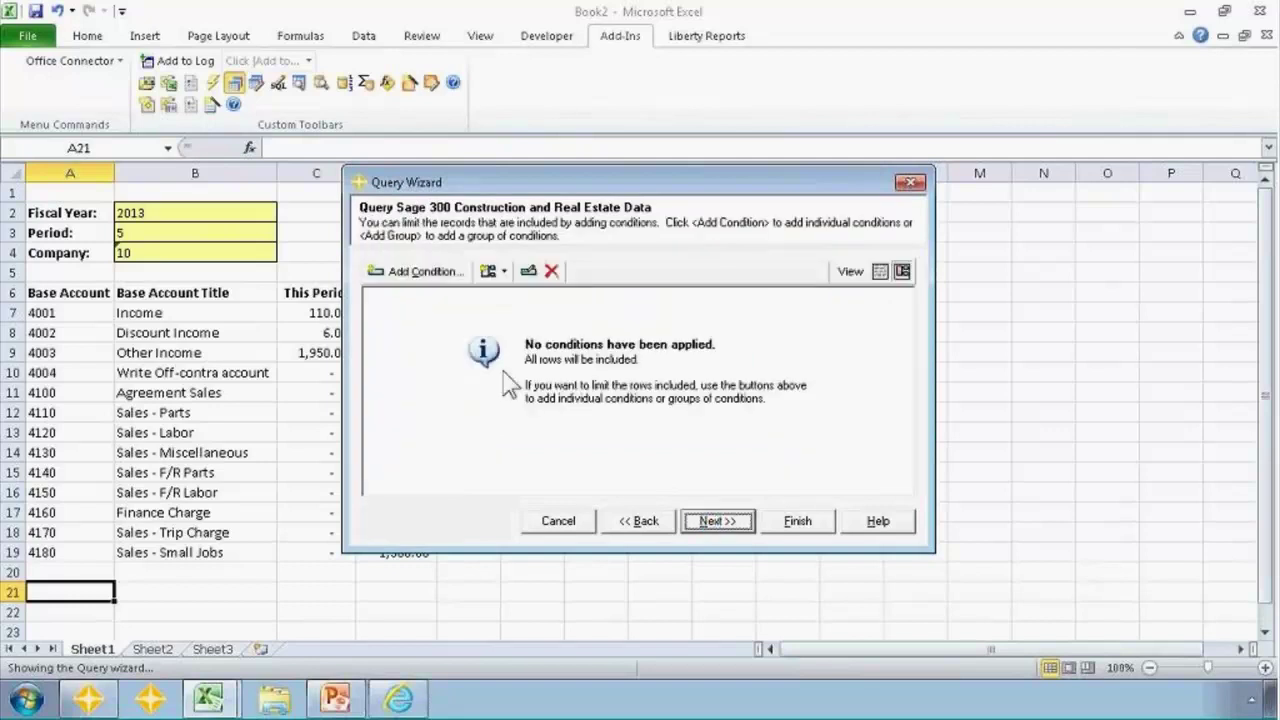
pyautogui.click(438, 282)
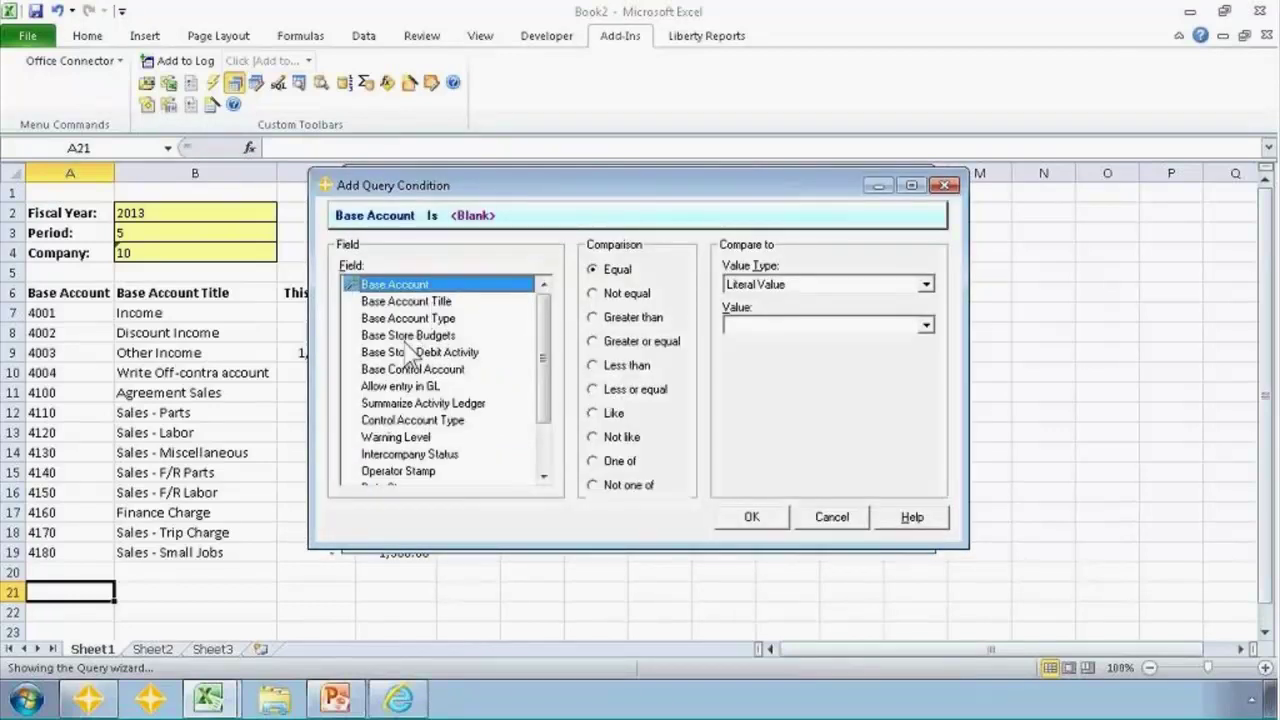
pyautogui.click(424, 318)
pyautogui.click(925, 326)
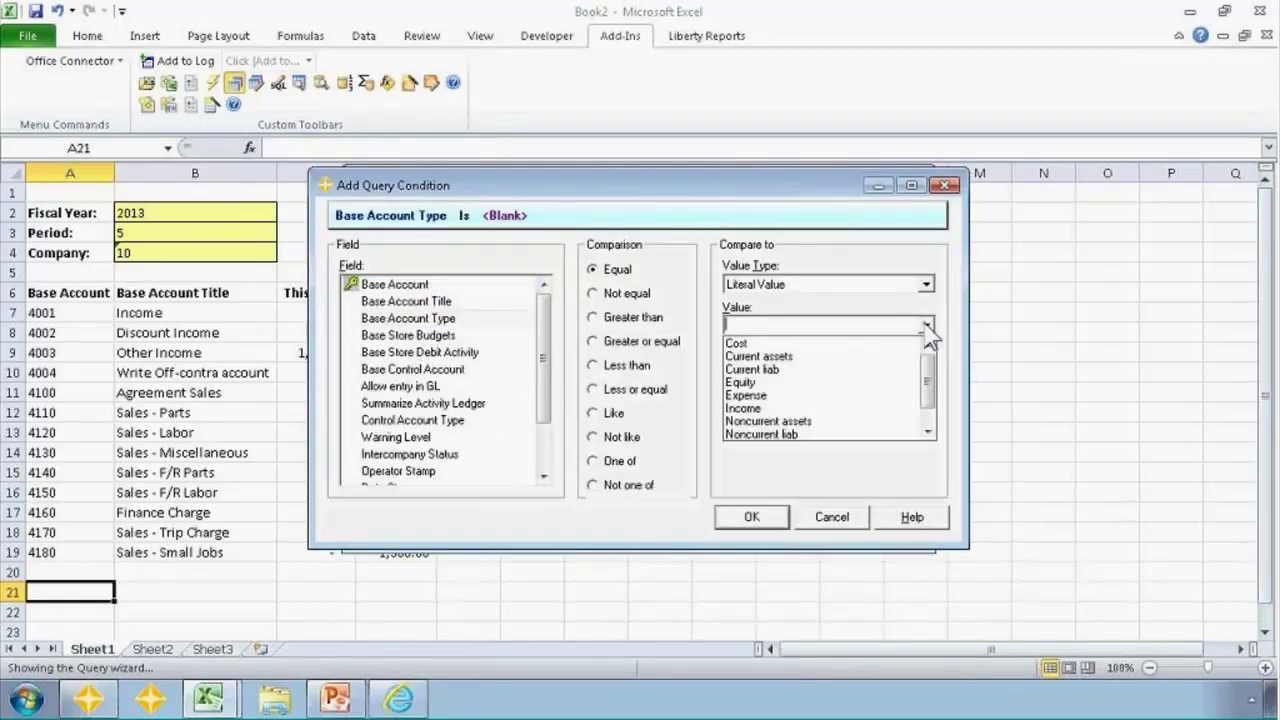
pyautogui.click(795, 343)
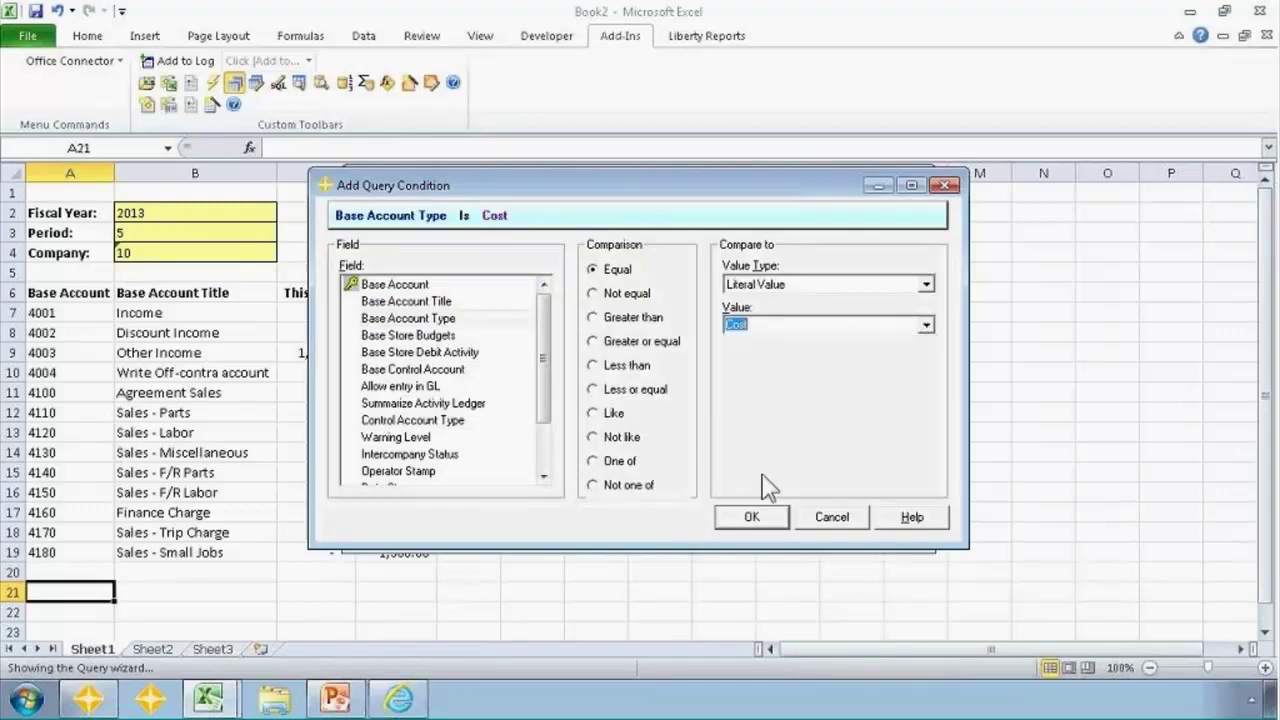
pyautogui.click(752, 515)
pyautogui.click(788, 527)
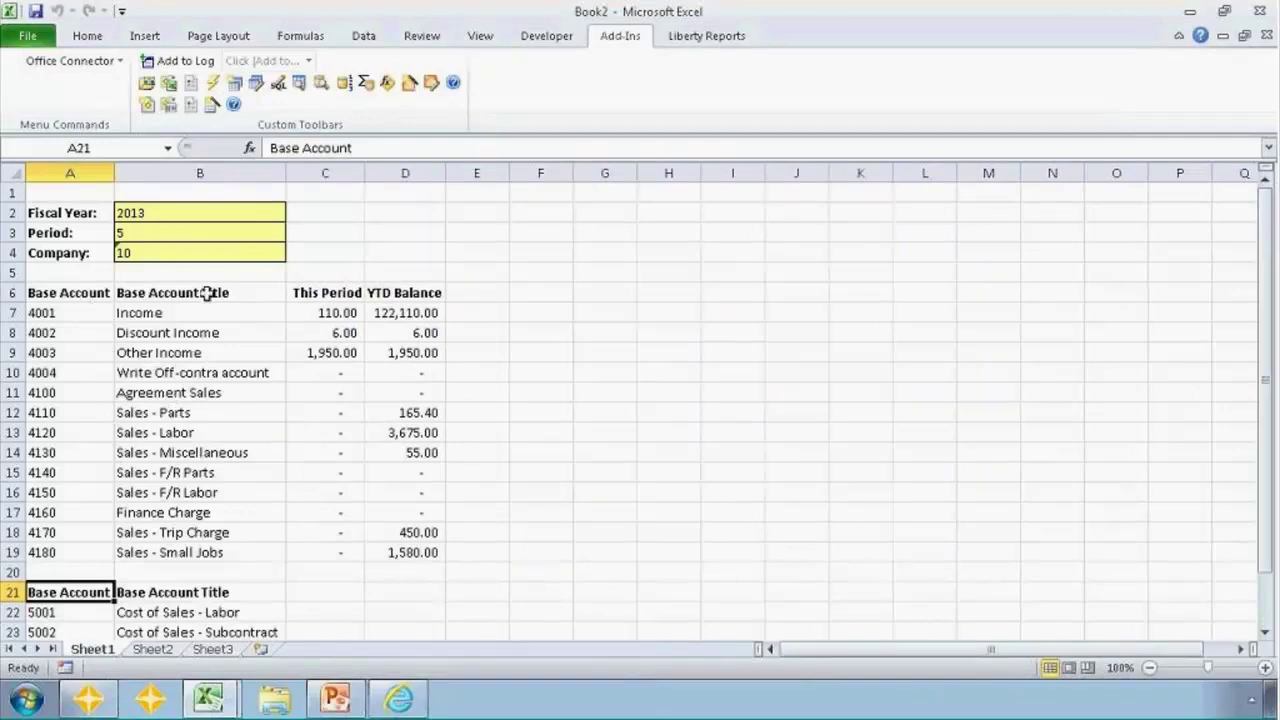
# Copy the C19:D19 amount formulas into the five cost account rows C22:D26.
pyautogui.click(314, 614)
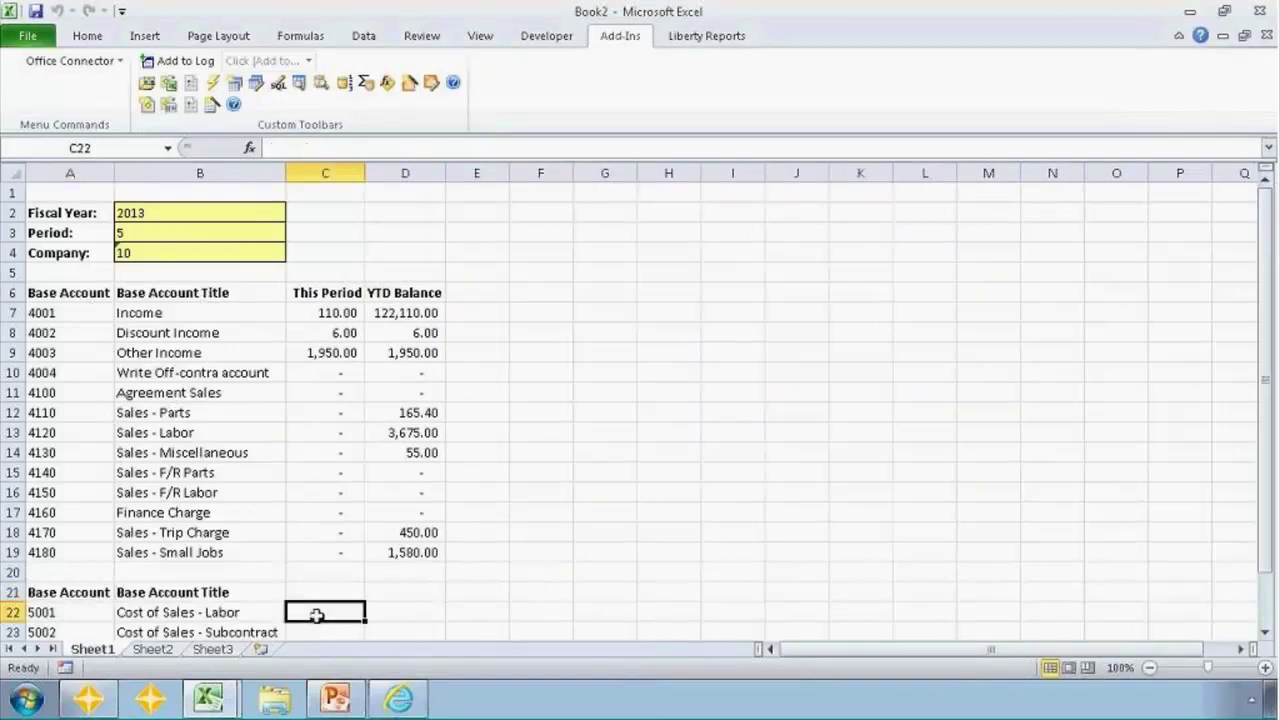
pyautogui.press('Down')
pyautogui.press('Down')
pyautogui.press('Up')
pyautogui.press('Up')
pyautogui.press('Up')
pyautogui.press('Up')
pyautogui.press('Up')
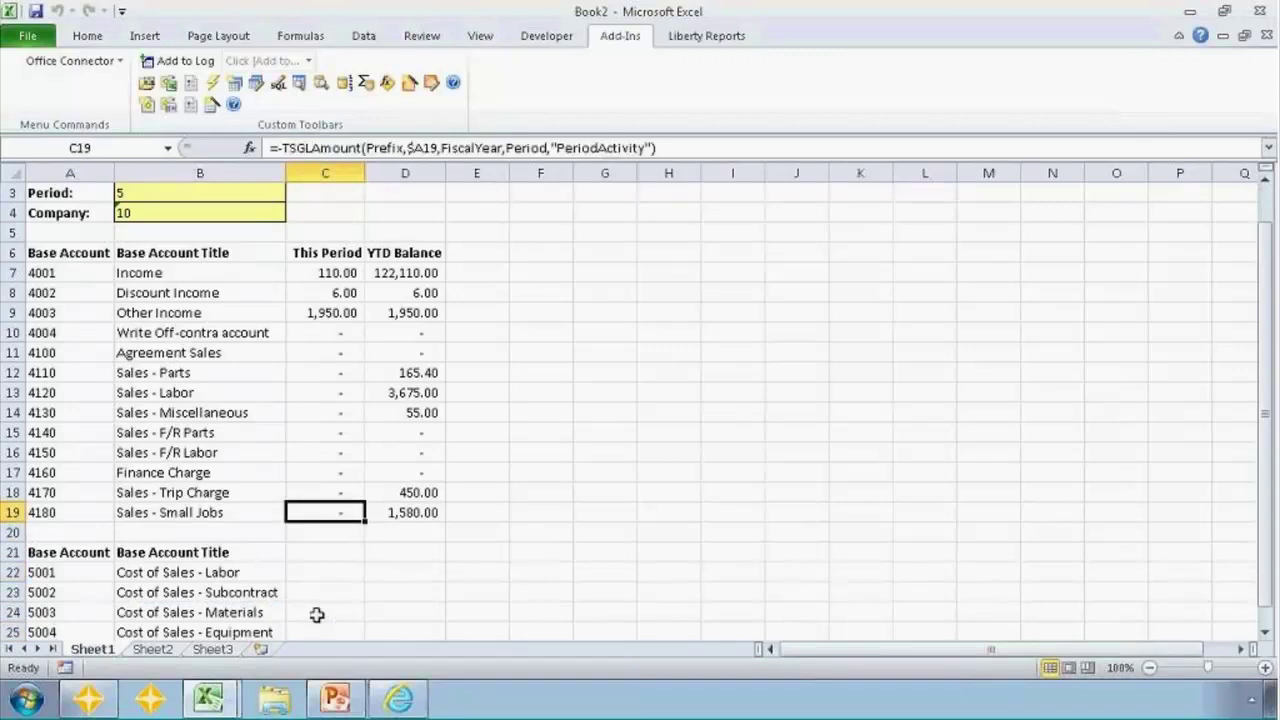
pyautogui.hotkey('ctrl', 'c')
pyautogui.press('Down')
pyautogui.press('Up')
pyautogui.hotkey('shift', 'Right')
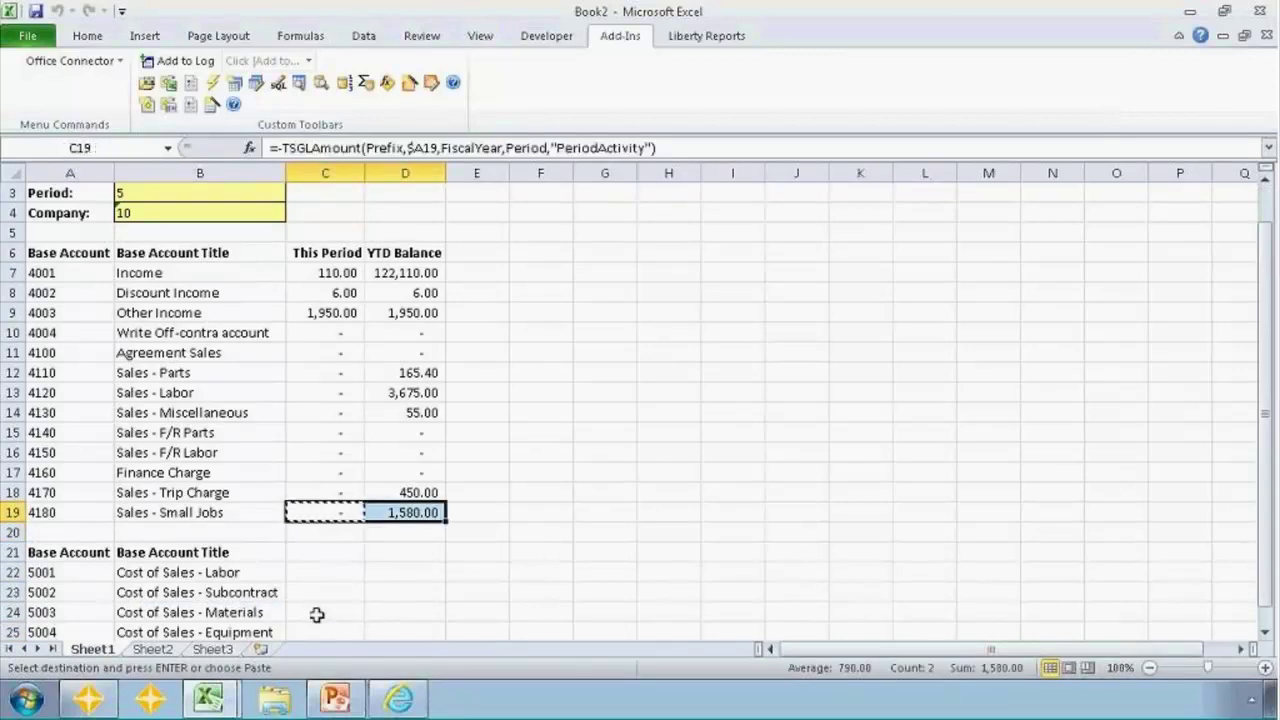
pyautogui.hotkey('ctrl', 'c')
pyautogui.press('Down')
pyautogui.press('Down')
pyautogui.press('Down')
pyautogui.hotkey('shift', 'Right')
pyautogui.hotkey('shift', 'Down')
pyautogui.hotkey('shift', 'Down')
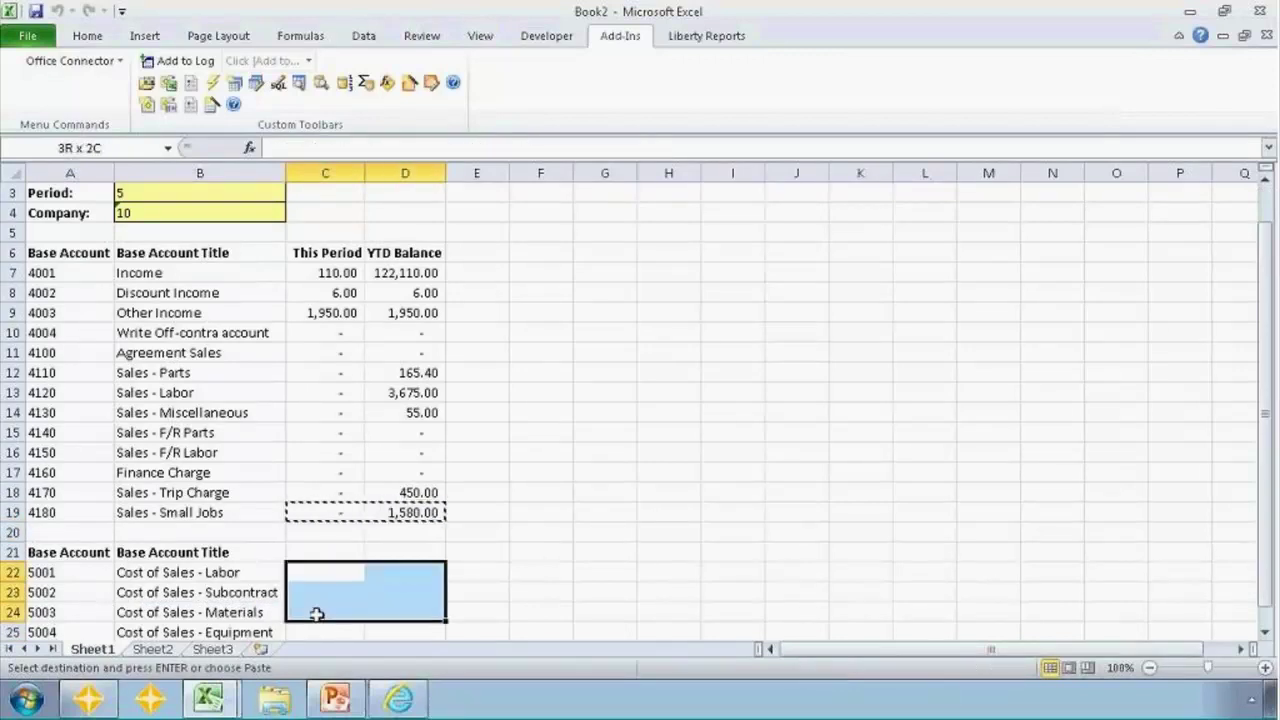
pyautogui.hotkey('shift', 'Down')
pyautogui.hotkey('shift', 'Down')
pyautogui.hotkey('shift', 'Down')
pyautogui.hotkey('shift', 'Up')
pyautogui.hotkey('ctrl', 'v')
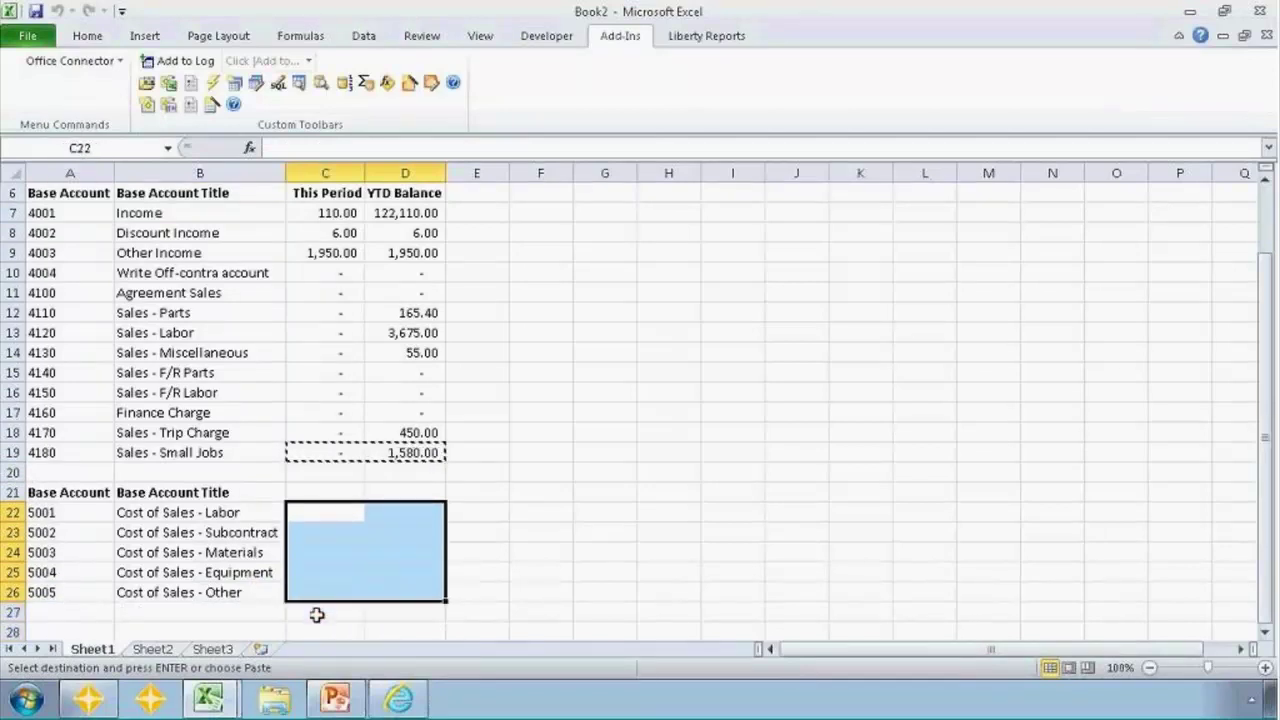
pyautogui.press('Escape')
# Remove the leading minus from the labor row's This Period and YTD formulas in C22:D22.
pyautogui.press('Up')
pyautogui.press('Down')
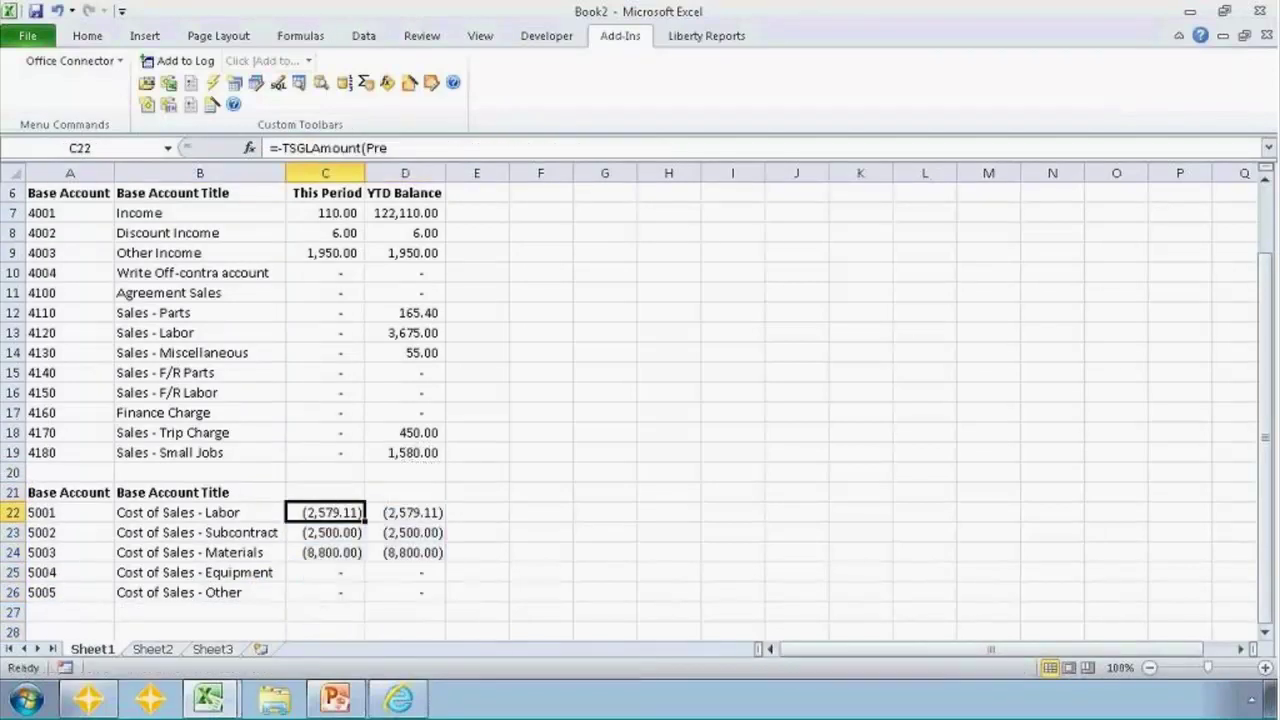
pyautogui.press('F2')
pyautogui.press('Home')
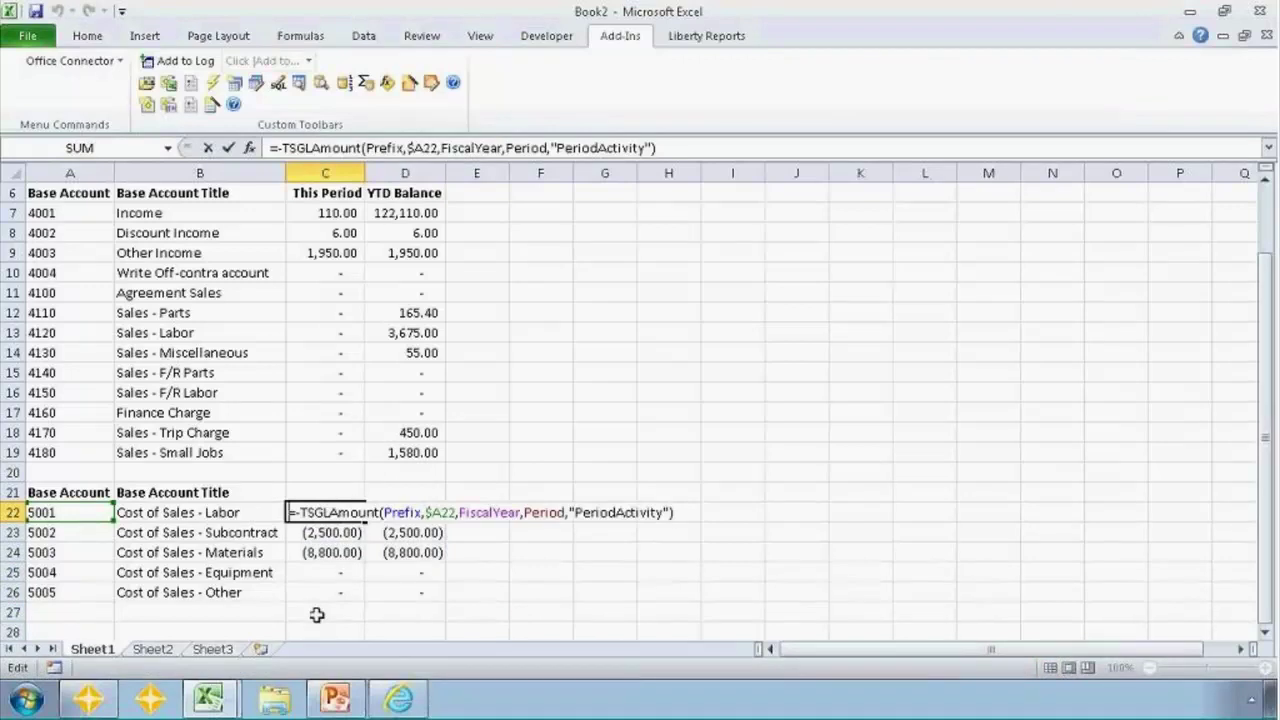
pyautogui.press('Right')
pyautogui.press('Right')
pyautogui.press('Return')
pyautogui.press('Up')
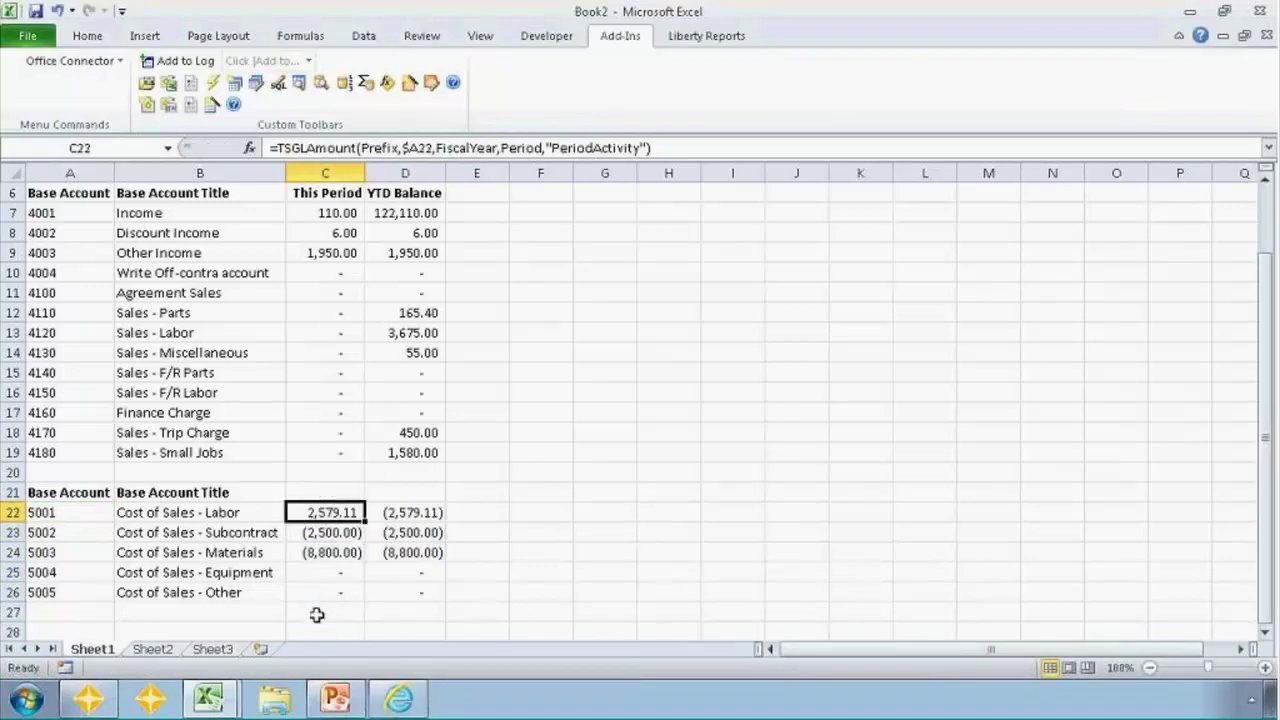
pyautogui.press('Right')
pyautogui.press('F2')
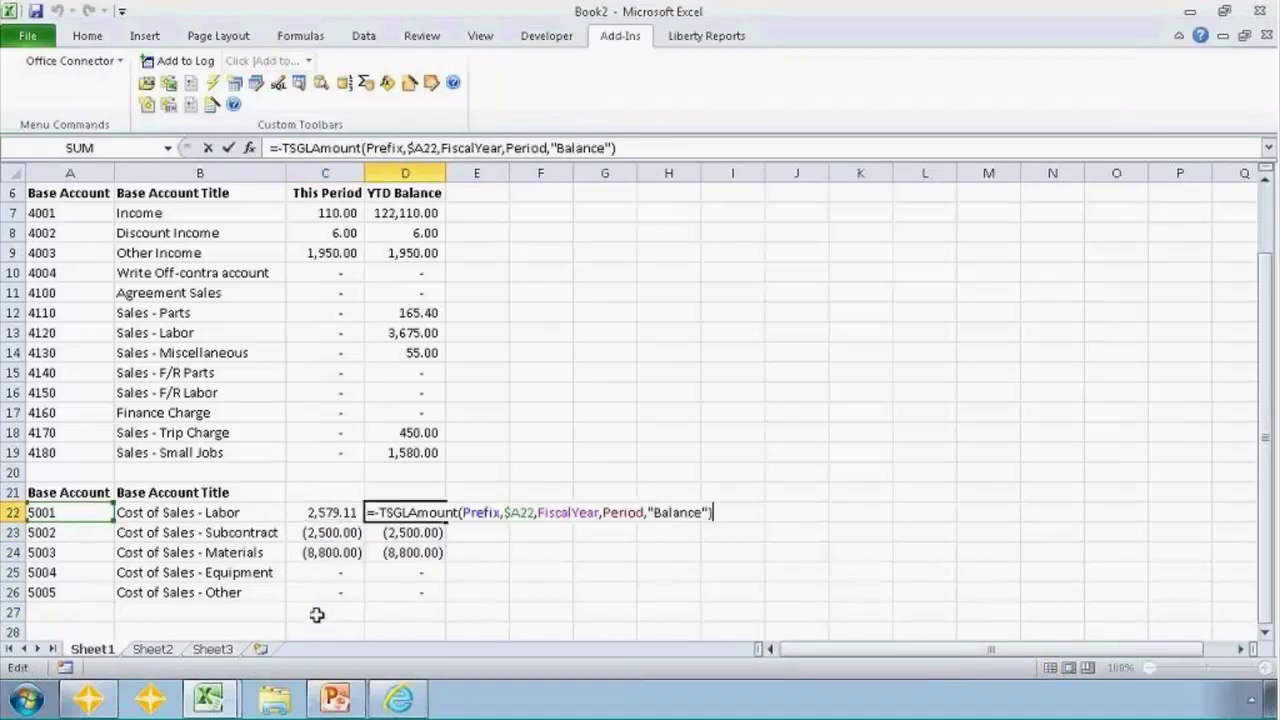
pyautogui.press('Home')
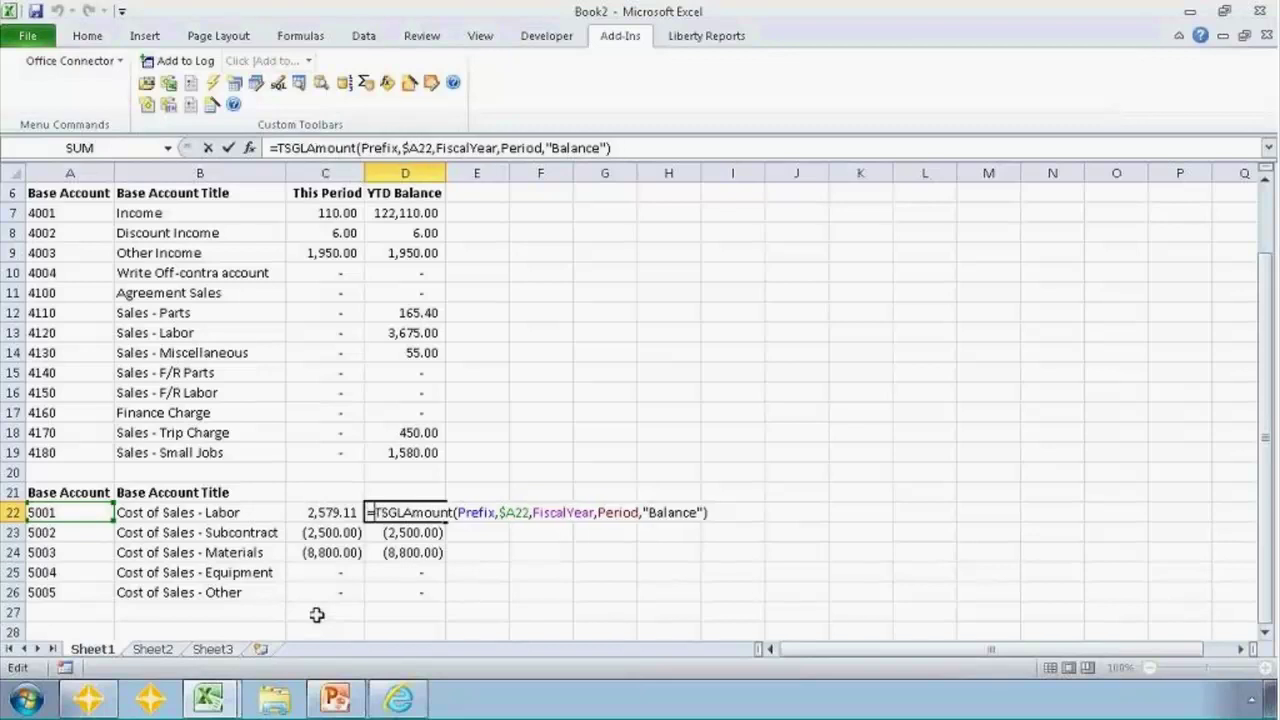
pyautogui.press('Return')
# Copy the corrected C22:D22 formulas down to the remaining cost rows C23:D26.
pyautogui.press('Up')
pyautogui.press('Left')
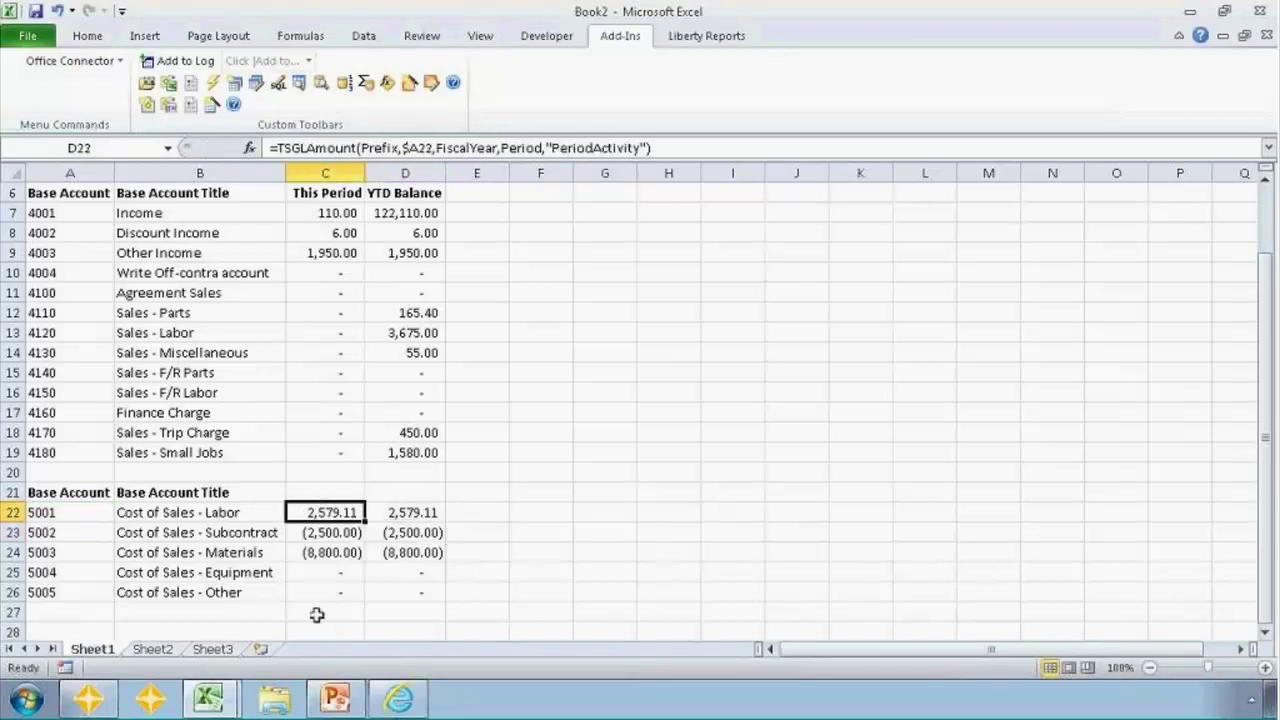
pyautogui.hotkey('shift', 'Right')
pyautogui.hotkey('ctrl', 'c')
pyautogui.press('Down')
pyautogui.hotkey('shift', 'Right')
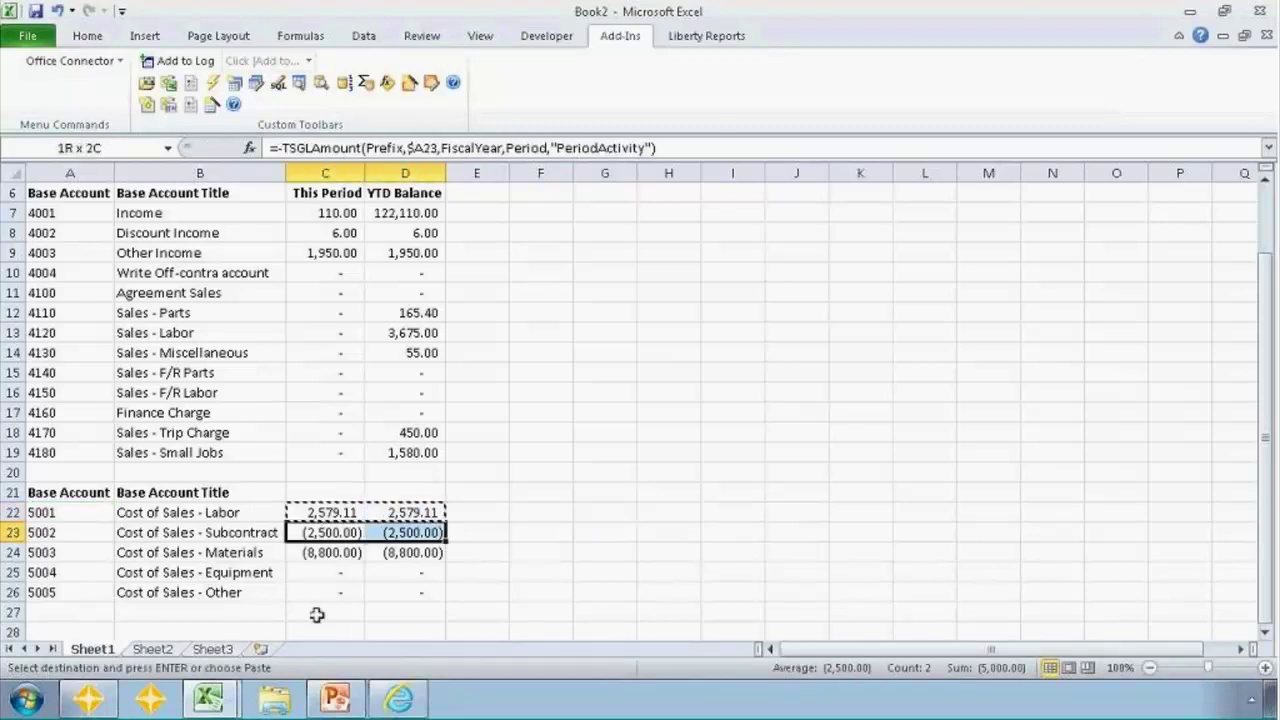
pyautogui.hotkey('shift', 'Down')
pyautogui.hotkey('shift', 'Down')
pyautogui.hotkey('shift', 'Down')
pyautogui.hotkey('ctrl', 'v')
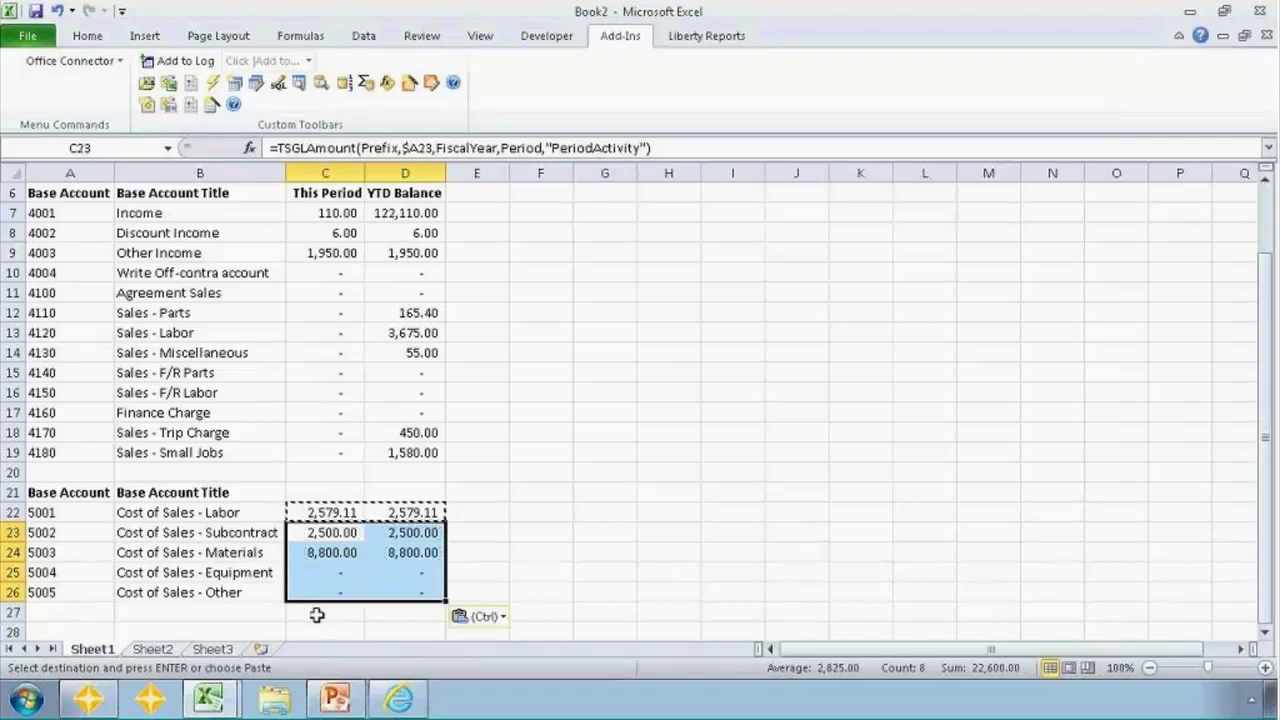
pyautogui.press('Escape')
pyautogui.press('Up')
pyautogui.press('Up')
# Insert a blank row 21, then total income with =SUM(C7:C19) in C20 and copy it to D20.
pyautogui.hotkey('alt', 'i')
pyautogui.press('r')
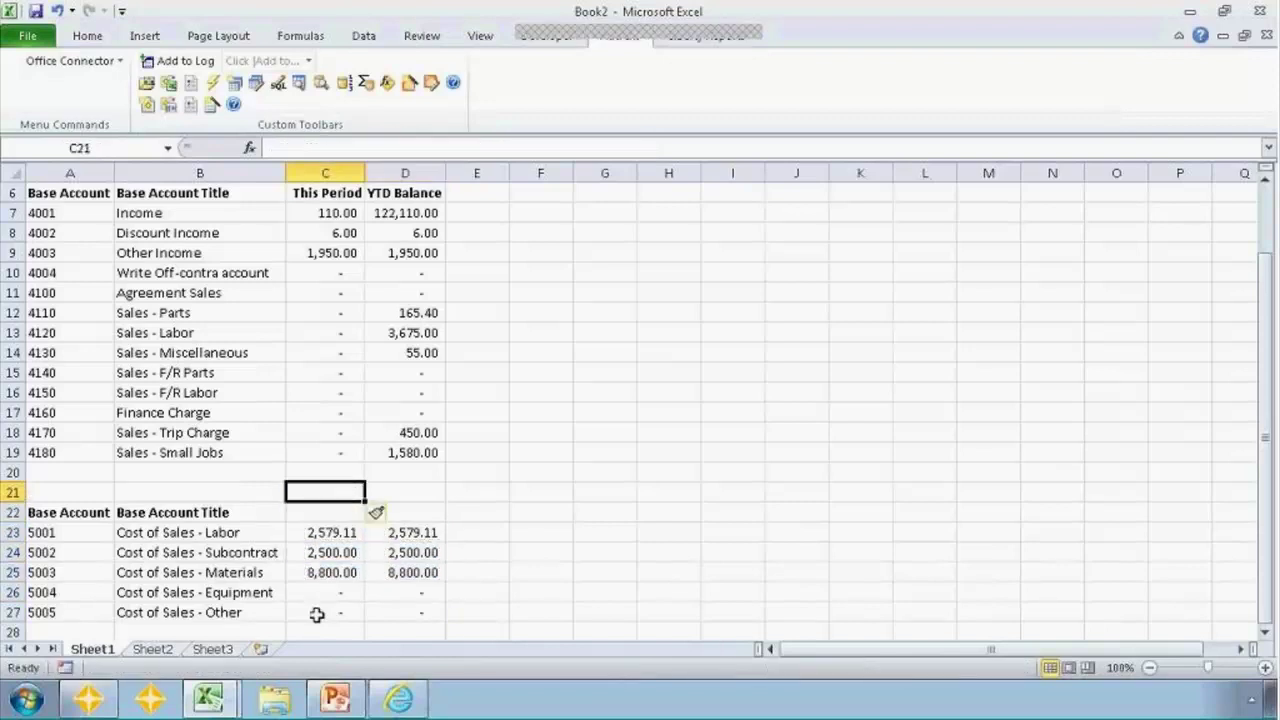
pyautogui.press('Up')
pyautogui.write('=SUM(')
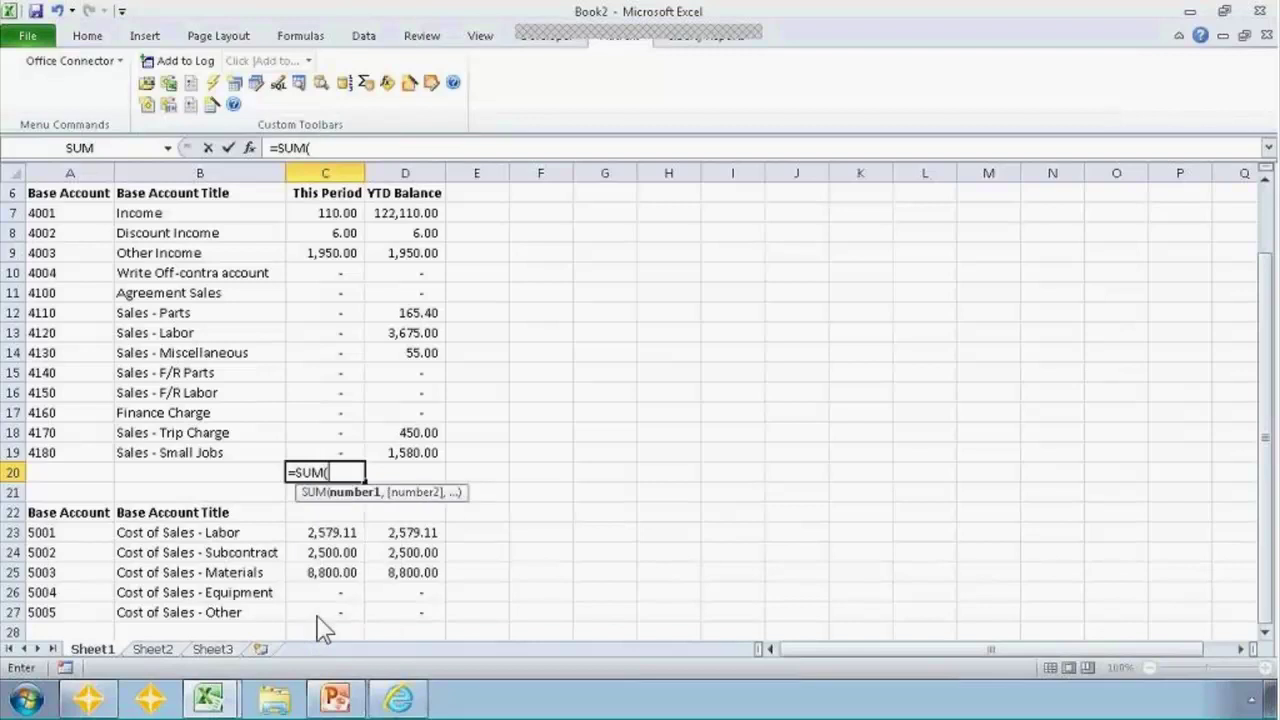
pyautogui.moveTo(329, 209); pyautogui.dragTo(332, 452)
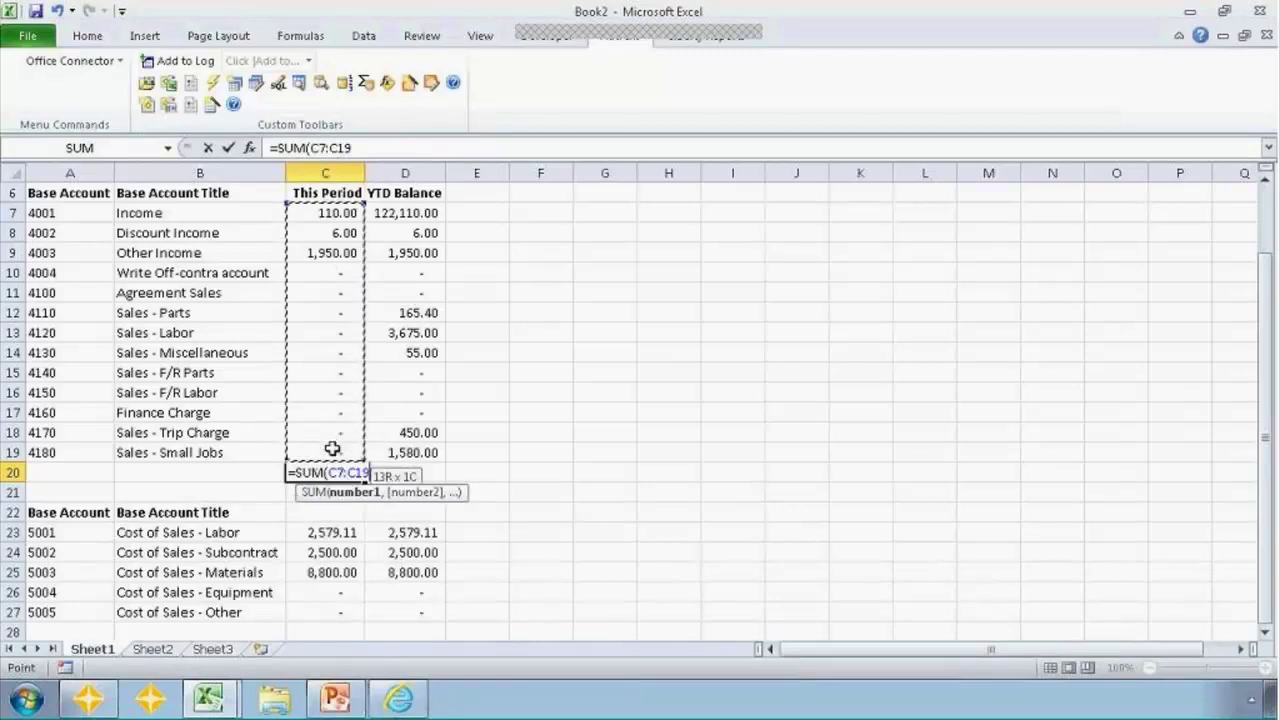
pyautogui.press('Return')
pyautogui.press('Up')
pyautogui.hotkey('ctrl', 'c')
pyautogui.press('Right')
pyautogui.hotkey('ctrl', 'v')
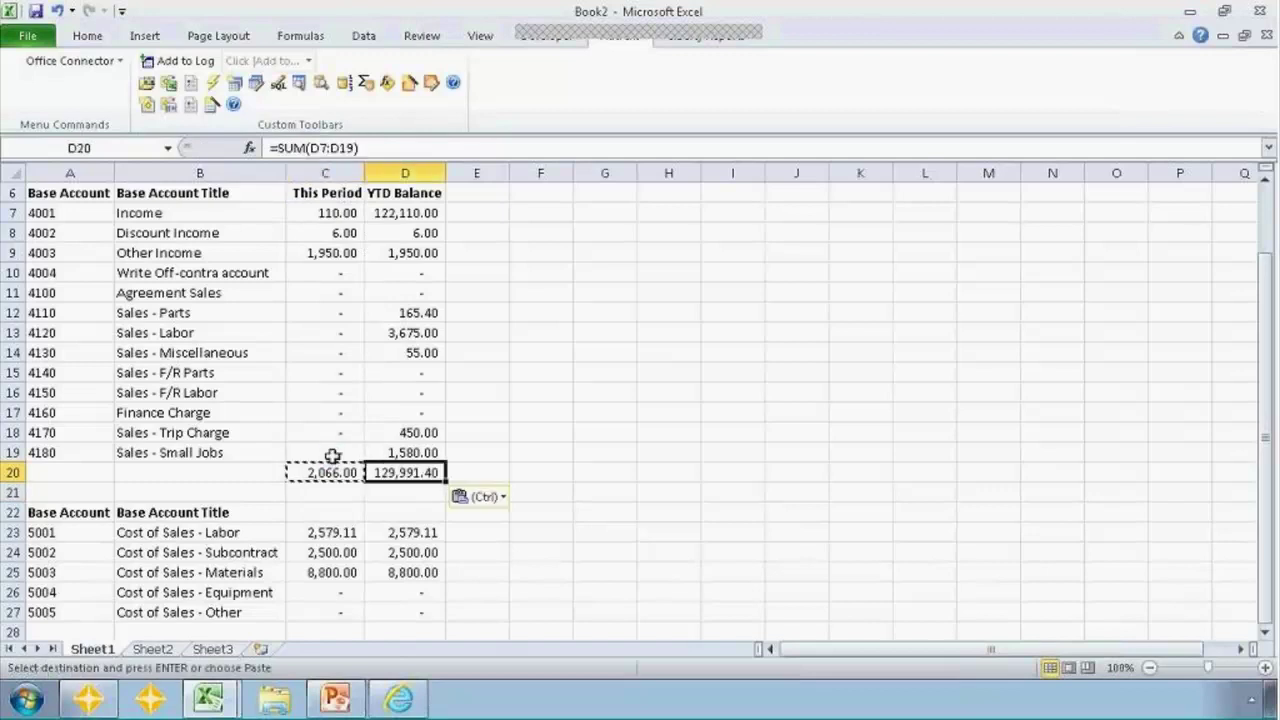
pyautogui.press('Return')
# Total the cost accounts with =SUM(C23:C27) in C28 and copy it to D28.
pyautogui.press('Down')
pyautogui.press('Down')
pyautogui.press('Down')
pyautogui.press('Down')
pyautogui.press('Down')
pyautogui.press('Down')
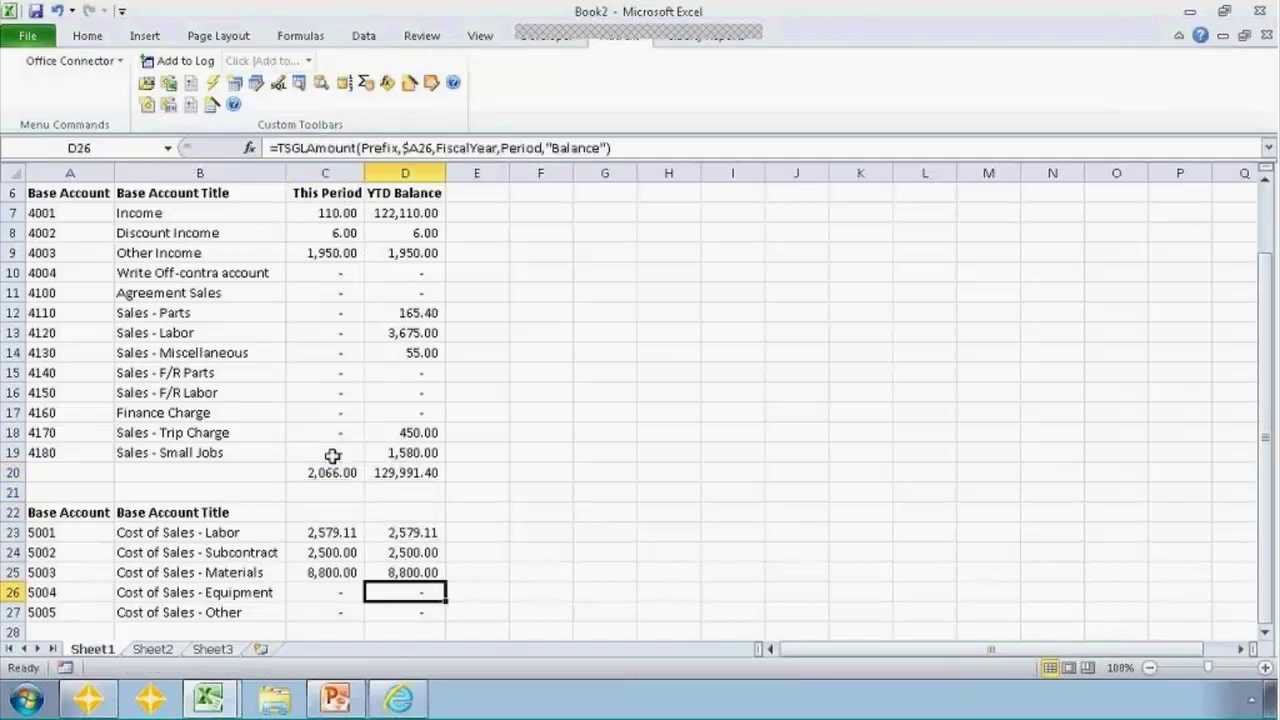
pyautogui.press('Left')
pyautogui.press('Down')
pyautogui.write('=SUM(')
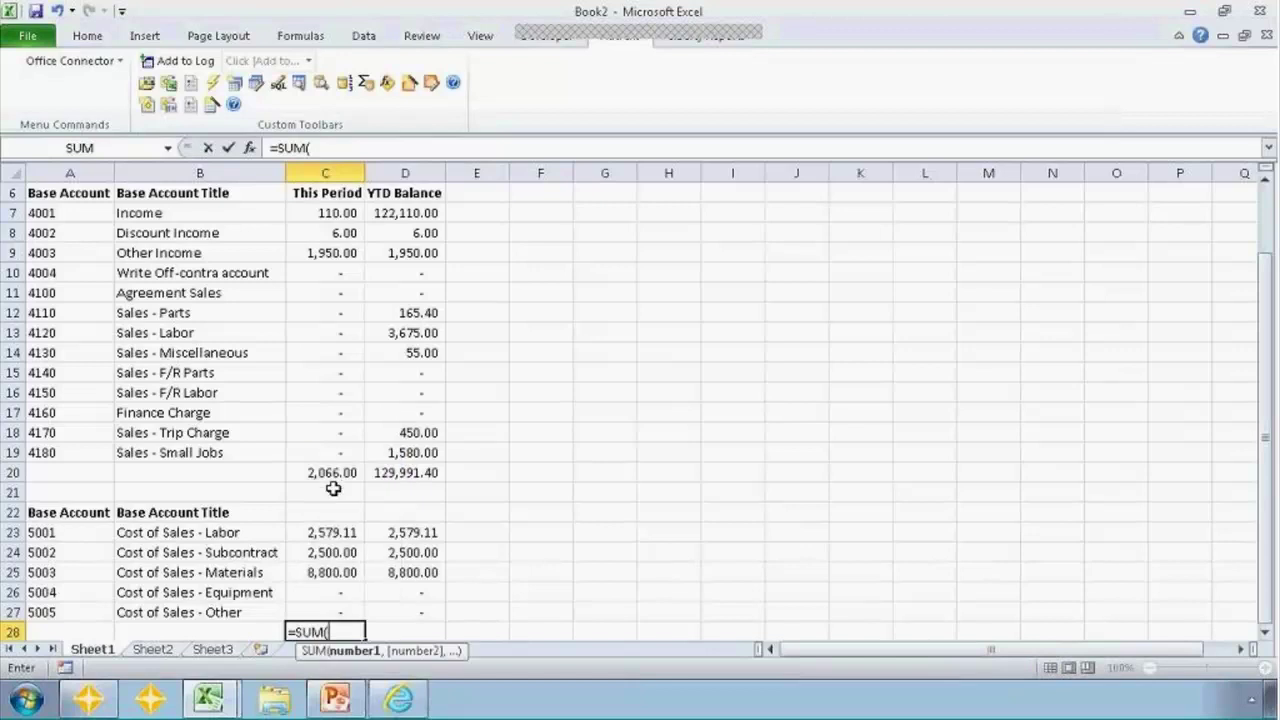
pyautogui.moveTo(330, 531); pyautogui.dragTo(329, 603)
pyautogui.press('Return')
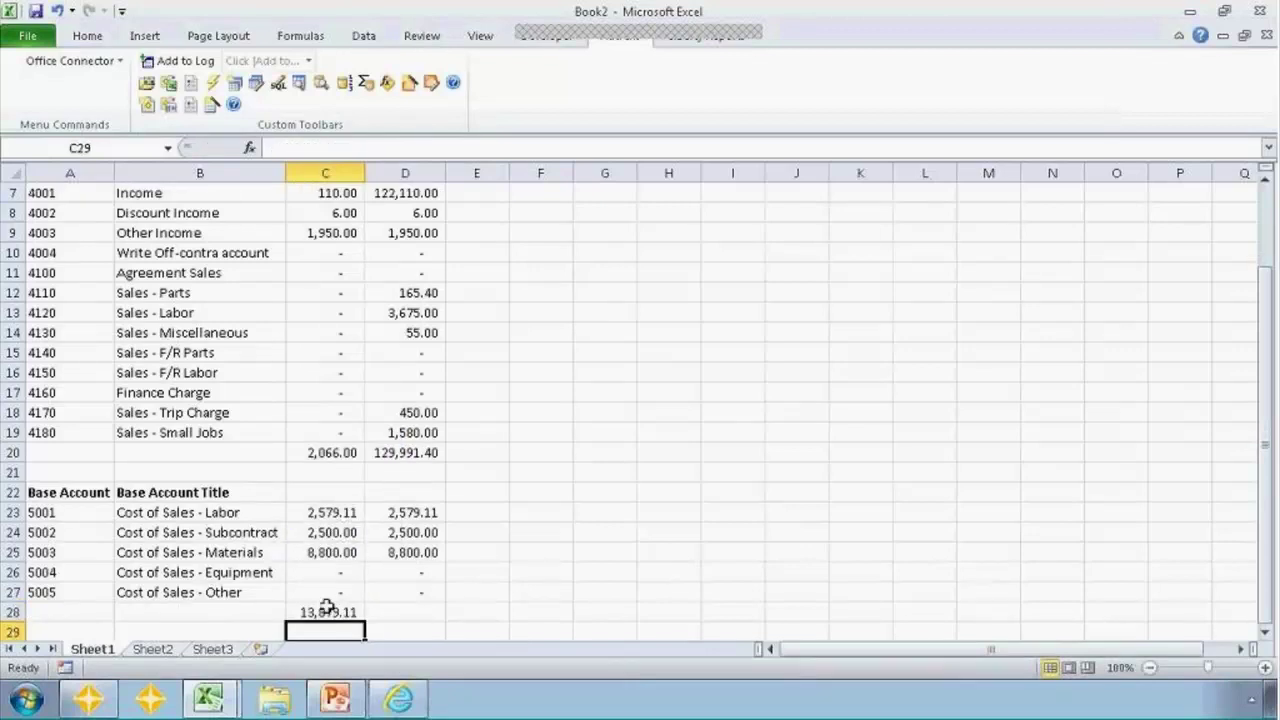
pyautogui.click(327, 606)
pyautogui.hotkey('ctrl', 'c')
pyautogui.press('Right')
pyautogui.hotkey('ctrl', 'v')
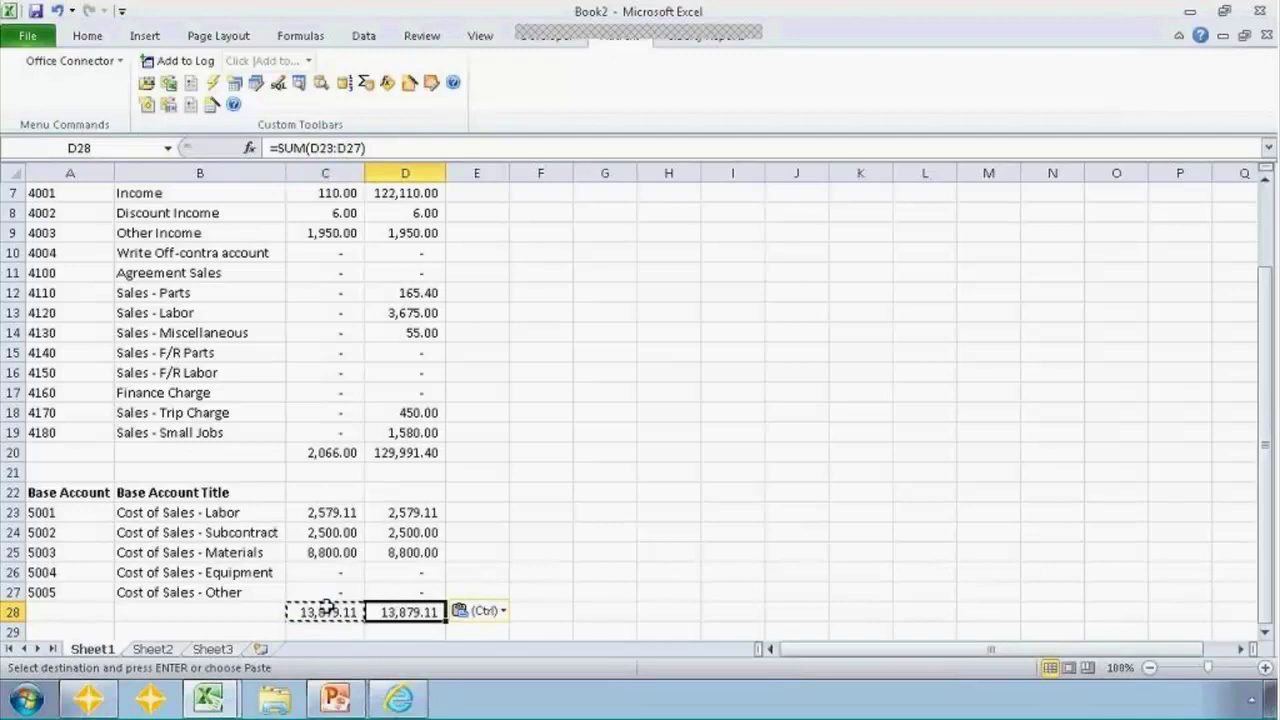
pyautogui.press('Up')
pyautogui.press('Up')
pyautogui.press('Up')
pyautogui.press('Up')
pyautogui.press('Up')
# Negate the labor This Period formula in C23 by adding a minus after the equals sign.
pyautogui.press('Left')
pyautogui.press('Down')
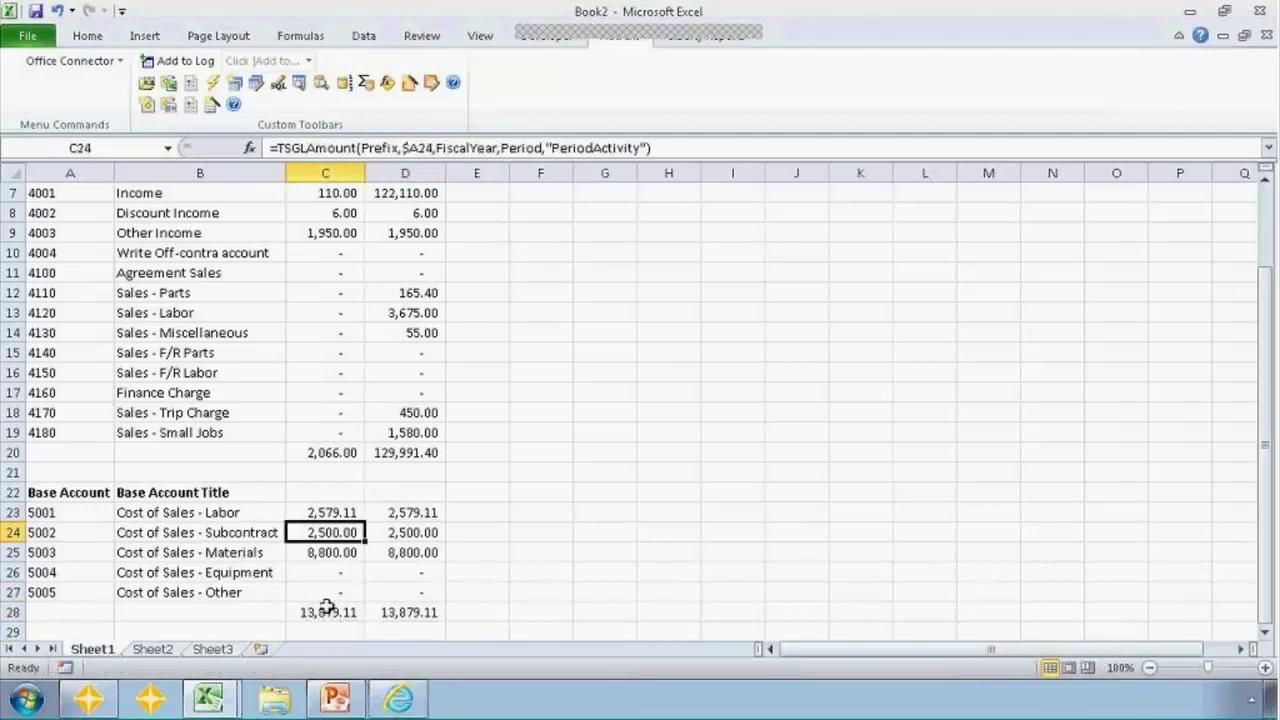
pyautogui.press('Up')
pyautogui.press('F2')
pyautogui.press('Home')
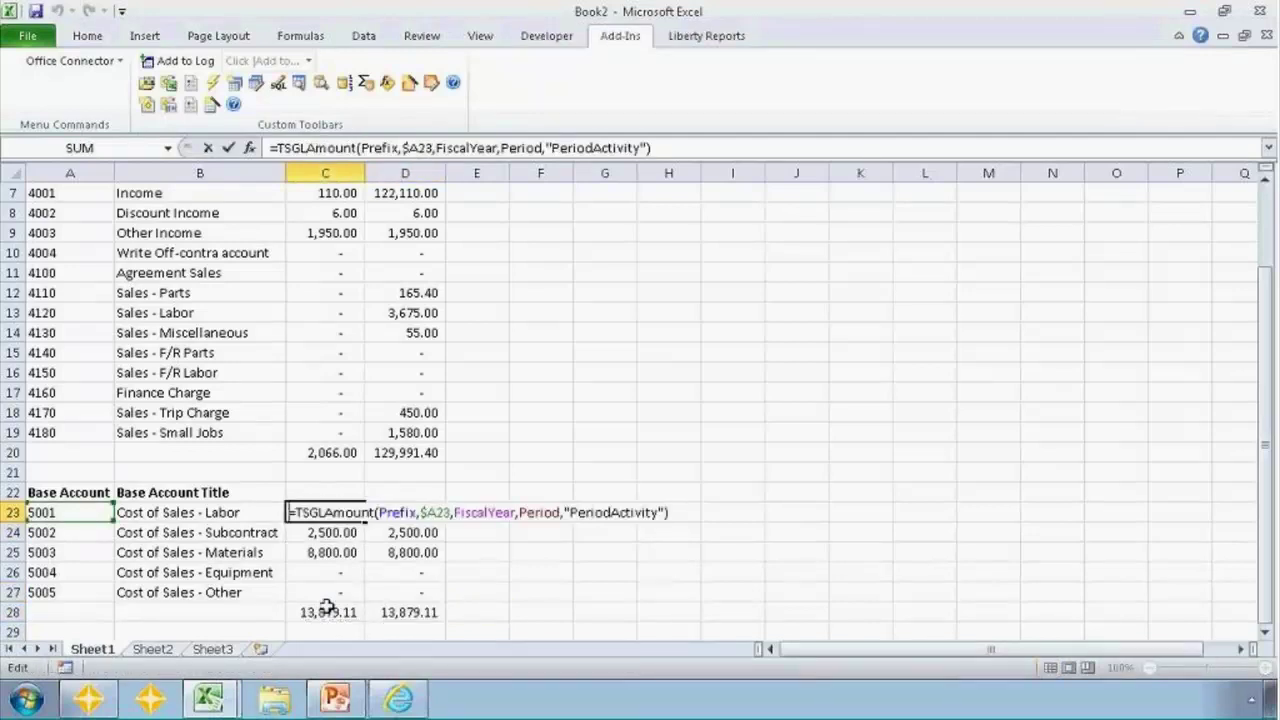
pyautogui.press('Right')
pyautogui.write('-')
pyautogui.press('Return')
pyautogui.press('Up')
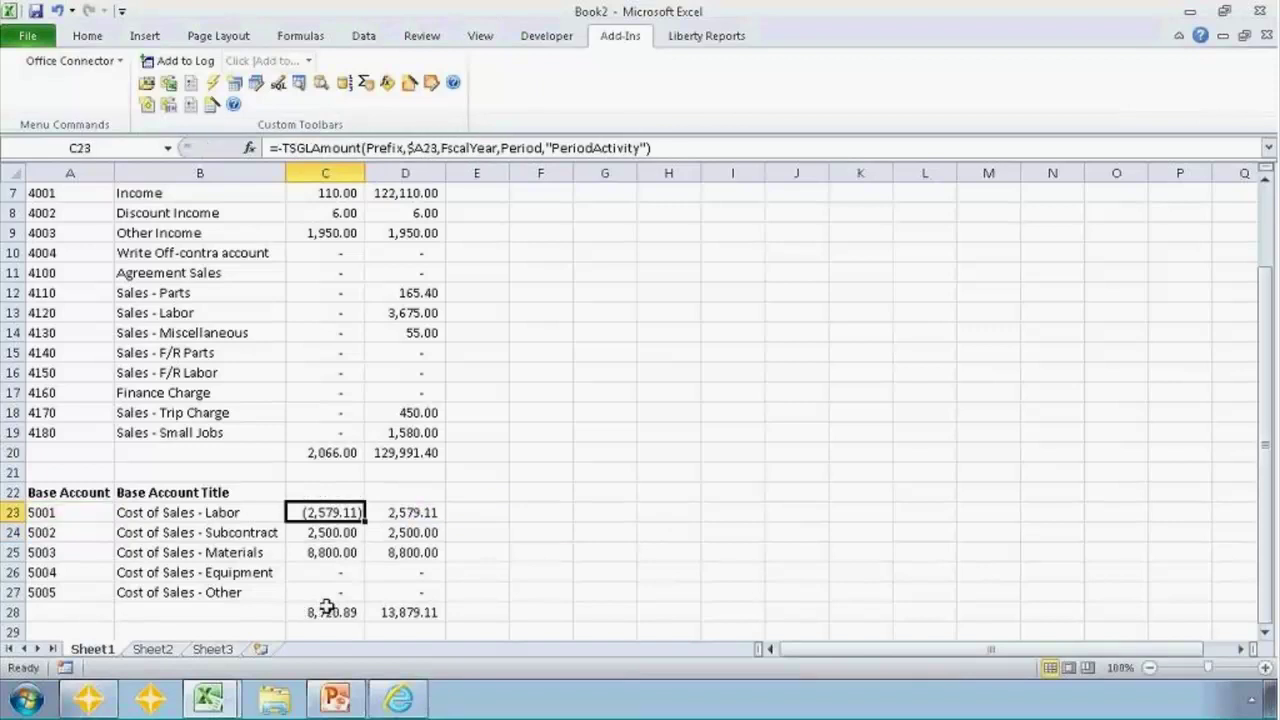
pyautogui.hotkey('ctrl', 'c')
pyautogui.press('Escape')
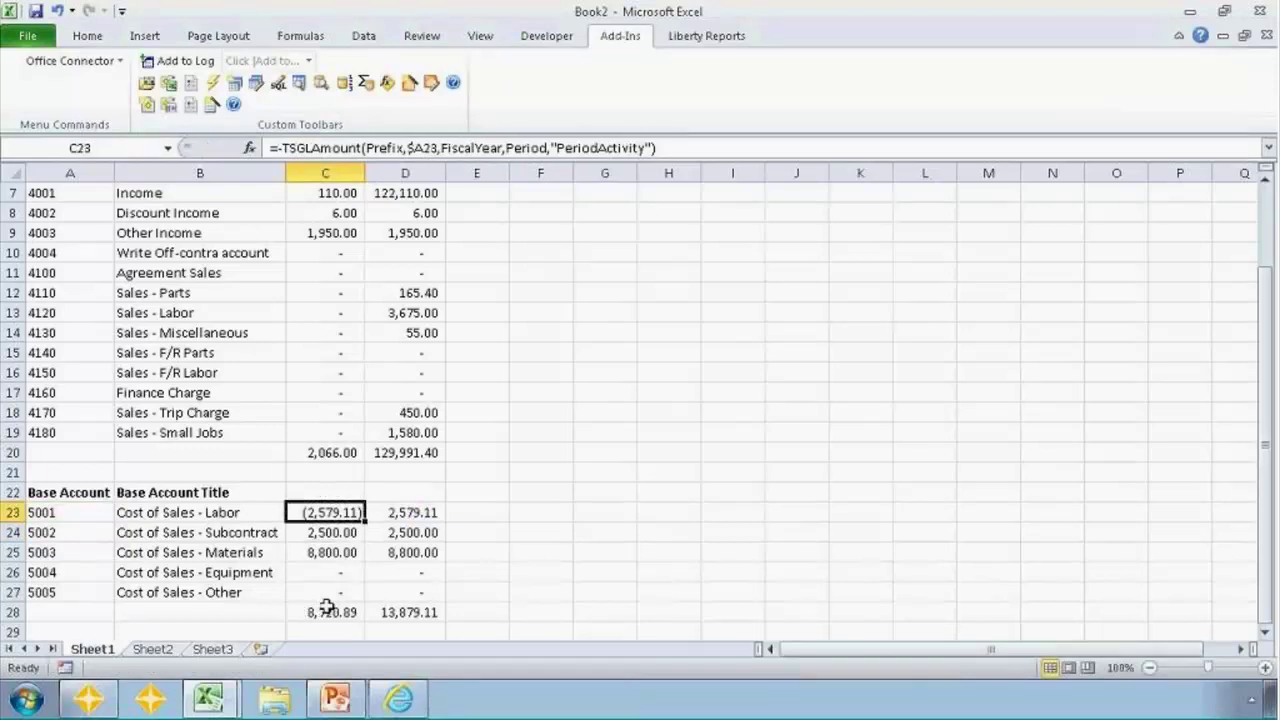
# Negate the labor YTD Balance formula in D23 with a leading minus.
pyautogui.press('Right')
pyautogui.press('F2')
pyautogui.press('Home')
pyautogui.press('Right')
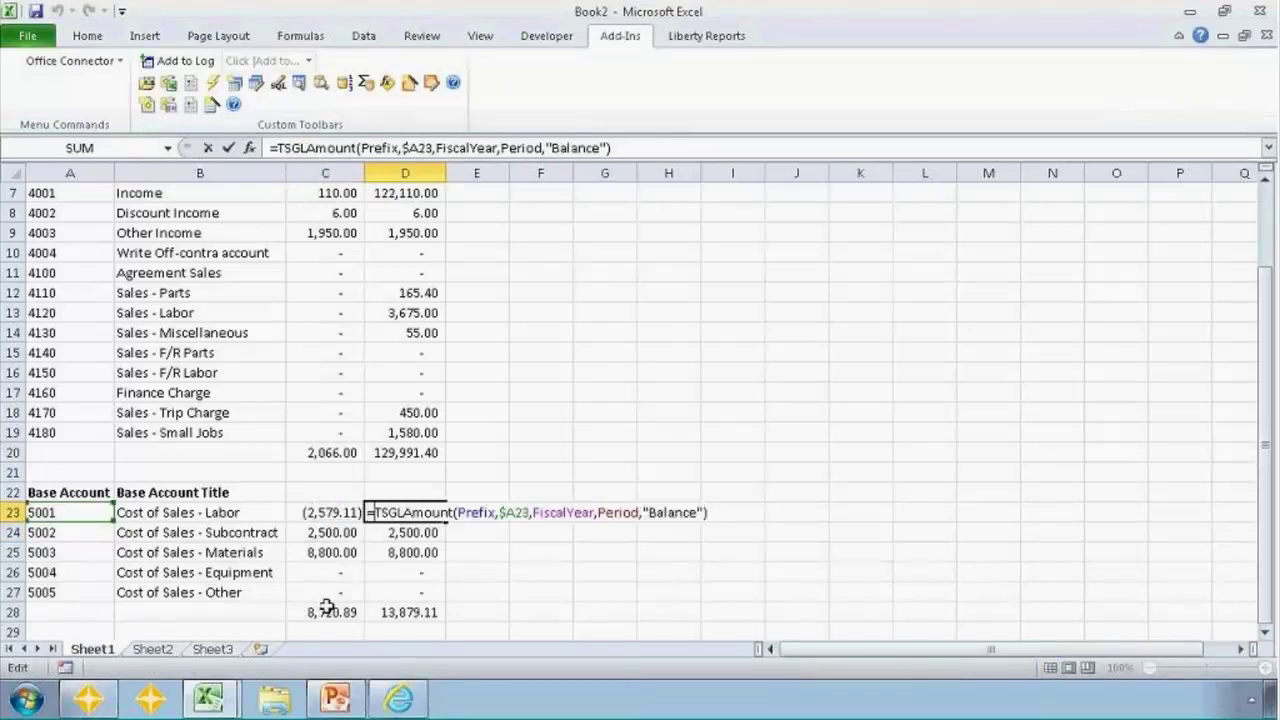
pyautogui.write('-')
pyautogui.press('Return')
# Copy the negated C23:D23 formulas into C24:D27, making both row 28 totals (13,879.11).
pyautogui.press('Up')
pyautogui.press('Left')
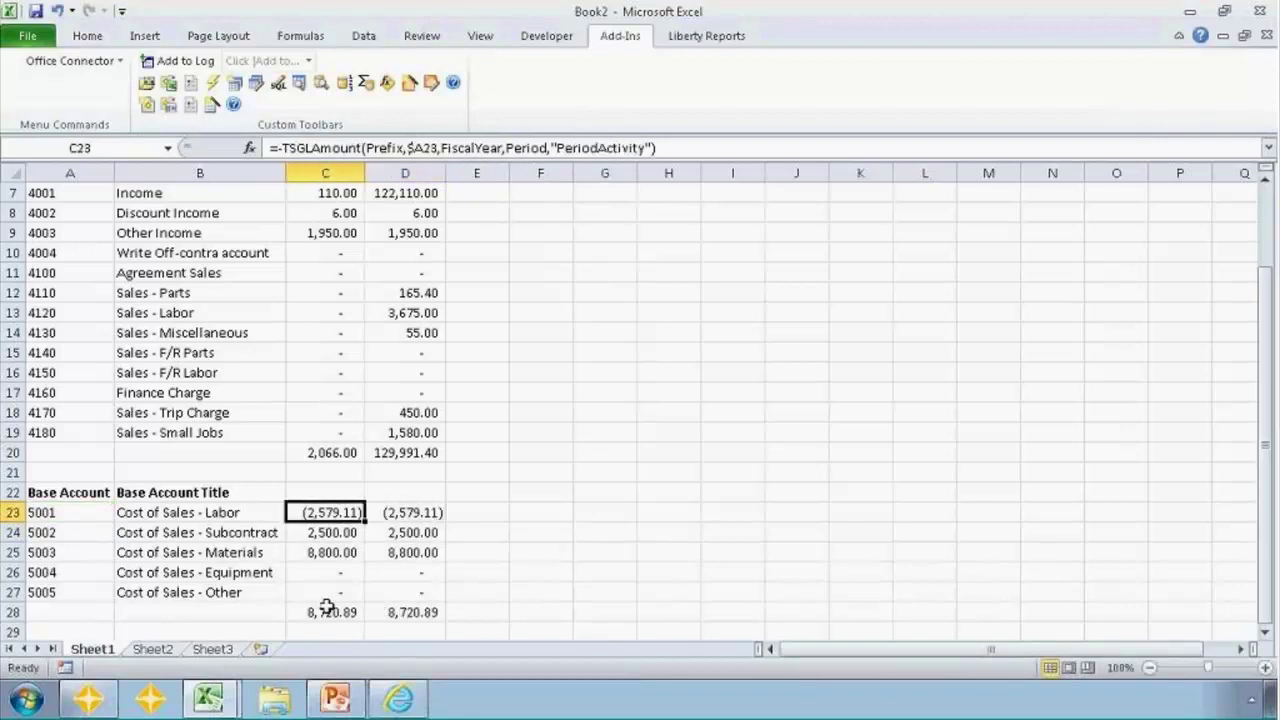
pyautogui.hotkey('shift', 'Right')
pyautogui.hotkey('ctrl', 'c')
pyautogui.hotkey('shift', 'Down')
pyautogui.press('Down')
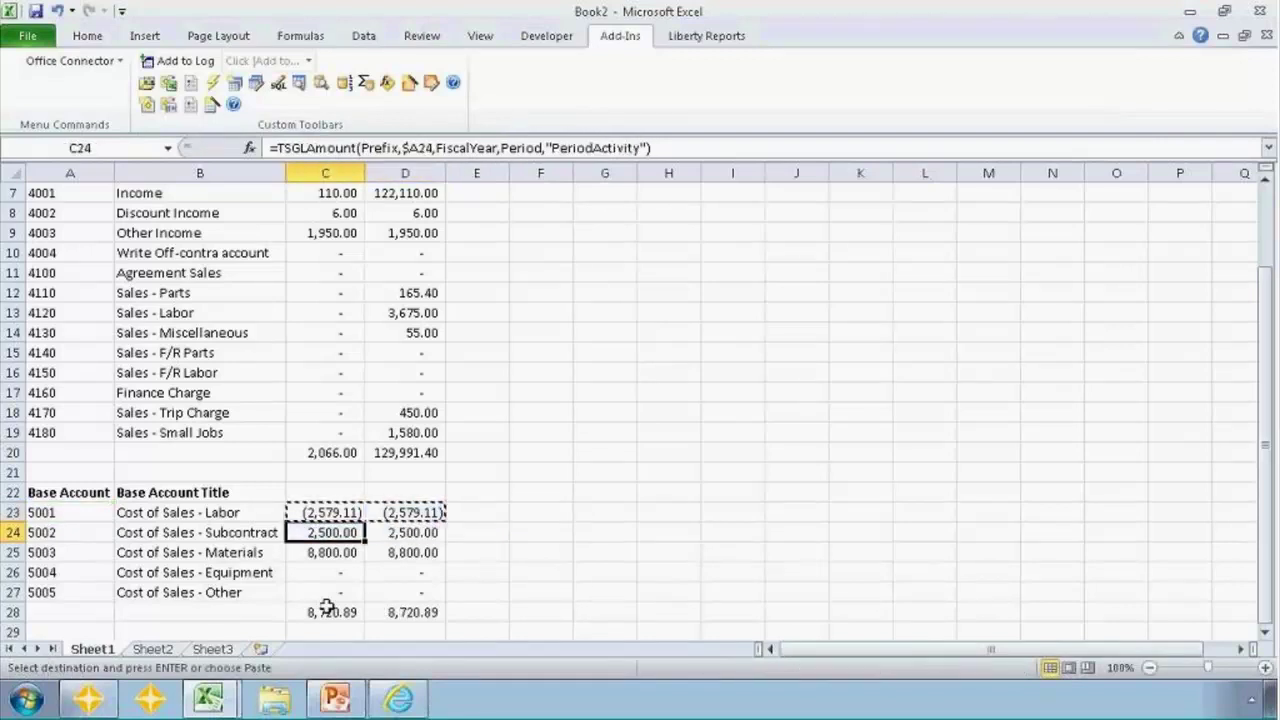
pyautogui.hotkey('shift', 'Right')
pyautogui.hotkey('shift', 'Down')
pyautogui.hotkey('shift', 'Down')
pyautogui.hotkey('shift', 'Down')
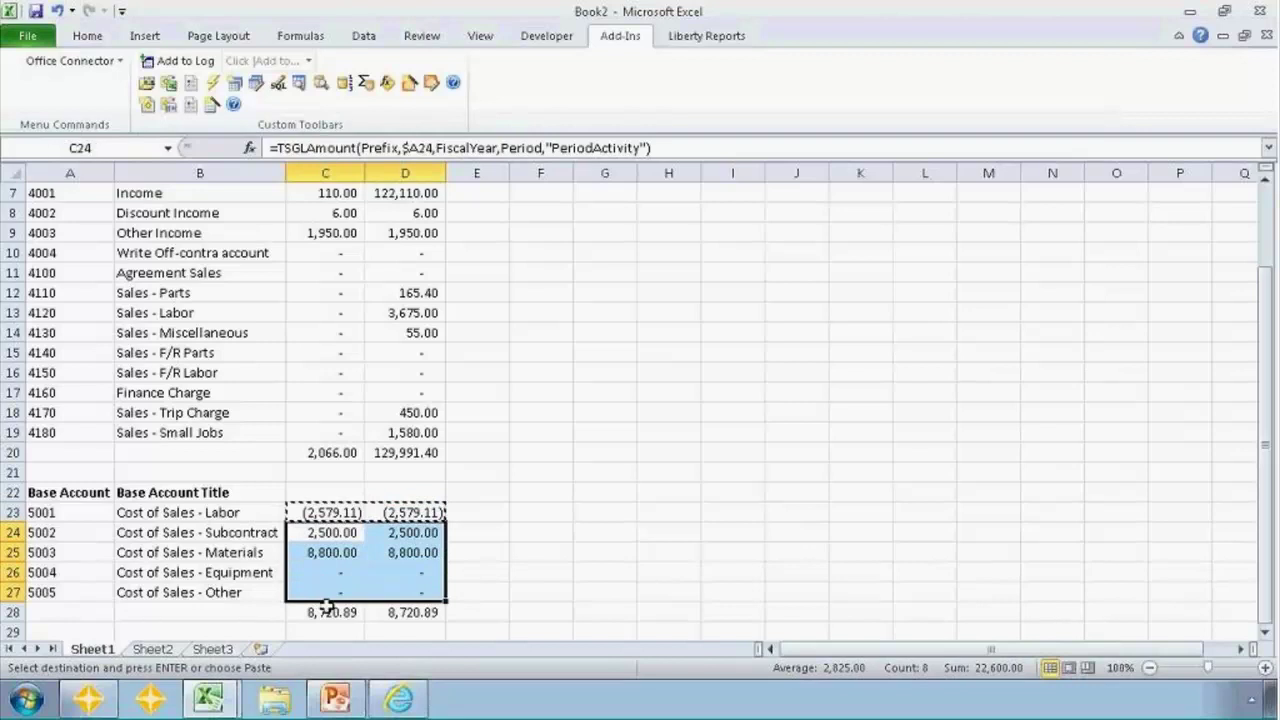
pyautogui.hotkey('ctrl', 'v')
pyautogui.press('Escape')
pyautogui.press('Down')
pyautogui.press('Down')
pyautogui.press('Up')
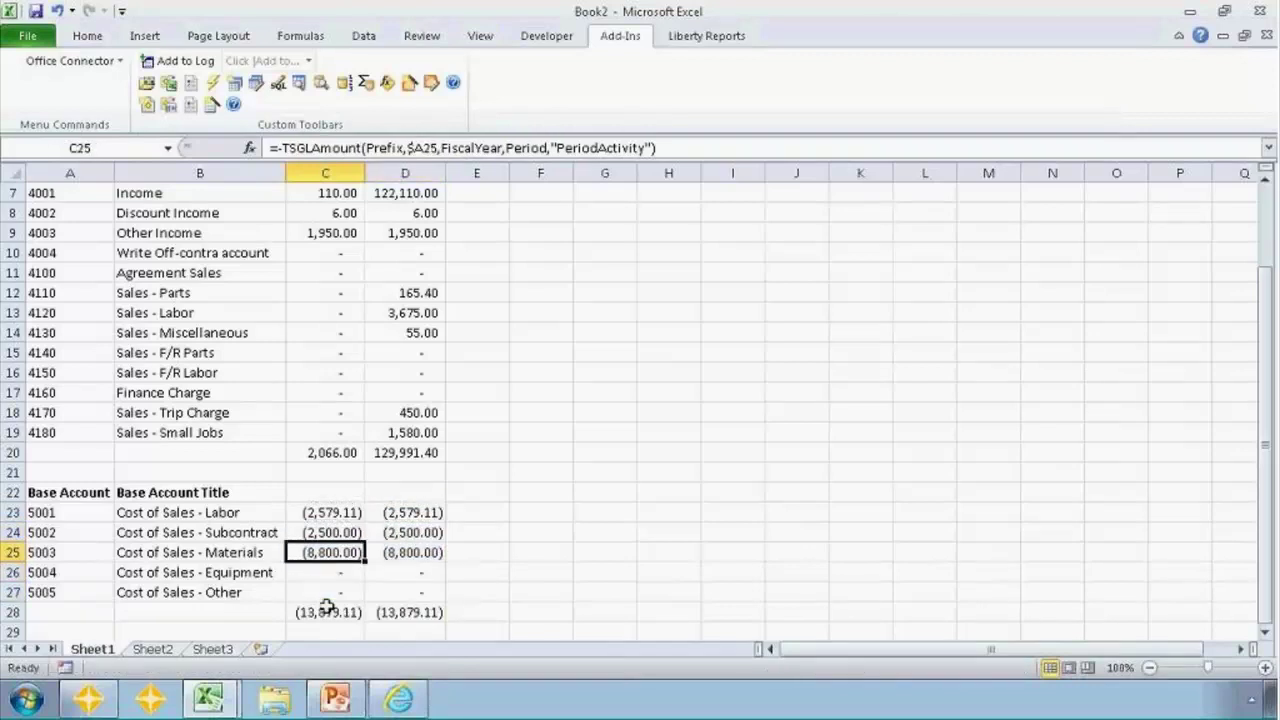
pyautogui.press('Up')
pyautogui.press('Up')
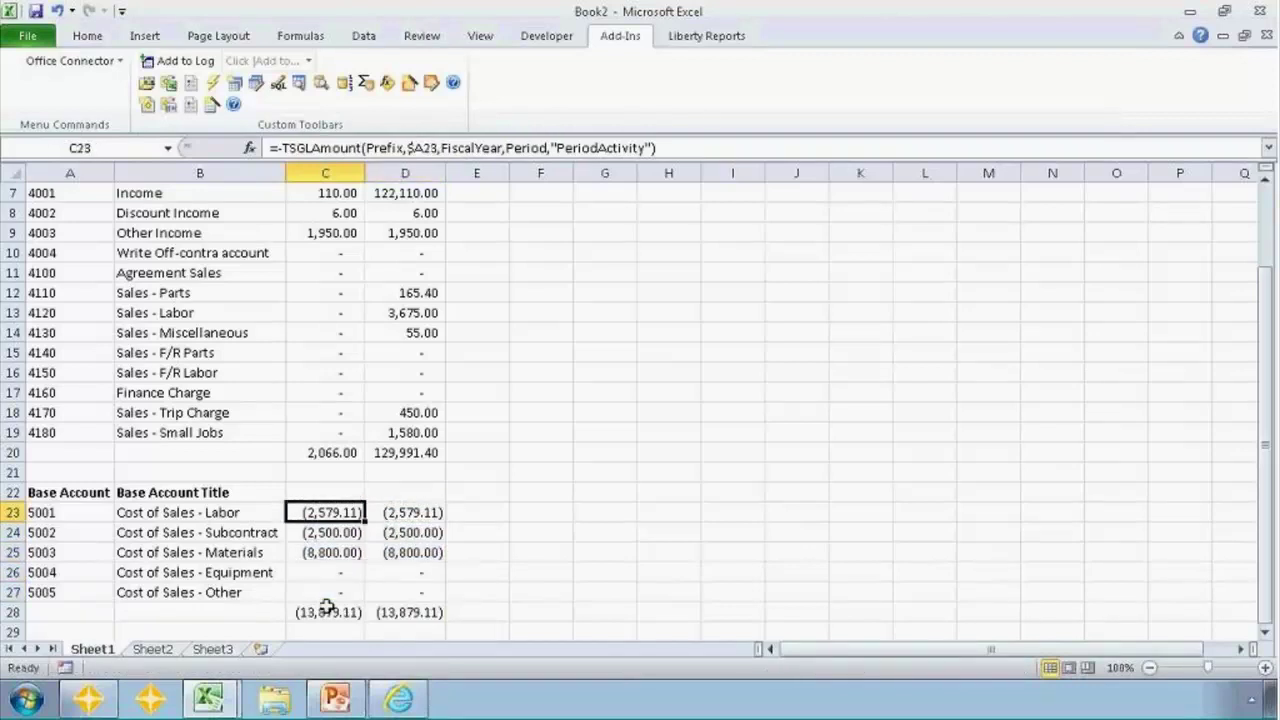
# Select the This Period amounts C7:C28 to check their total, then move to C30.
pyautogui.click(325, 196)
pyautogui.moveTo(325, 196); pyautogui.dragTo(333, 610)
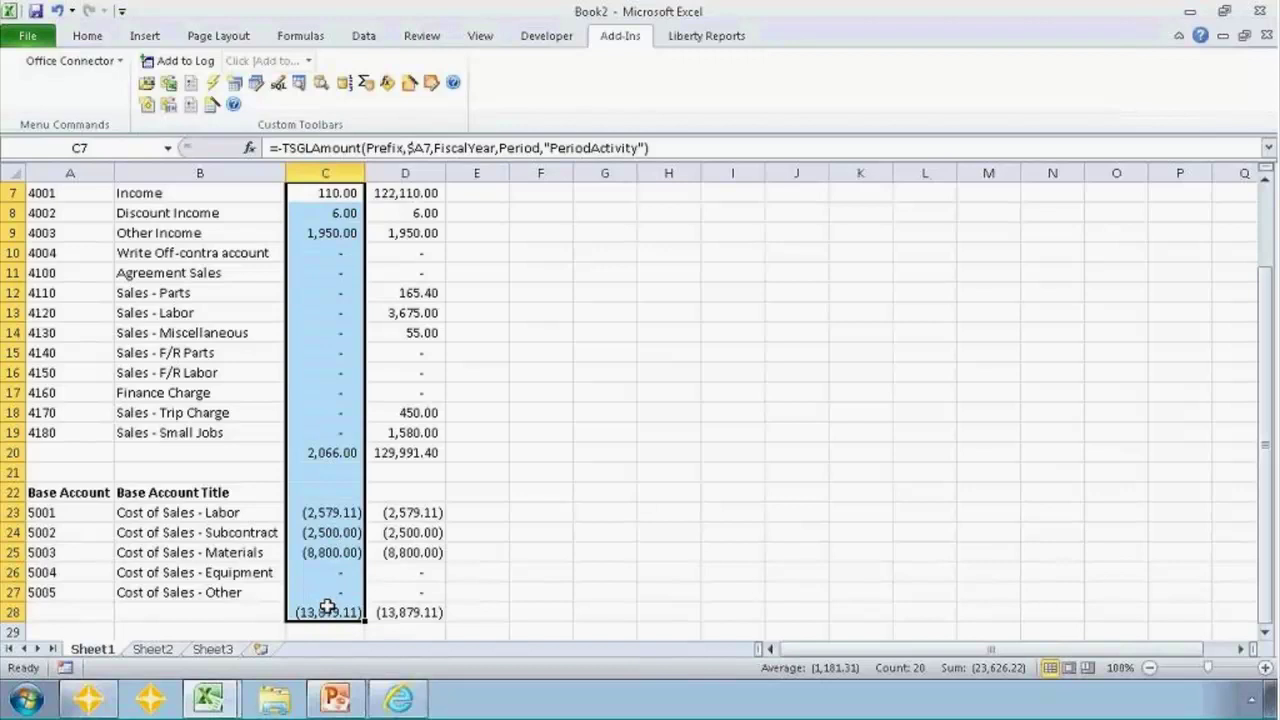
pyautogui.press('Down')
pyautogui.press('Down')
pyautogui.press('Down')
pyautogui.press('Down')
pyautogui.press('Down')
pyautogui.press('Down')
pyautogui.press('Down')
pyautogui.press('Down')
pyautogui.press('Down')
pyautogui.press('Down')
pyautogui.press('Down')
pyautogui.press('Down')
pyautogui.press('Down')
pyautogui.press('Down')
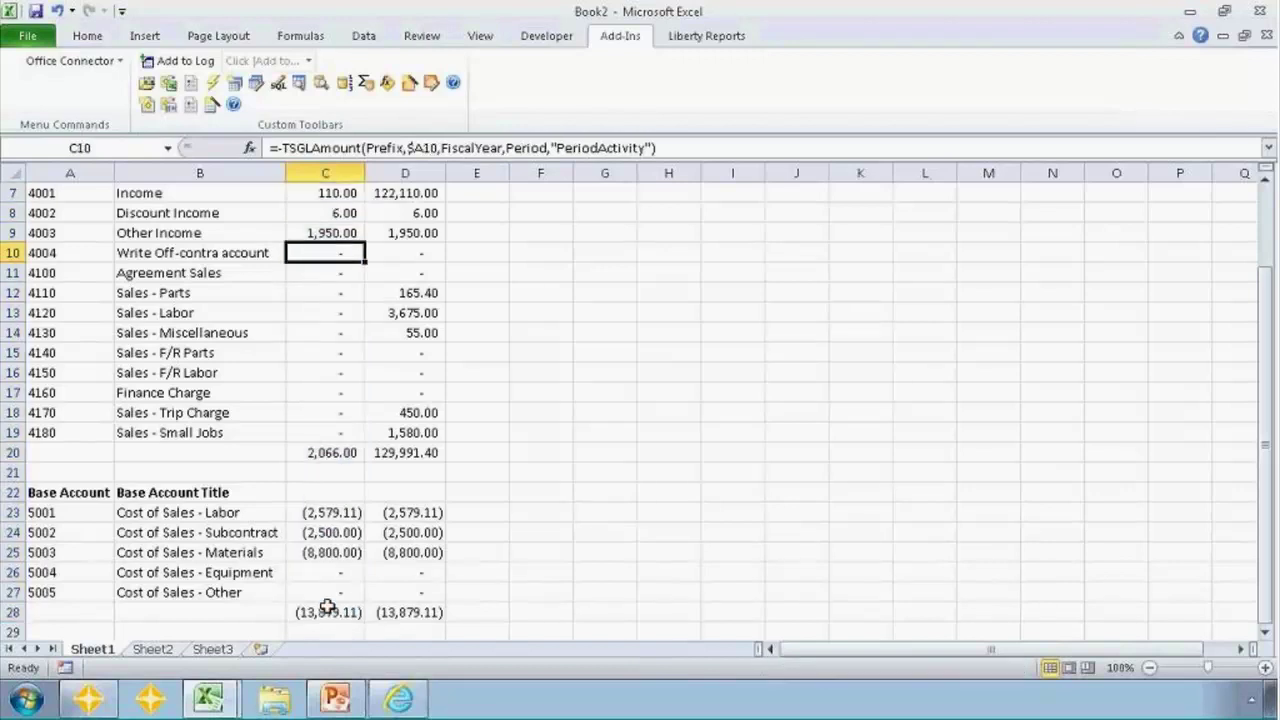
pyautogui.press('Down')
pyautogui.press('Down')
pyautogui.press('Down')
pyautogui.press('Down')
pyautogui.press('Down')
pyautogui.press('Down')
pyautogui.press('Down')
pyautogui.press('Down')
pyautogui.press('Down')
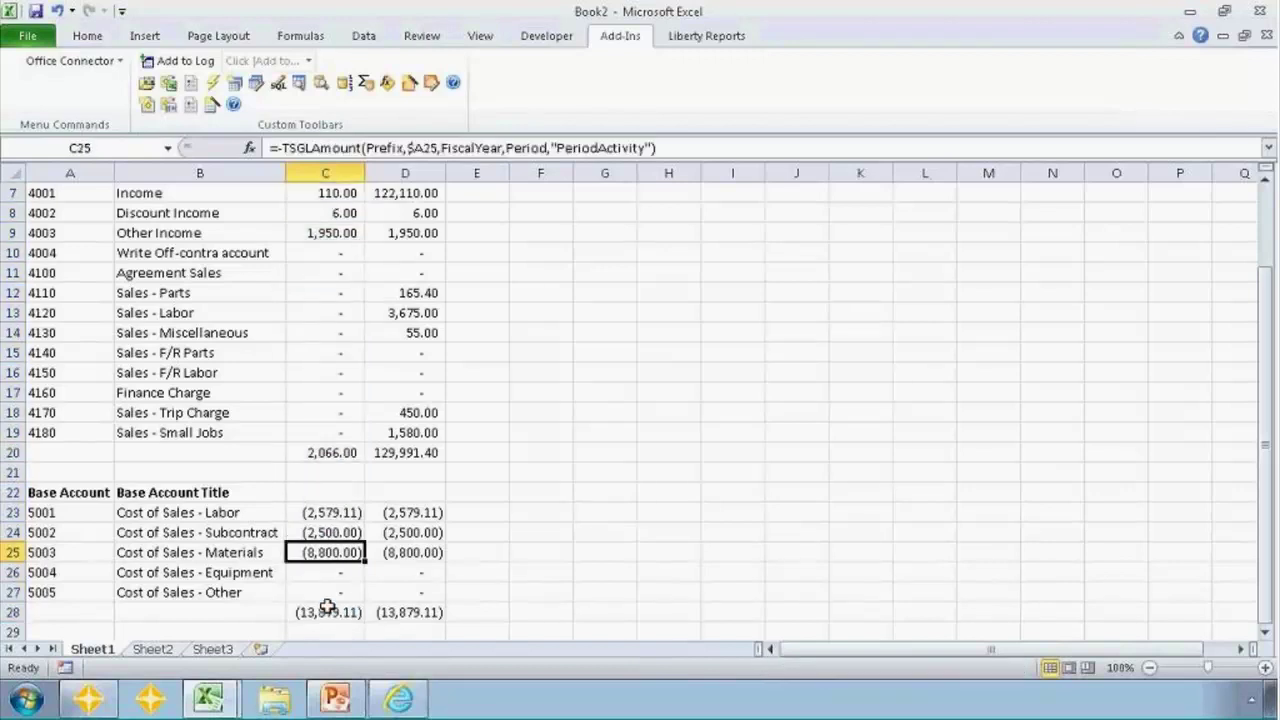
# Enter =SUM(C7:C28) in C30 for the This Period grand total of (23,626.22).
pyautogui.write('=SUM(')
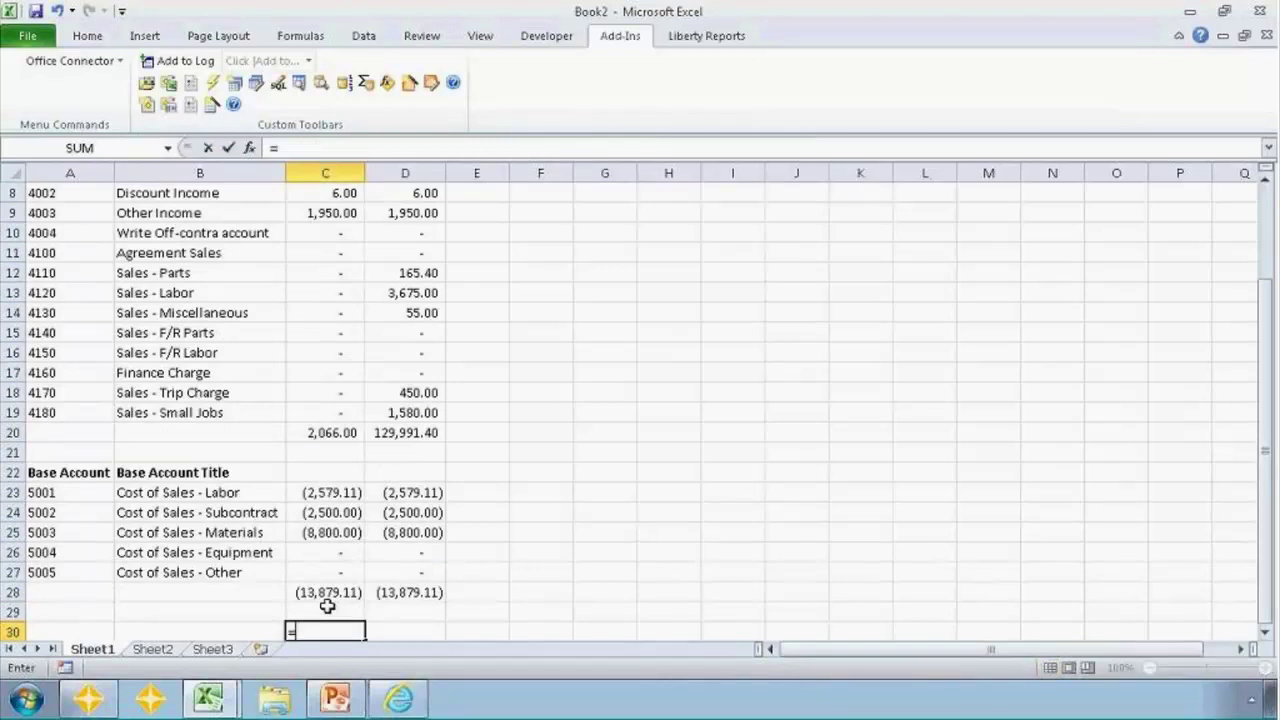
pyautogui.click(319, 332)
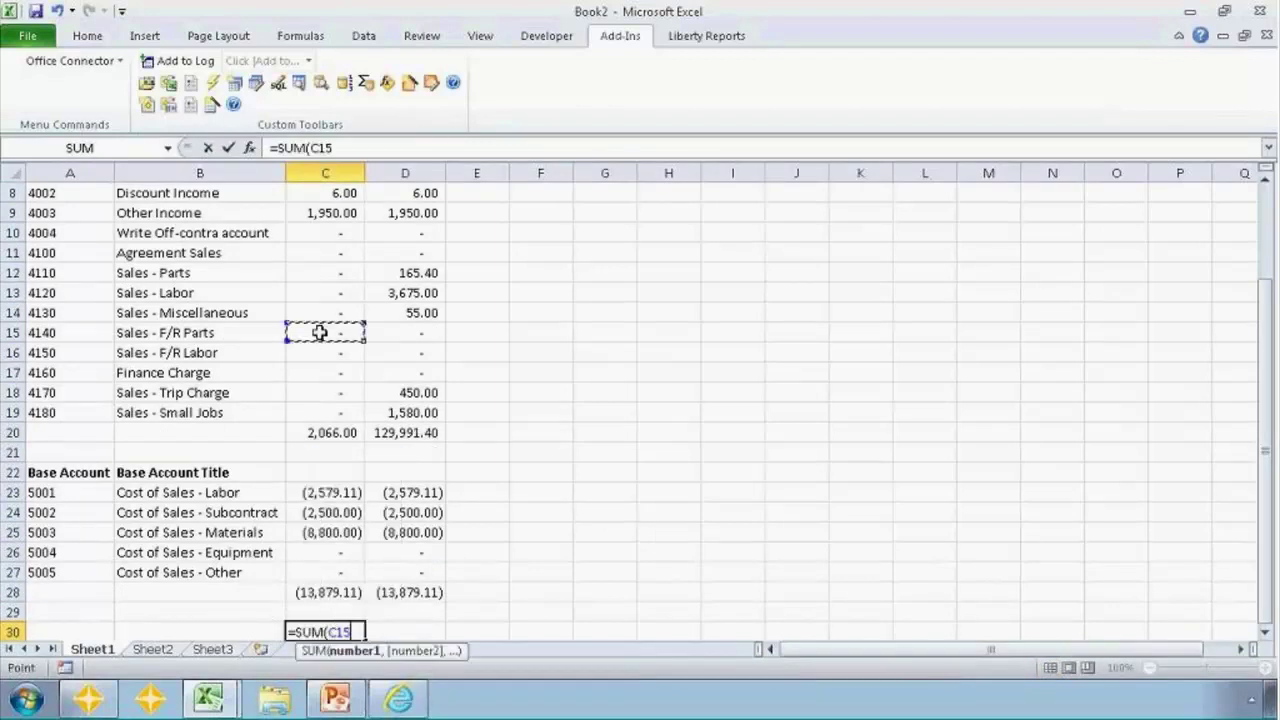
pyautogui.press('Up')
pyautogui.press('Up')
pyautogui.press('Up')
pyautogui.scroll(1, 319, 332)
pyautogui.press('Up')
pyautogui.press('Up')
pyautogui.press('Up')
pyautogui.press('Up')
pyautogui.press('Up')
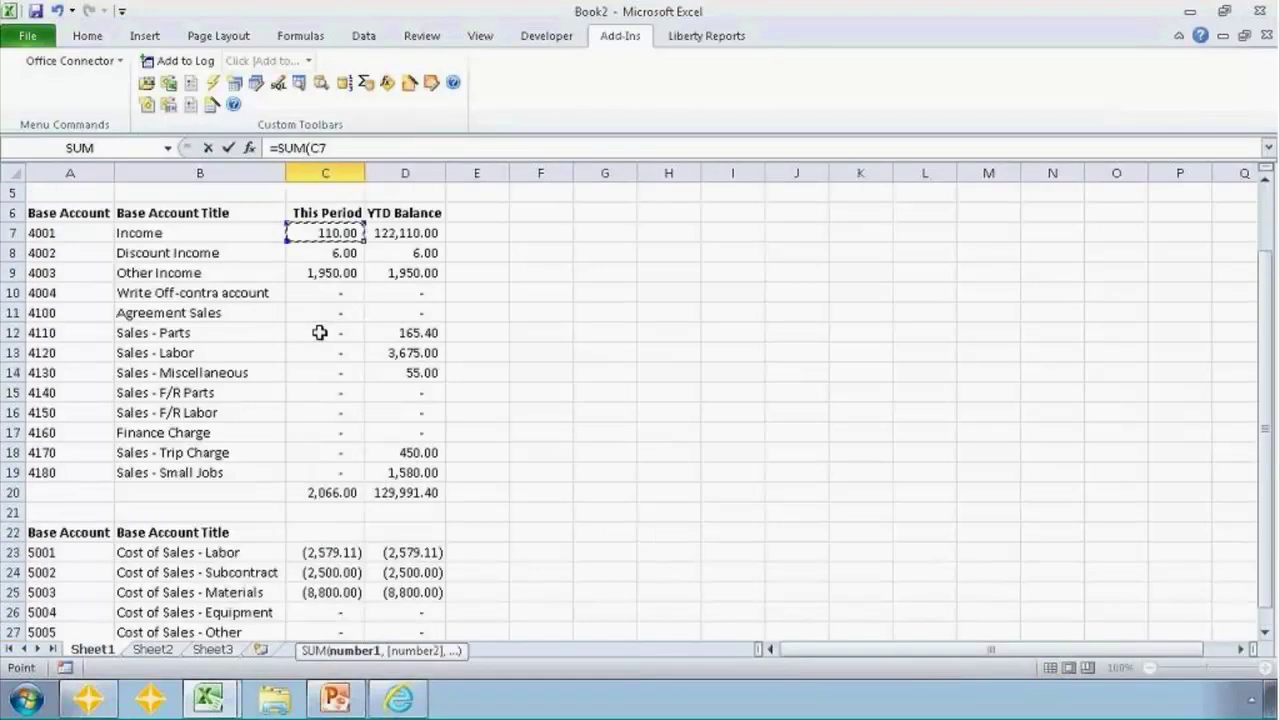
pyautogui.hotkey('shift', 'Down')
pyautogui.hotkey('shift', 'Down')
pyautogui.hotkey('shift', 'Down')
pyautogui.hotkey('shift', 'Down')
pyautogui.hotkey('shift', 'Down')
pyautogui.hotkey('shift', 'Down')
pyautogui.hotkey('shift', 'Down')
pyautogui.hotkey('shift', 'Down')
pyautogui.hotkey('shift', 'Down')
pyautogui.hotkey('shift', 'Down')
pyautogui.hotkey('shift', 'Down')
pyautogui.hotkey('shift', 'Down')
pyautogui.hotkey('shift', 'Down')
pyautogui.hotkey('shift', 'Down')
pyautogui.hotkey('shift', 'Down')
pyautogui.hotkey('shift', 'Down')
pyautogui.hotkey('shift', 'Down')
pyautogui.hotkey('shift', 'Down')
pyautogui.hotkey('shift', 'Down')
pyautogui.hotkey('shift', 'Down')
pyautogui.hotkey('shift', 'Down')
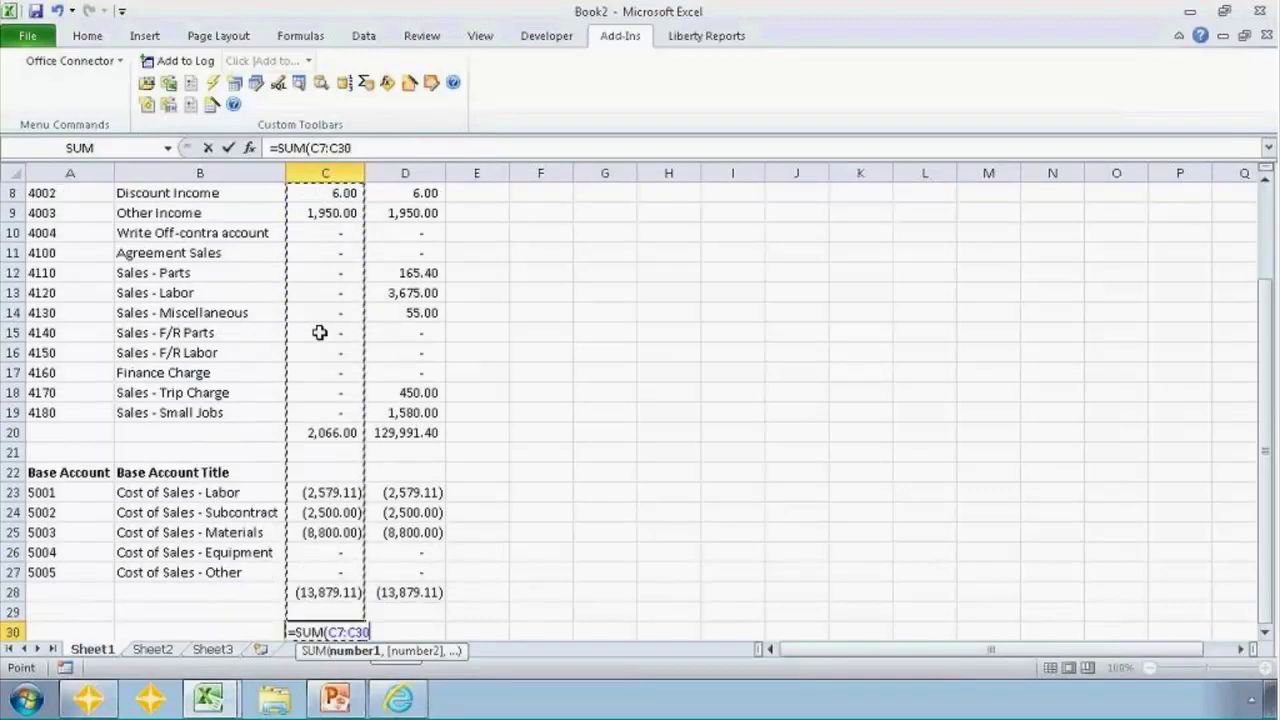
pyautogui.hotkey('shift', 'Up')
pyautogui.hotkey('shift', 'Down')
pyautogui.write(')')
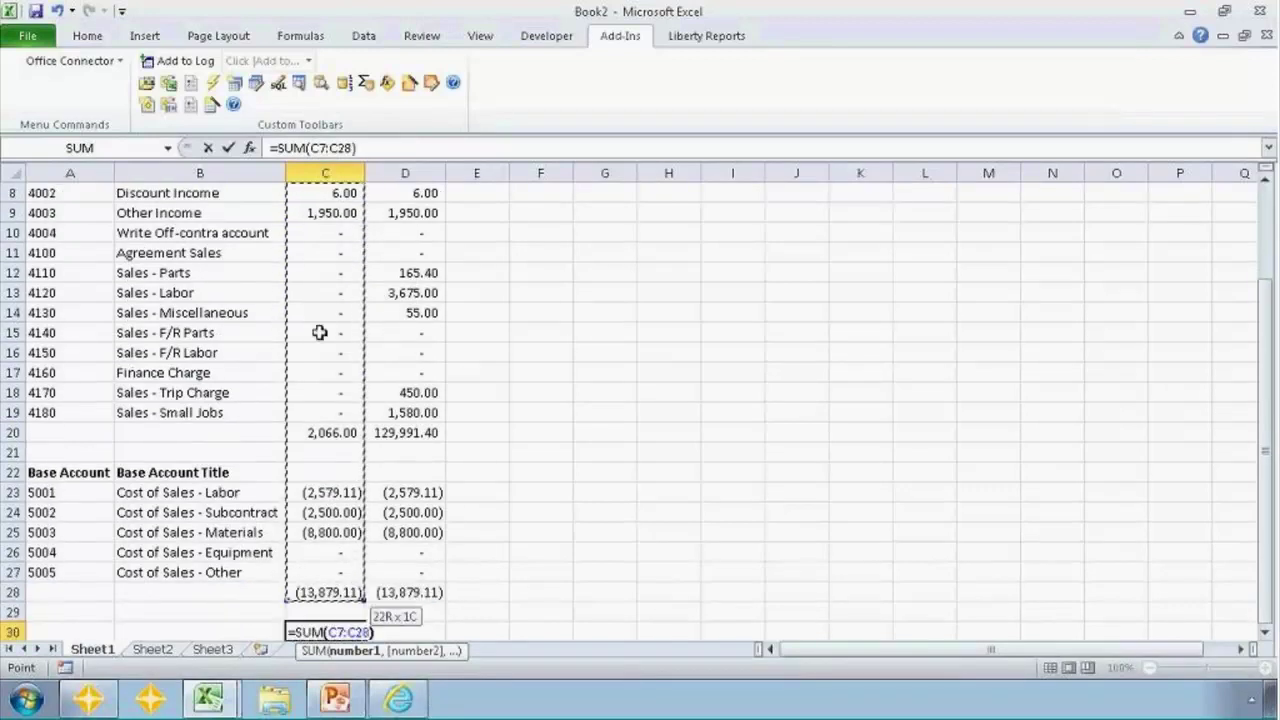
pyautogui.press('Return')
# Copy the C30 grand total formula into D30, giving 232,224.58 for YTD Balance.
pyautogui.press('Up')
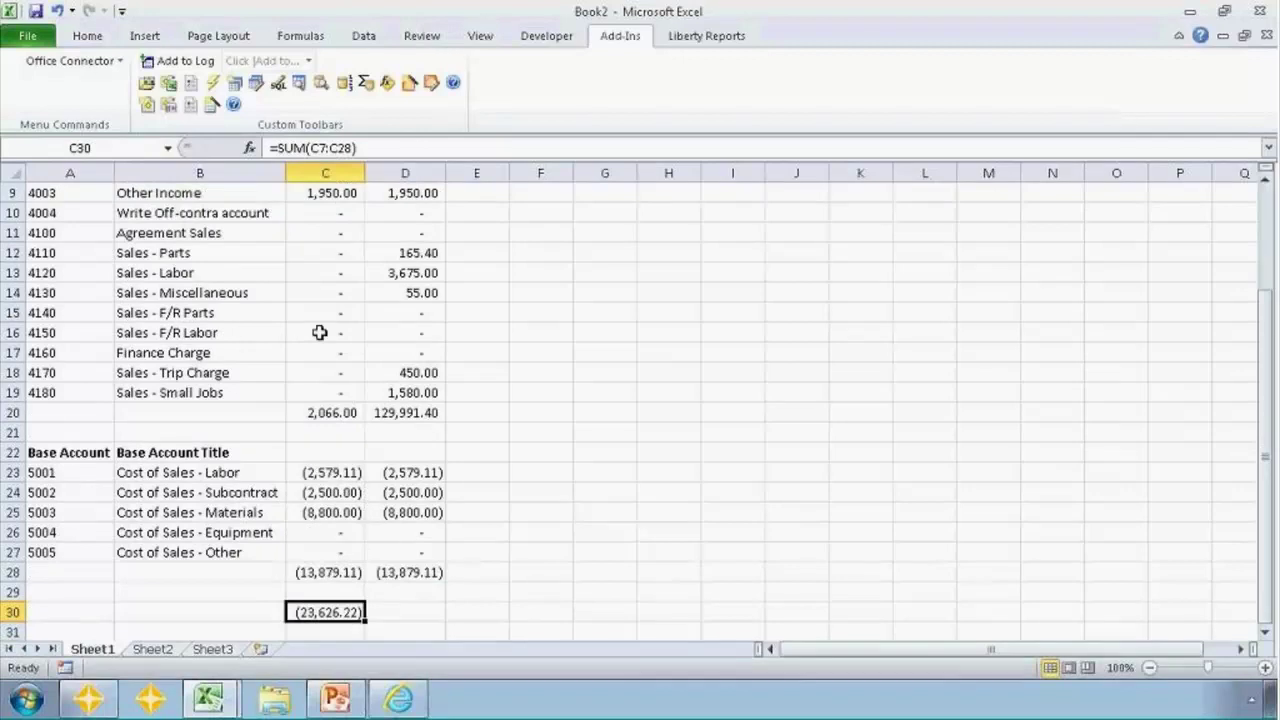
pyautogui.hotkey('ctrl', 'c')
pyautogui.press('Right')
pyautogui.hotkey('ctrl', 'v')
pyautogui.press('Escape')
pyautogui.press('Up')
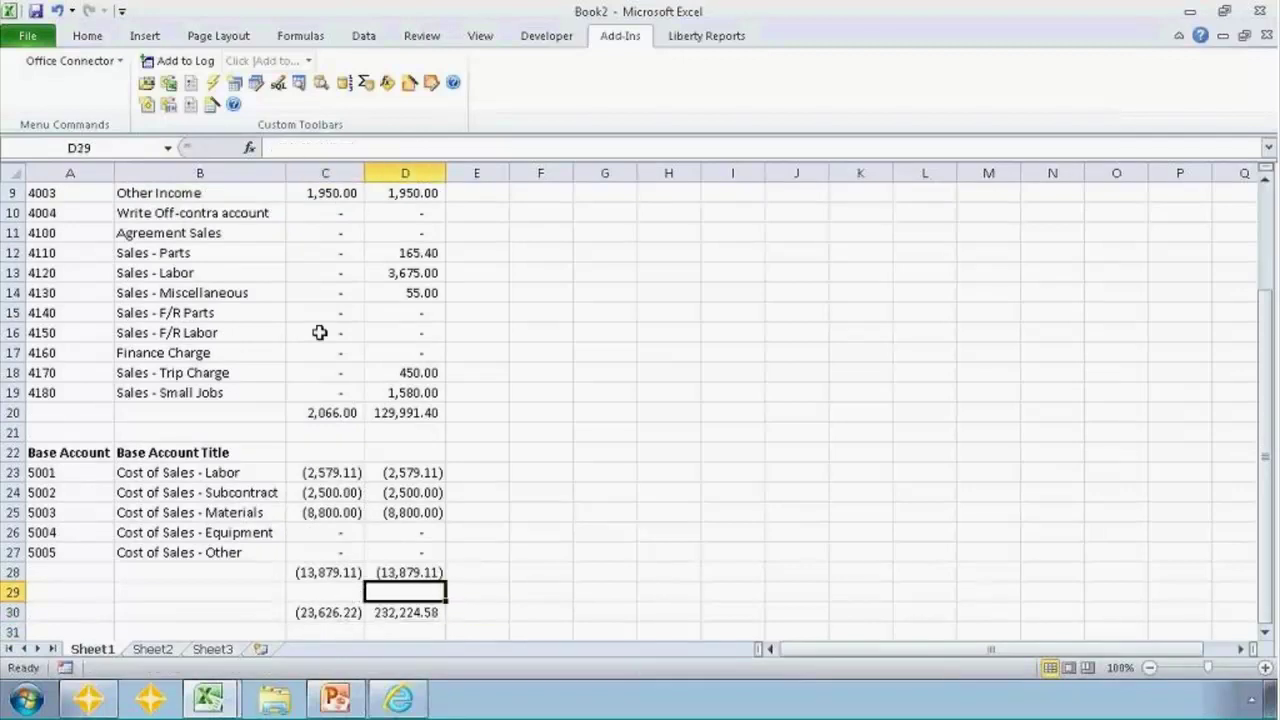
# Enter =SUBTOTAL(9,C7:C19) in C20 as the income total.
pyautogui.click(334, 413)
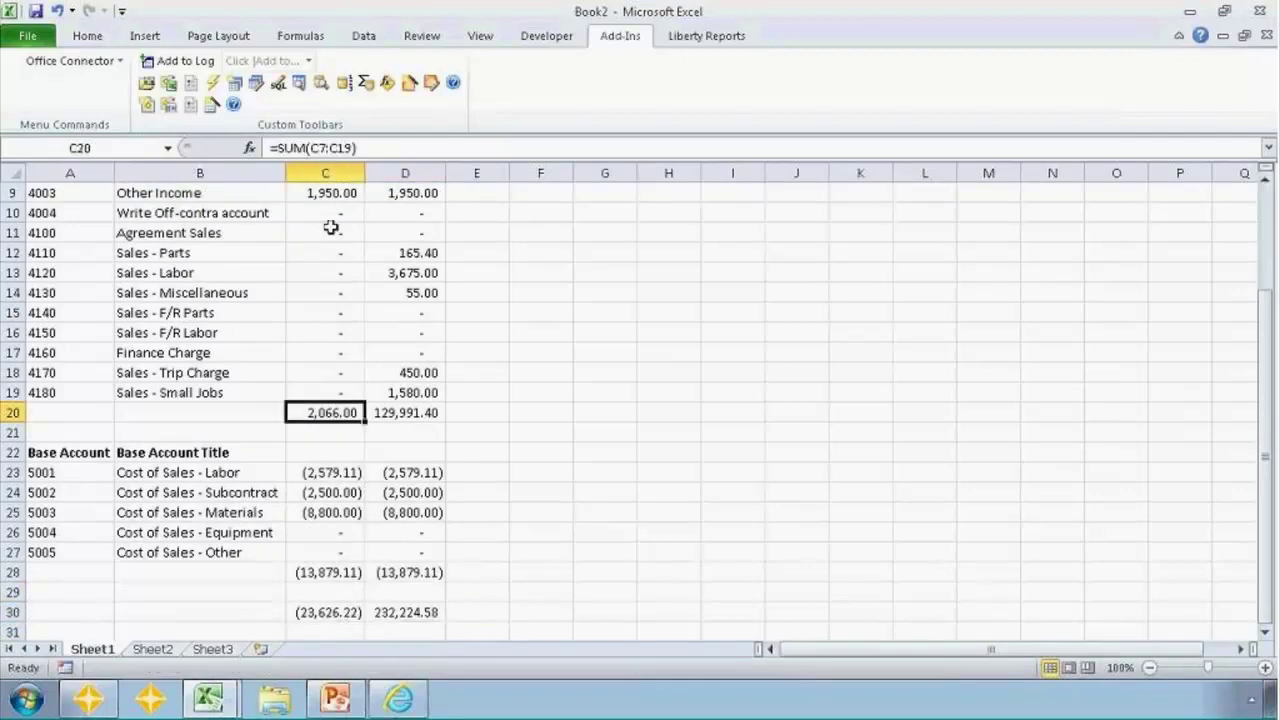
pyautogui.write('=SUBTOTAL(')
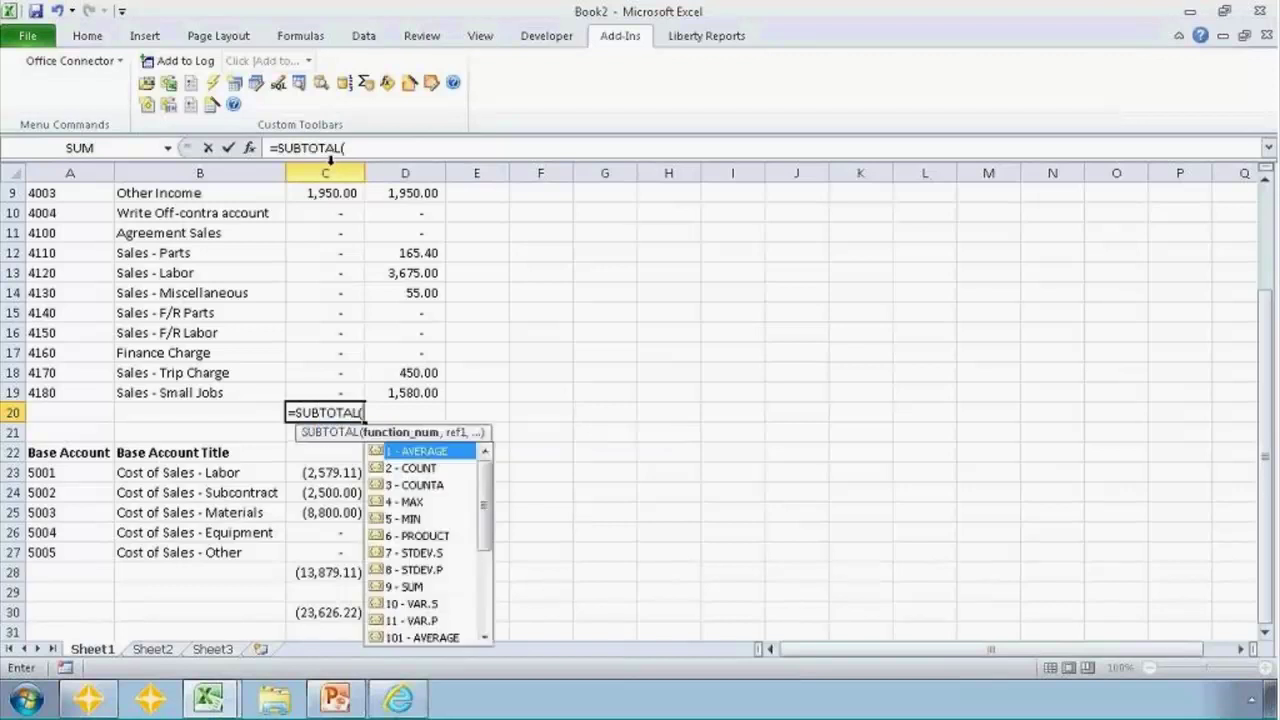
pyautogui.write('9')
pyautogui.press('Down')
pyautogui.press('Down')
pyautogui.press('Down')
pyautogui.press('Down')
pyautogui.press('Down')
pyautogui.press('Down')
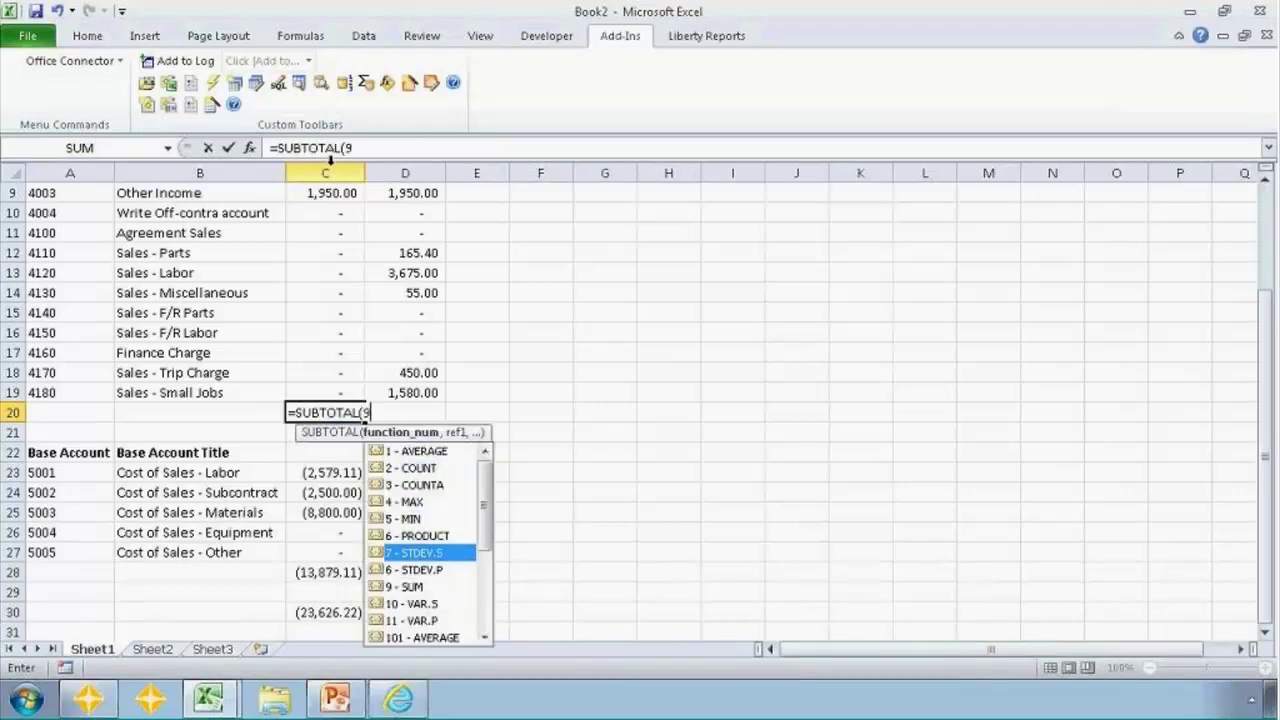
pyautogui.press('Down')
pyautogui.press('Down')
pyautogui.write(',')
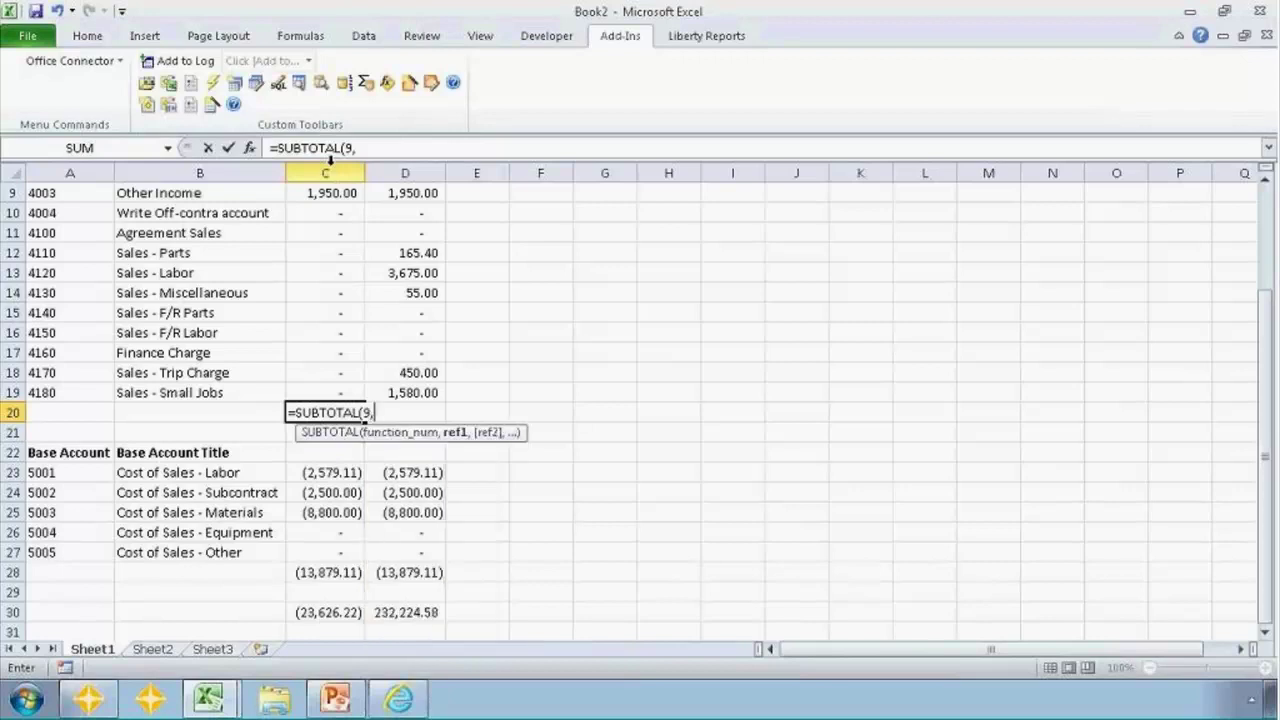
pyautogui.click(322, 206)
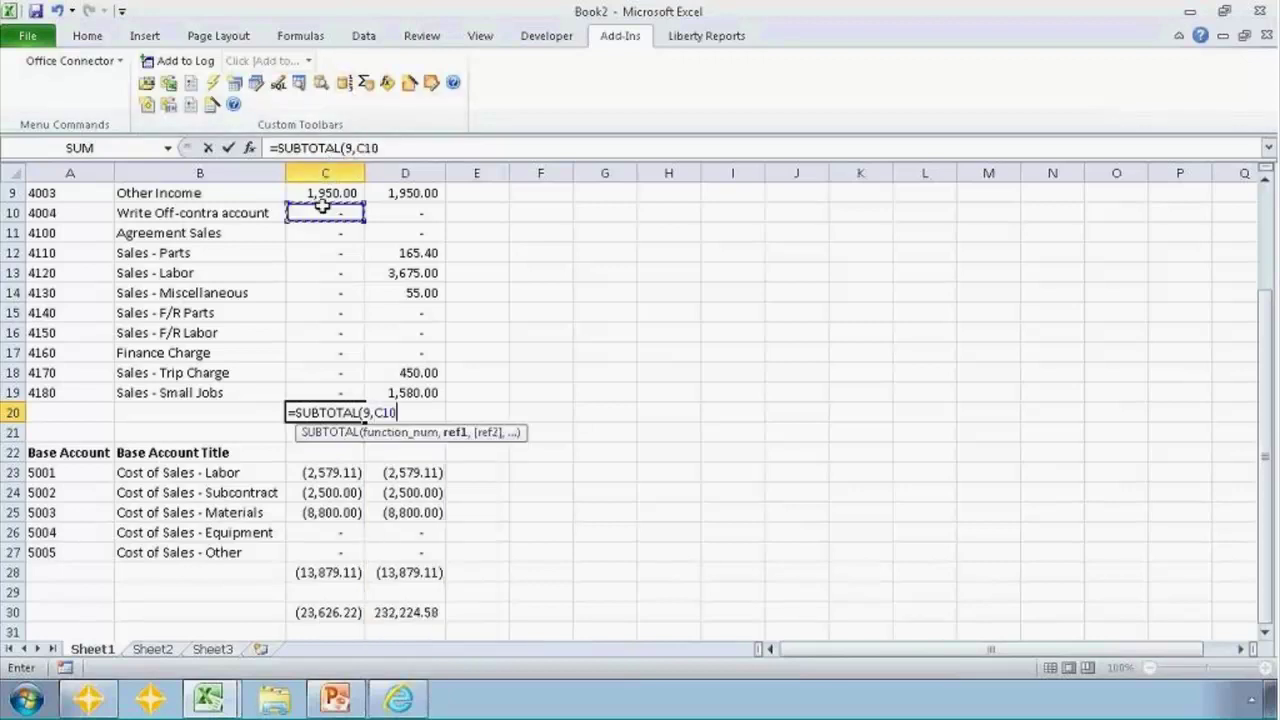
pyautogui.press('Up')
pyautogui.press('Up')
pyautogui.press('Up')
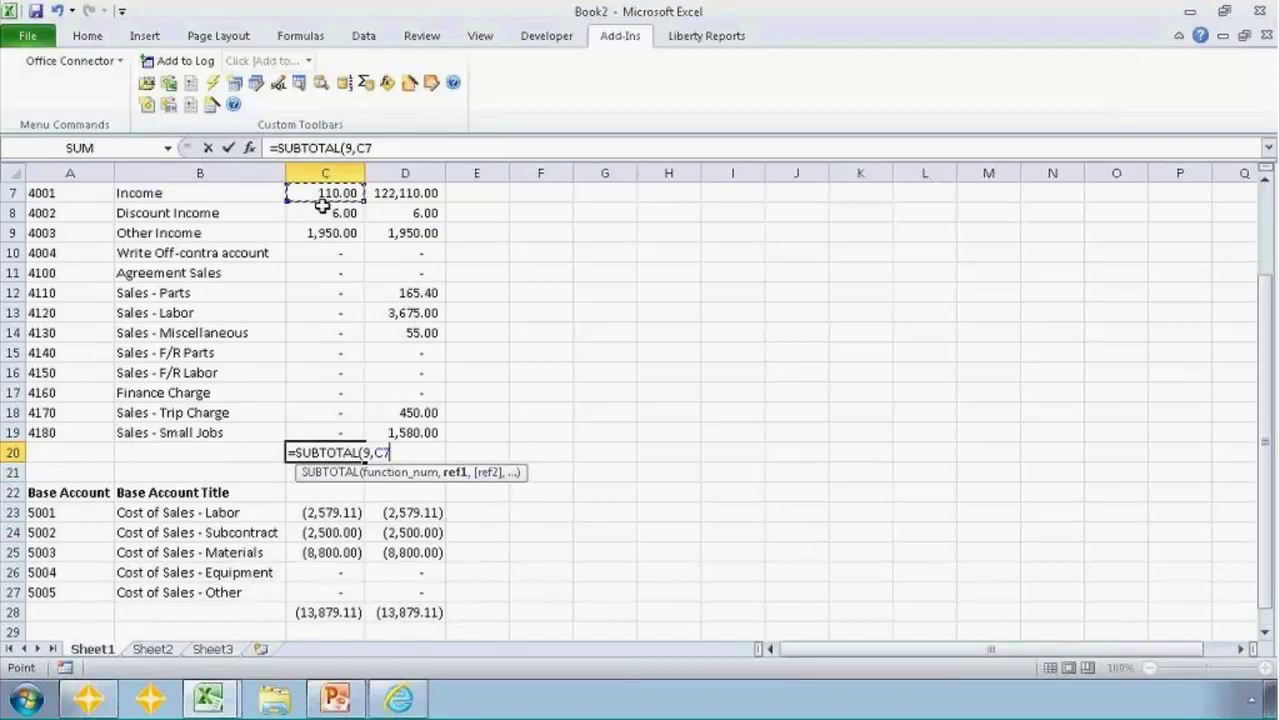
pyautogui.hotkey('shift', 'Down')
pyautogui.hotkey('shift', 'Down')
pyautogui.hotkey('shift', 'Down')
pyautogui.hotkey('shift', 'Down')
pyautogui.hotkey('shift', 'Down')
pyautogui.hotkey('shift', 'Down')
pyautogui.hotkey('shift', 'Down')
pyautogui.hotkey('shift', 'Down')
pyautogui.hotkey('shift', 'Down')
pyautogui.hotkey('shift', 'Down')
pyautogui.hotkey('shift', 'Down')
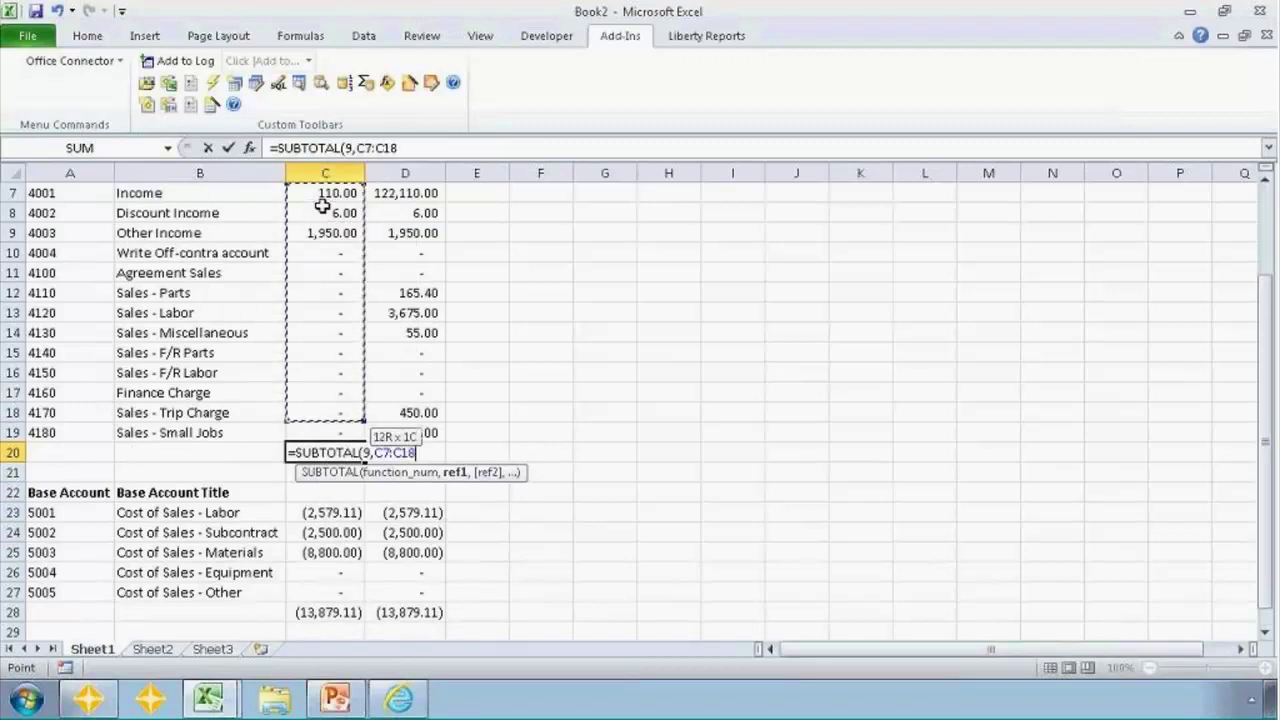
pyautogui.hotkey('shift', 'Down')
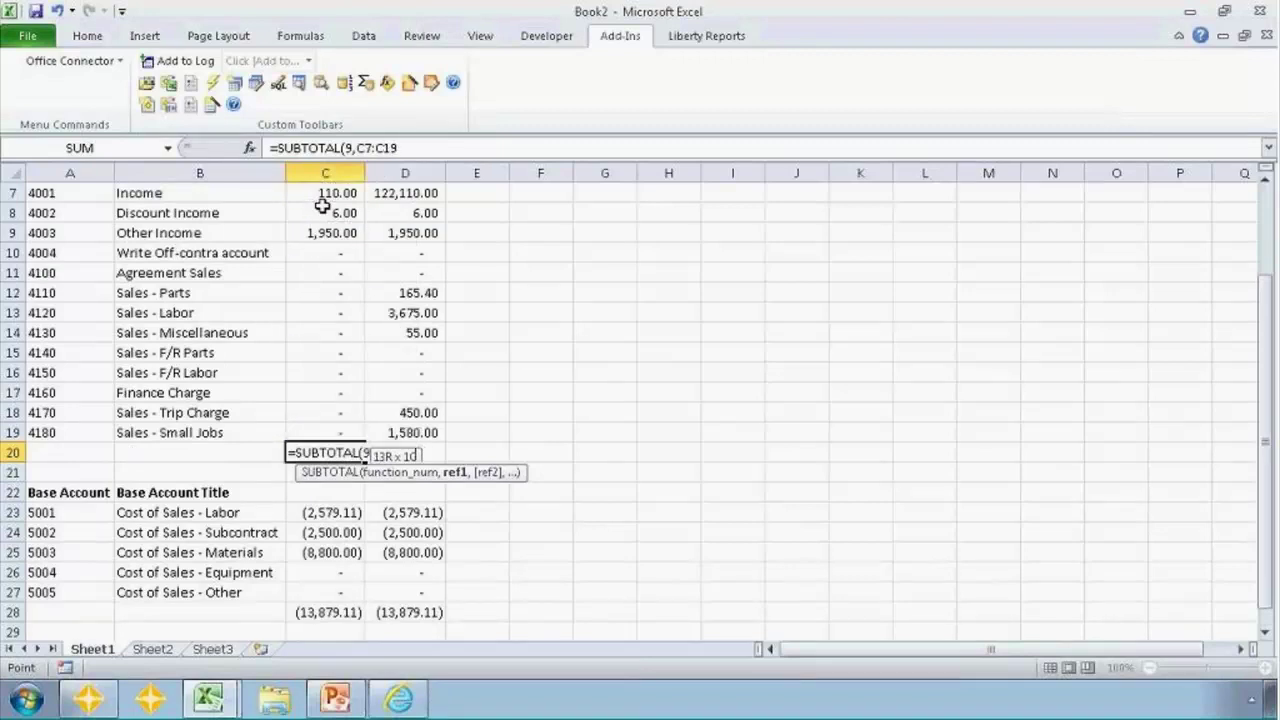
pyautogui.press('Return')
# Copy the C20 income subtotal formula into D20 for YTD Balance.
pyautogui.press('Down')
pyautogui.press('Up')
pyautogui.press('Up')
pyautogui.hotkey('ctrl', 'c')
pyautogui.press('Right')
pyautogui.hotkey('ctrl', 'v')
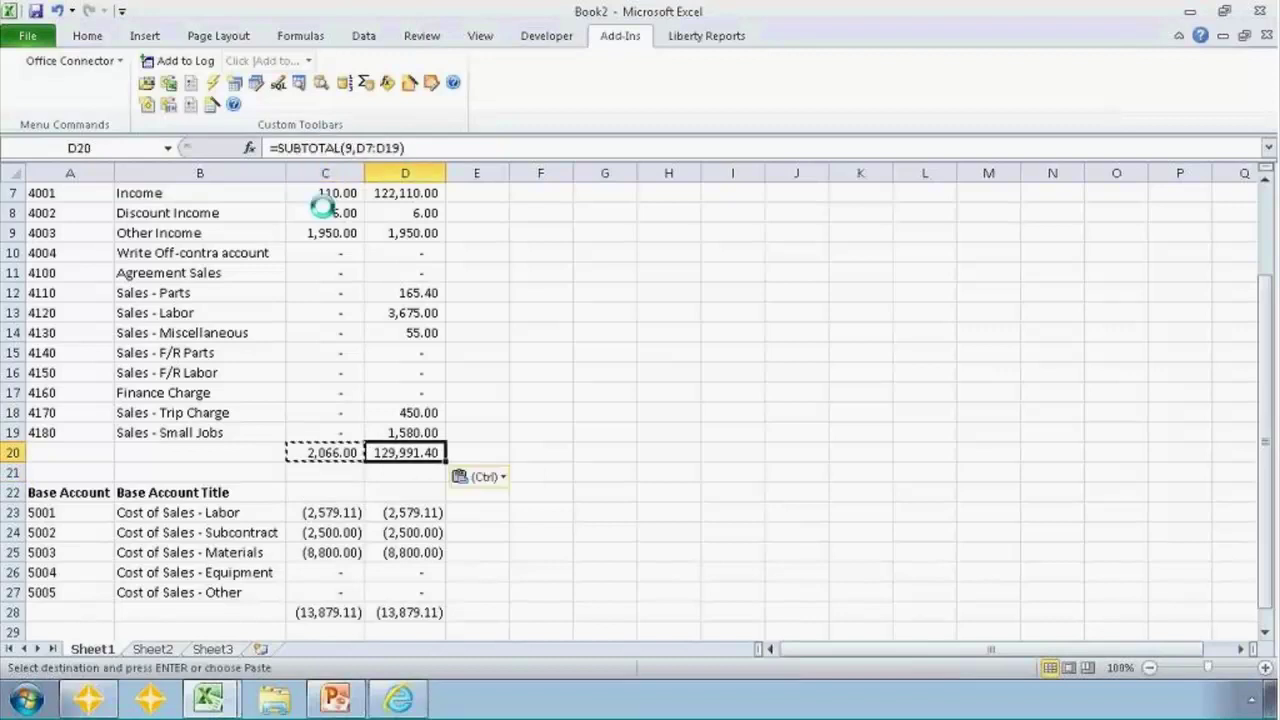
# Enter =SUBTOTAL(9,C23:C27) in C28 as the cost of sales total.
pyautogui.press('Down')
pyautogui.press('Down')
pyautogui.press('Down')
pyautogui.press('Down')
pyautogui.press('Down')
pyautogui.press('Down')
pyautogui.press('Down')
pyautogui.press('Down')
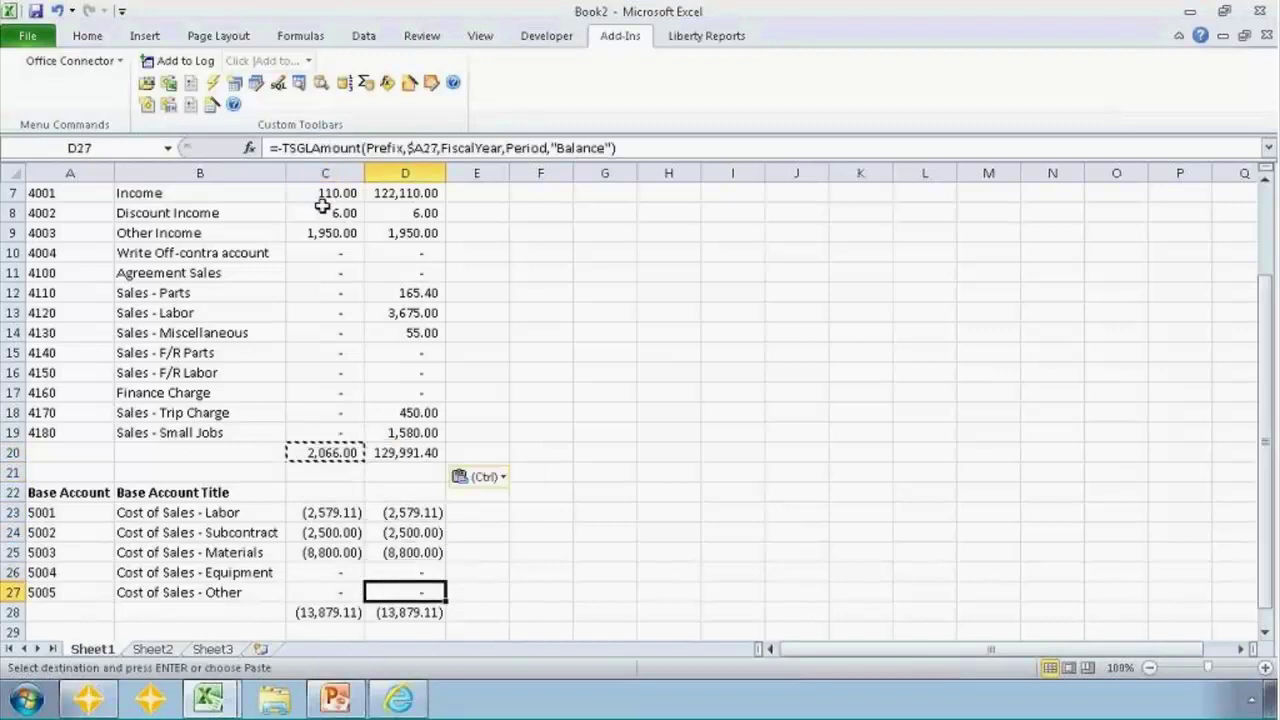
pyautogui.press('Left')
pyautogui.write('=SUBTO')
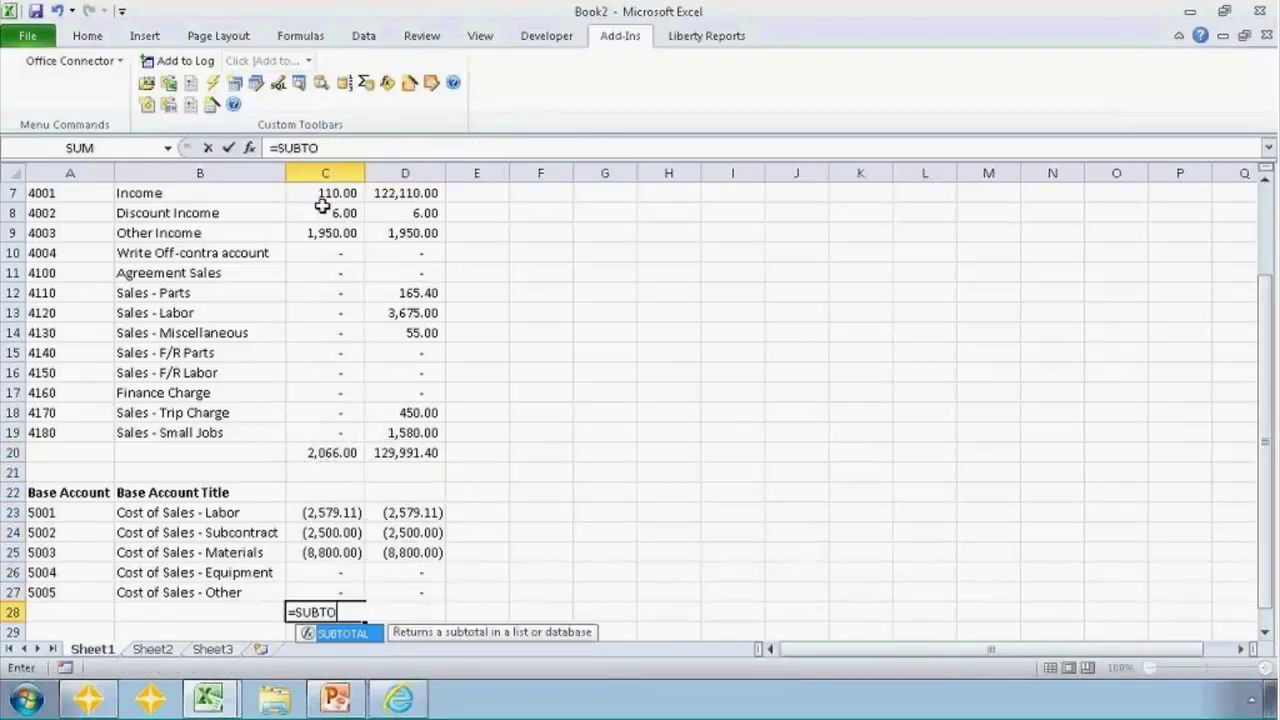
pyautogui.write('TAL(9,')
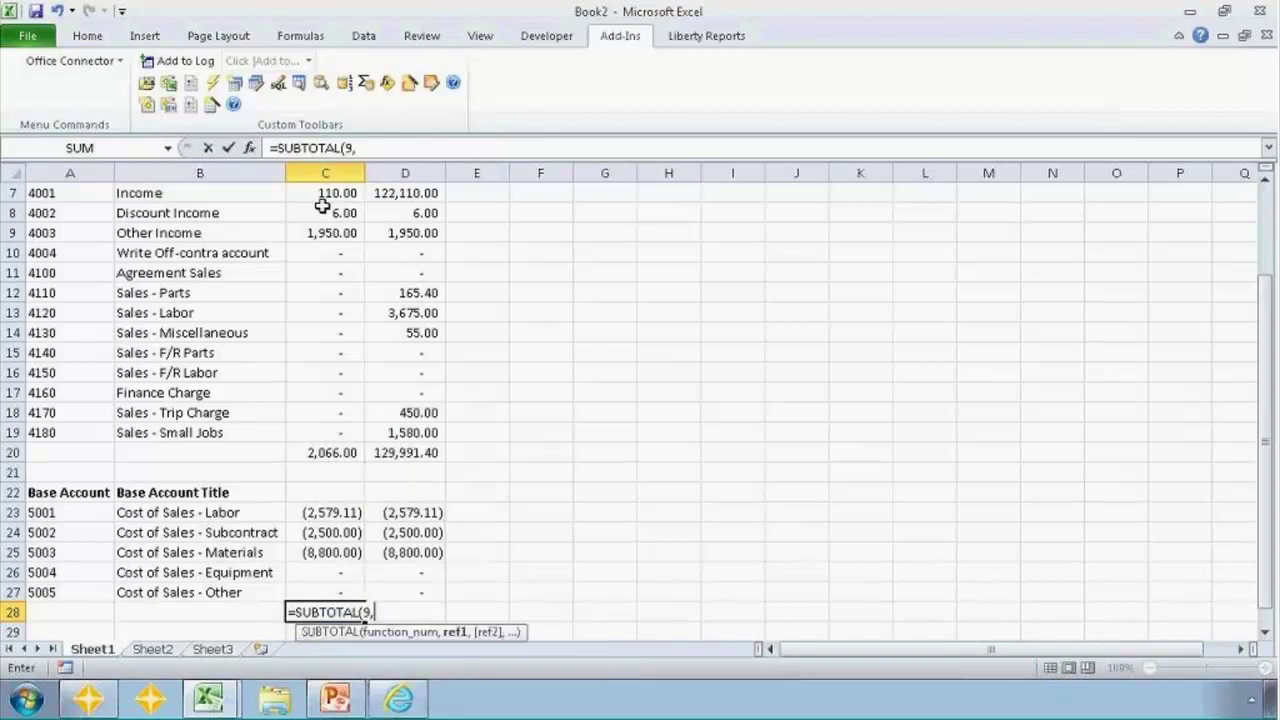
pyautogui.click(334, 514)
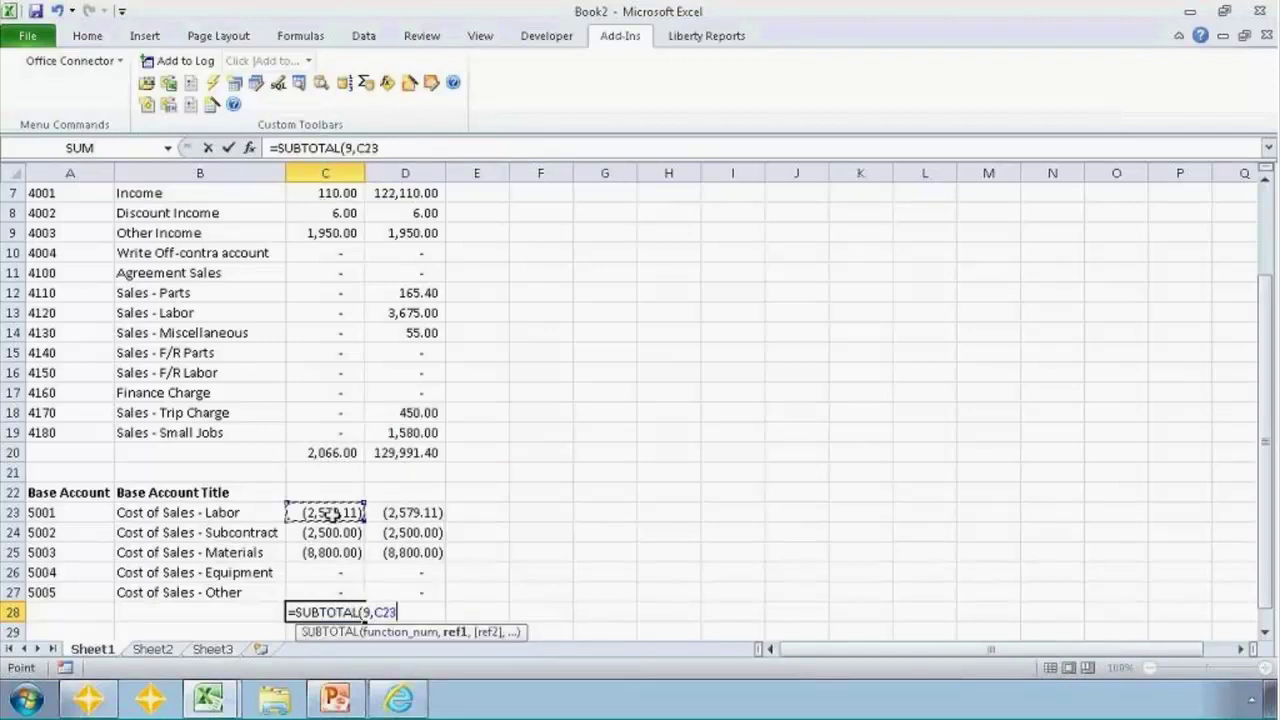
pyautogui.hotkey('shift', 'Down')
pyautogui.hotkey('shift', 'Down')
pyautogui.hotkey('shift', 'Down')
pyautogui.hotkey('shift', 'Down')
pyautogui.press('Return')
# Copy the C28 cost of sales subtotal into D28.
pyautogui.press('Up')
pyautogui.hotkey('ctrl', 'c')
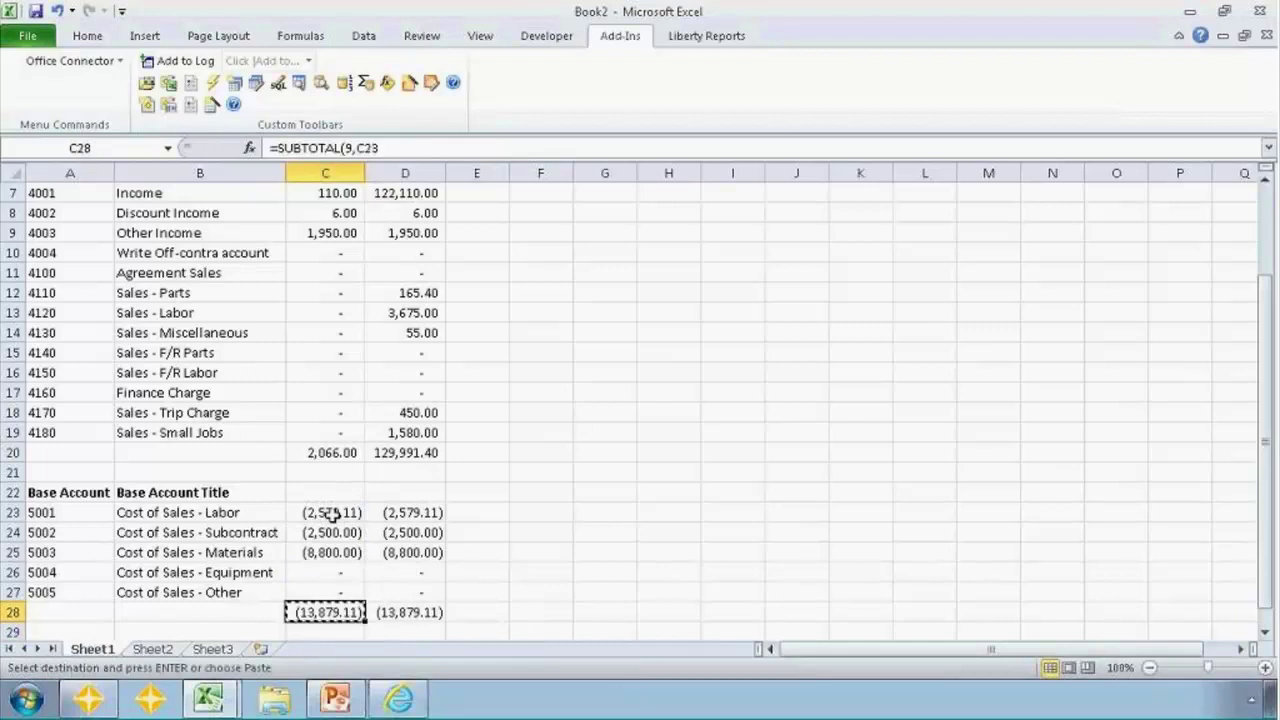
pyautogui.press('Right')
pyautogui.hotkey('ctrl', 'v')
pyautogui.press('Down')
pyautogui.press('Down')
pyautogui.press('Down')
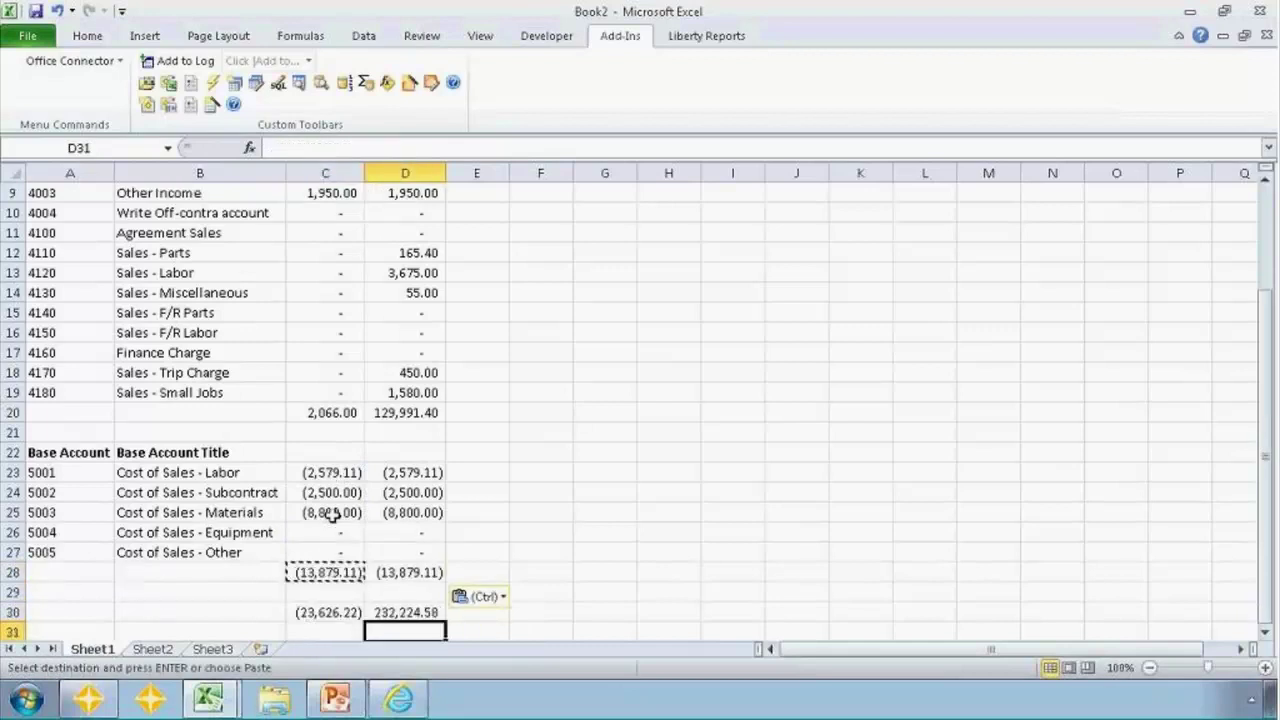
# Replace the C30 grand total with =SUBTOTAL(9,C7:C28), now showing (11,813.11).
pyautogui.press('Up')
pyautogui.press('Left')
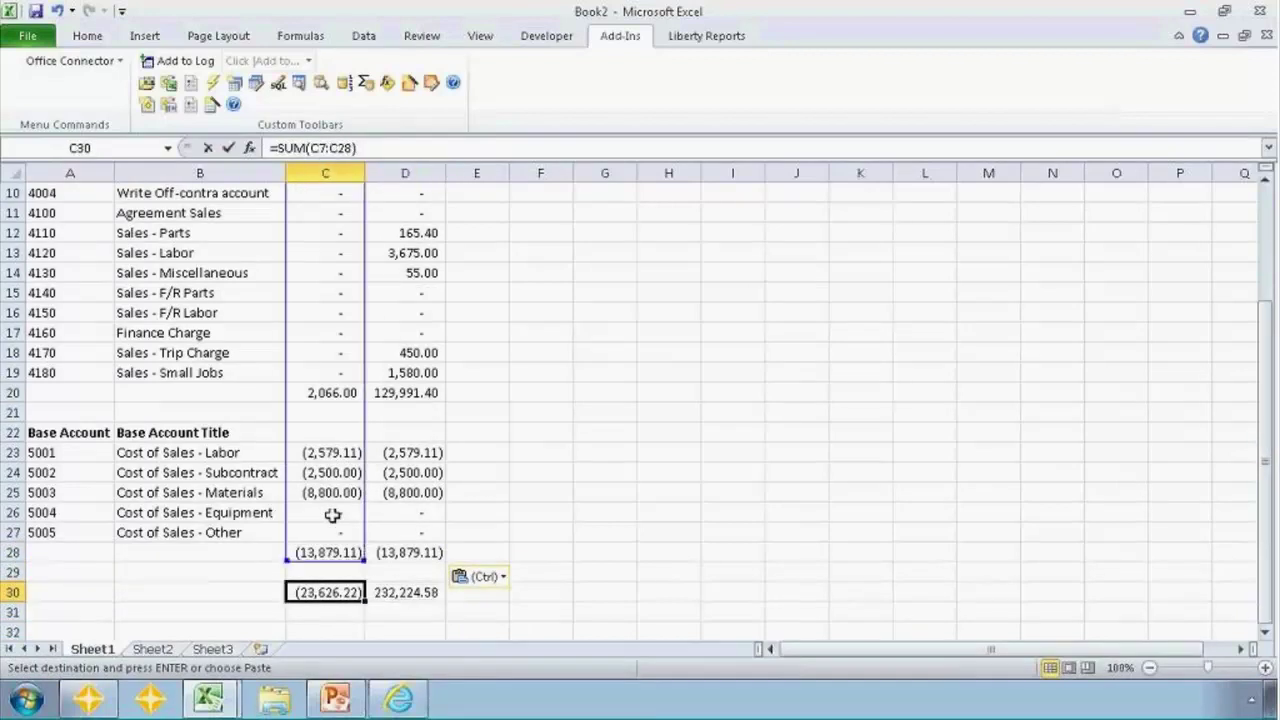
pyautogui.write('=SUBTOTAL')
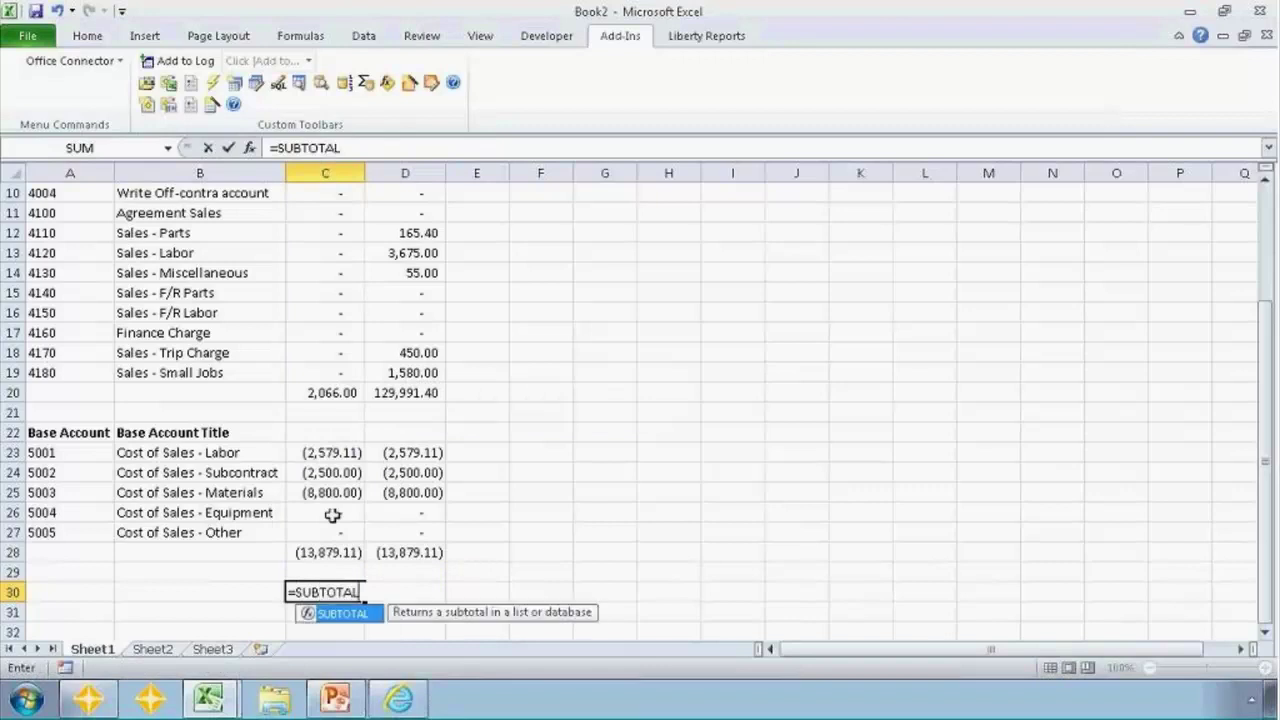
pyautogui.write('(')
pyautogui.press('BackSpace')
pyautogui.write('(9,')
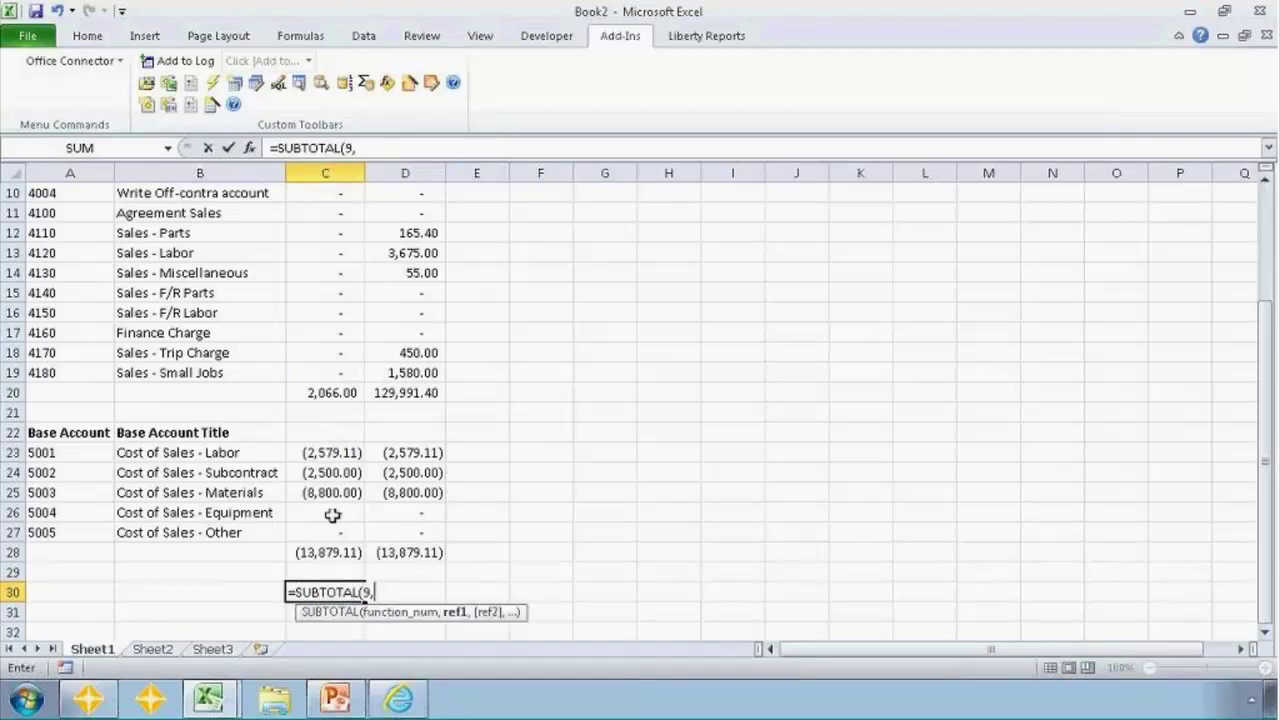
pyautogui.click(321, 250)
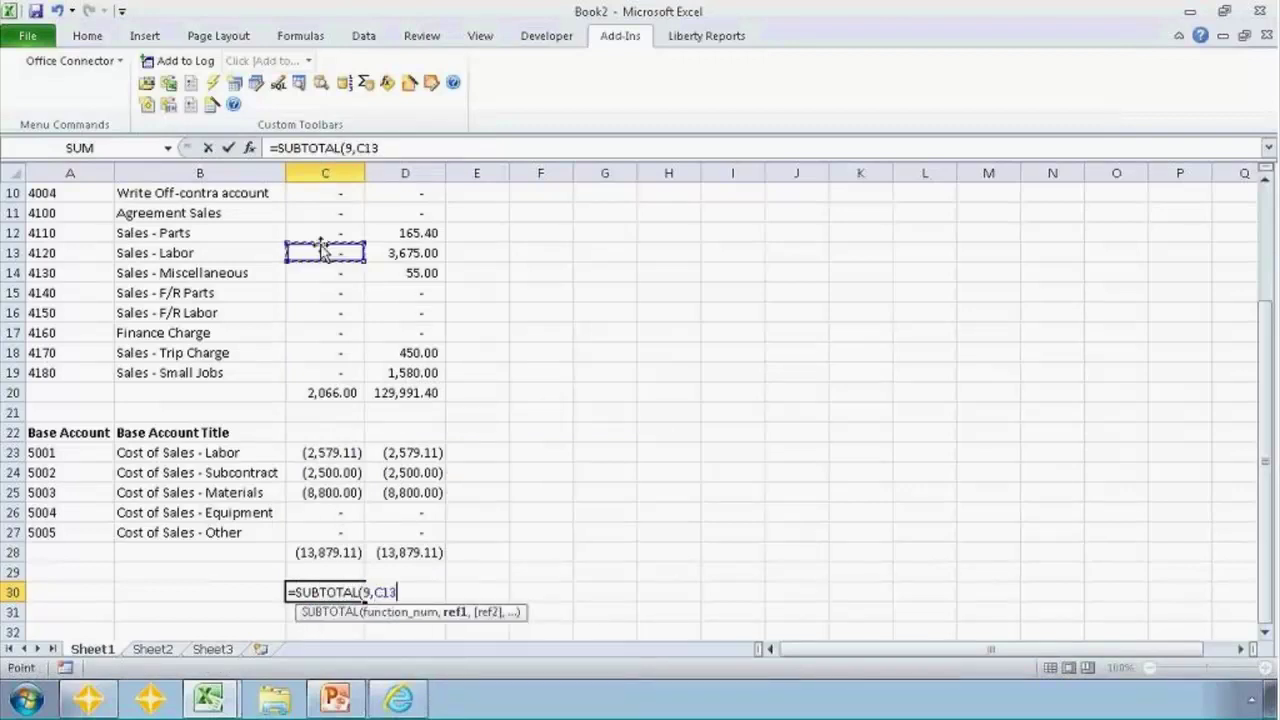
pyautogui.press('Up')
pyautogui.press('Up')
pyautogui.press('Up')
pyautogui.press('Up')
pyautogui.press('Up')
pyautogui.press('Up')
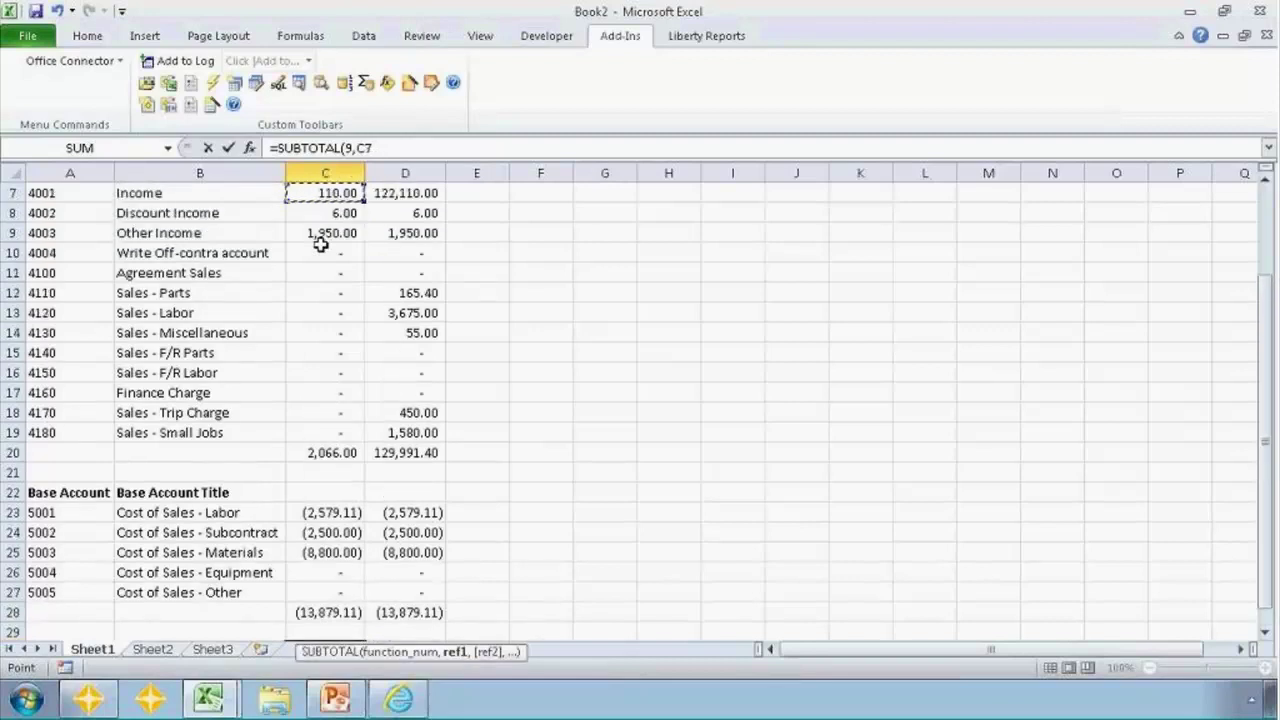
pyautogui.hotkey('shift', 'Down')
pyautogui.hotkey('shift', 'Down')
pyautogui.hotkey('shift', 'Down')
pyautogui.hotkey('shift', 'Down')
pyautogui.hotkey('shift', 'Down')
pyautogui.hotkey('shift', 'Down')
pyautogui.hotkey('shift', 'Down')
pyautogui.hotkey('shift', 'Down')
pyautogui.hotkey('shift', 'Down')
pyautogui.hotkey('shift', 'Down')
pyautogui.hotkey('shift', 'Down')
pyautogui.hotkey('shift', 'Down')
pyautogui.hotkey('shift', 'Down')
pyautogui.hotkey('shift', 'Down')
pyautogui.hotkey('shift', 'Down')
pyautogui.hotkey('shift', 'Down')
pyautogui.hotkey('shift', 'Down')
pyautogui.hotkey('shift', 'Down')
pyautogui.hotkey('shift', 'Down')
pyautogui.hotkey('shift', 'Down')
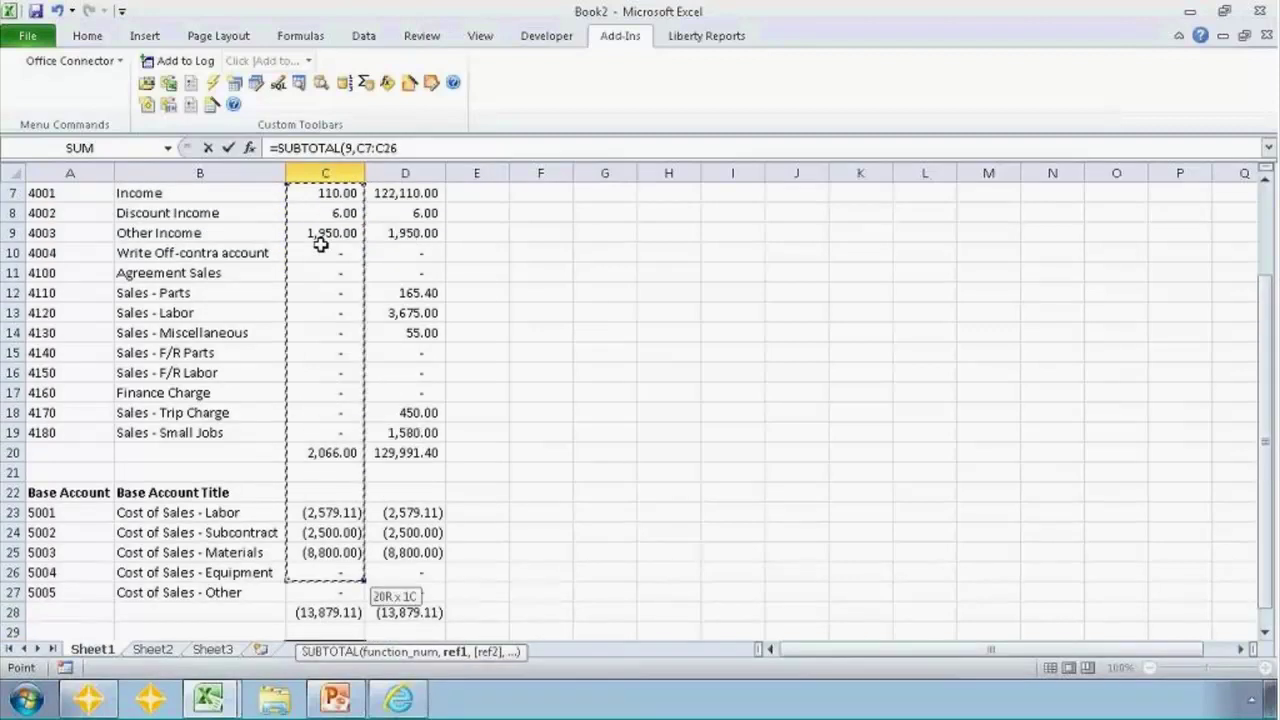
pyautogui.hotkey('shift', 'Down')
pyautogui.write(')')
pyautogui.press('Return')
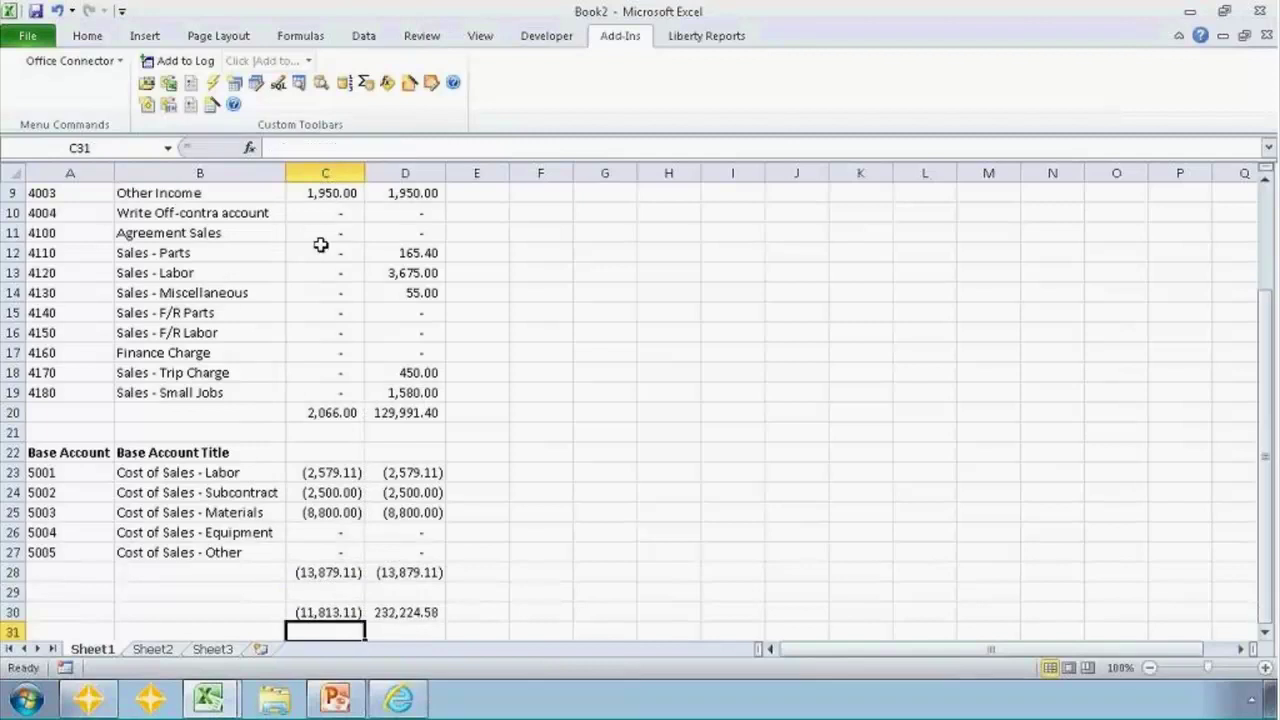
# Copy the C30 SUBTOTAL grand total into D30, showing 116,112.29.
pyautogui.press('Up')
pyautogui.hotkey('ctrl', 'c')
pyautogui.press('Right')
pyautogui.hotkey('ctrl', 'v')
pyautogui.press('Escape')
pyautogui.press('Left')
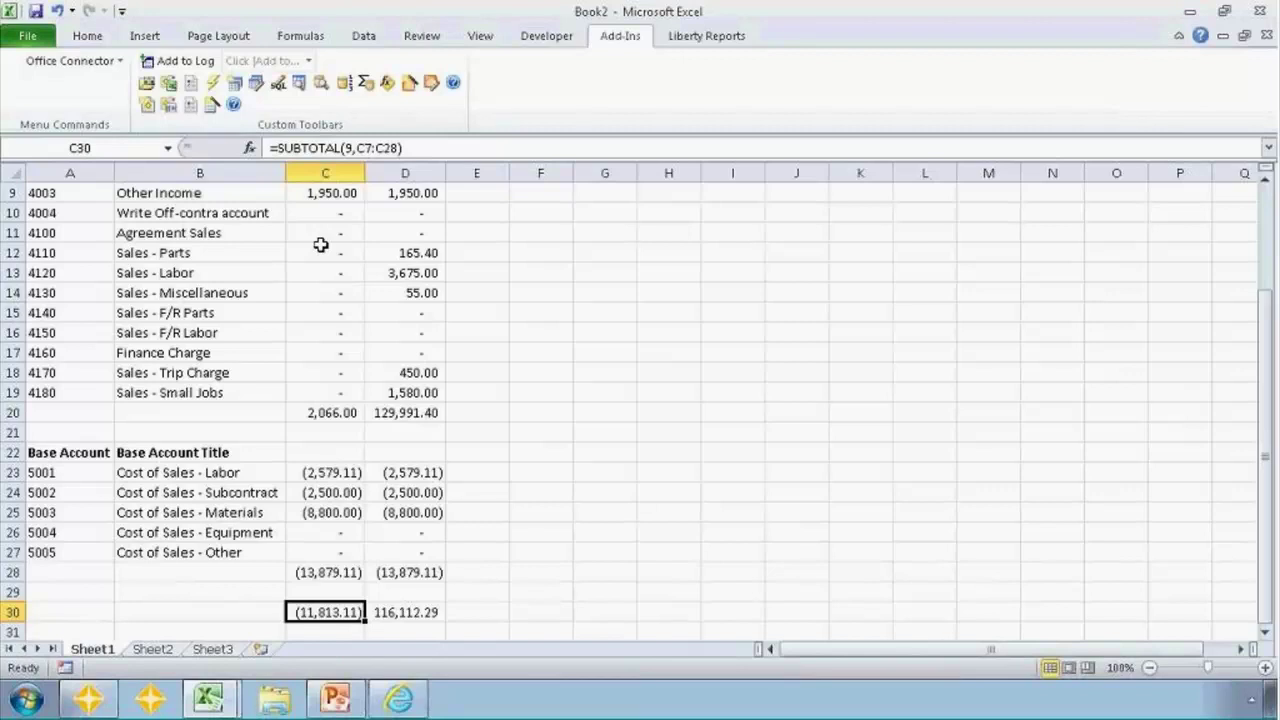
# From an empty cell below the totals, open the add-in's Functions reference on the Custom Toolbar.
pyautogui.press('Down')
pyautogui.press('Down')
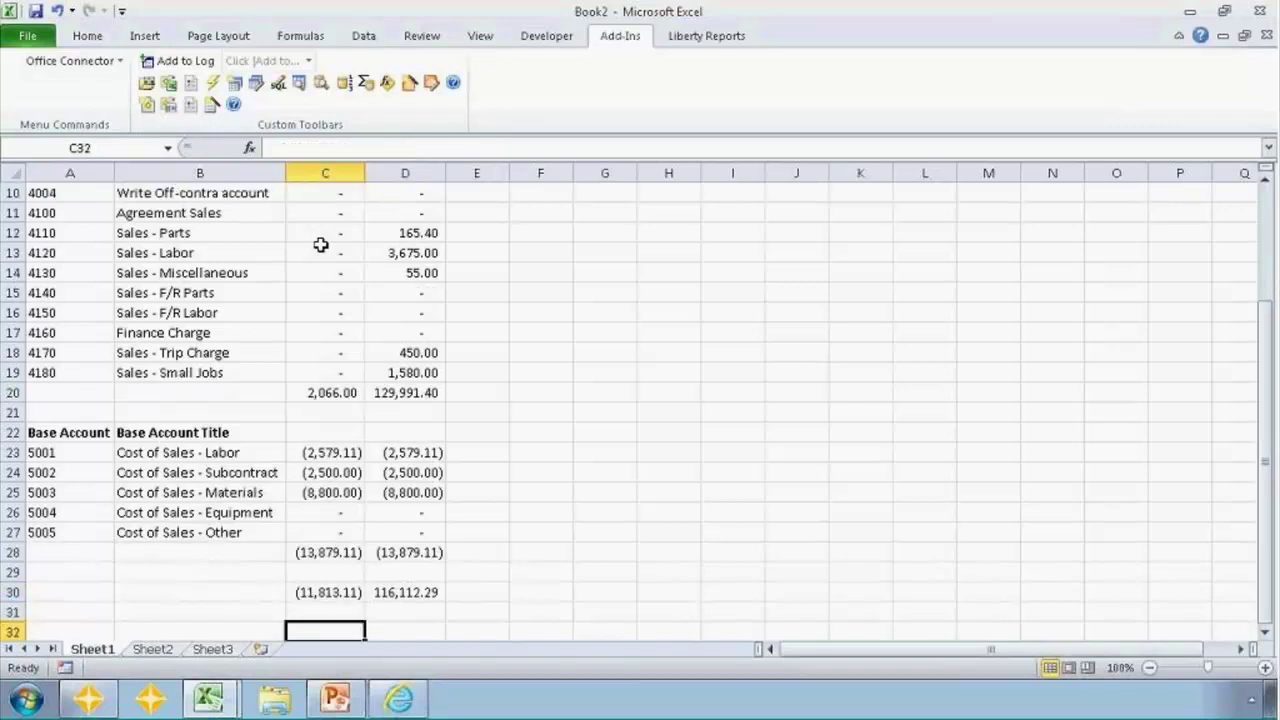
pyautogui.click(392, 86)
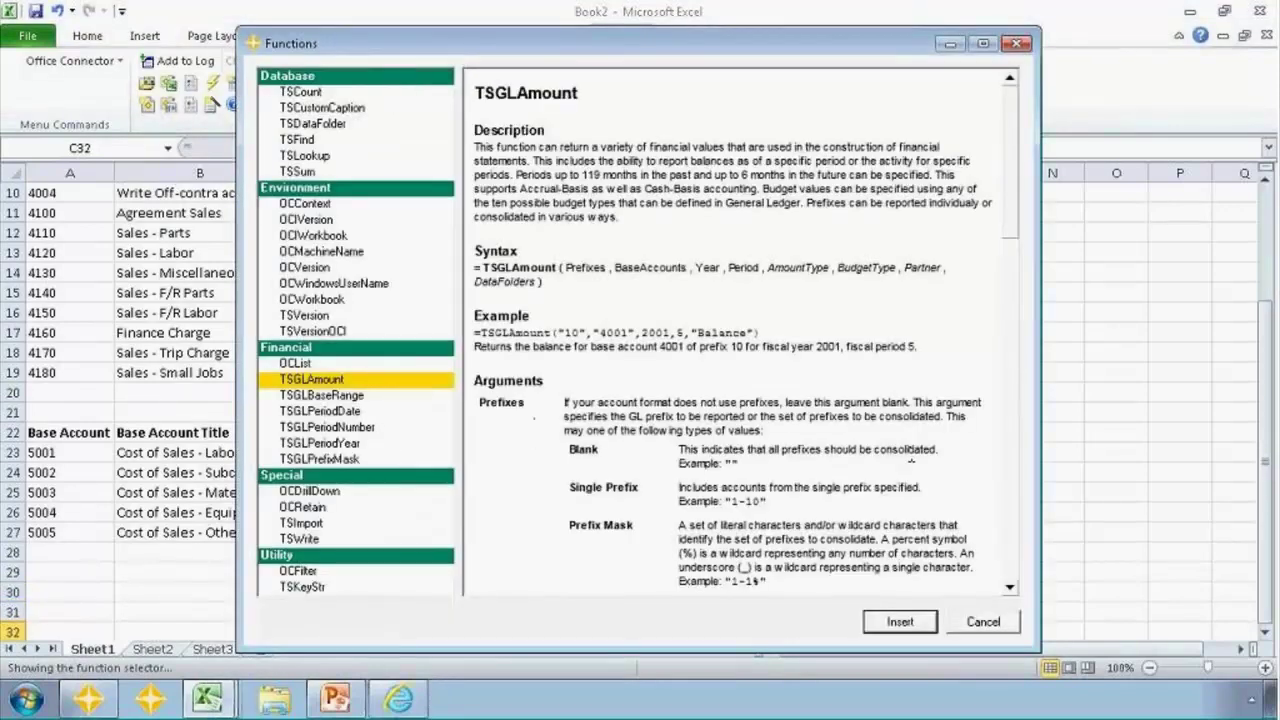
# Read TSGLAmount's AmountType options Balance, PeriodActivity and YTDActivity, then close the reference and select C30.
pyautogui.click(1012, 558)
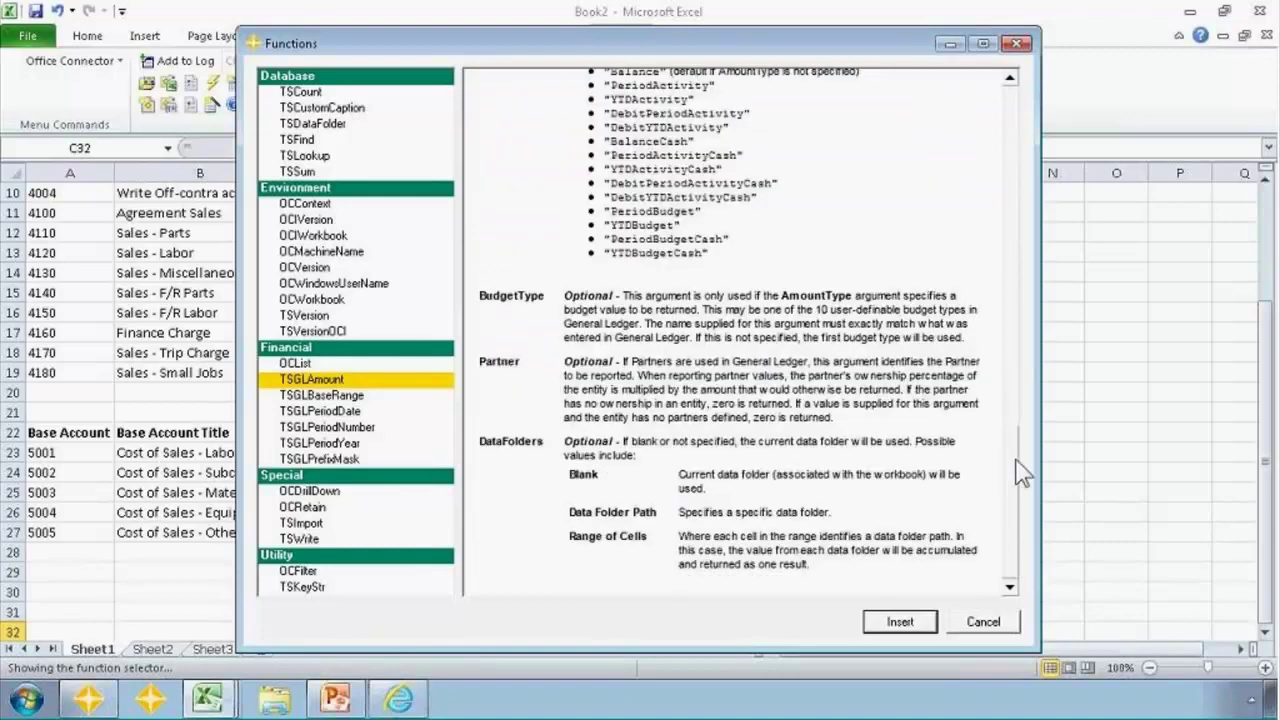
pyautogui.scroll(3, 1020, 470)
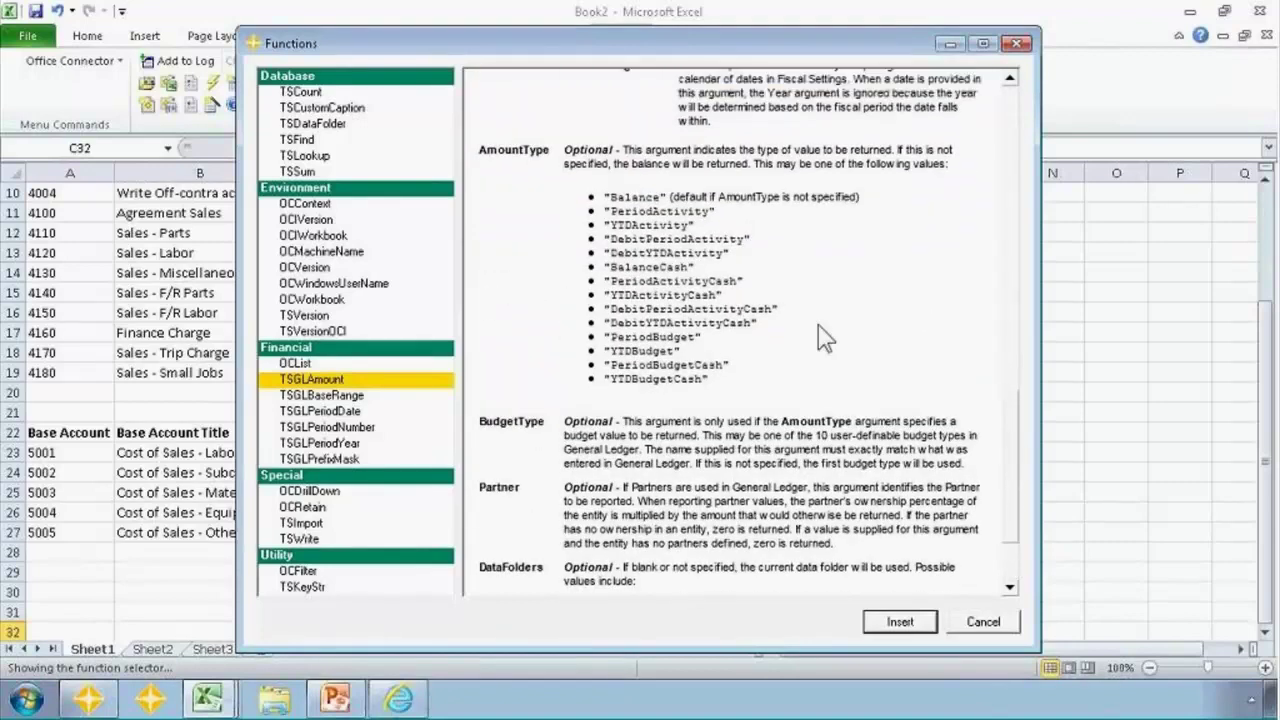
pyautogui.doubleClick(631, 197)
pyautogui.click(641, 211)
pyautogui.doubleClick(641, 211)
pyautogui.doubleClick(643, 226)
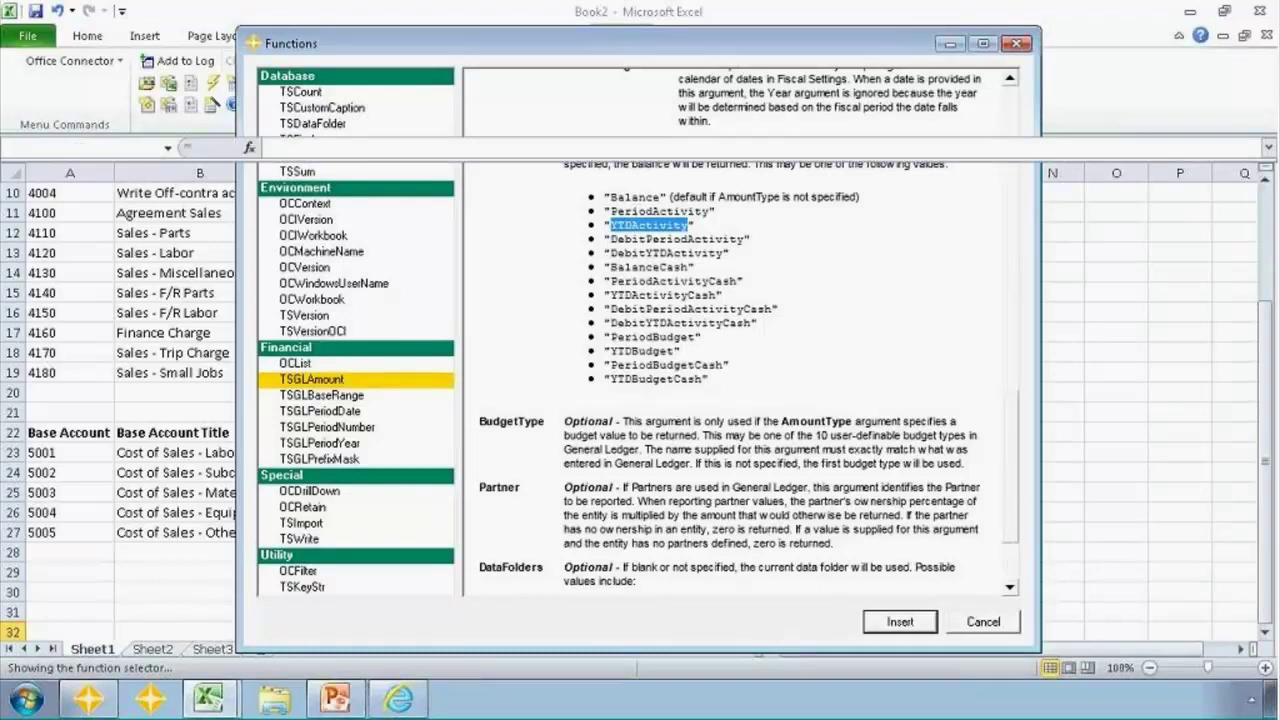
pyautogui.press('Escape')
pyautogui.click(326, 592)
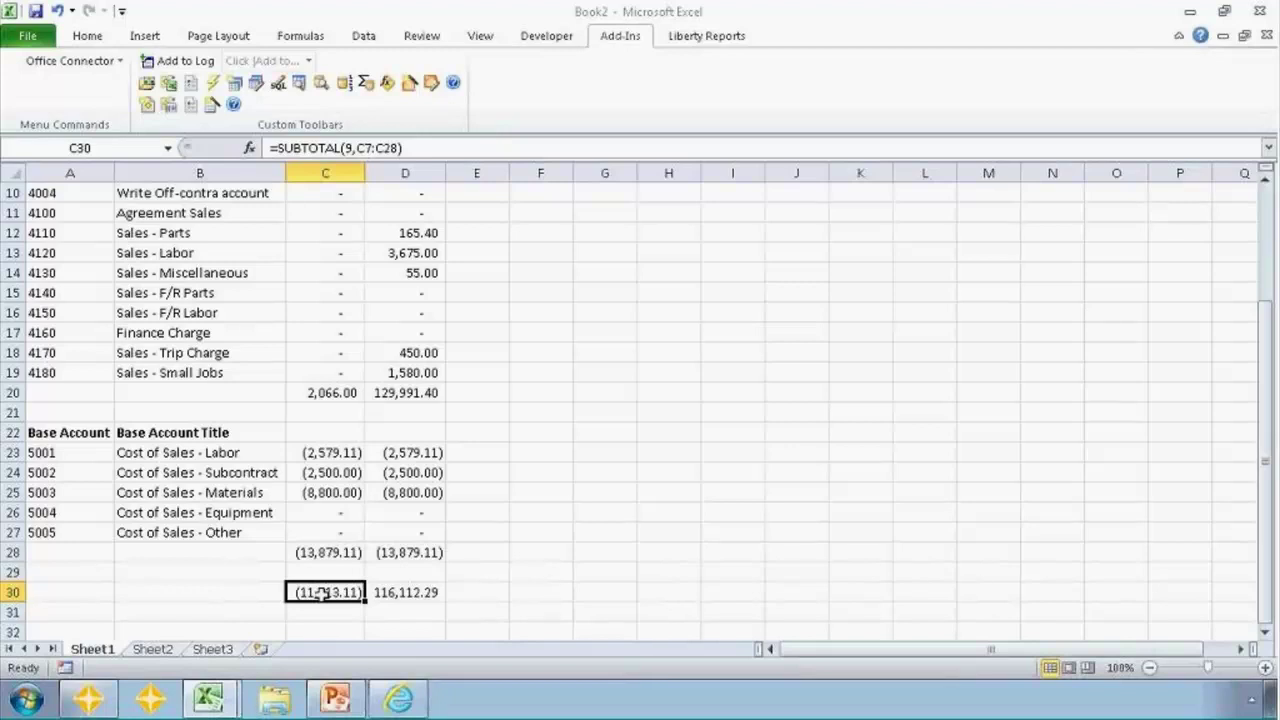
# Return to the report top and select the C6 and A6 headers and account 4001 in A7.
pyautogui.press('Up')
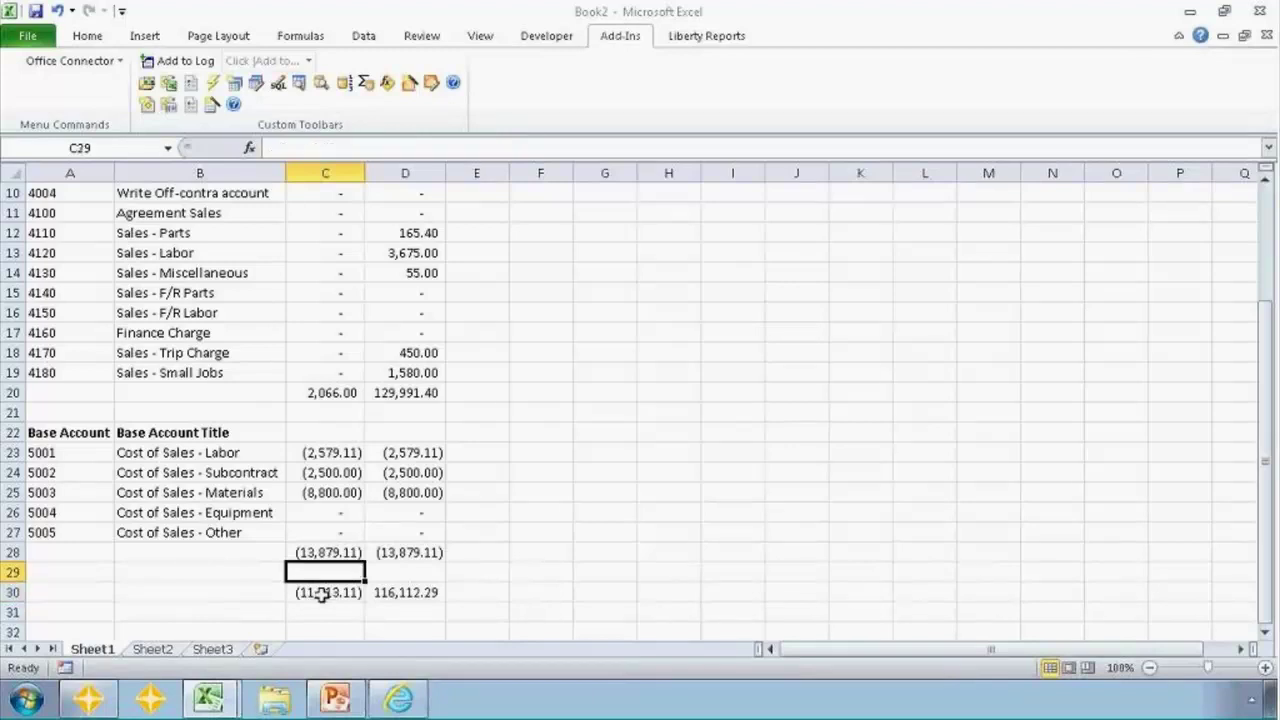
pyautogui.press('Up')
pyautogui.press('Up')
pyautogui.press('Left')
pyautogui.press('Left')
pyautogui.press('Up')
pyautogui.press('Up')
pyautogui.press('Up')
pyautogui.press('Up')
pyautogui.press('Up')
pyautogui.press('Up')
pyautogui.press('Up')
pyautogui.press('Up')
pyautogui.press('Up')
pyautogui.press('Up')
pyautogui.press('Up')
pyautogui.press('Up')
pyautogui.press('Up')
pyautogui.press('Up')
pyautogui.press('Up')
pyautogui.press('Up')
pyautogui.press('Up')
pyautogui.press('Up')
pyautogui.press('Up')
pyautogui.press('Up')
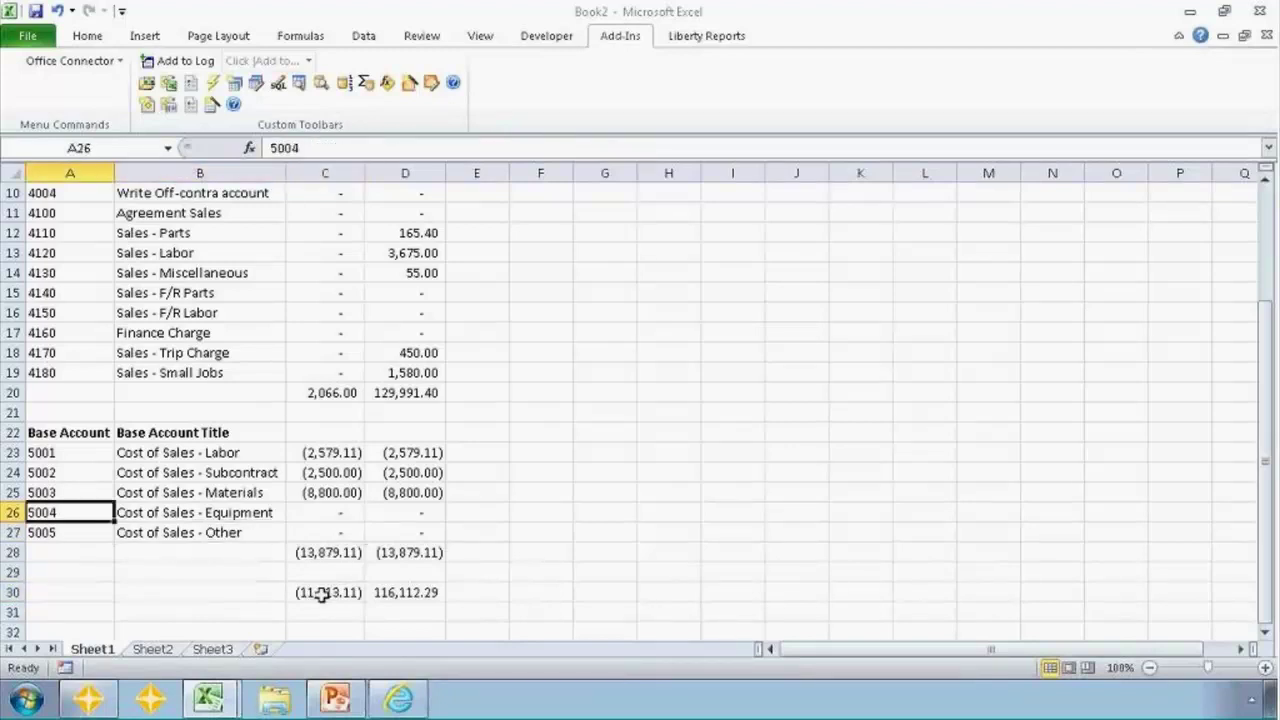
pyautogui.press('Down')
pyautogui.press('Down')
pyautogui.press('Down')
pyautogui.press('Down')
pyautogui.press('Down')
pyautogui.press('Down')
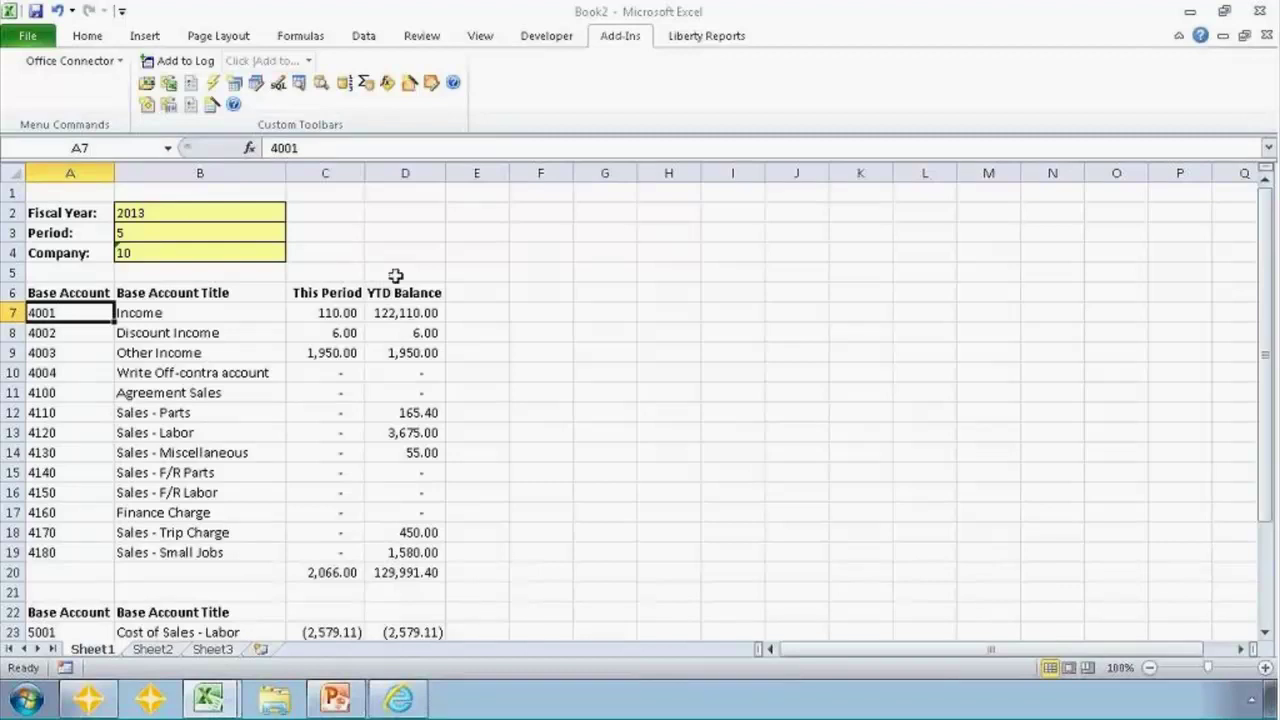
pyautogui.click(333, 293)
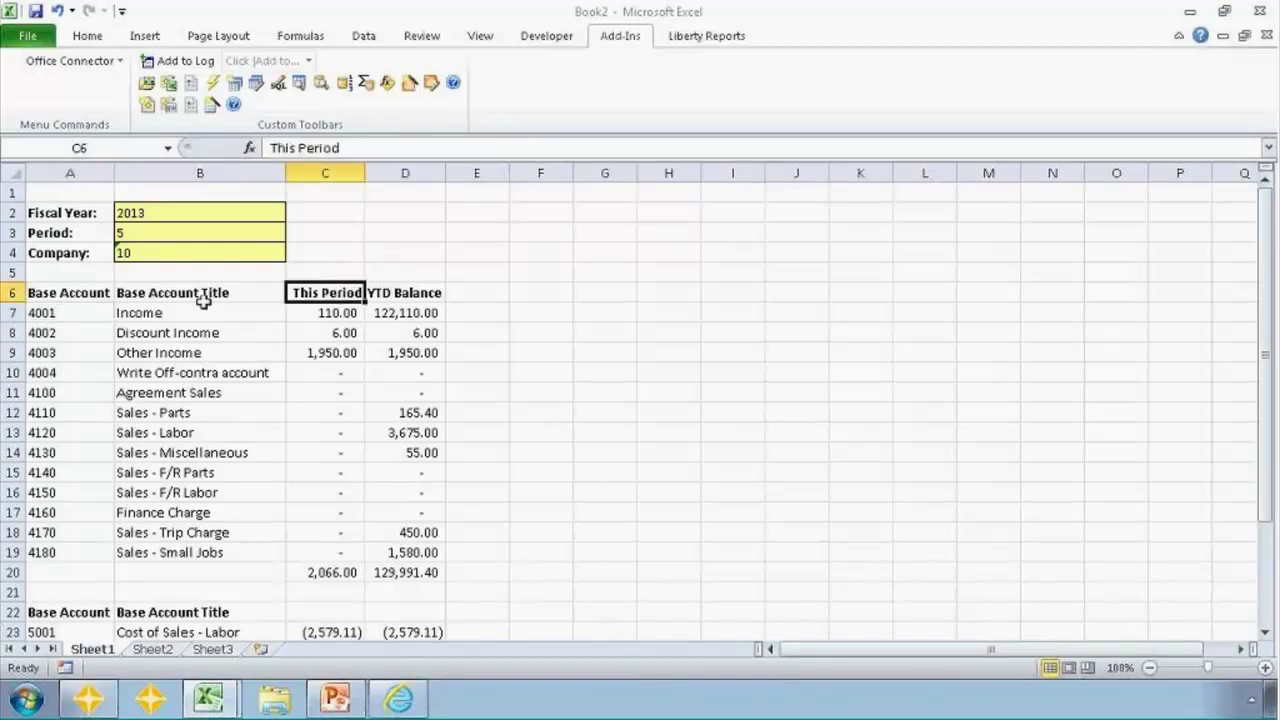
pyautogui.click(89, 300)
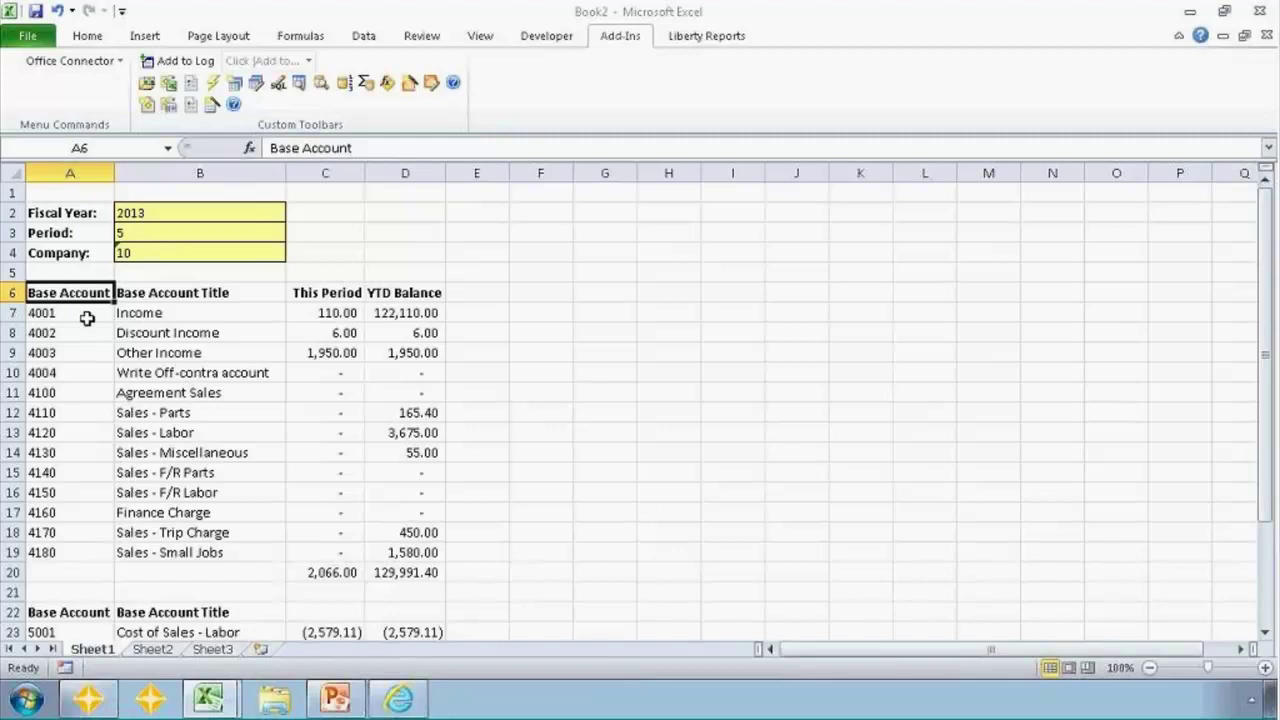
pyautogui.click(73, 320)
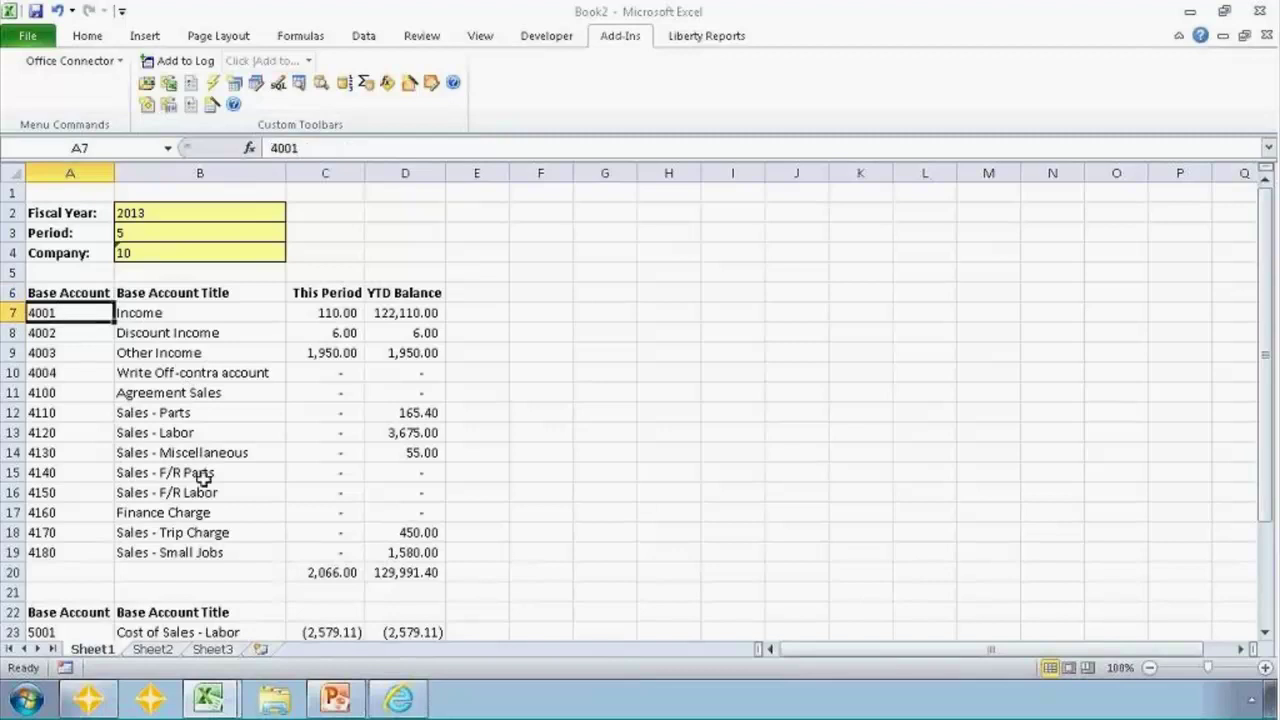
pyautogui.moveTo(343, 704)
pyautogui.click(68, 376)
pyautogui.click(55, 313)
pyautogui.click(167, 148)
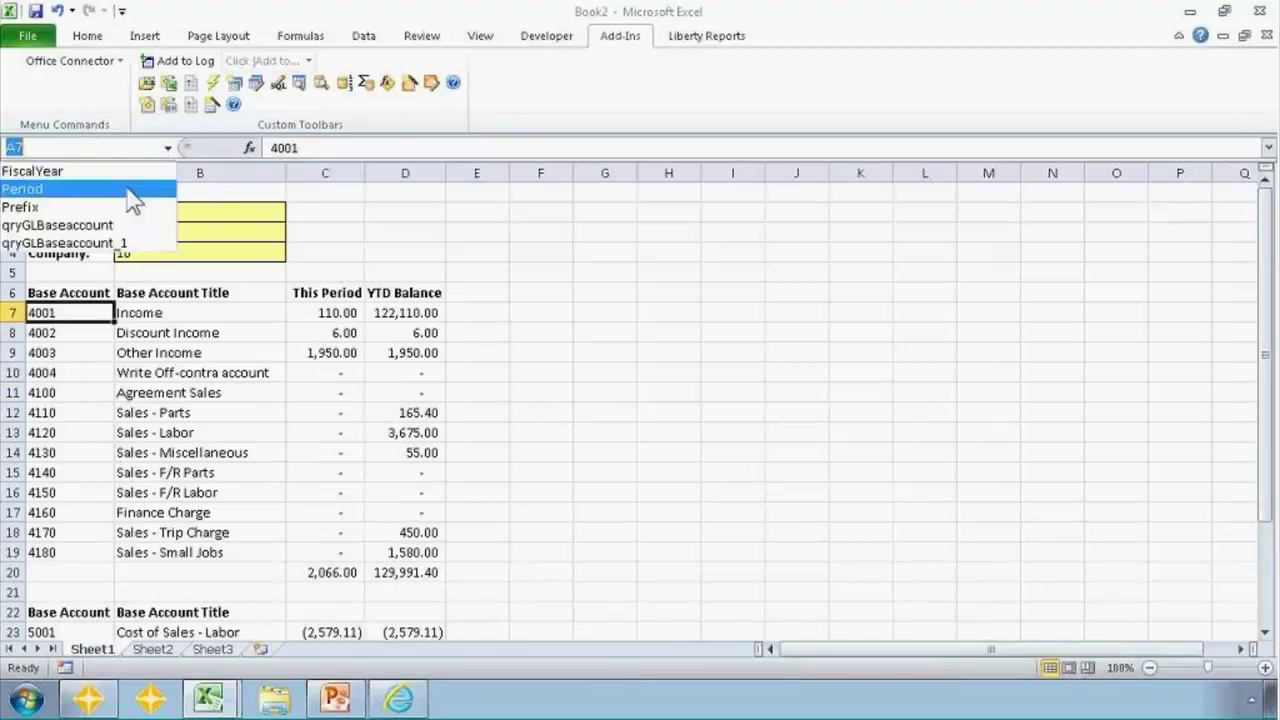
pyautogui.click(80, 223)
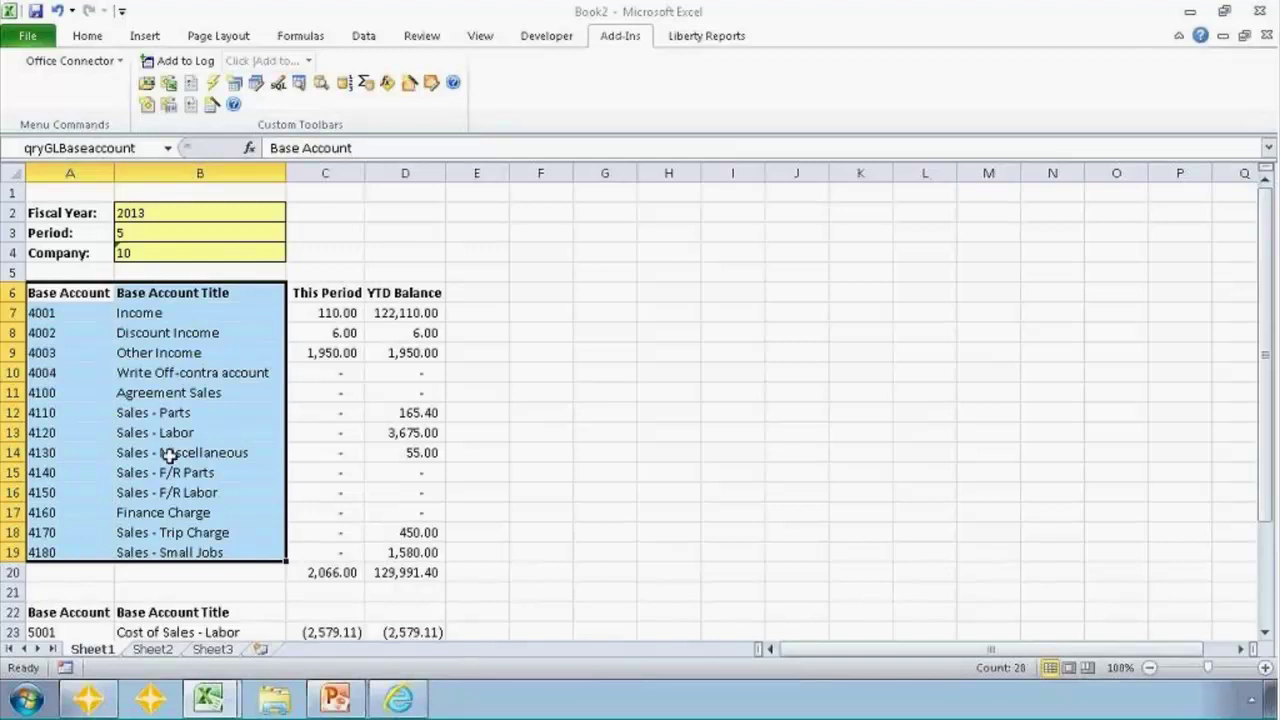
pyautogui.click(320, 316)
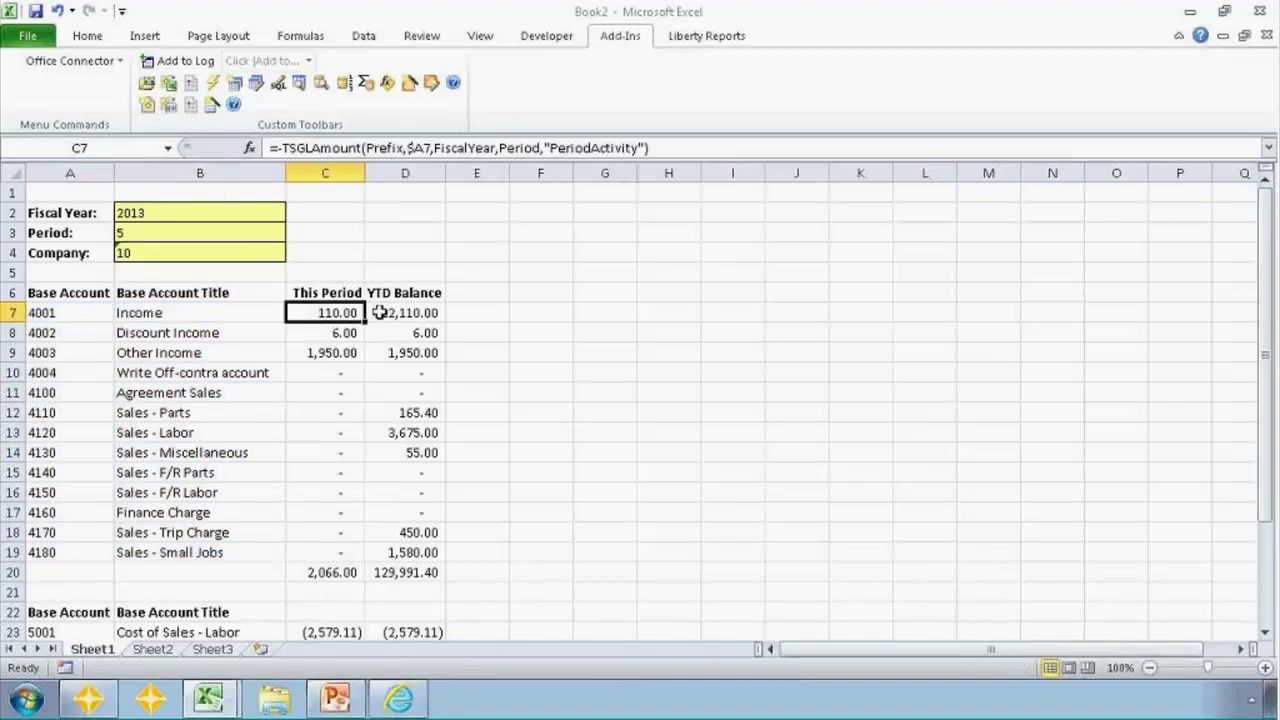